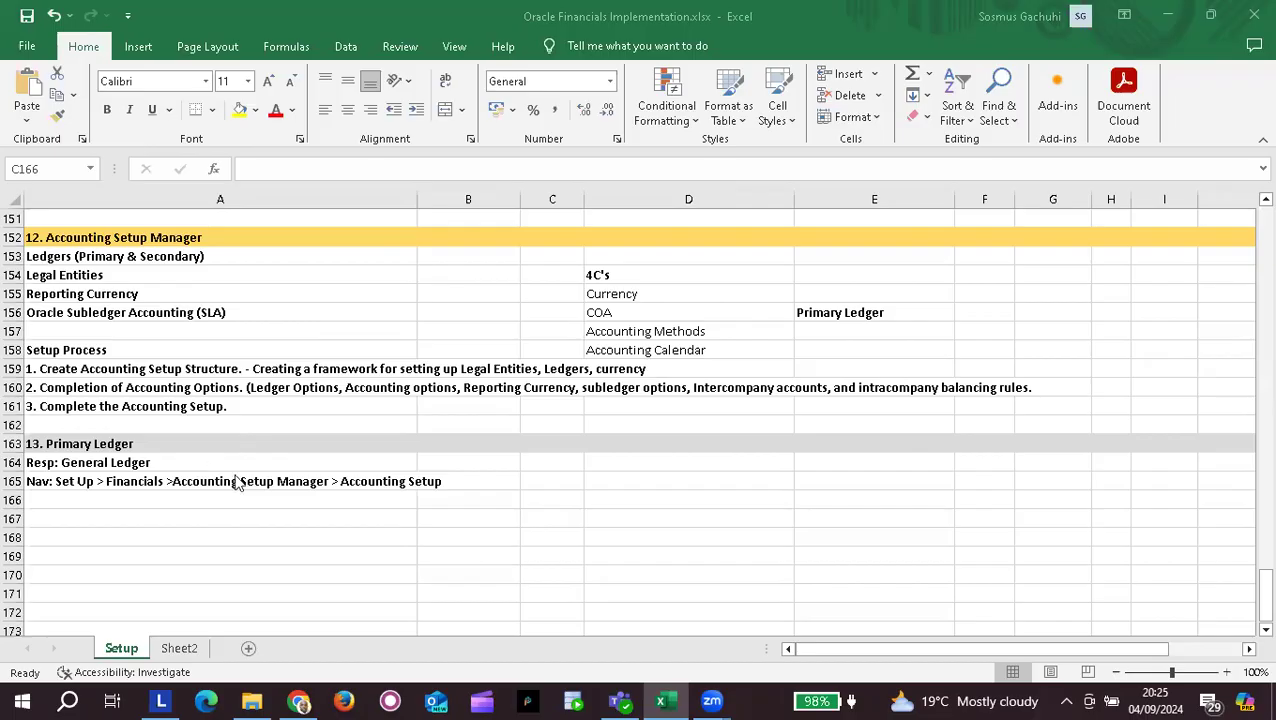
Step: Check the Resp: General Ledger and navigation path notes, then launch Firefox without making it default
{"action": "left_click", "coordinate": [298, 468]}
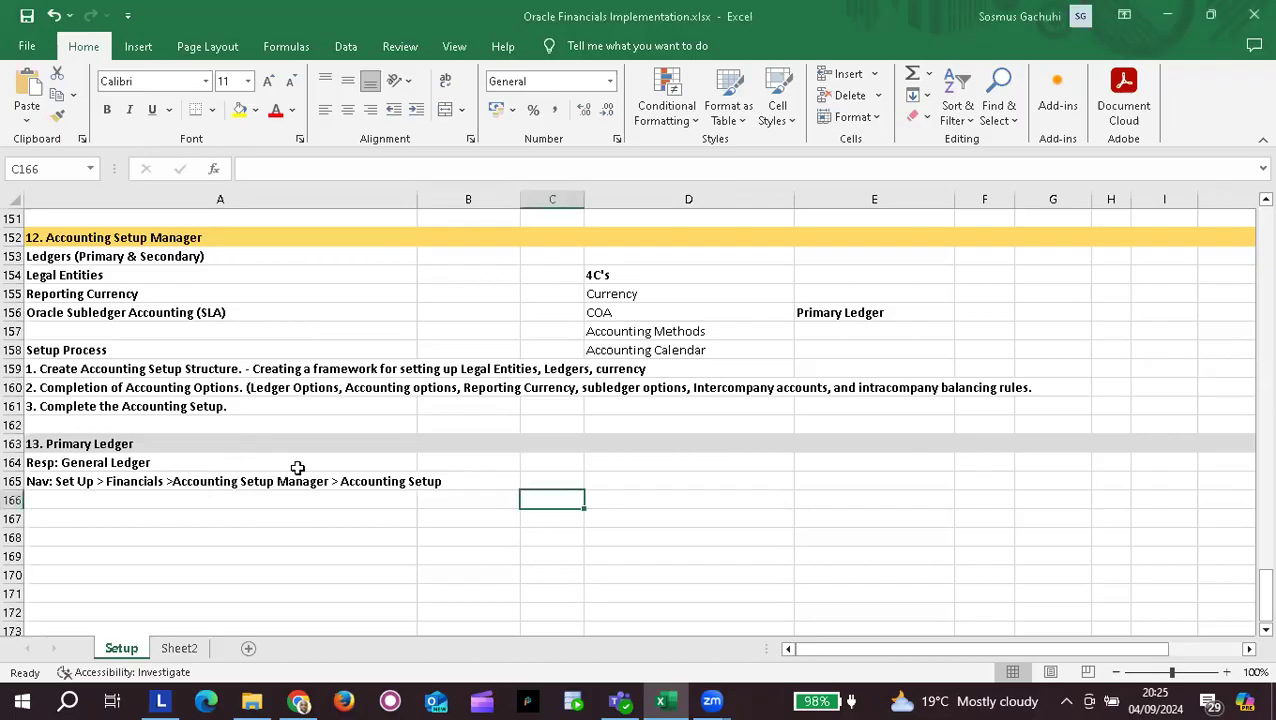
{"action": "left_click", "coordinate": [171, 462]}
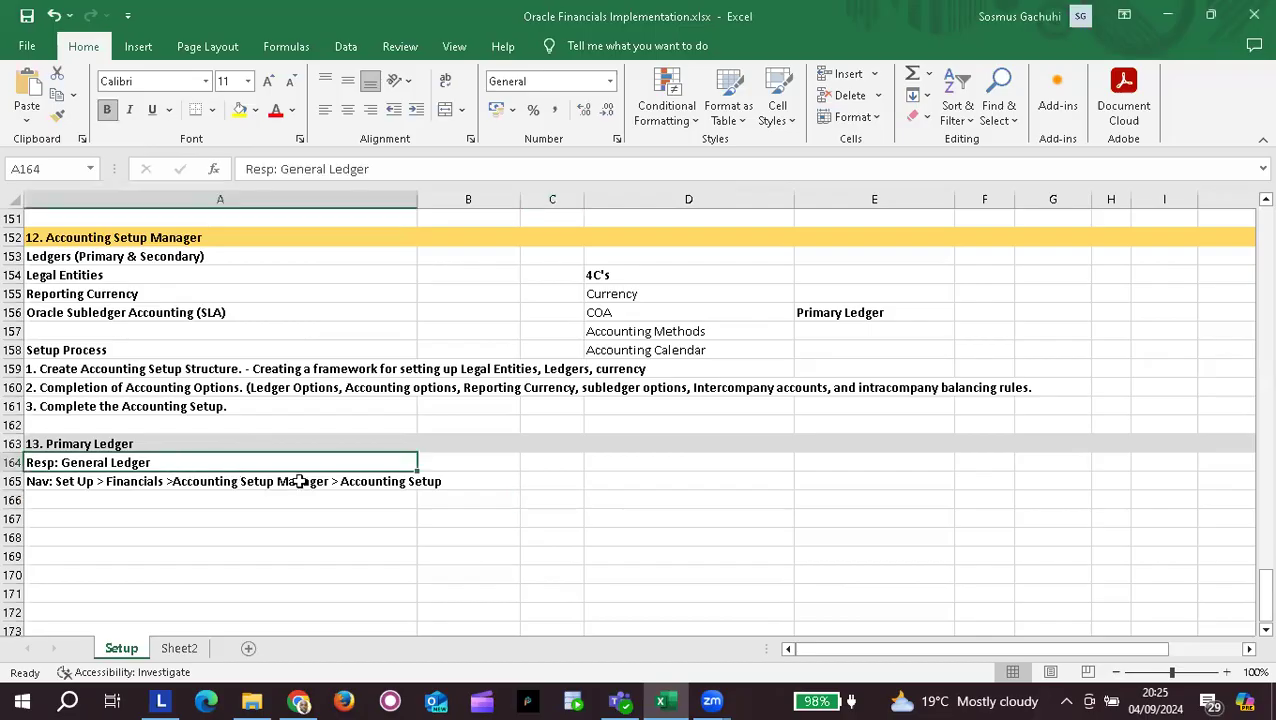
{"action": "left_click", "coordinate": [238, 482]}
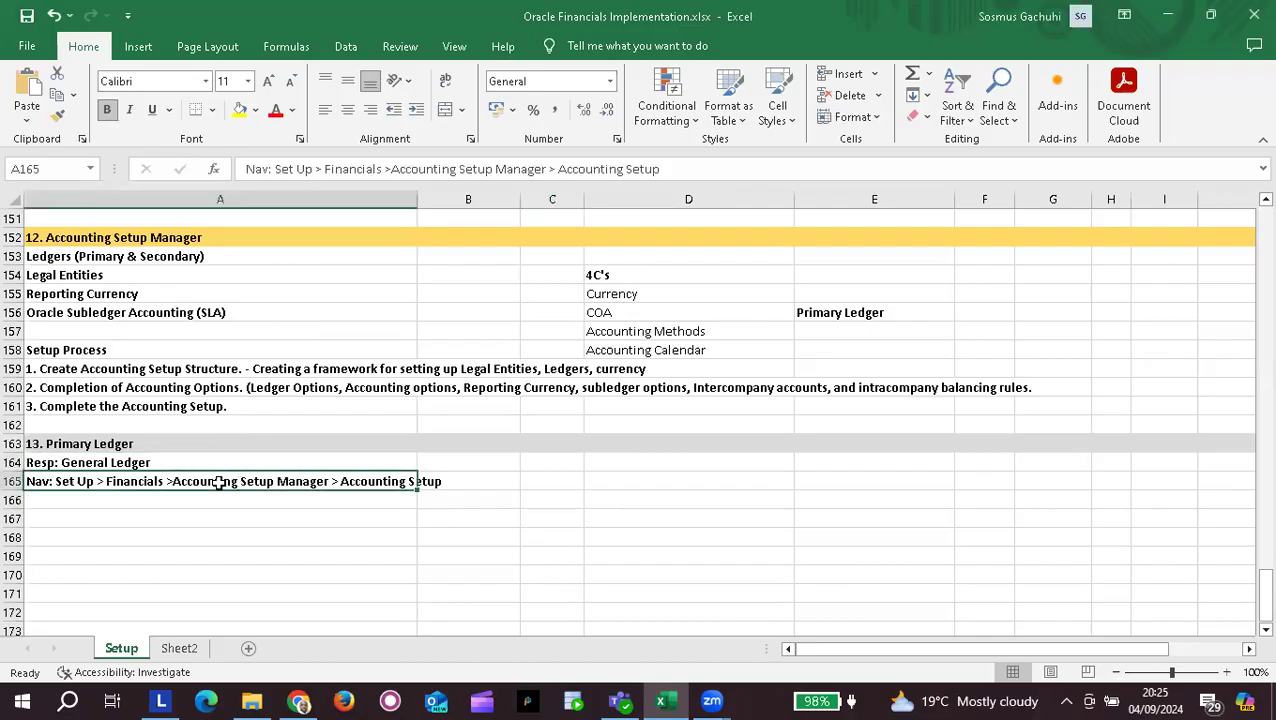
{"action": "left_click", "coordinate": [344, 700]}
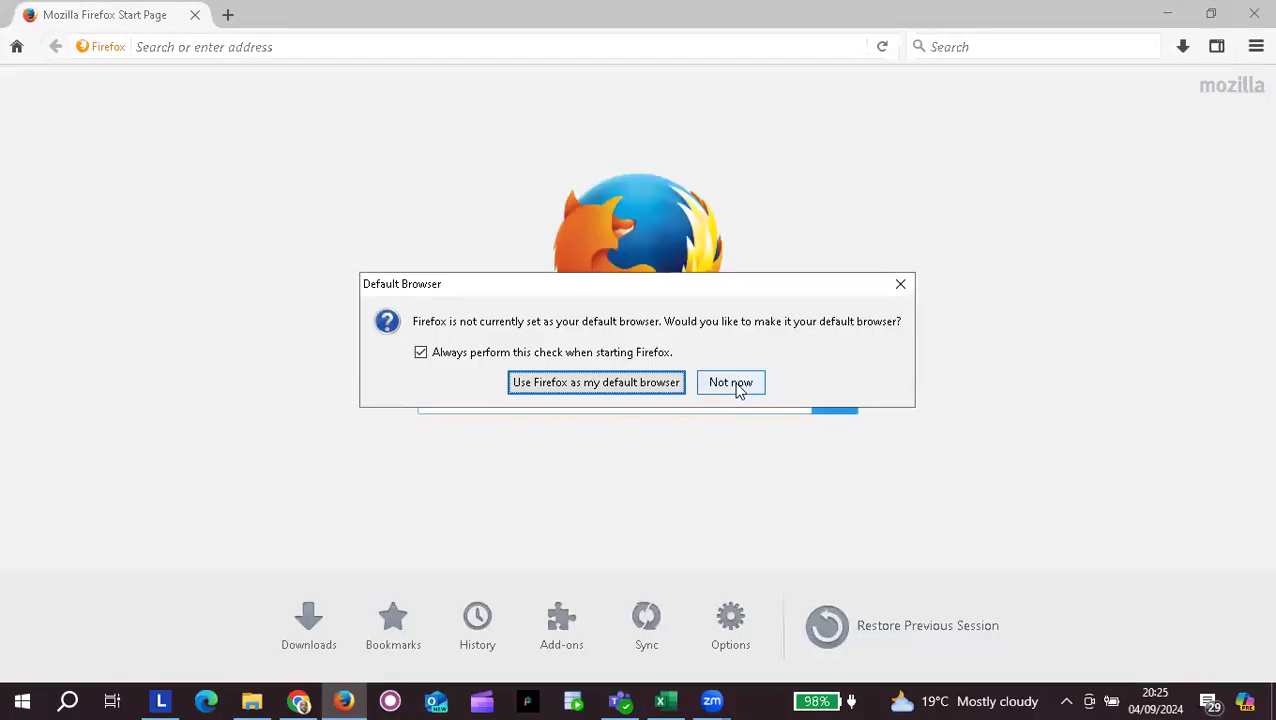
{"action": "left_click", "coordinate": [731, 383]}
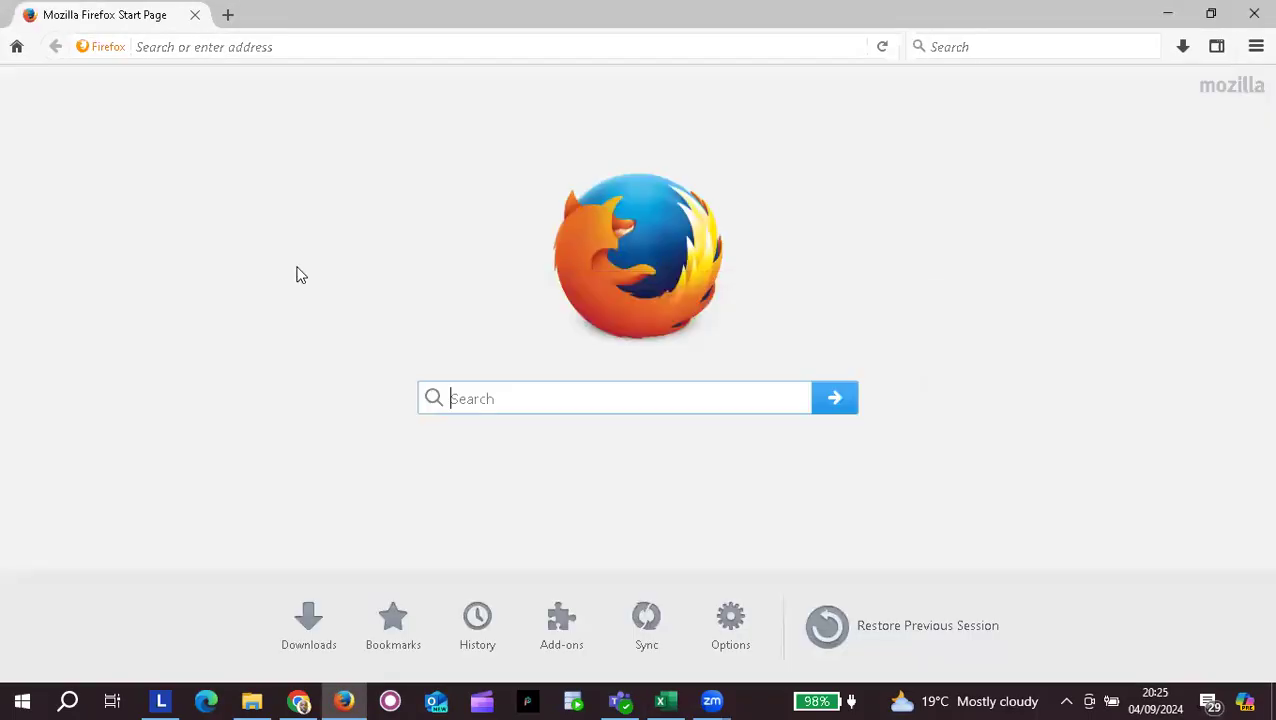
Step: Back in Excel, review the responsibility notes and the 4C's list in cells D154–D158
{"action": "key", "text": "alt+Tab"}
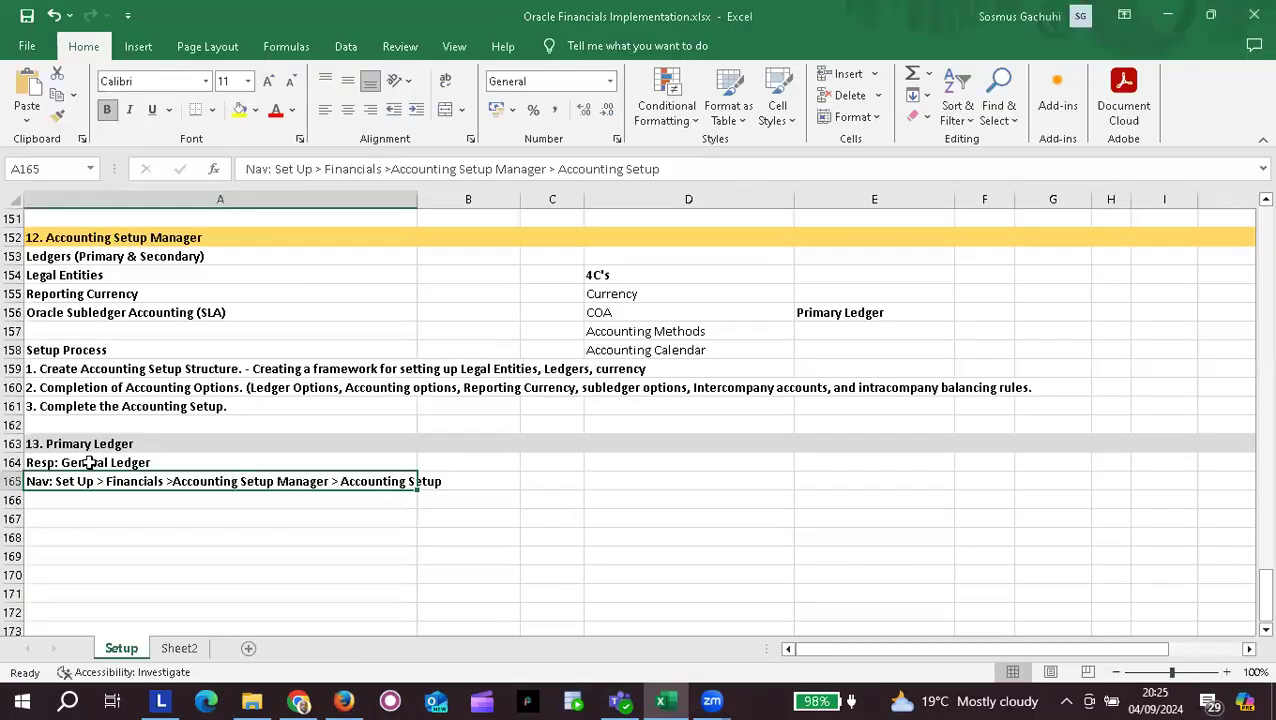
{"action": "left_click", "coordinate": [95, 462]}
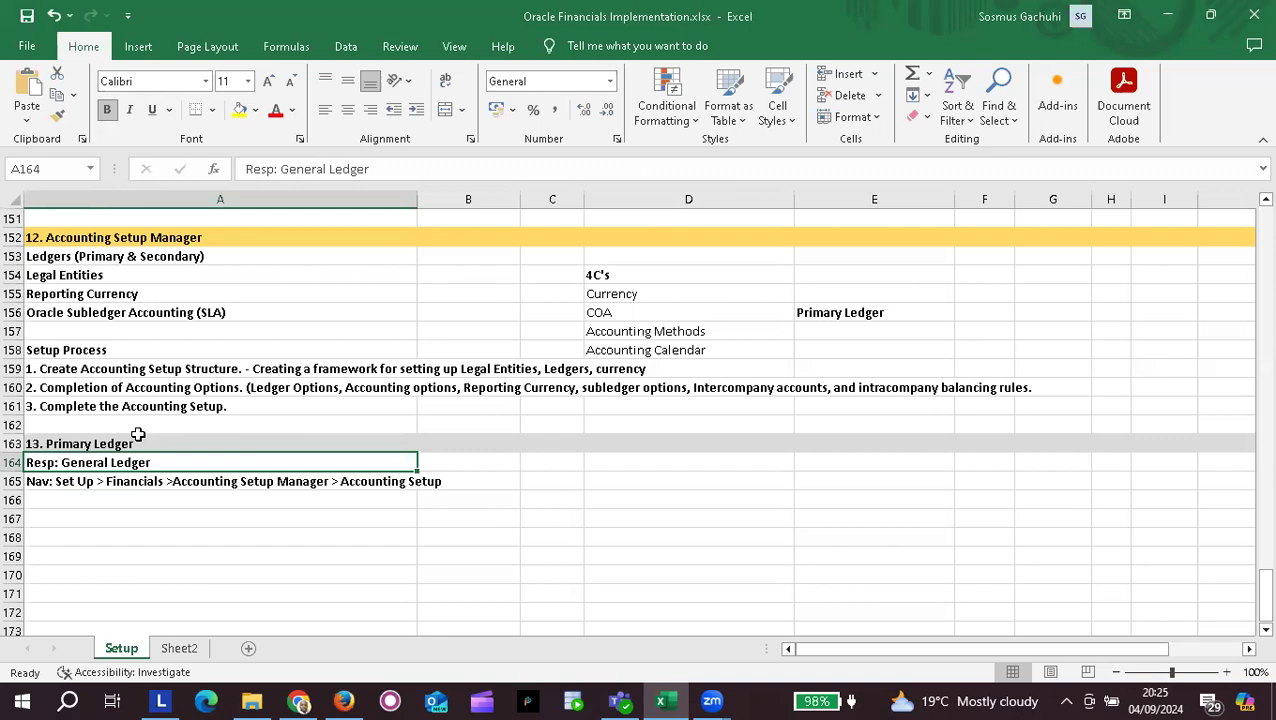
{"action": "left_click", "coordinate": [188, 482]}
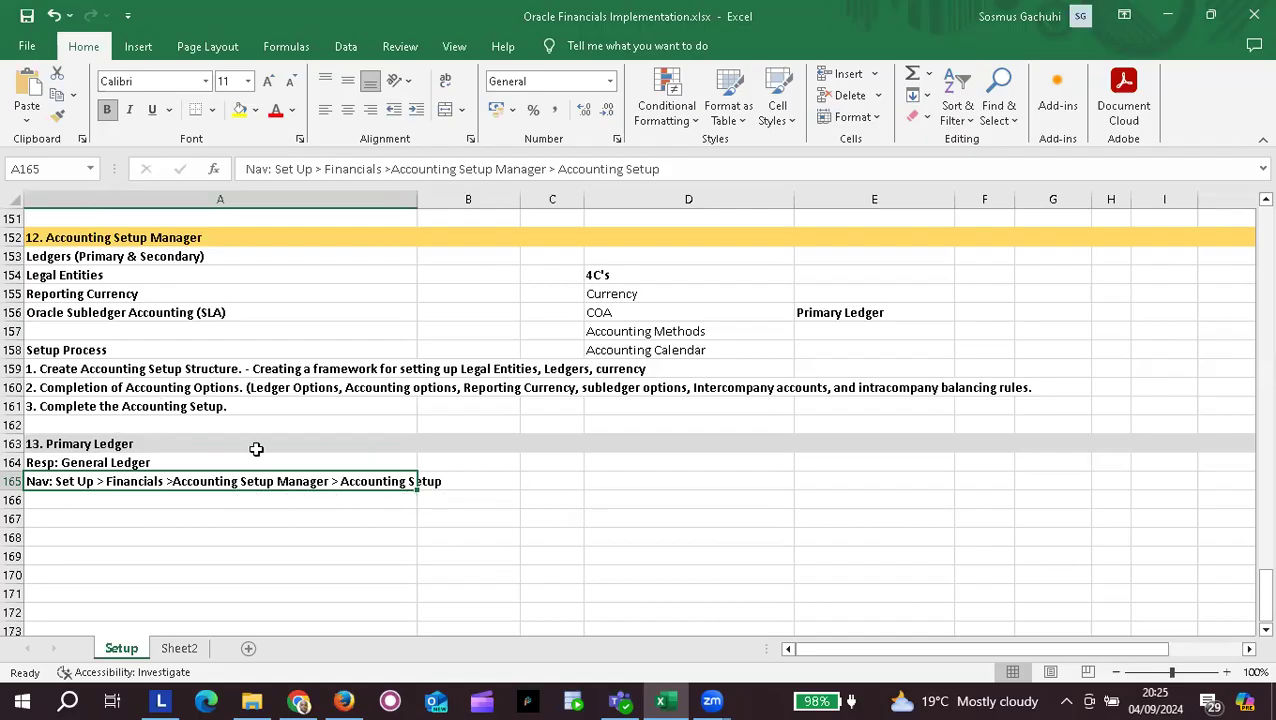
{"action": "scroll", "coordinate": [237, 466], "scroll_direction": "up", "scroll_amount": 1}
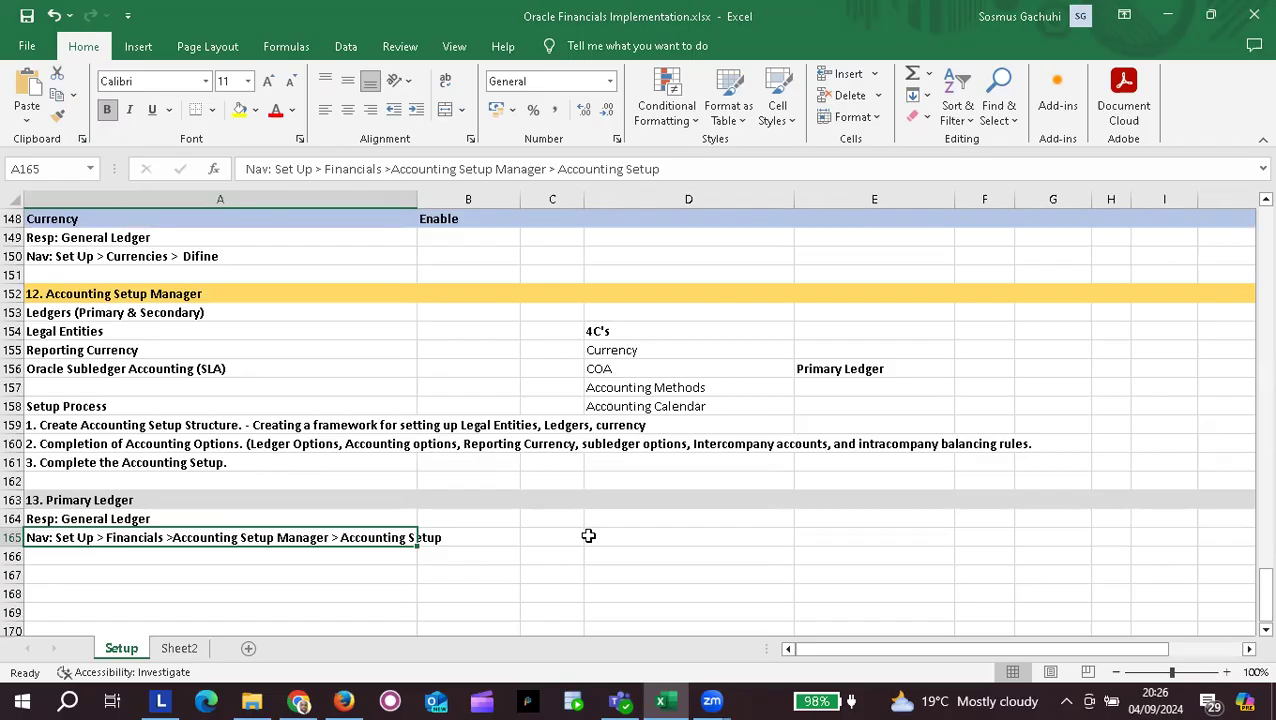
{"action": "scroll", "coordinate": [589, 536], "scroll_direction": "up", "scroll_amount": 1}
{"action": "left_click_drag", "start_coordinate": [621, 407], "coordinate": [621, 458]}
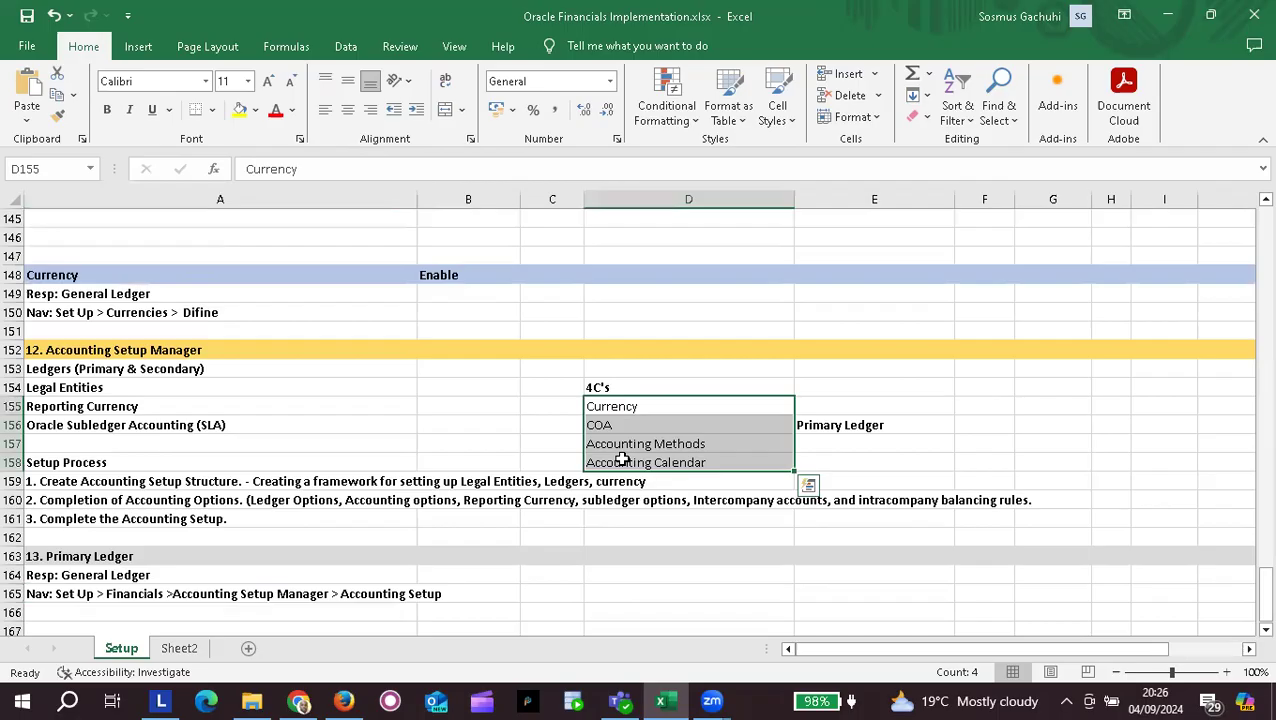
{"action": "left_click", "coordinate": [648, 410]}
{"action": "left_click", "coordinate": [595, 427]}
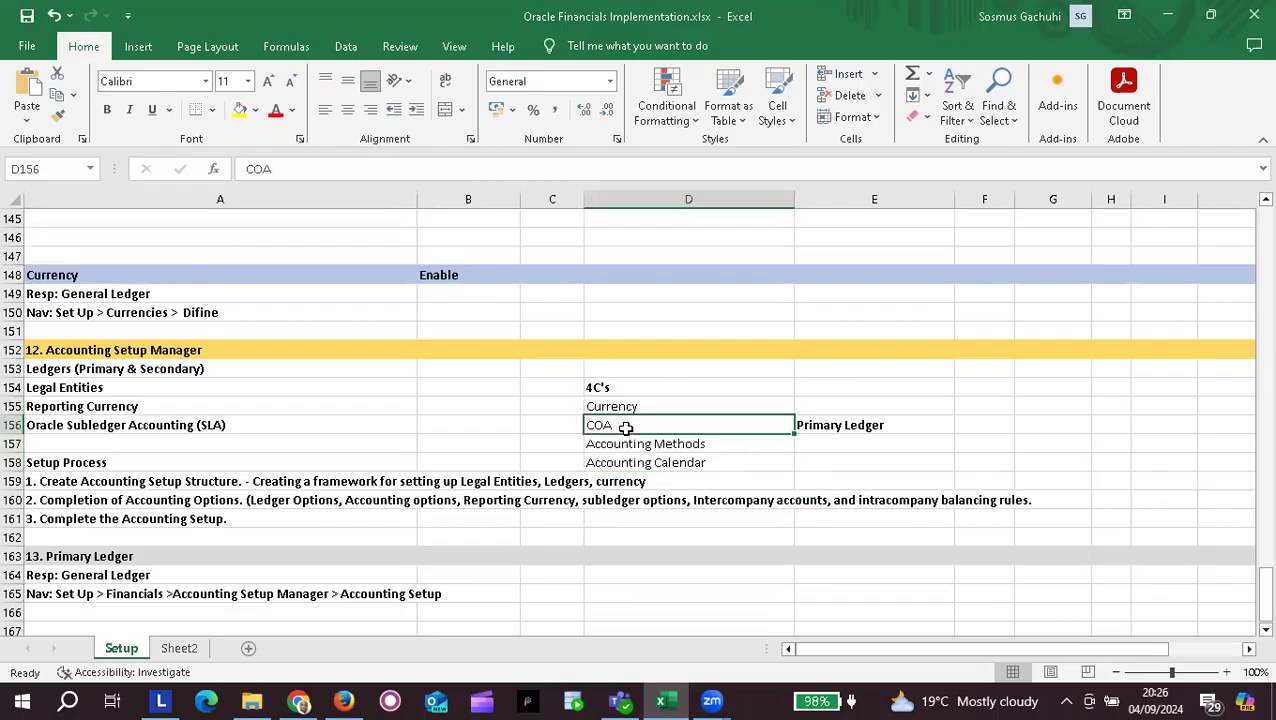
{"action": "left_click", "coordinate": [643, 446]}
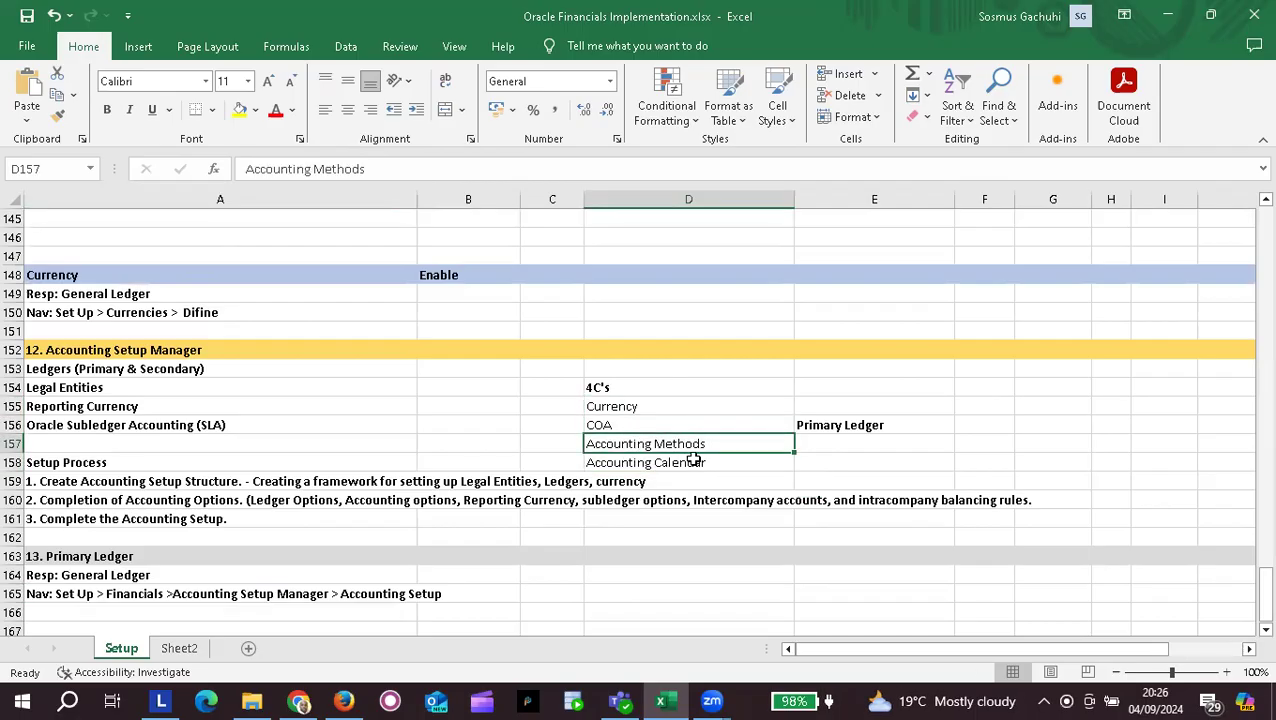
{"action": "left_click", "coordinate": [665, 463]}
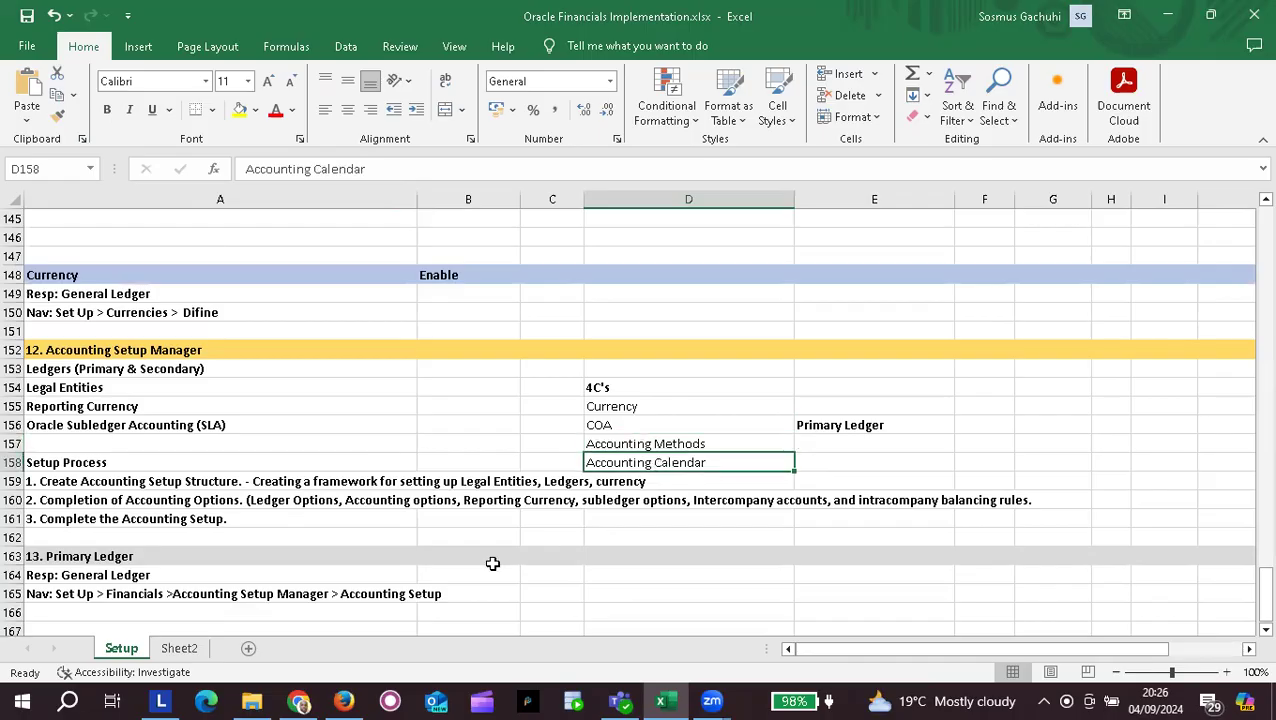
{"action": "left_click", "coordinate": [661, 390]}
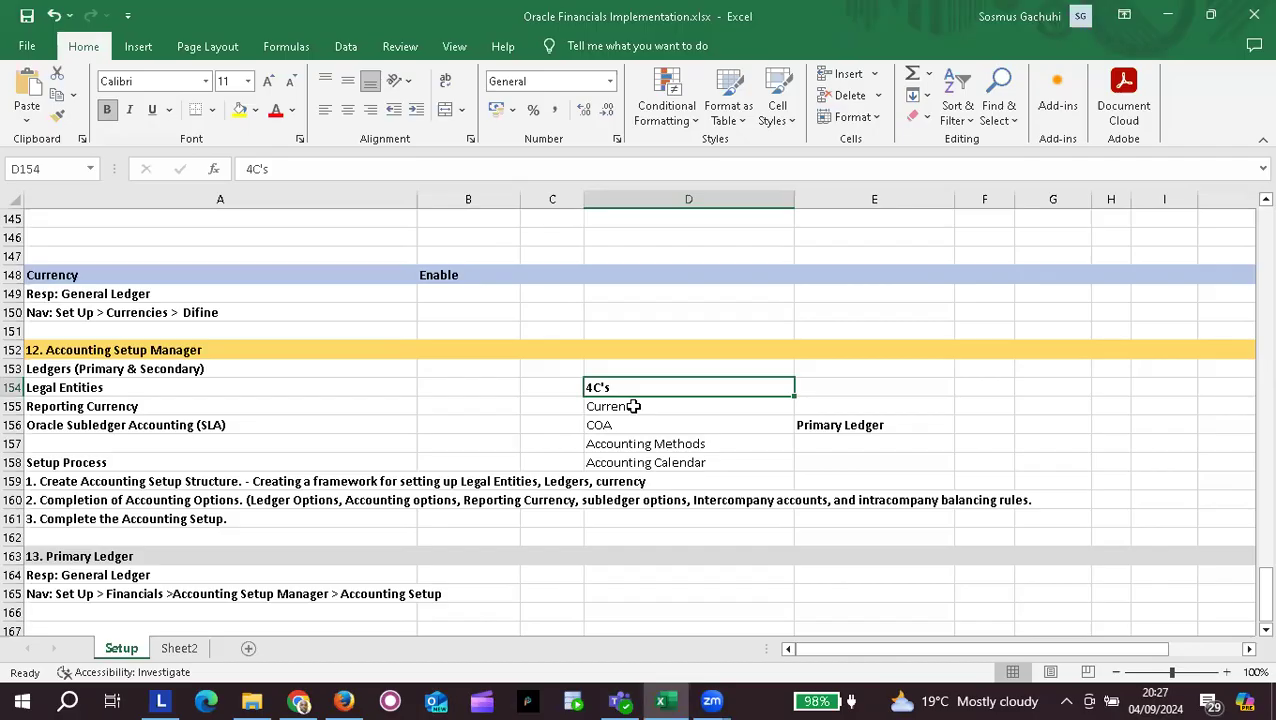
Step: Go over Currency, COA, Accounting Methods and Accounting Calendar again, then bring Firefox forward
{"action": "left_click", "coordinate": [633, 406]}
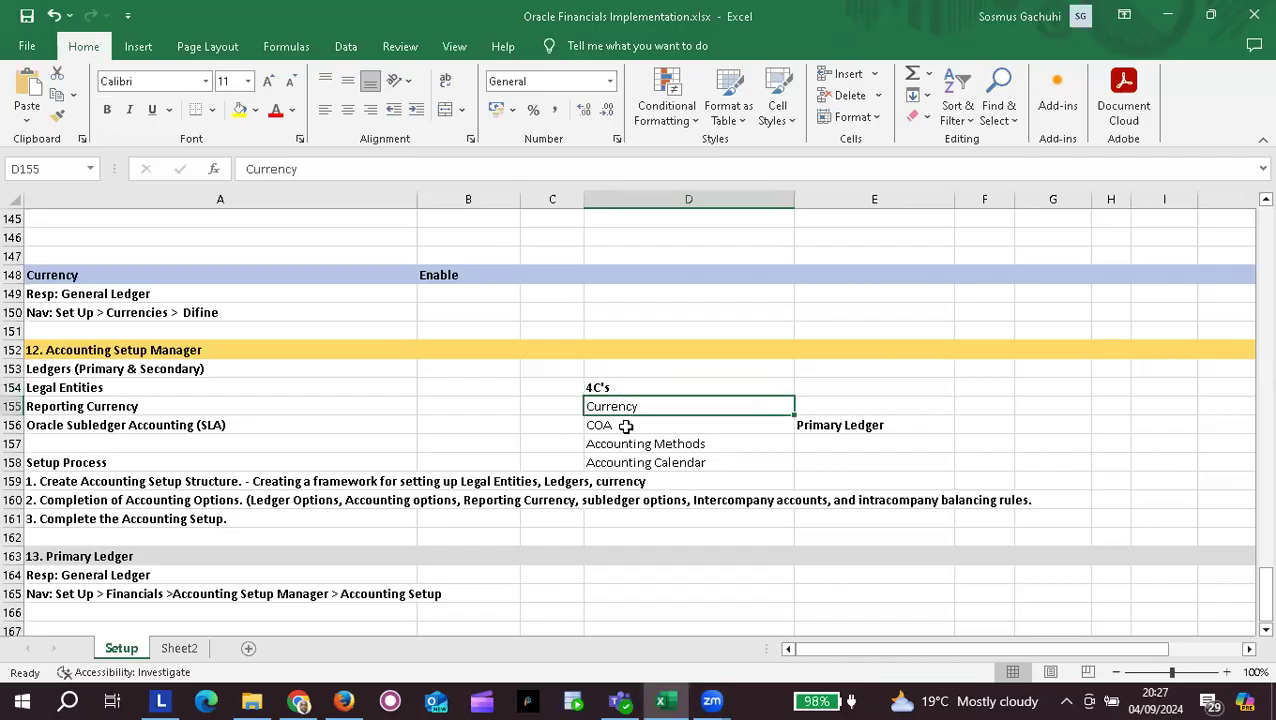
{"action": "left_click", "coordinate": [618, 387]}
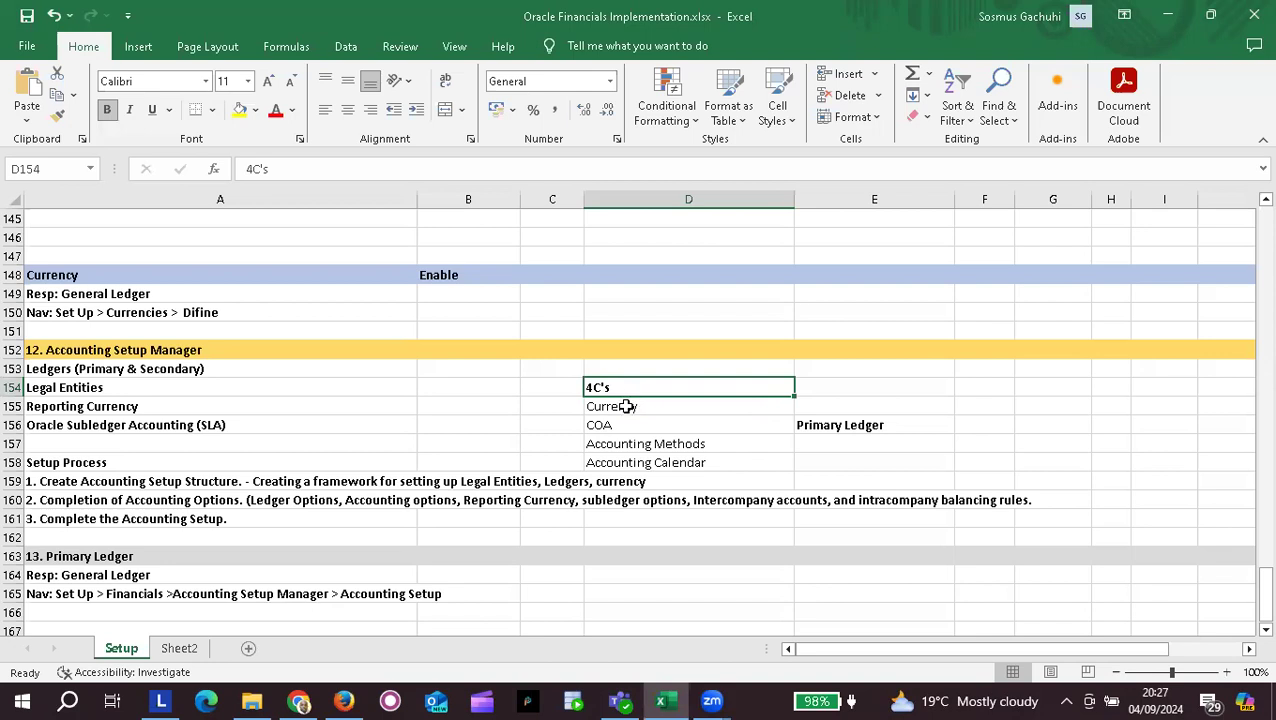
{"action": "left_click", "coordinate": [624, 405]}
{"action": "left_click", "coordinate": [621, 425]}
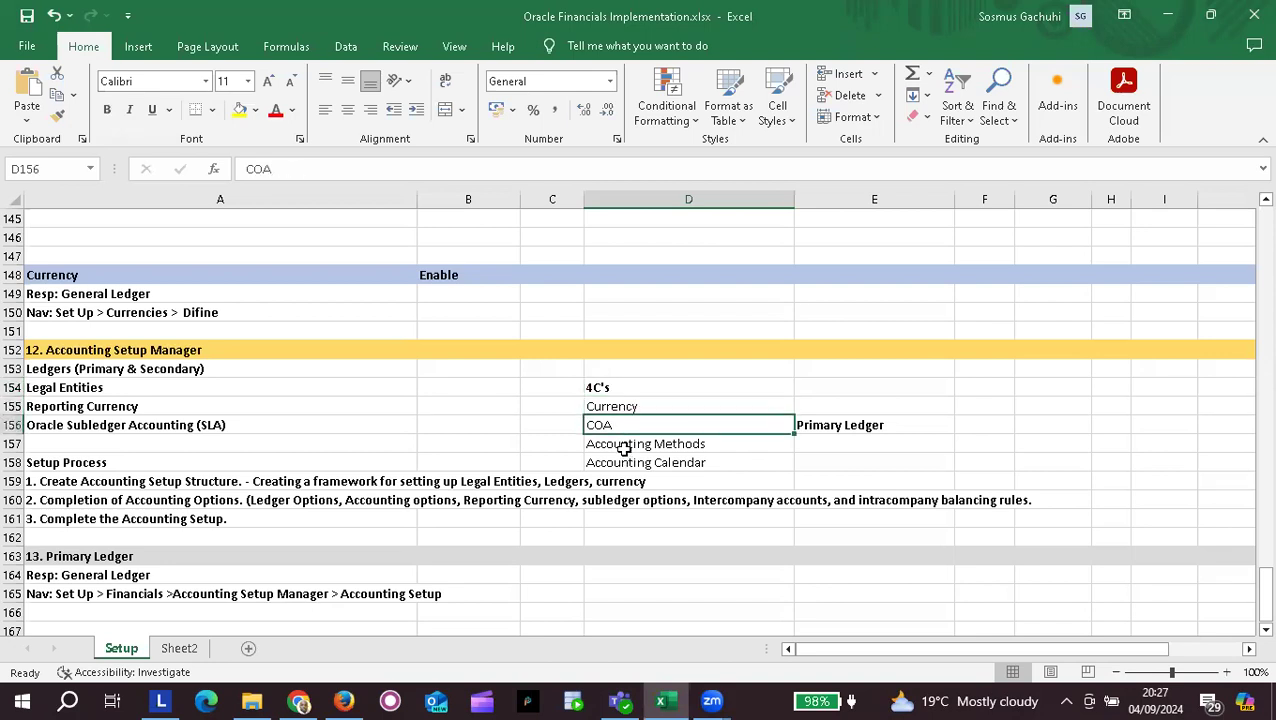
{"action": "left_click", "coordinate": [623, 444]}
{"action": "left_click", "coordinate": [620, 465]}
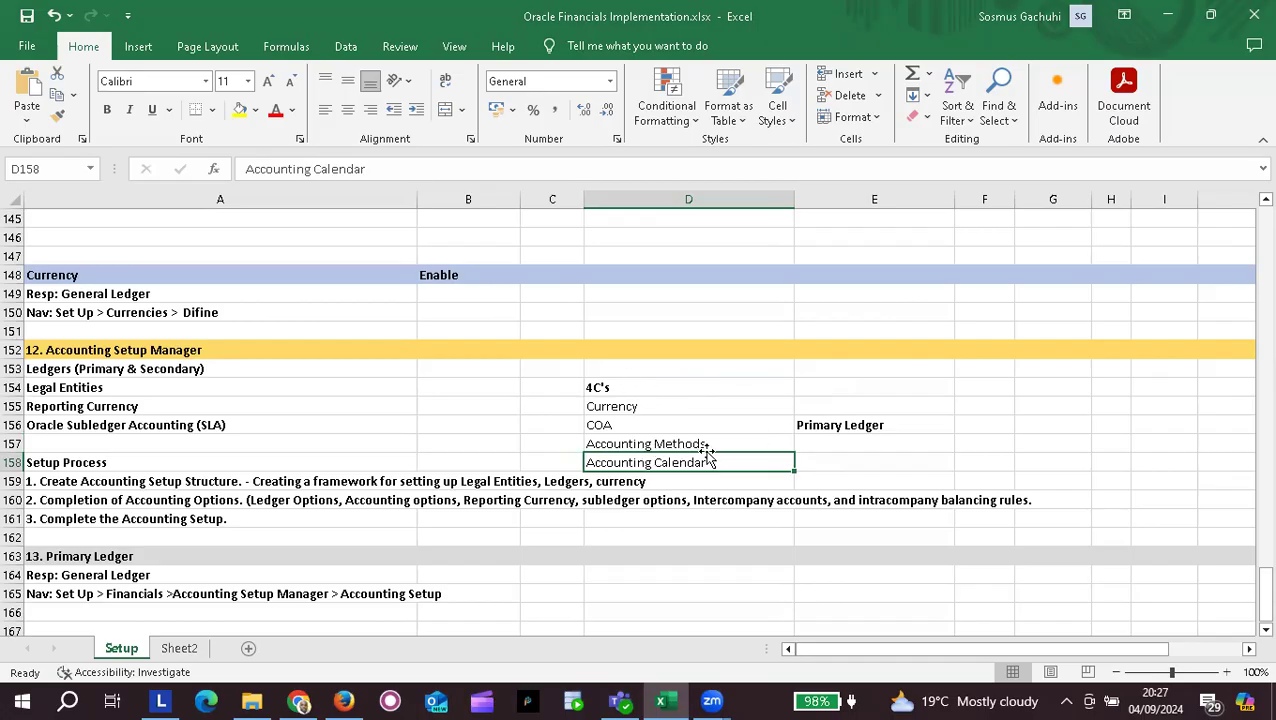
{"action": "left_click", "coordinate": [805, 407]}
{"action": "left_click", "coordinate": [727, 406]}
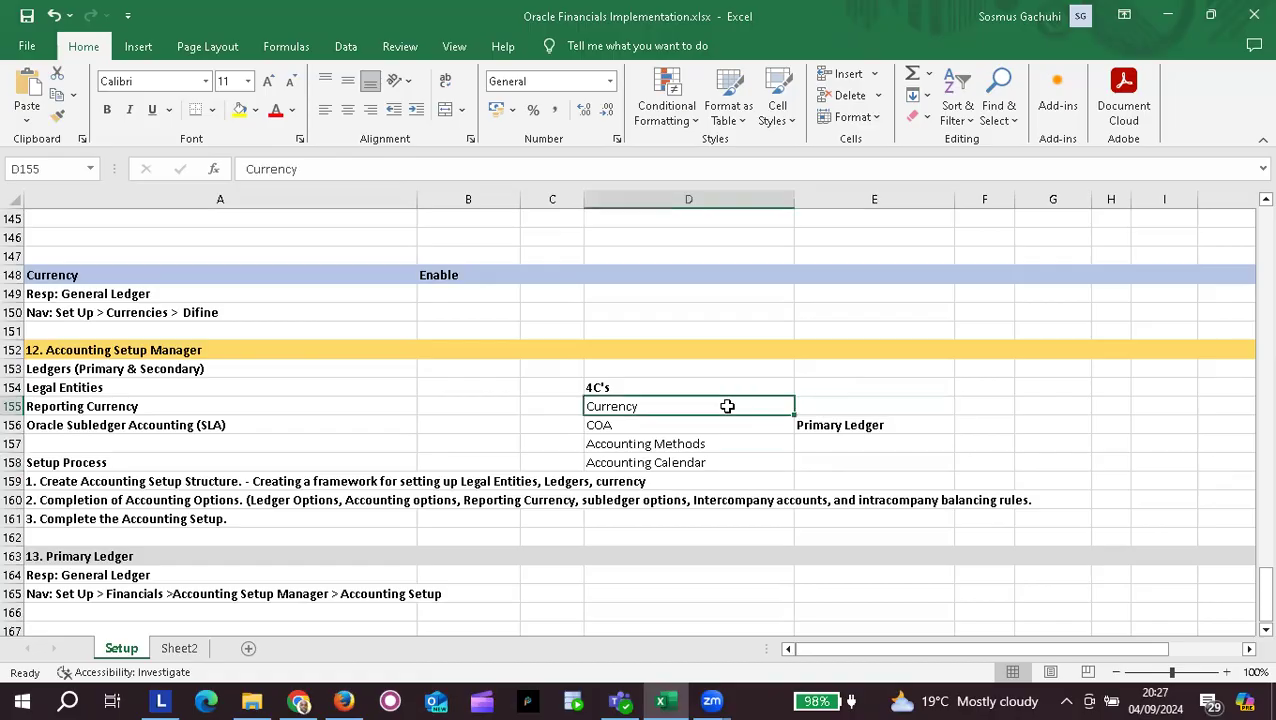
{"action": "left_click", "coordinate": [642, 424]}
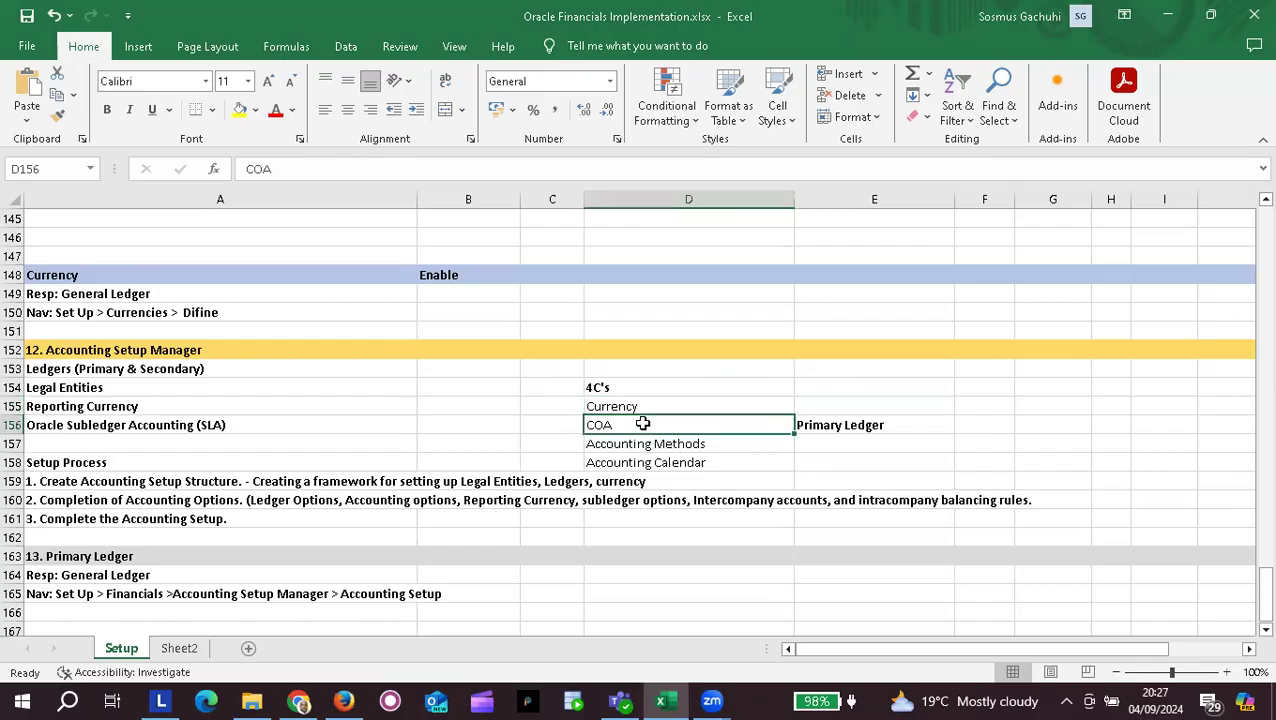
{"action": "left_click", "coordinate": [652, 444]}
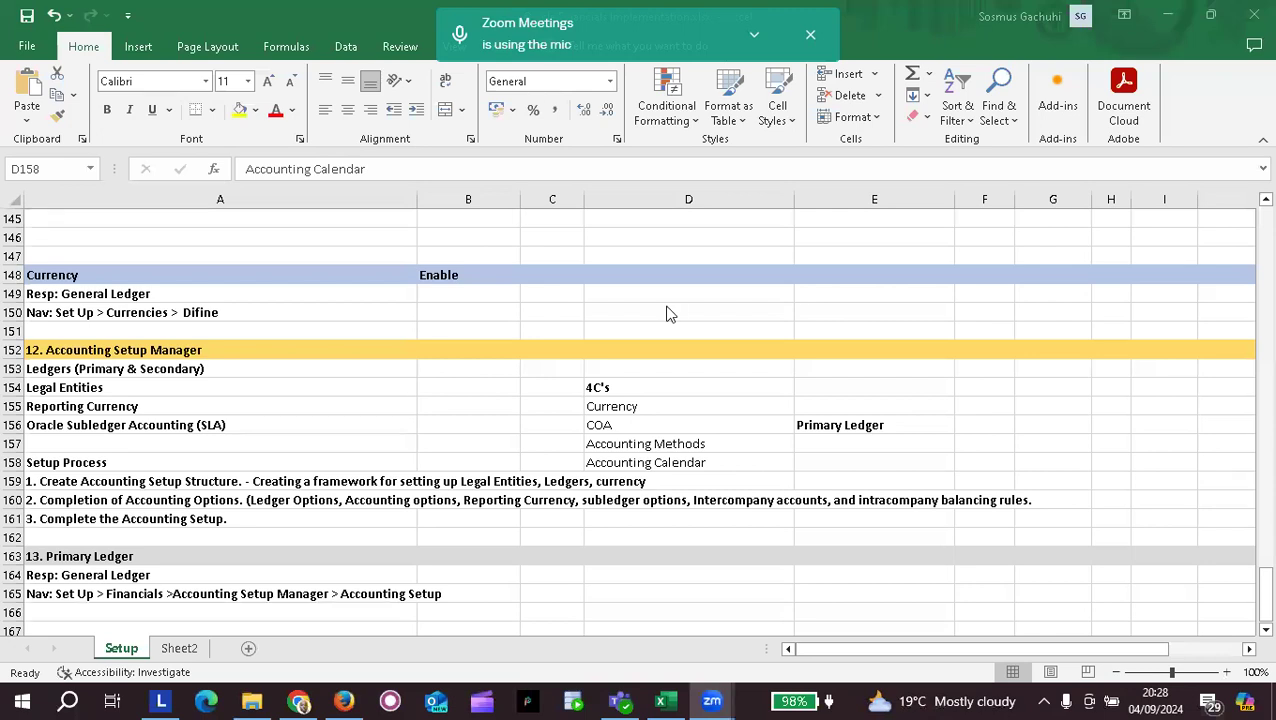
{"action": "left_click", "coordinate": [642, 407]}
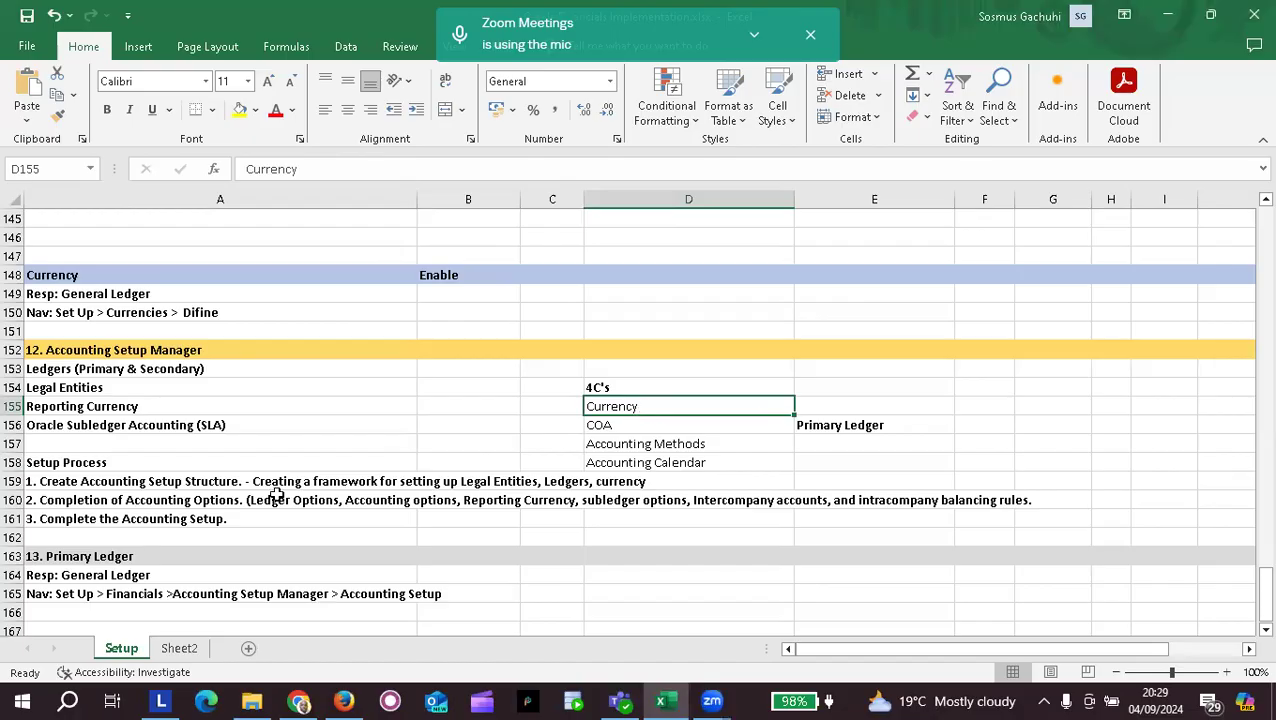
{"action": "scroll", "coordinate": [242, 498], "scroll_direction": "down", "scroll_amount": 3}
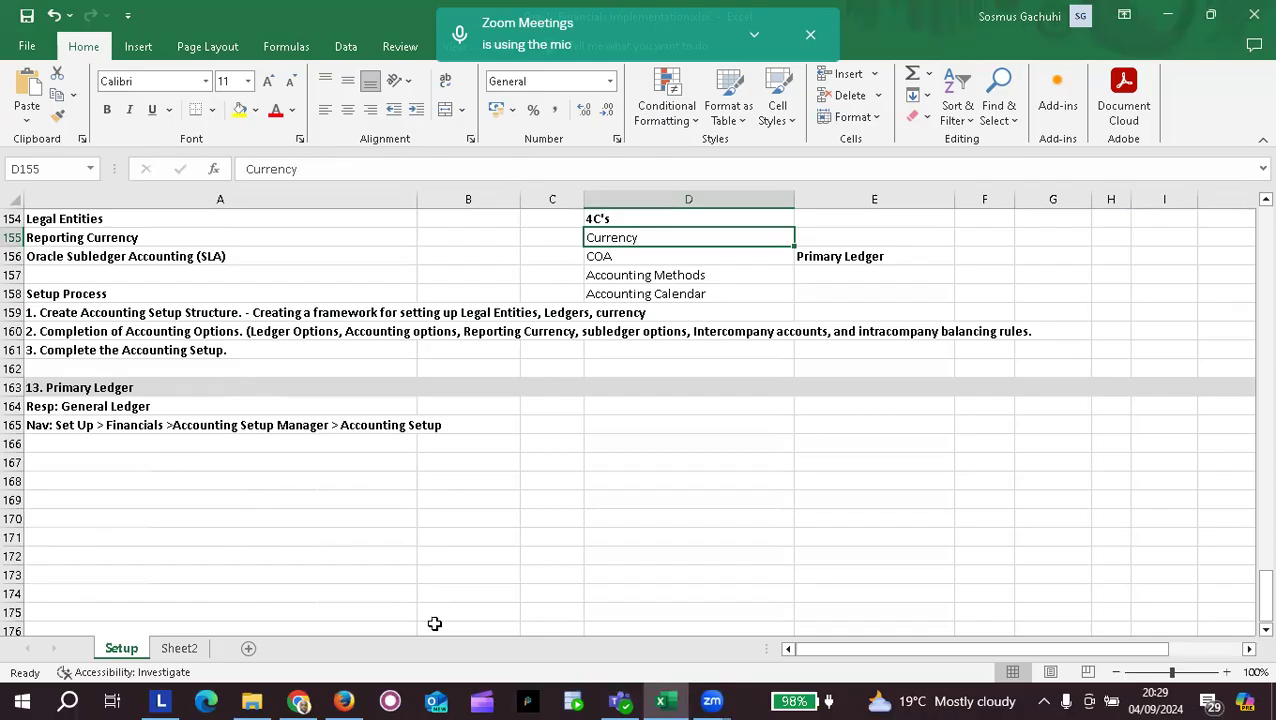
{"action": "left_click", "coordinate": [343, 701]}
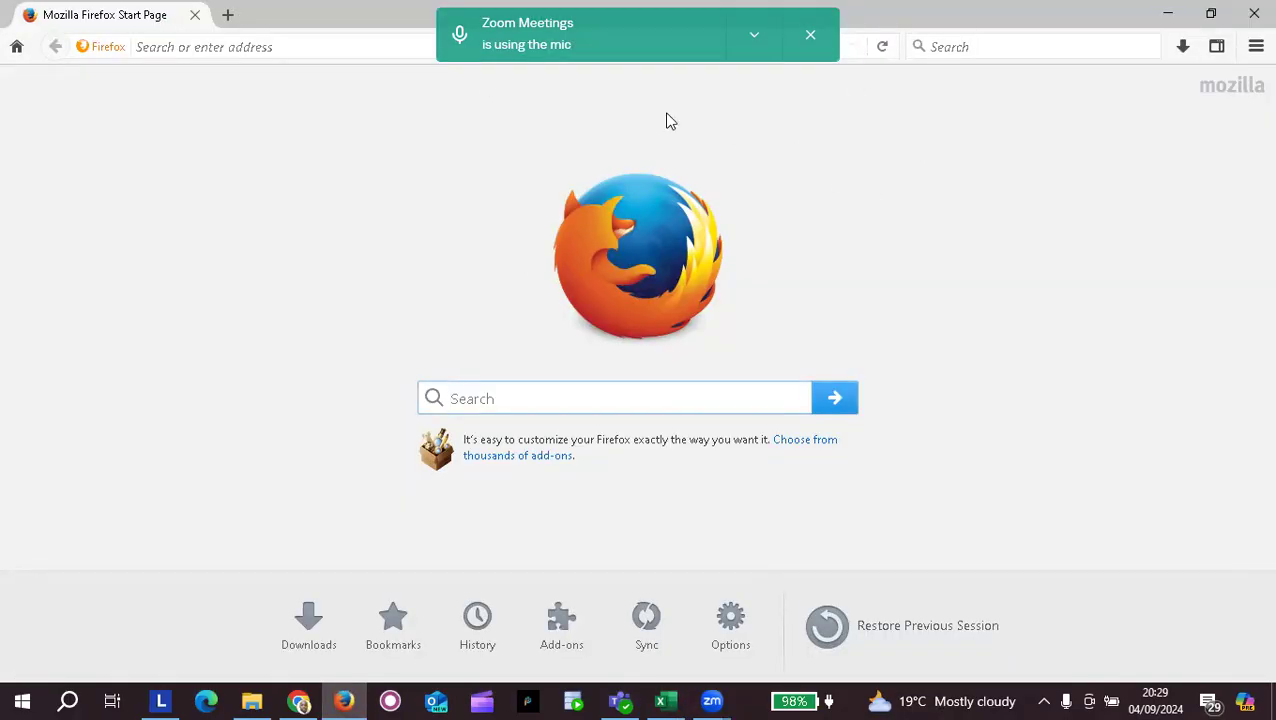
Step: Load the saved E-Business Suite login page from the '13' address-bar suggestions
{"action": "left_click", "coordinate": [753, 90]}
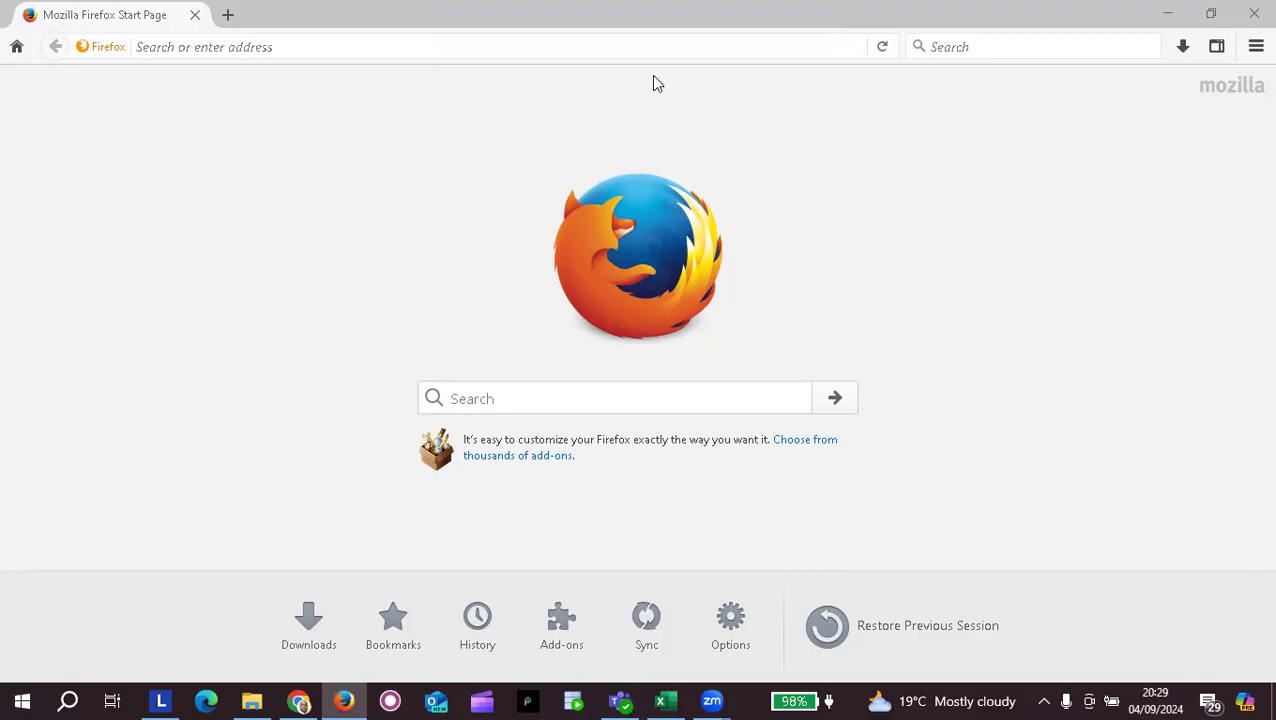
{"action": "left_click", "coordinate": [259, 46]}
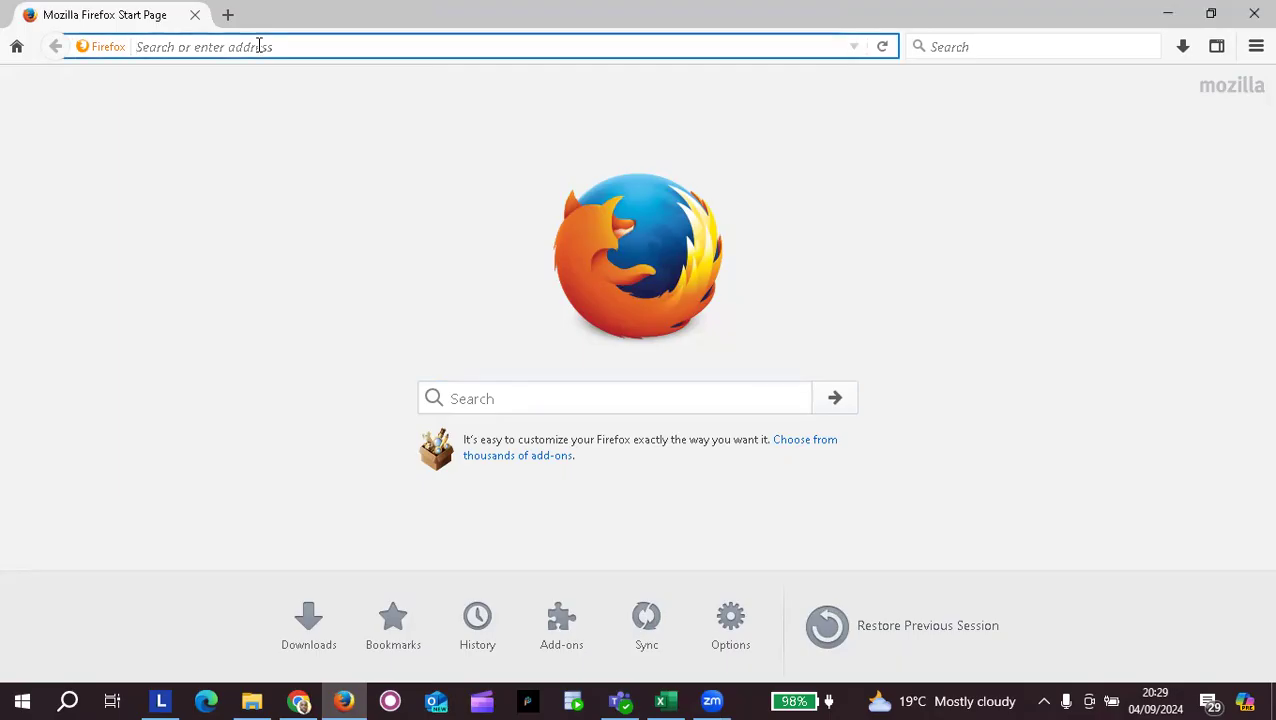
{"action": "type", "text": "13"}
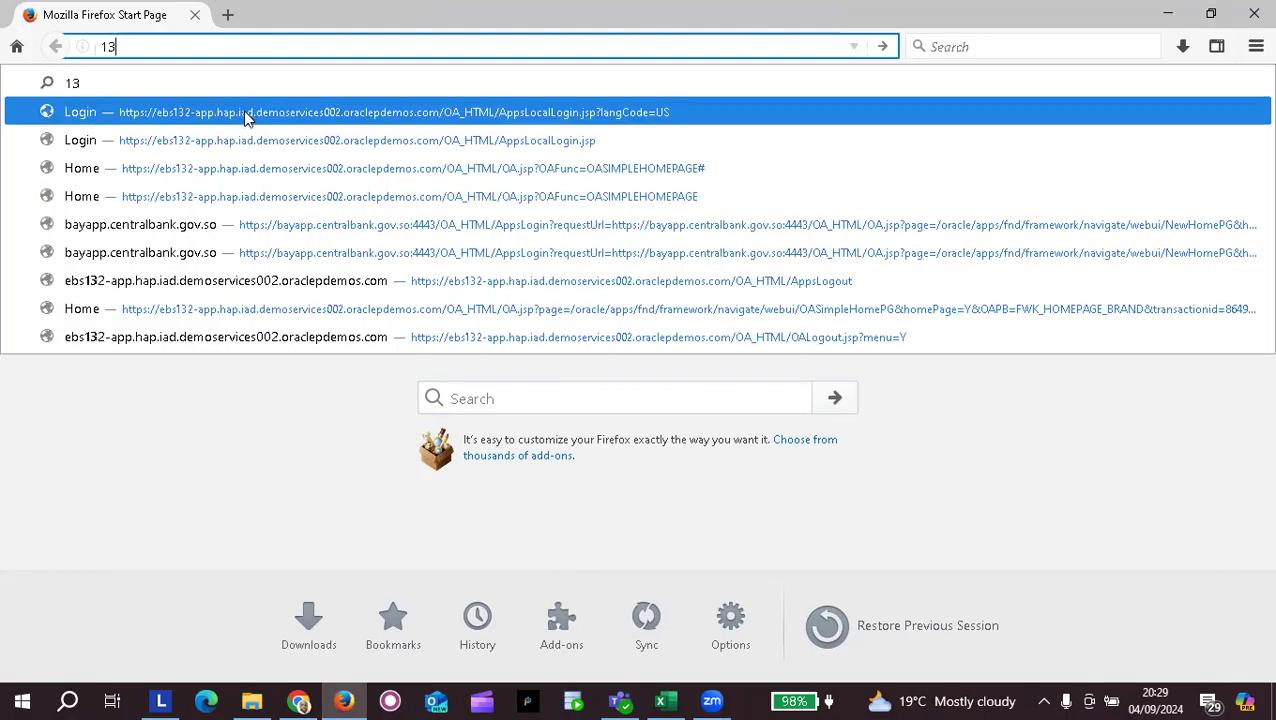
{"action": "left_click", "coordinate": [247, 117]}
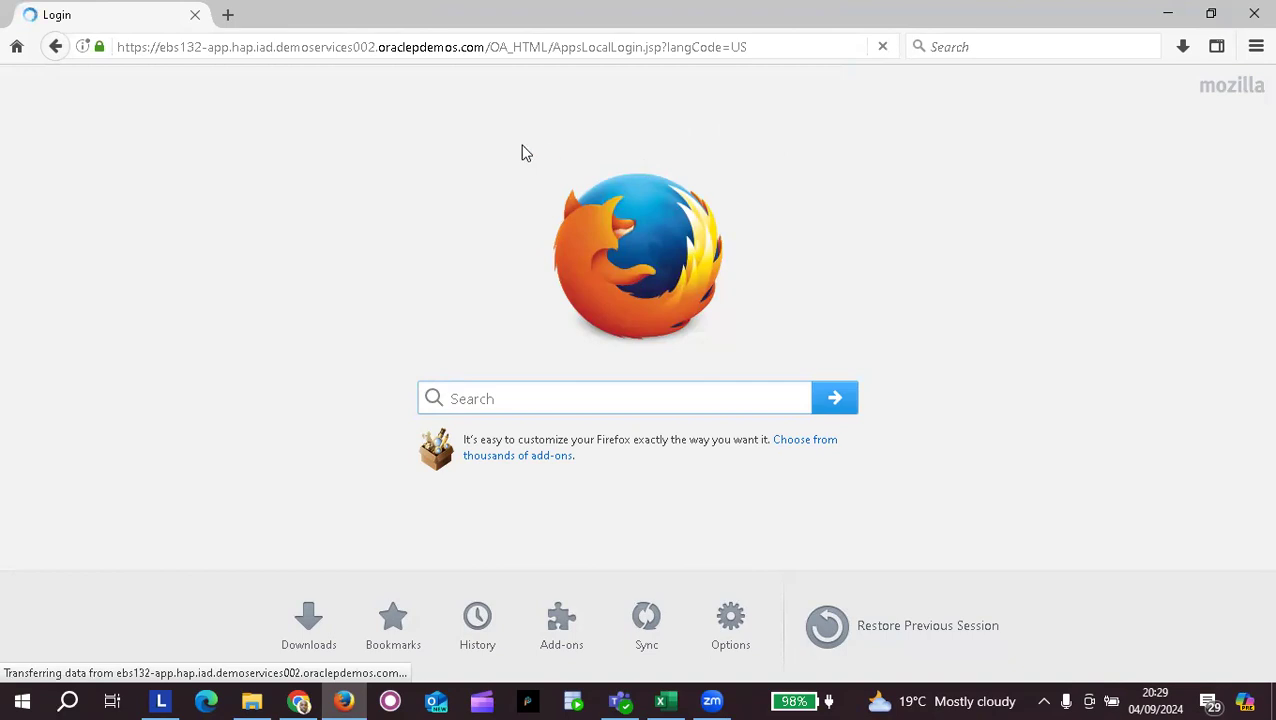
Step: Log in to E-Business Suite with the demo account's user name and password
{"action": "type", "text": "taduser"}
{"action": "key", "text": "Tab"}
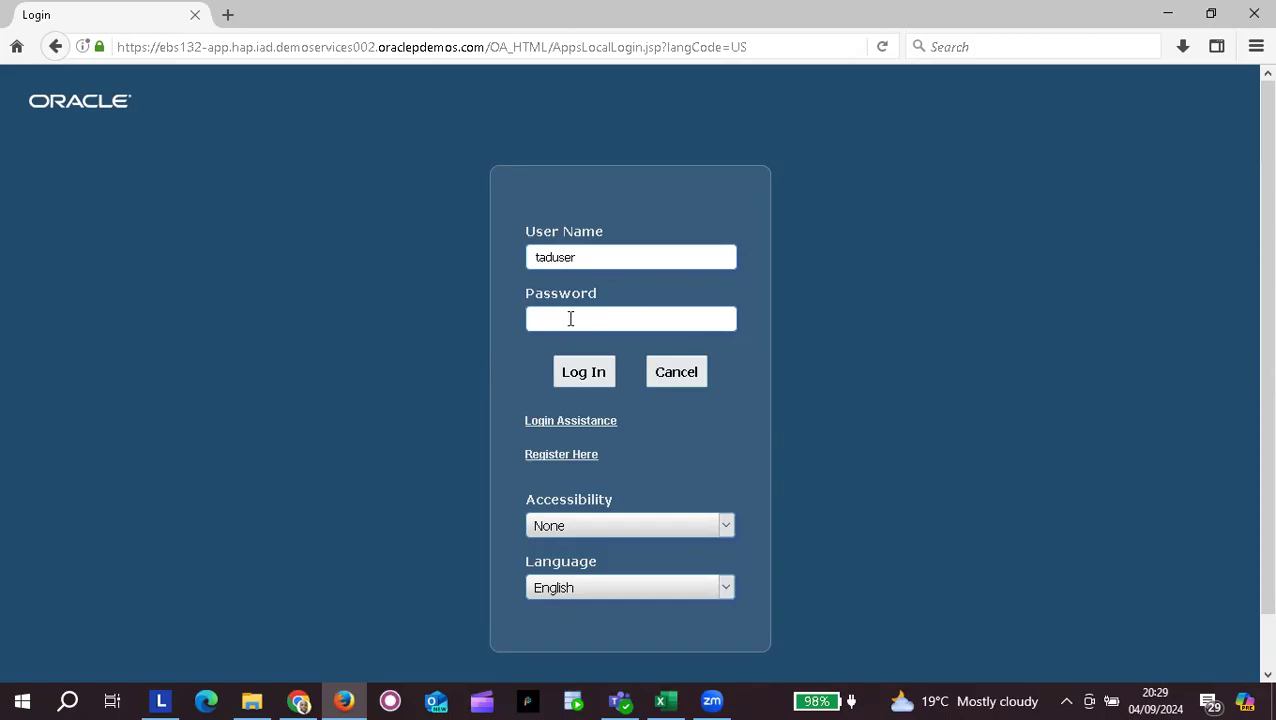
{"action": "type", "text": "welcome1"}
{"action": "key", "text": "Return"}
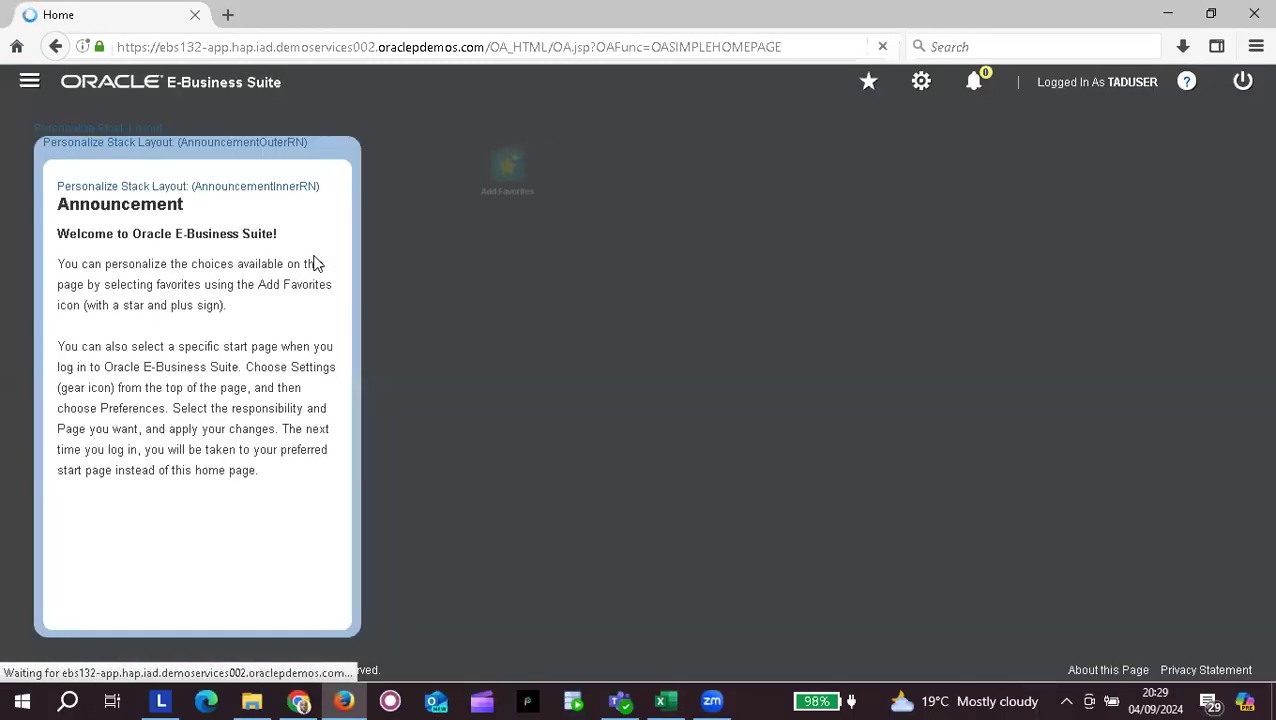
Step: Navigate TAD General Ledger Super User > Setup > Financials > Accounting Setup Manager and launch Ledger Sets
{"action": "left_click", "coordinate": [28, 82]}
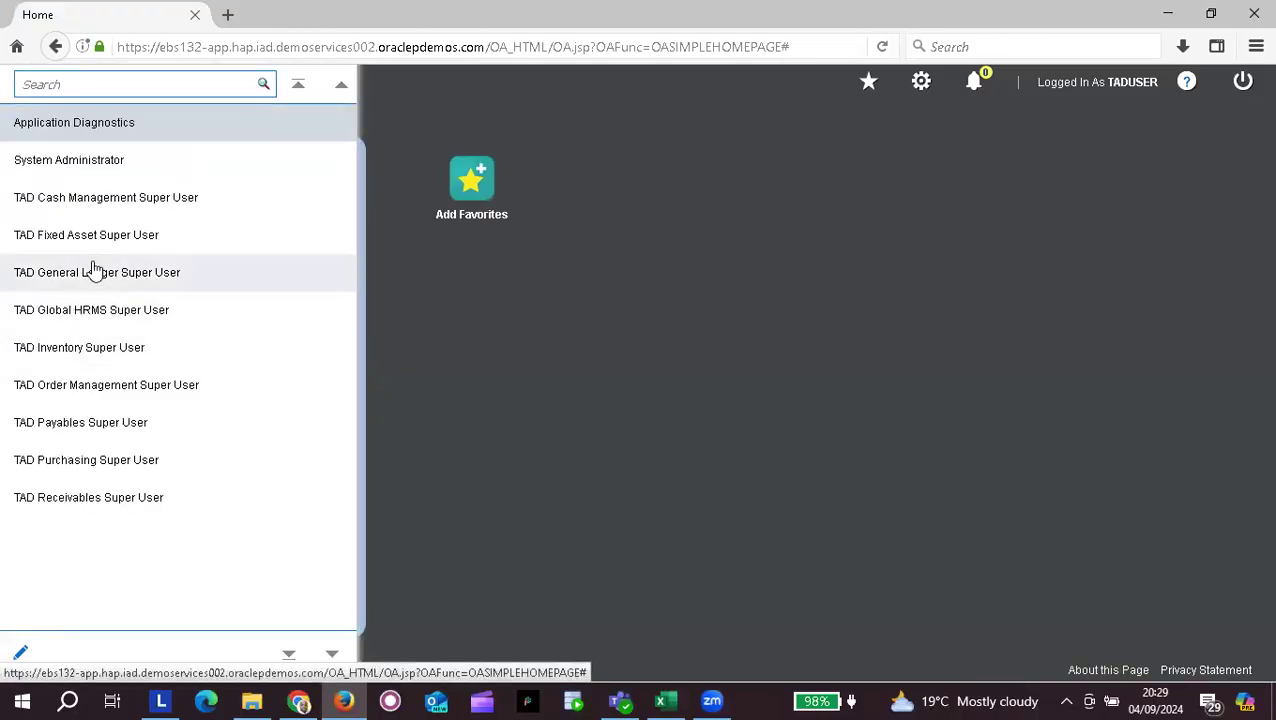
{"action": "left_click", "coordinate": [94, 274]}
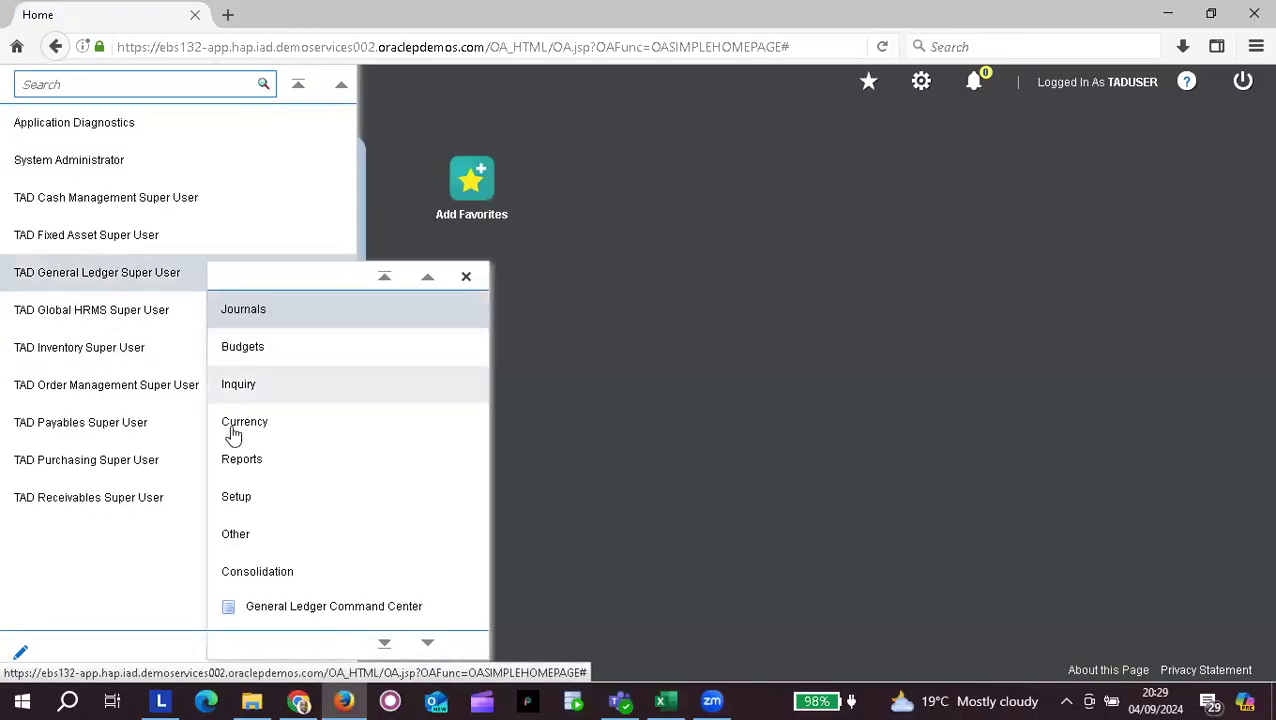
{"action": "left_click", "coordinate": [247, 508]}
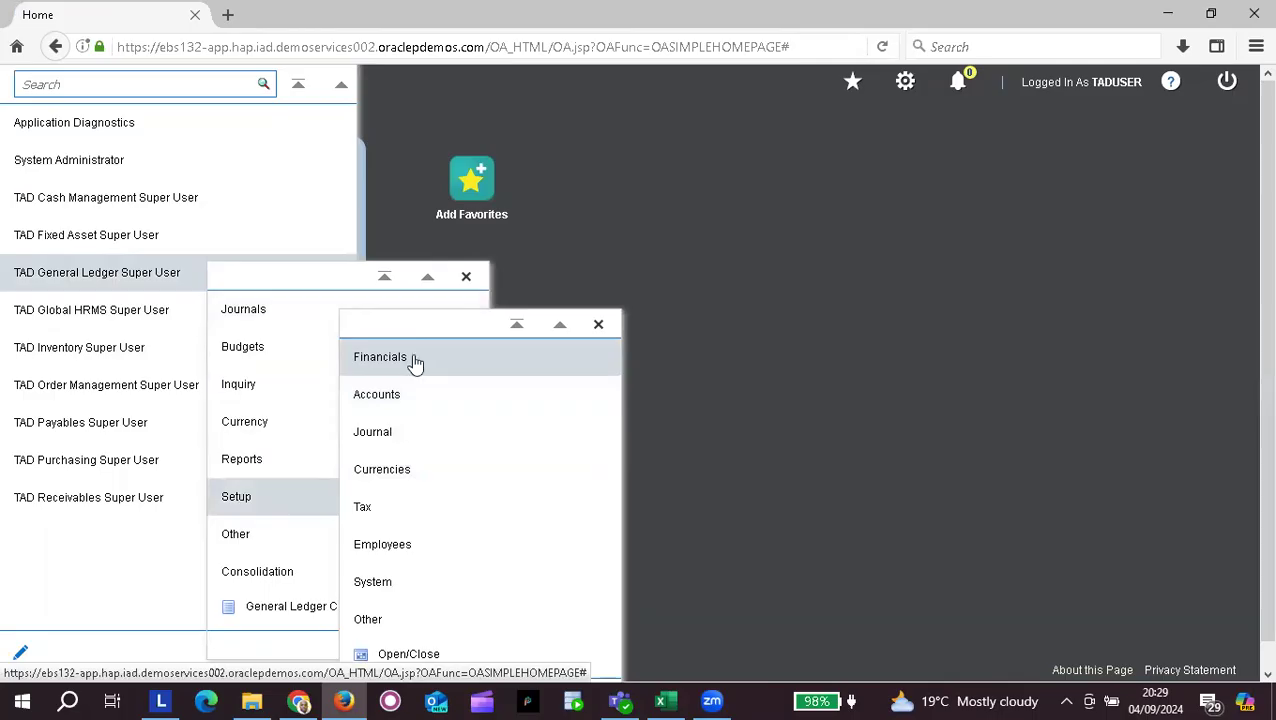
{"action": "left_click", "coordinate": [415, 364]}
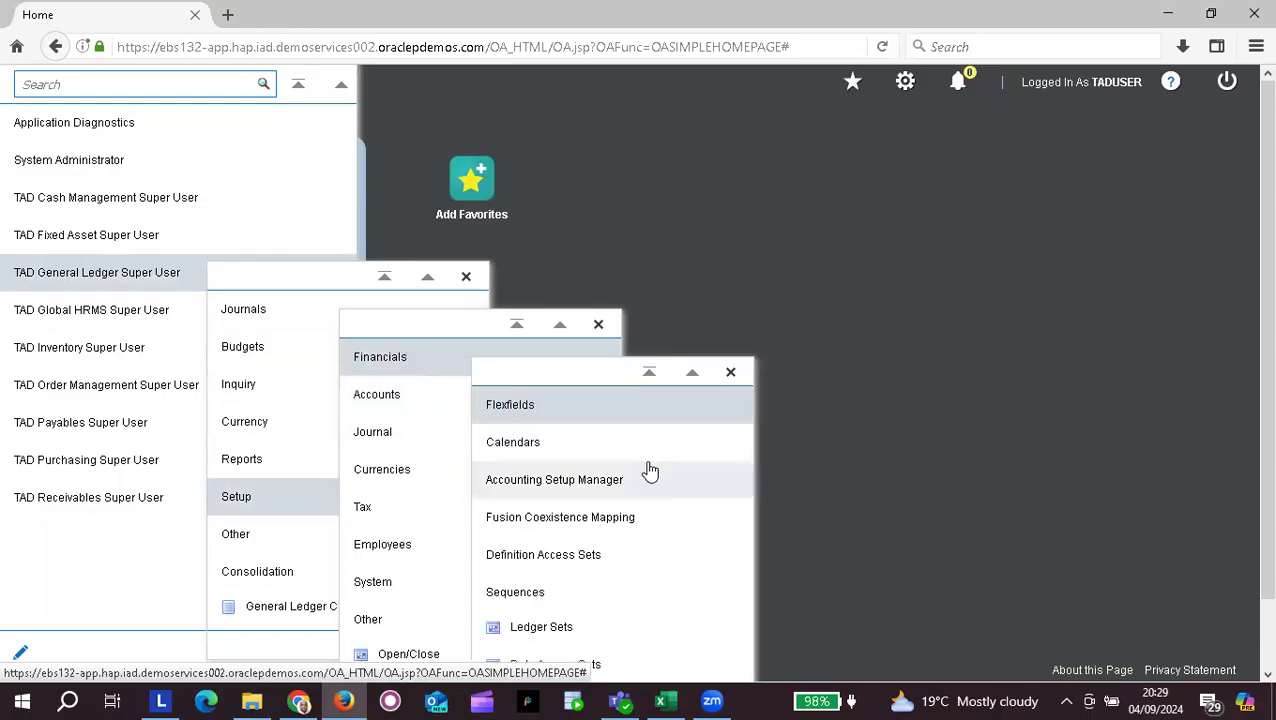
{"action": "left_click", "coordinate": [556, 490]}
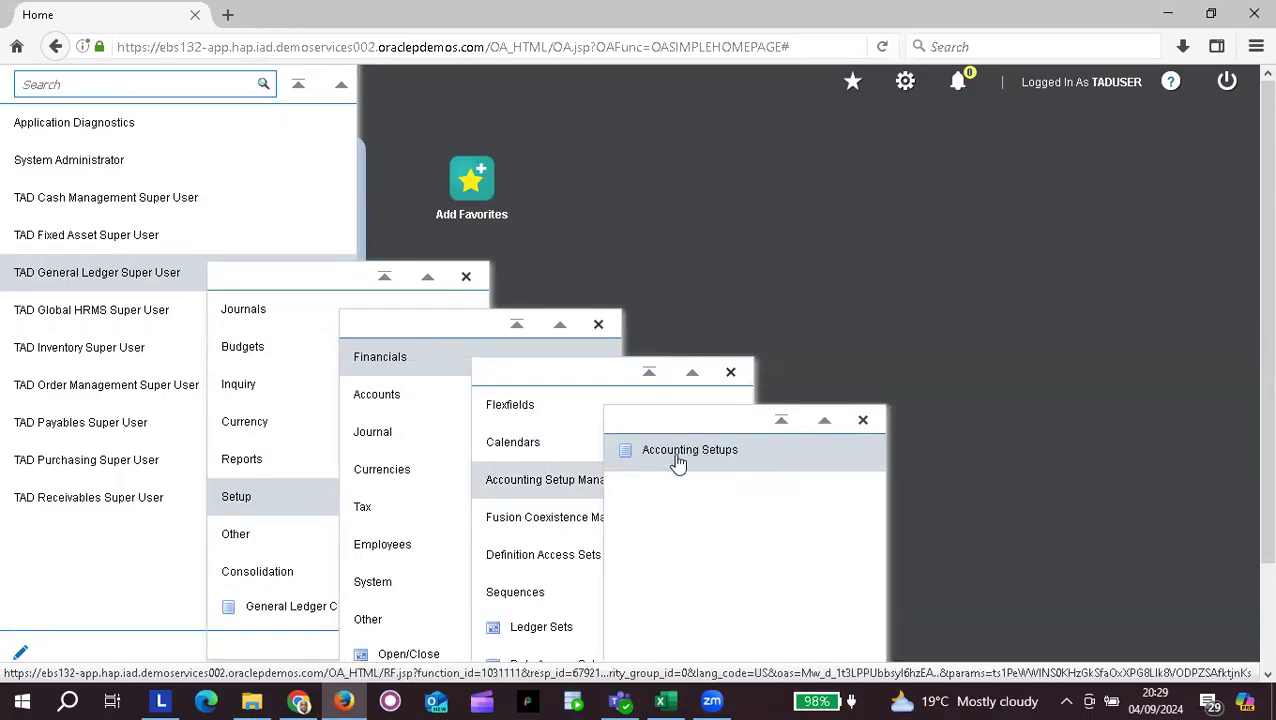
{"action": "left_click", "coordinate": [531, 631]}
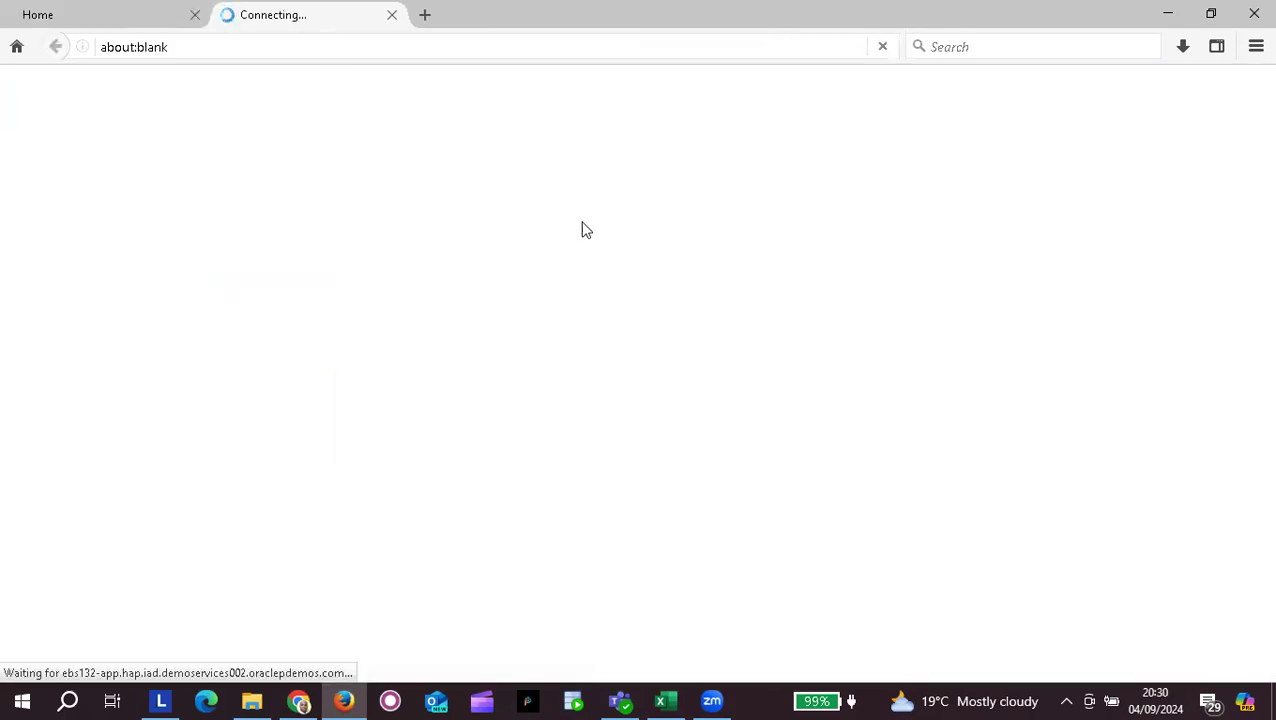
Step: Confirm the downloaded Forms application, accept the Java security risk, and run it
{"action": "left_click", "coordinate": [714, 457]}
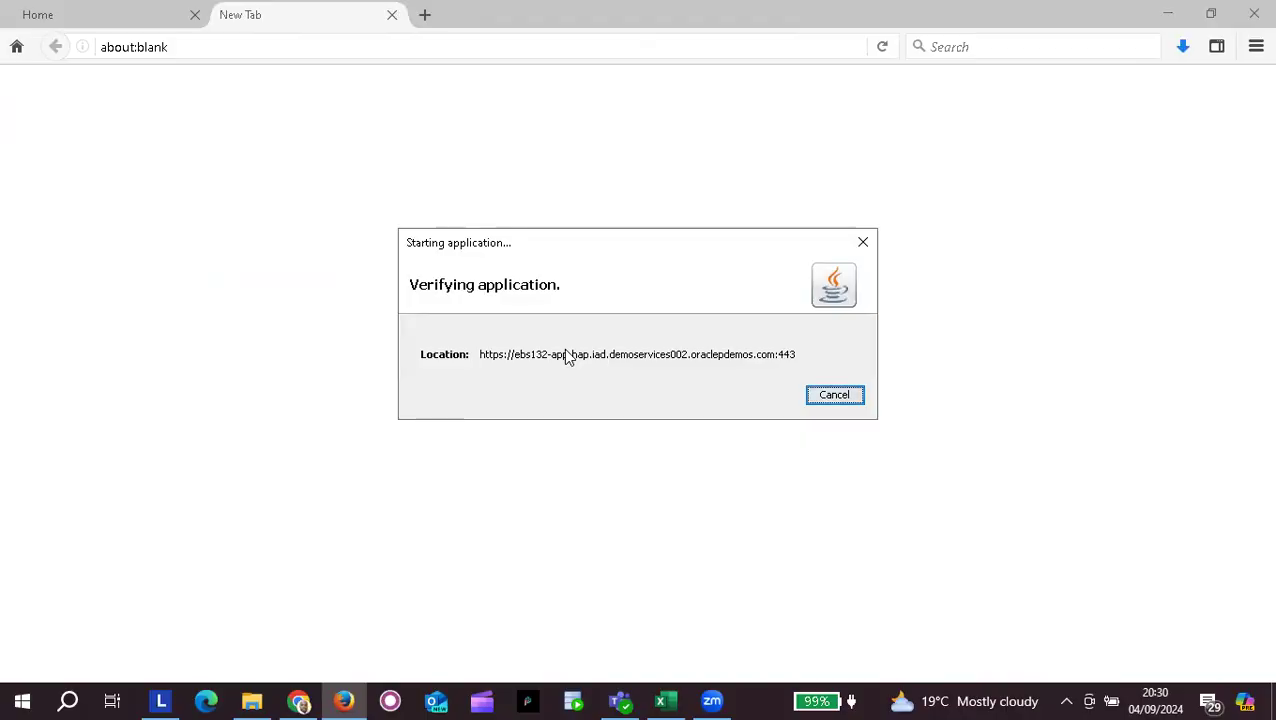
{"action": "left_click", "coordinate": [452, 445]}
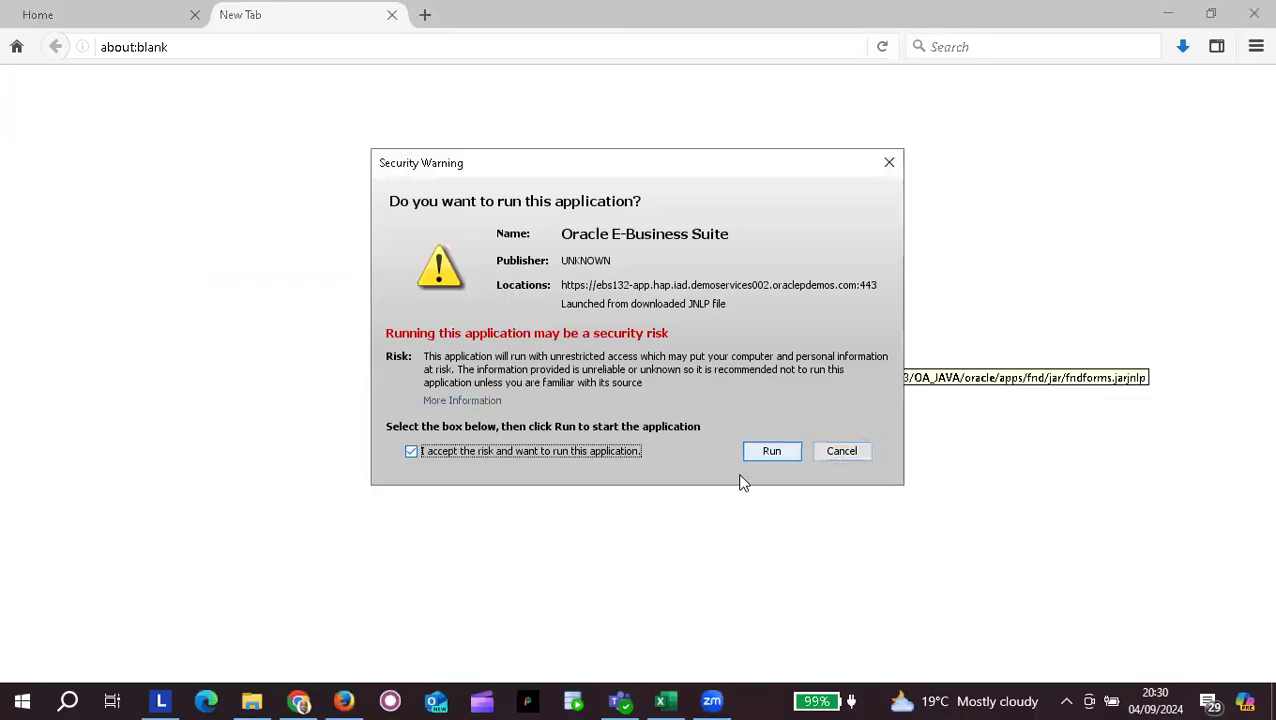
{"action": "left_click", "coordinate": [768, 457]}
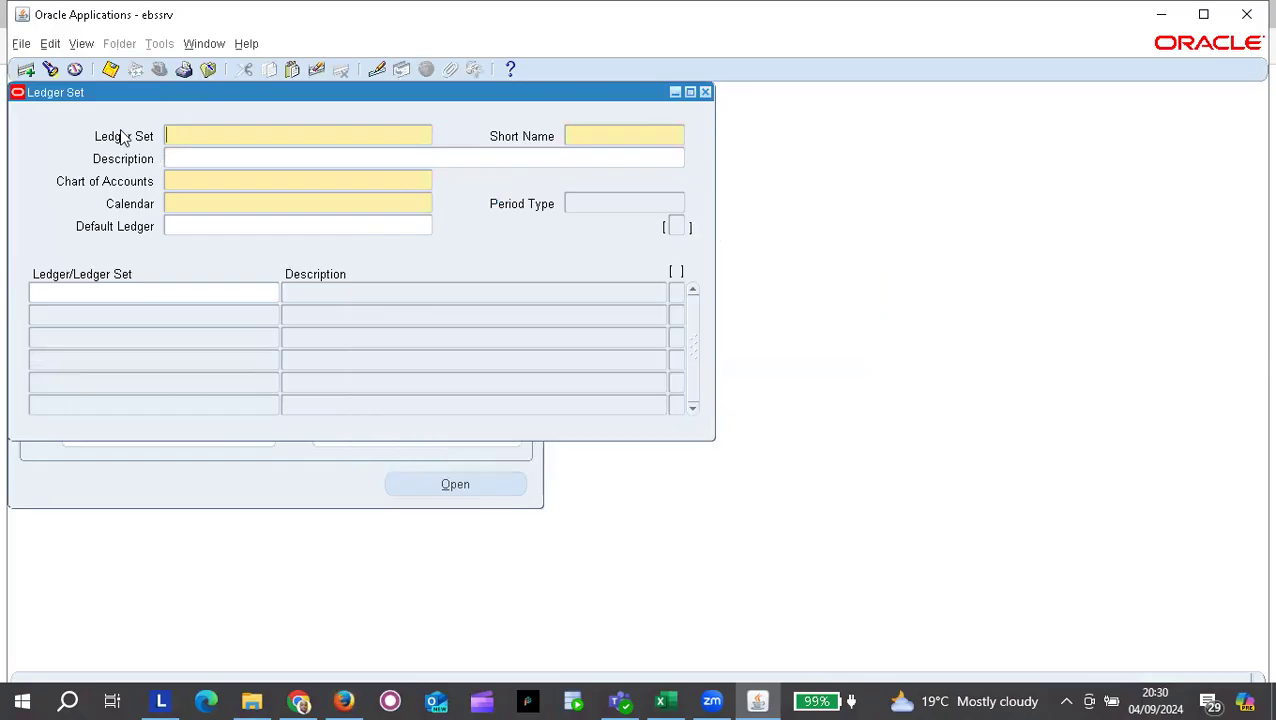
Step: In the Navigator, expand Setup > Financials to reveal Accounting Setups under Accounting Setup Manager
{"action": "left_click", "coordinate": [210, 490]}
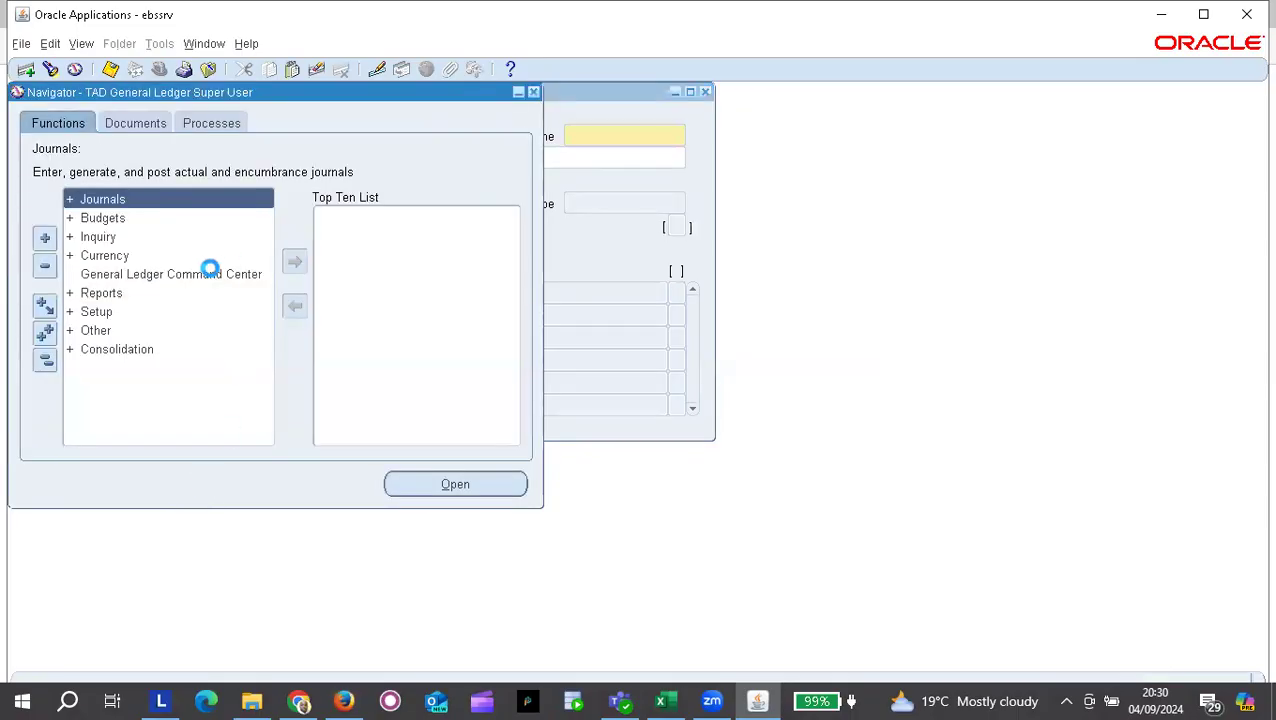
{"action": "double_click", "coordinate": [100, 313]}
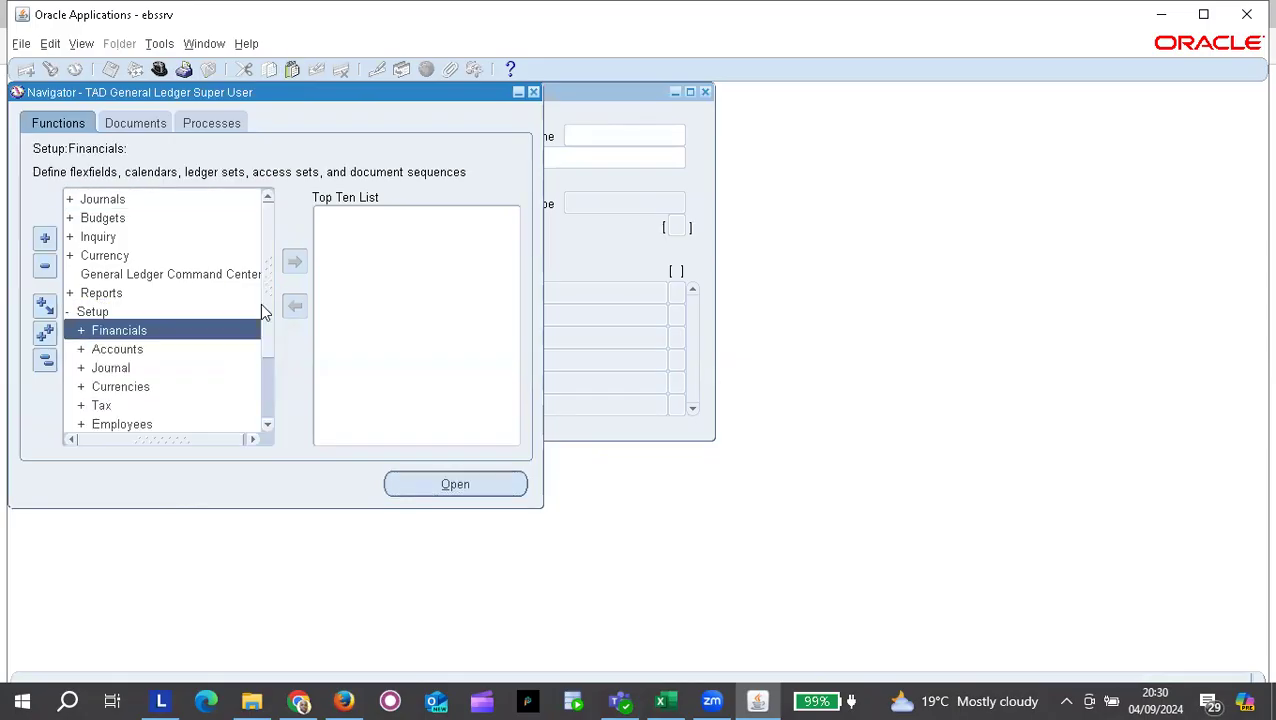
{"action": "double_click", "coordinate": [158, 331]}
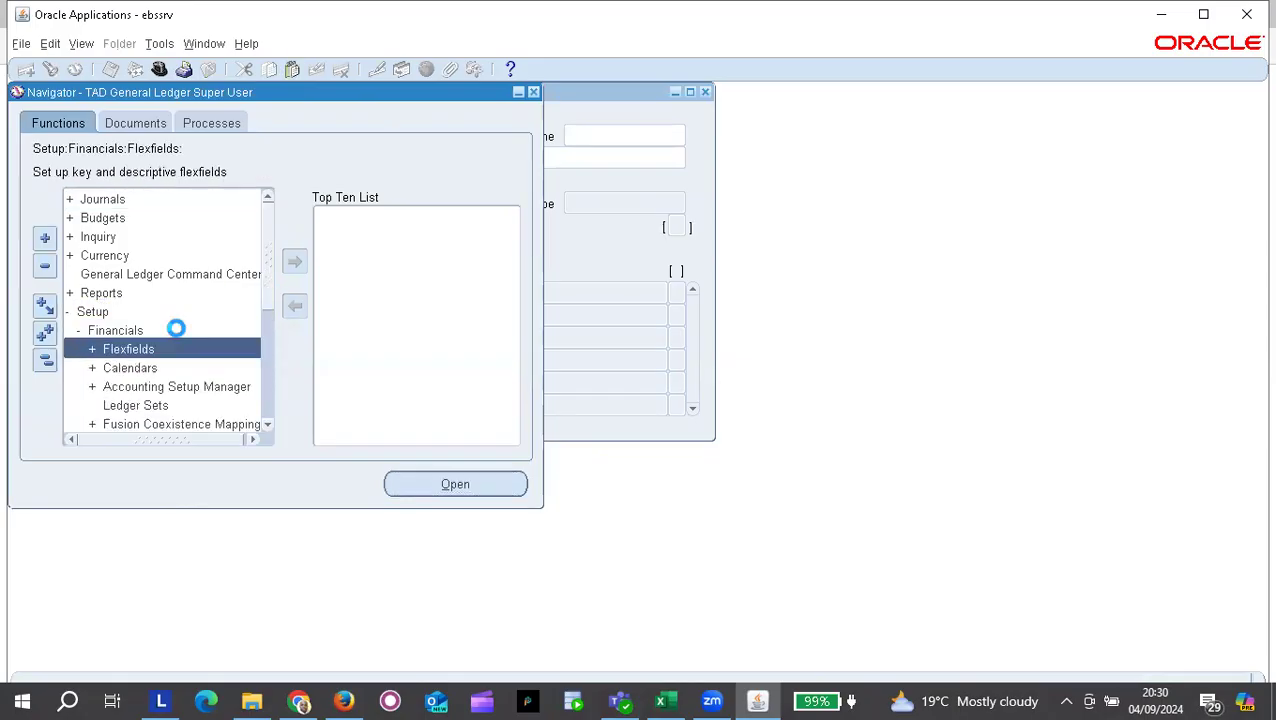
{"action": "double_click", "coordinate": [181, 388]}
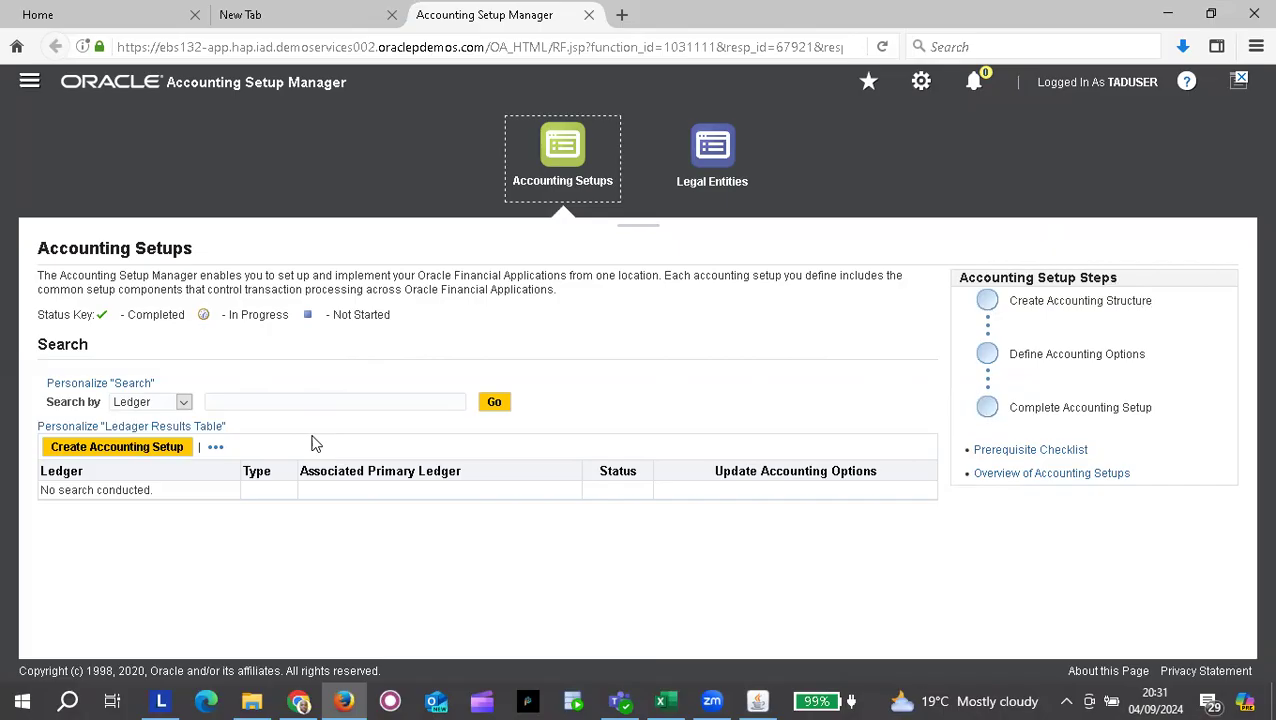
{"action": "left_click", "coordinate": [184, 404]}
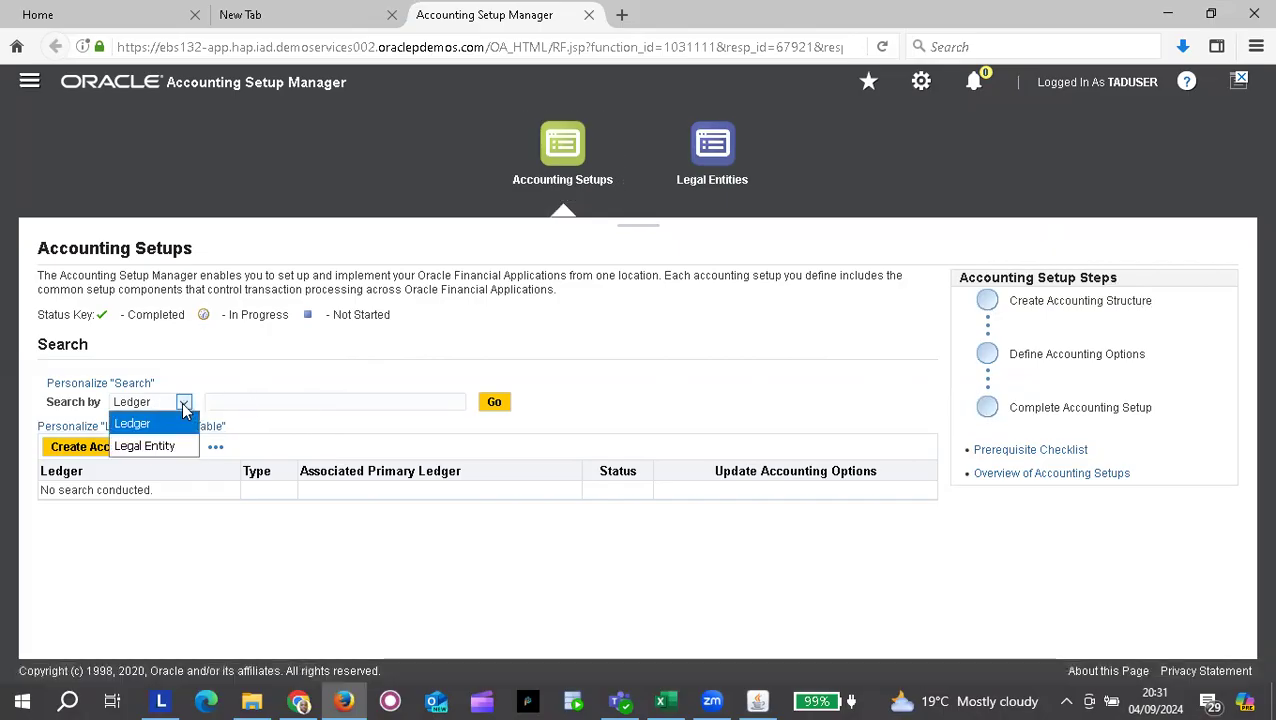
{"action": "left_click", "coordinate": [409, 398]}
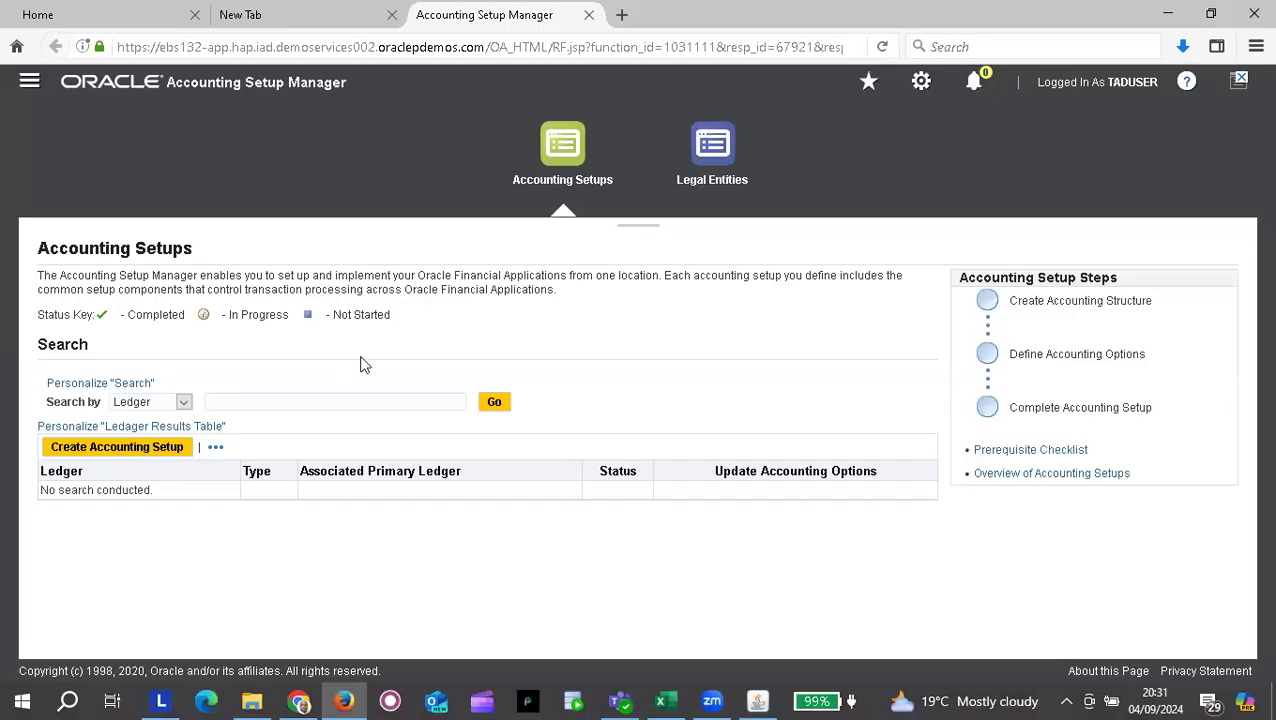
Step: Create a new accounting setup and continue past Assign Legal Entities with none assigned
{"action": "left_click", "coordinate": [116, 456]}
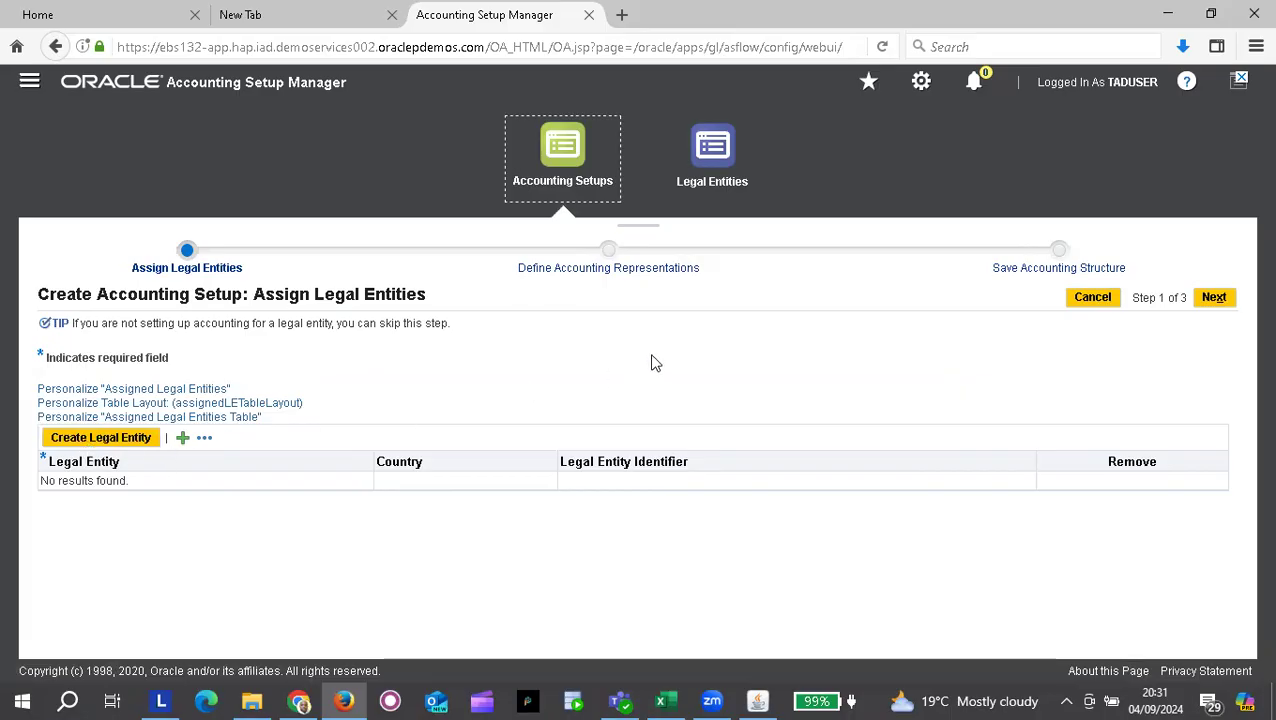
{"action": "left_click", "coordinate": [1214, 298]}
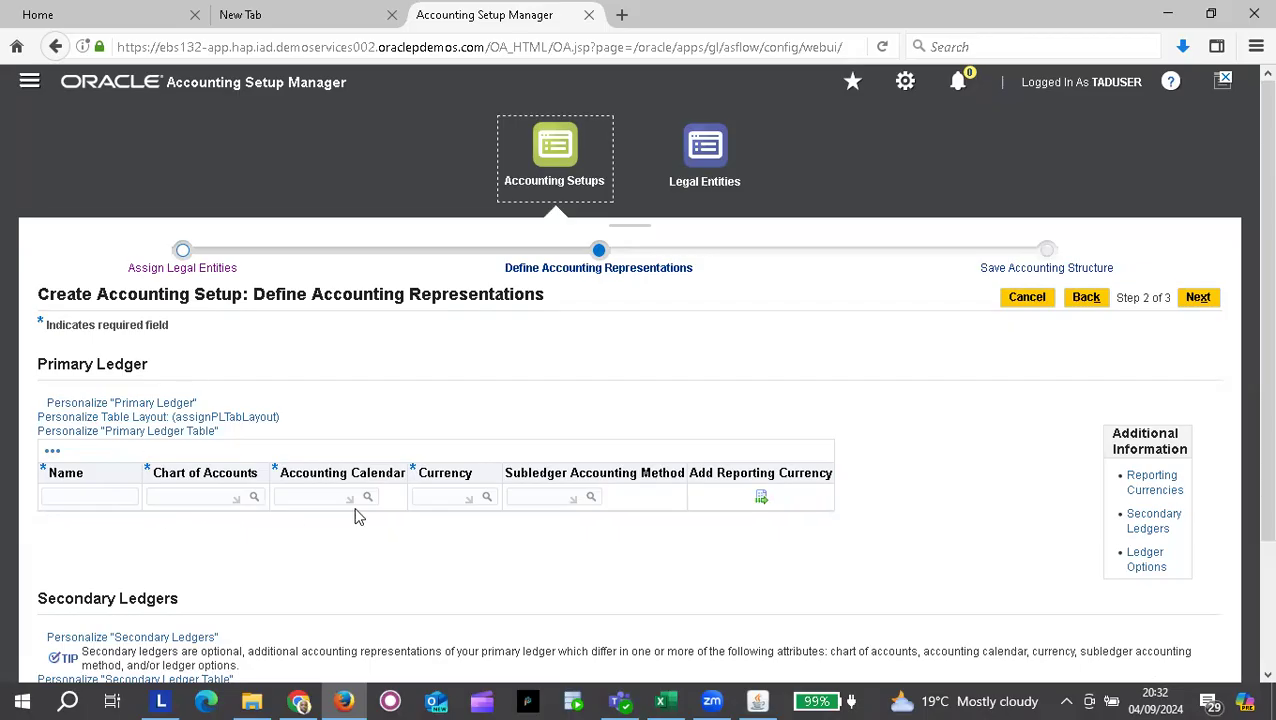
Step: Scroll down to the empty primary ledger row on Define Accounting Representations
{"action": "scroll", "coordinate": [358, 515], "scroll_direction": "down", "scroll_amount": 3}
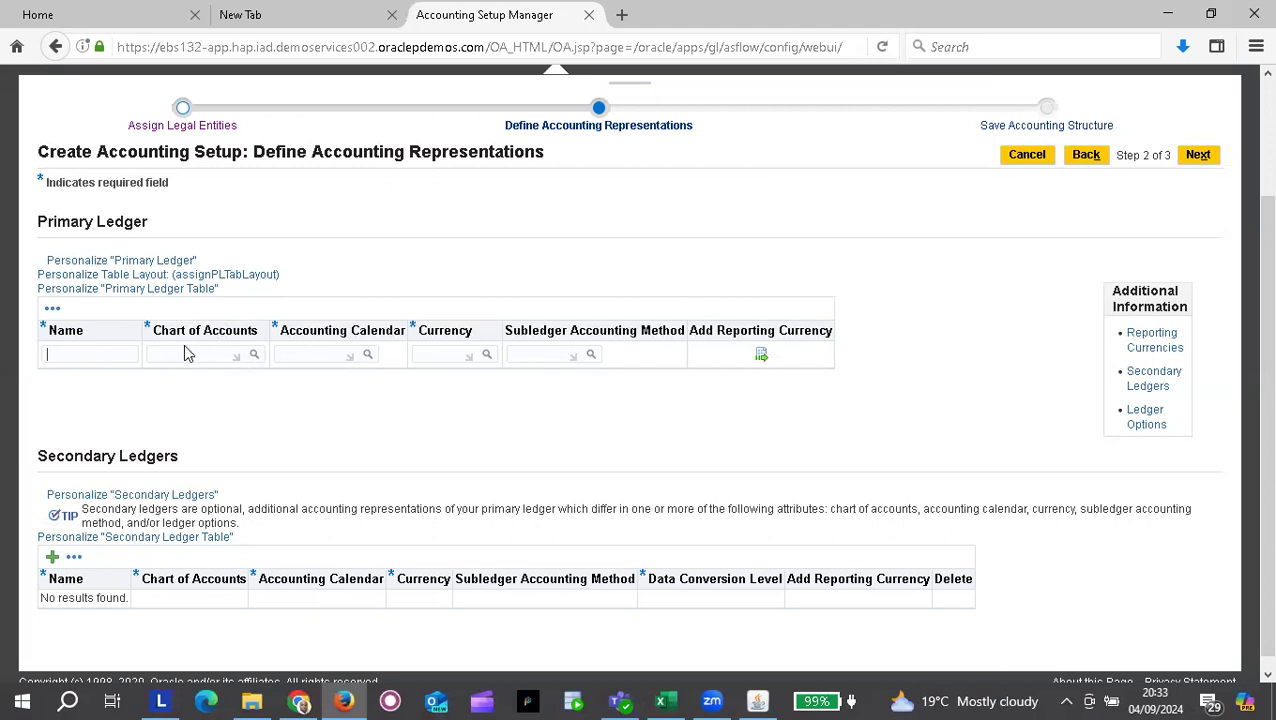
Step: Name the primary ledger 'TAD Primary Ledger' and enter TAD in the Chart of Accounts field
{"action": "left_click", "coordinate": [103, 349]}
{"action": "type", "text": "TAD"}
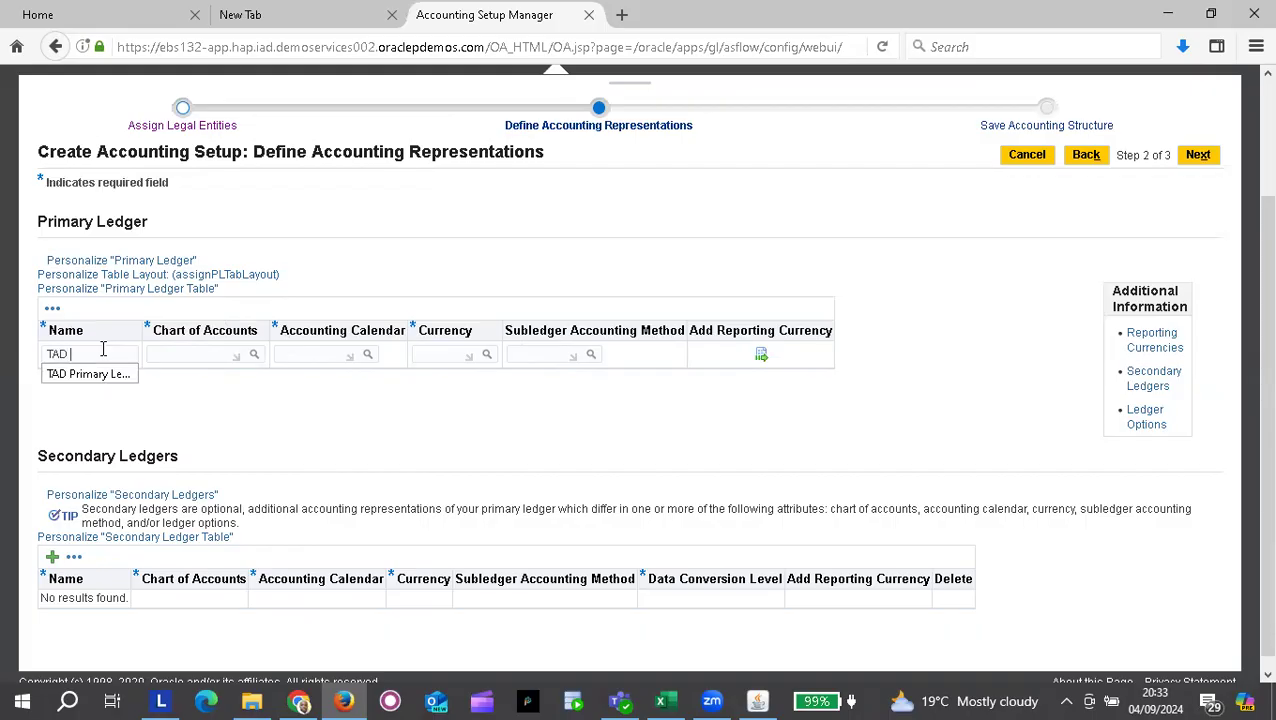
{"action": "left_click", "coordinate": [93, 374]}
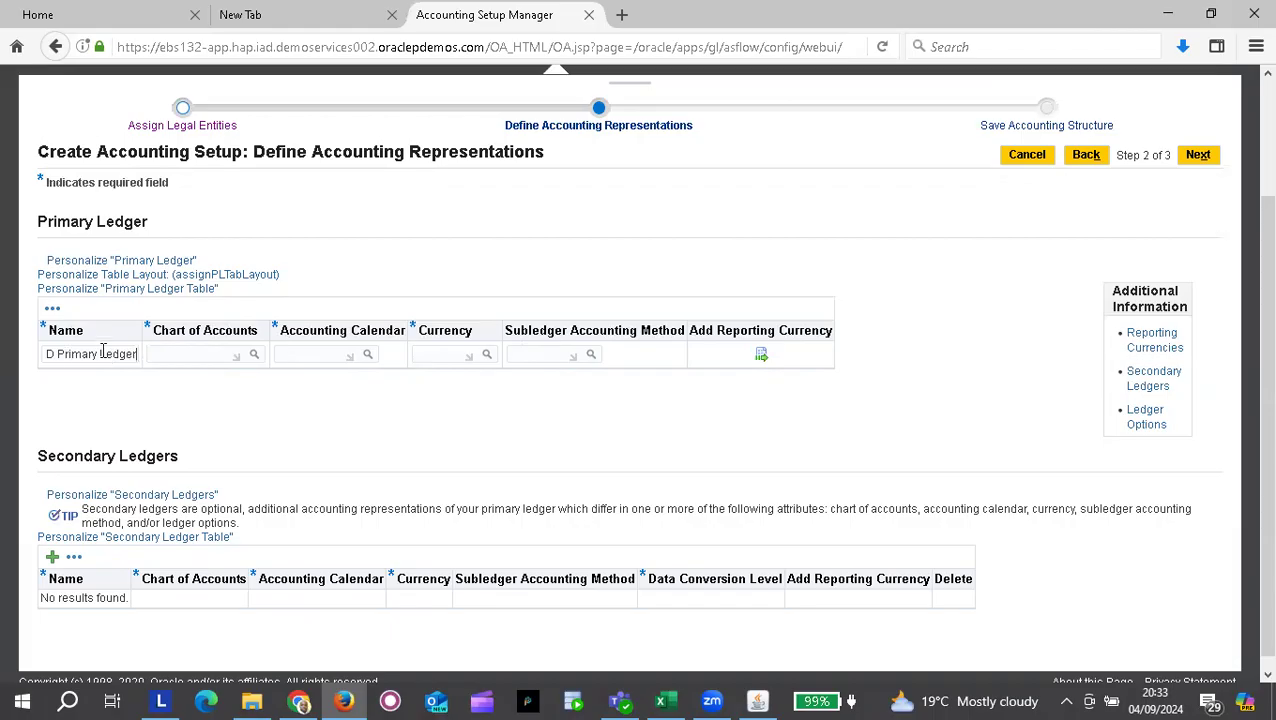
{"action": "key", "text": "Home"}
{"action": "key", "text": "End"}
{"action": "type", "text": "TAD"}
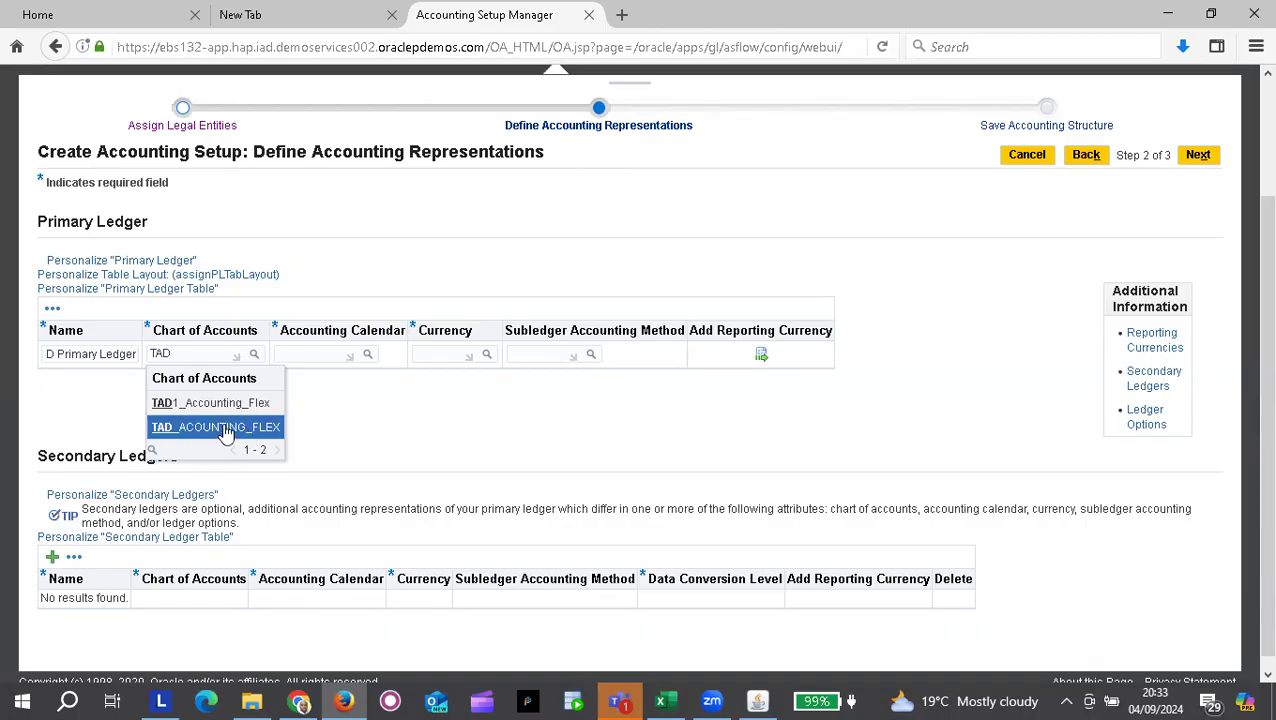
Step: Choose TAD_ACCOUNTING_FLEX as chart of accounts, dismiss the chat popup, and enter TAD as calendar
{"action": "left_click", "coordinate": [207, 433]}
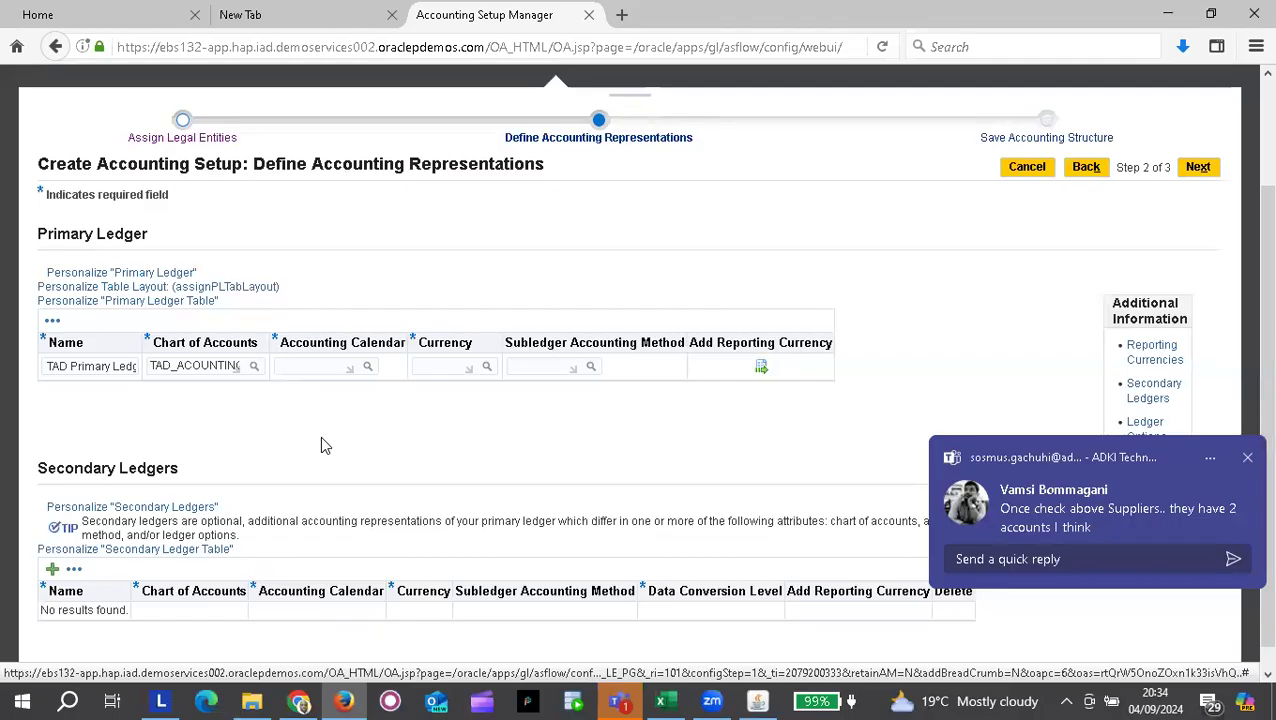
{"action": "left_click", "coordinate": [1247, 457]}
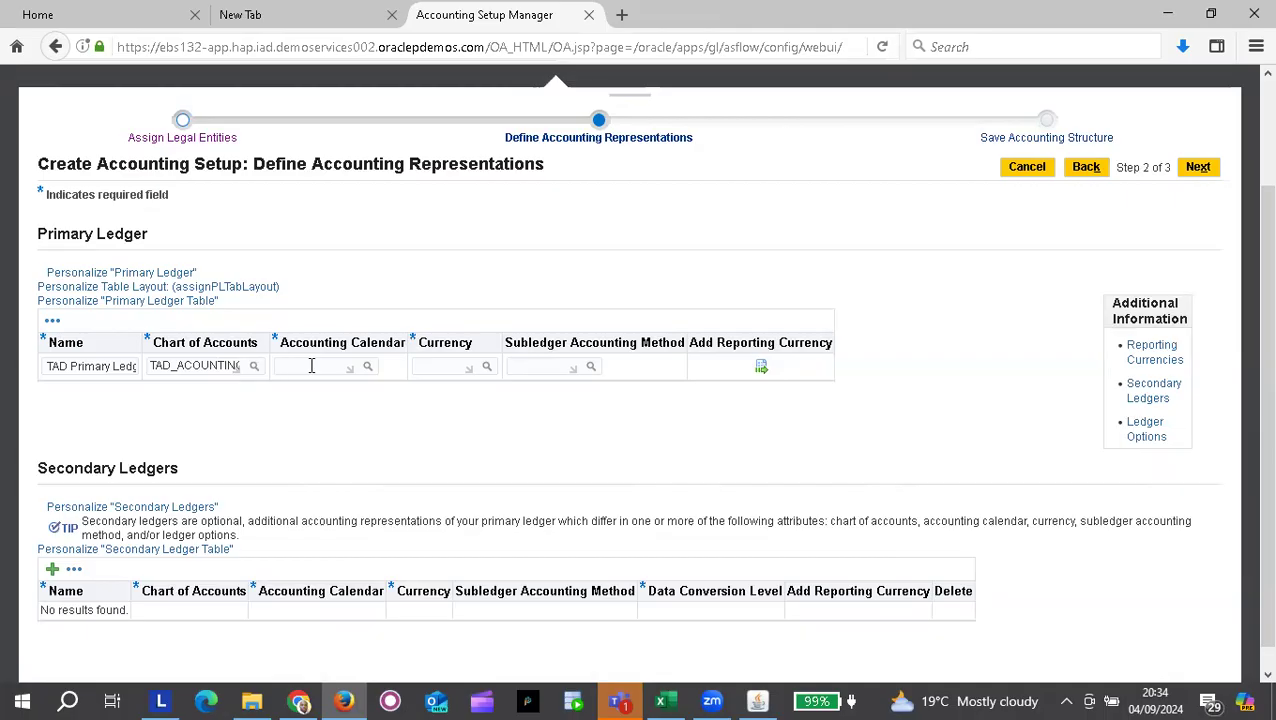
{"action": "type", "text": "TAD"}
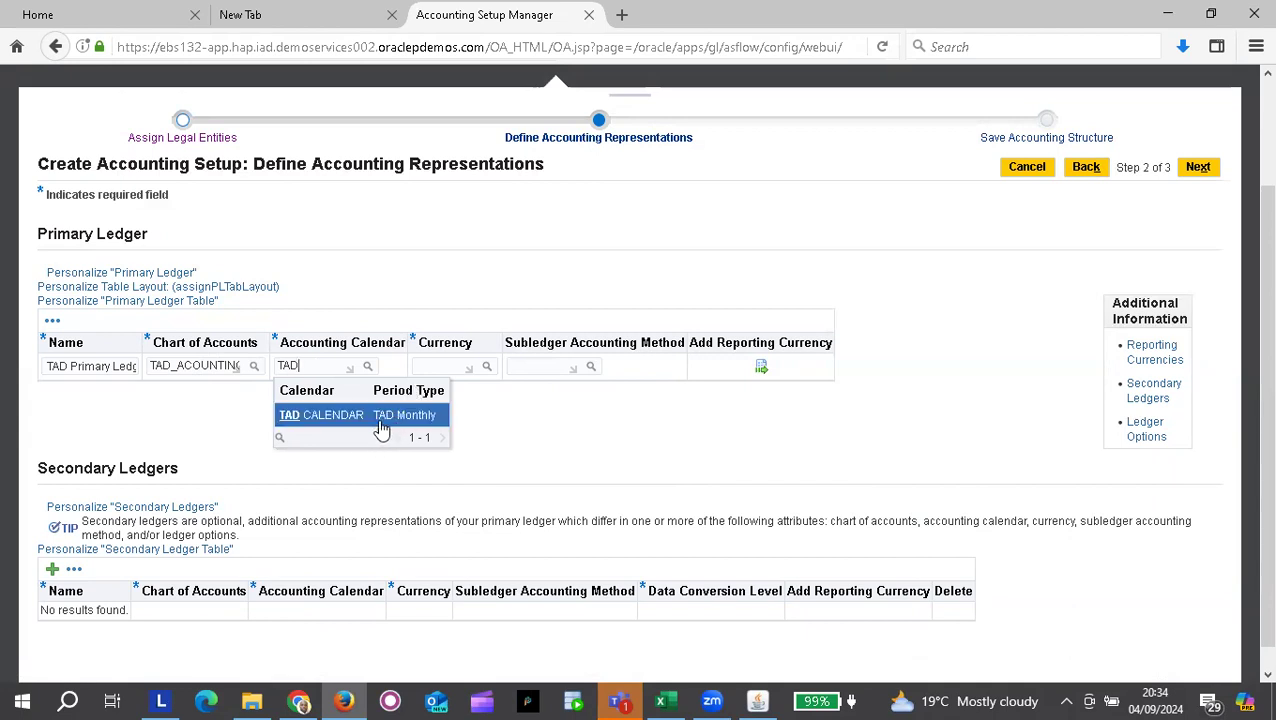
Step: Set the primary ledger's accounting calendar to TAD CALENDAR and its currency to USD
{"action": "left_click", "coordinate": [330, 420]}
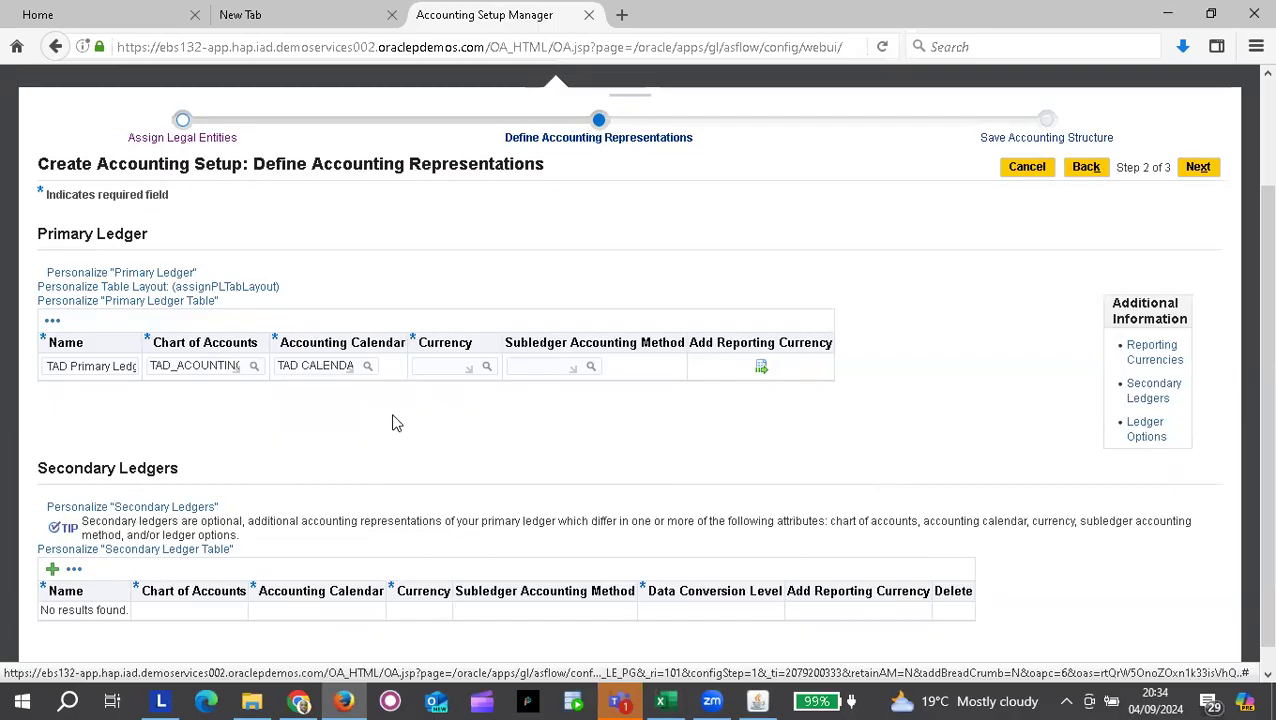
{"action": "left_click", "coordinate": [438, 365]}
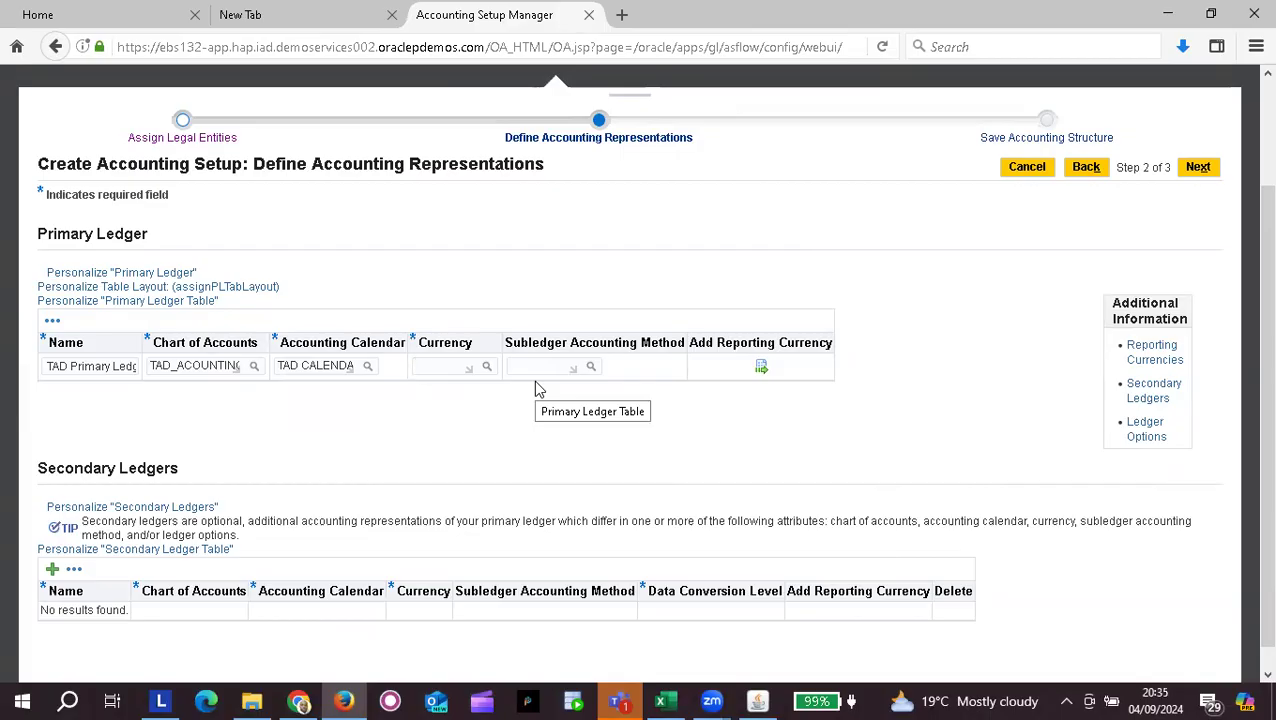
{"action": "type", "text": "USD"}
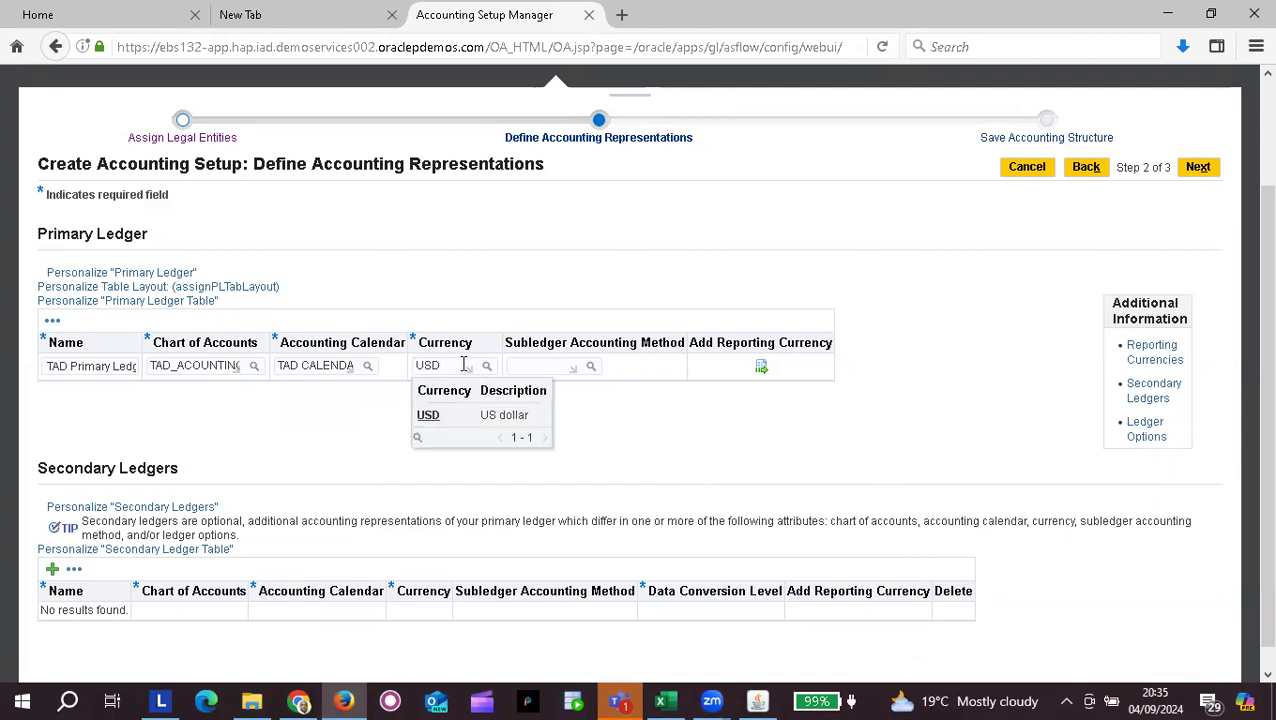
{"action": "left_click", "coordinate": [455, 416]}
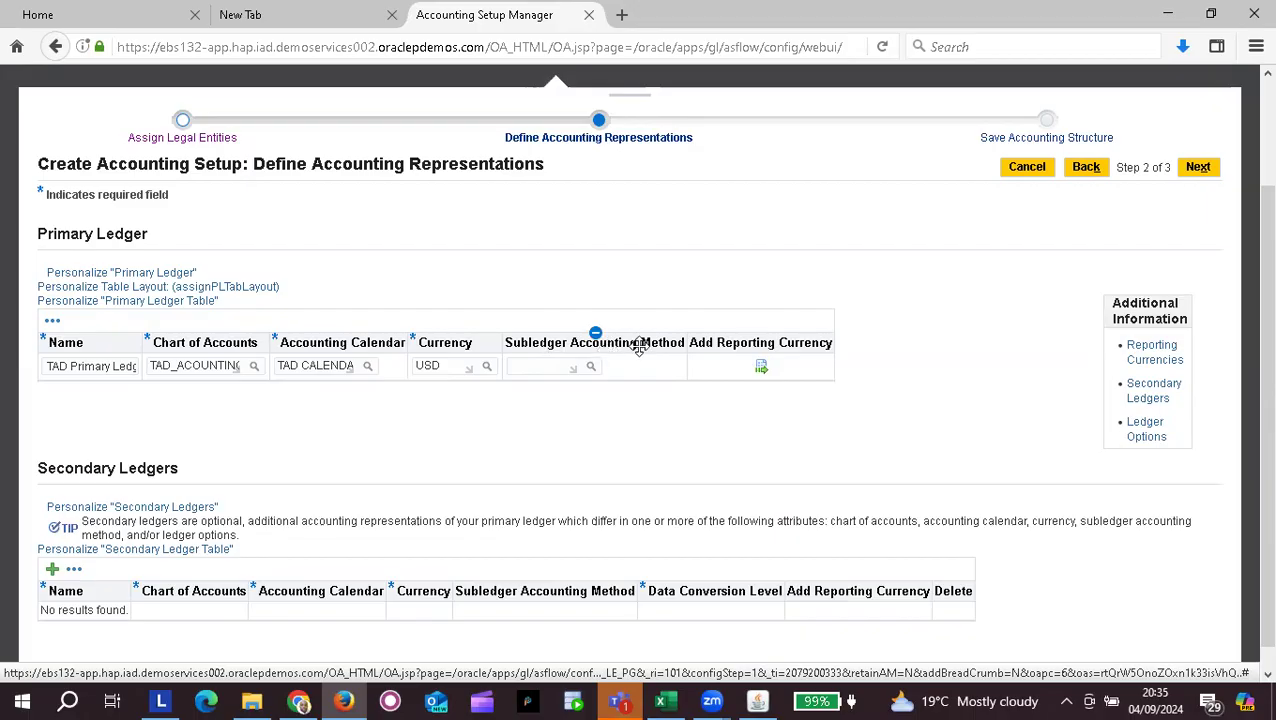
Step: List all subledger accounting methods and choose Standard Accrual for the primary ledger
{"action": "left_click", "coordinate": [591, 367]}
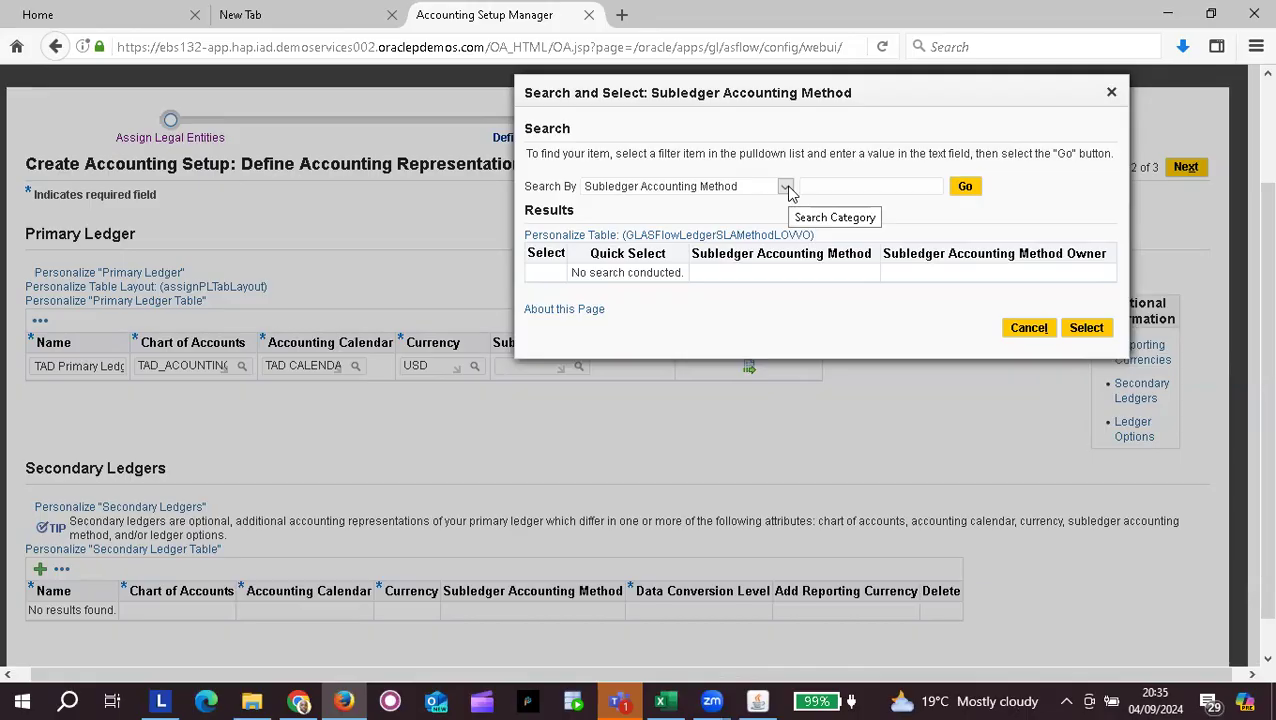
{"action": "left_click", "coordinate": [1116, 101]}
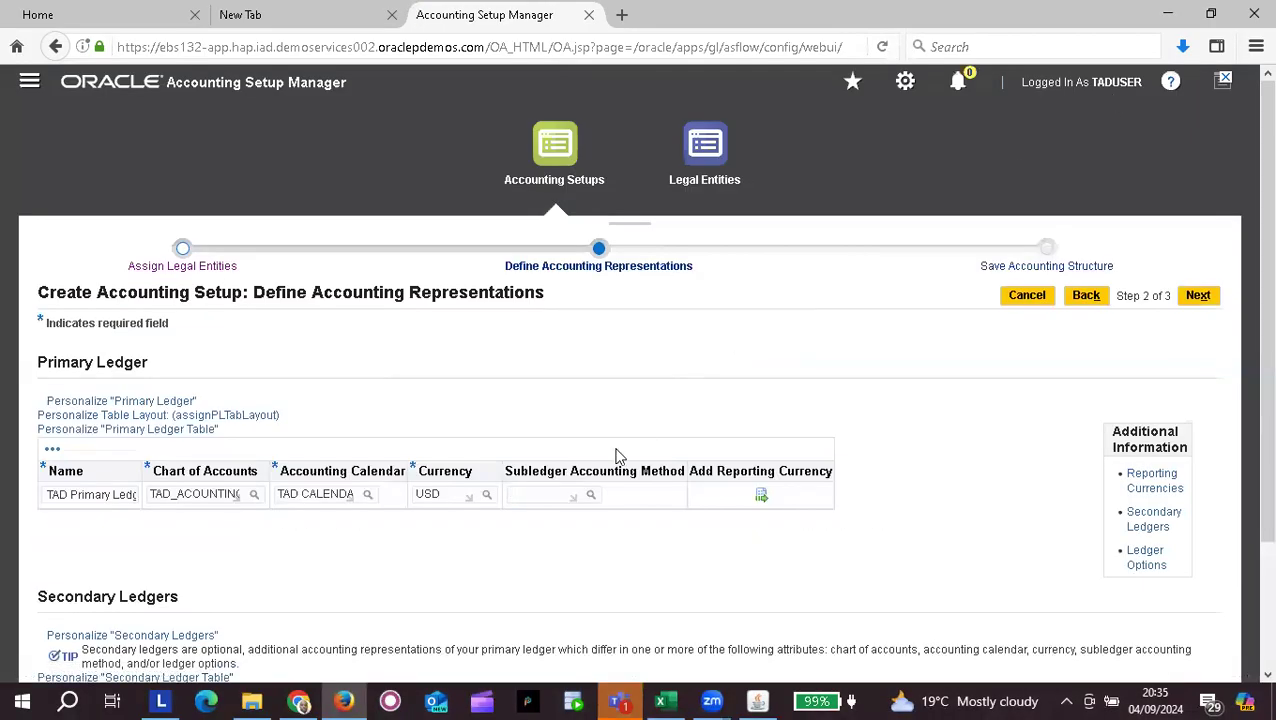
{"action": "left_click", "coordinate": [591, 497]}
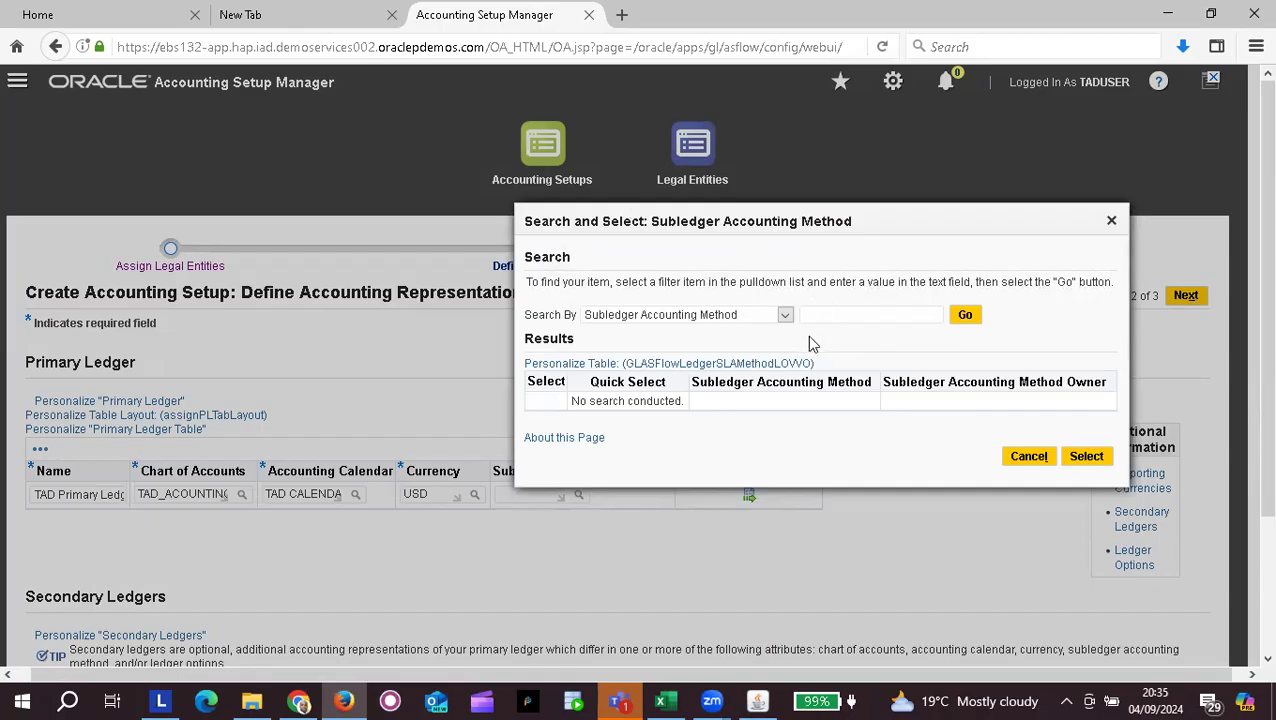
{"action": "left_click", "coordinate": [966, 316]}
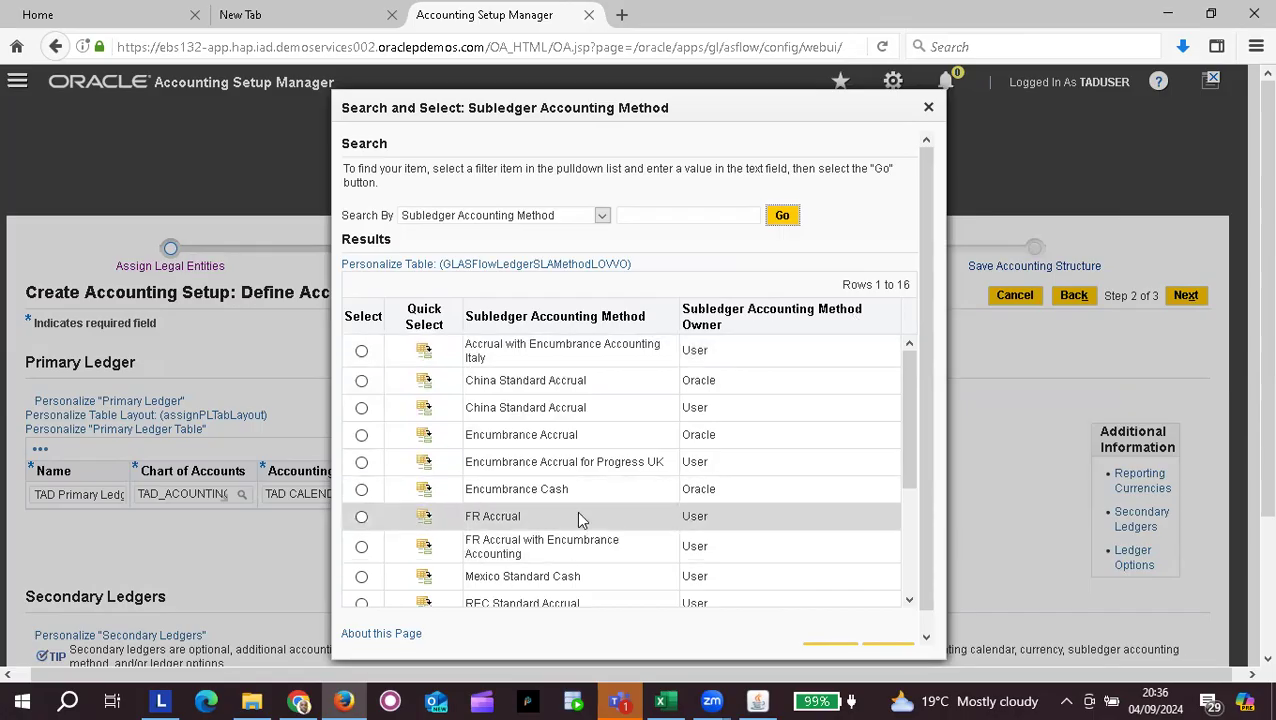
{"action": "scroll", "coordinate": [576, 510], "scroll_direction": "down", "scroll_amount": 4}
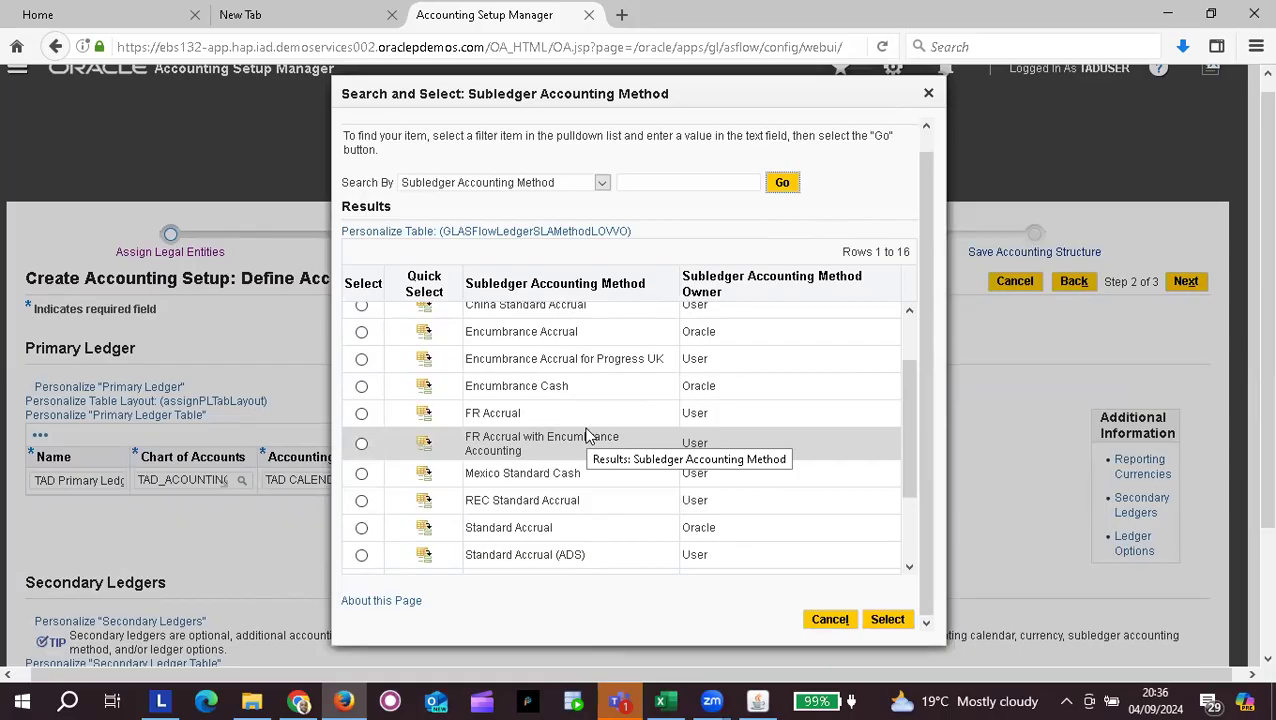
{"action": "scroll", "coordinate": [588, 436], "scroll_direction": "down", "scroll_amount": 2}
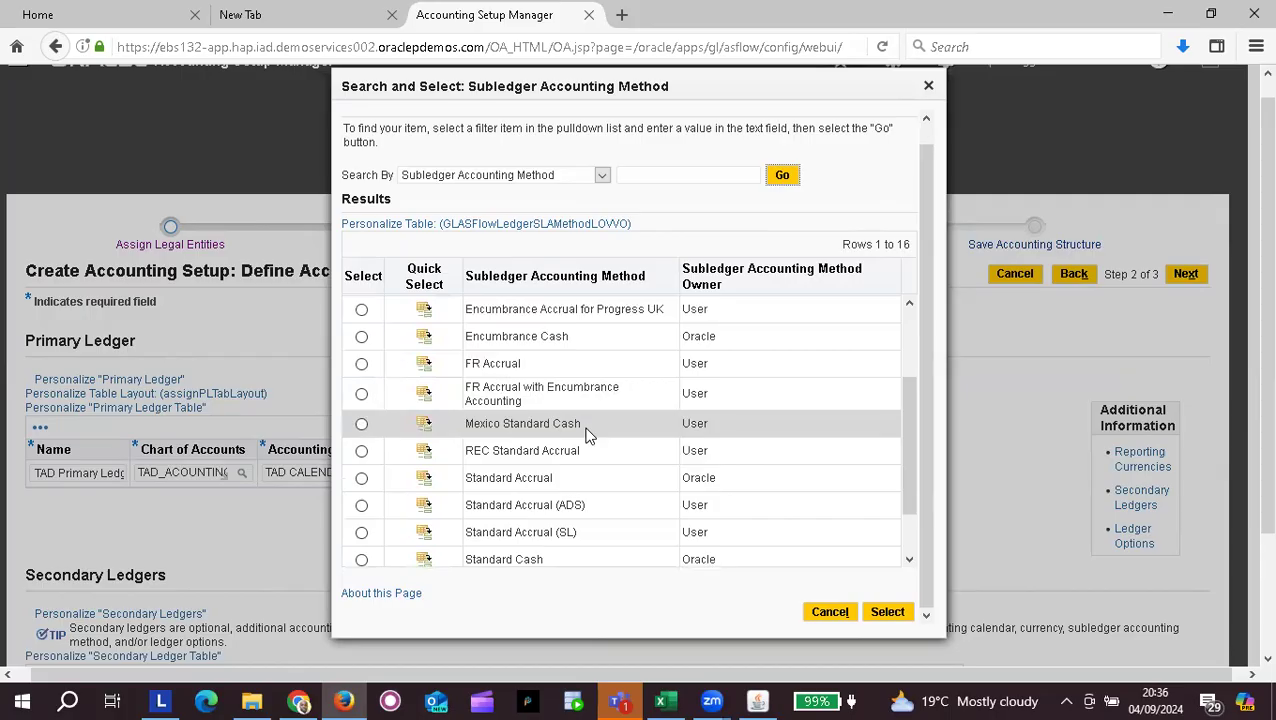
{"action": "scroll", "coordinate": [588, 436], "scroll_direction": "down", "scroll_amount": 3}
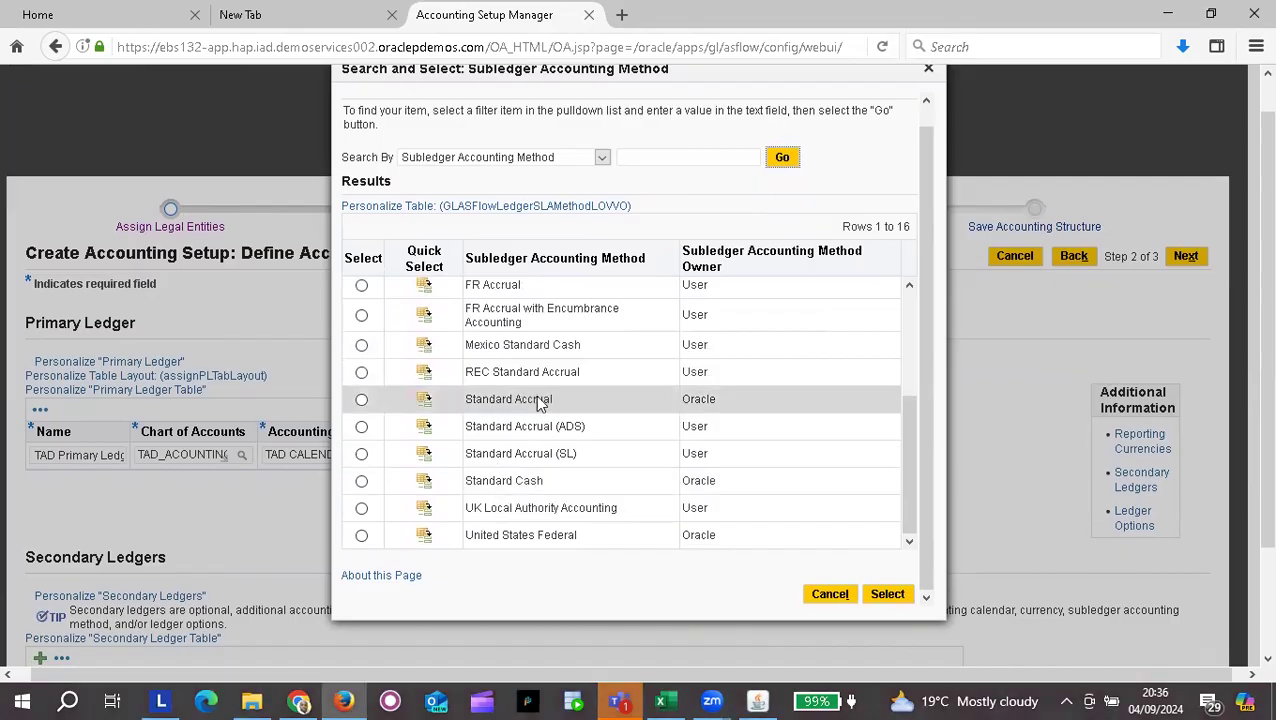
{"action": "left_click", "coordinate": [426, 402]}
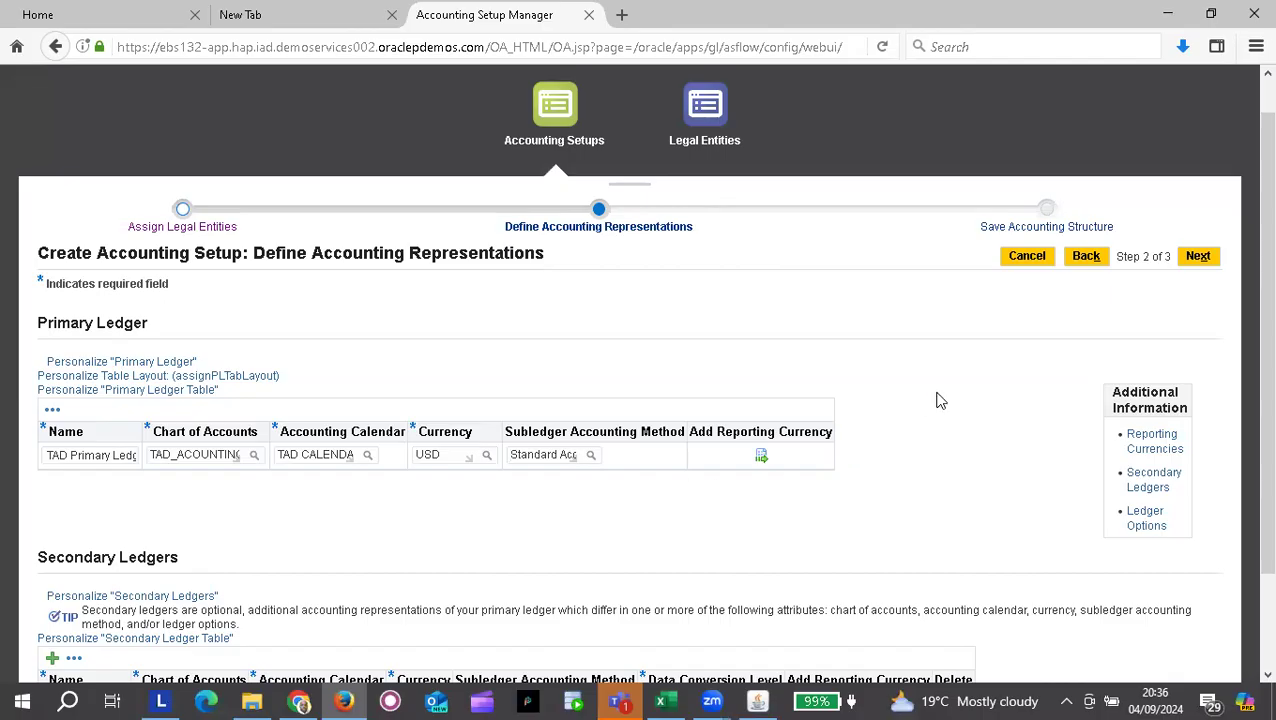
{"action": "scroll", "coordinate": [561, 387], "scroll_direction": "down", "scroll_amount": 1}
{"action": "scroll", "coordinate": [561, 387], "scroll_direction": "up", "scroll_amount": 1}
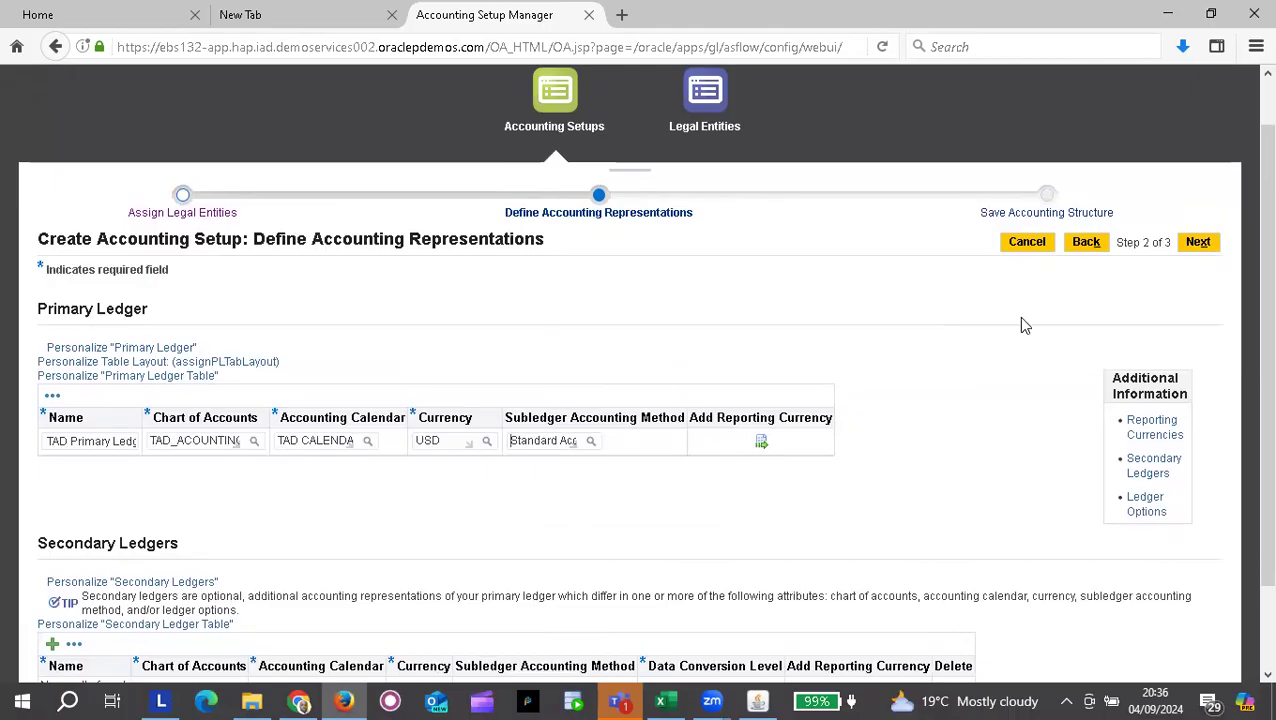
Step: Advance to step 3, Save Accounting Structure, and review the TAD Primary Ledger row in the Ledgers table
{"action": "left_click", "coordinate": [1200, 243]}
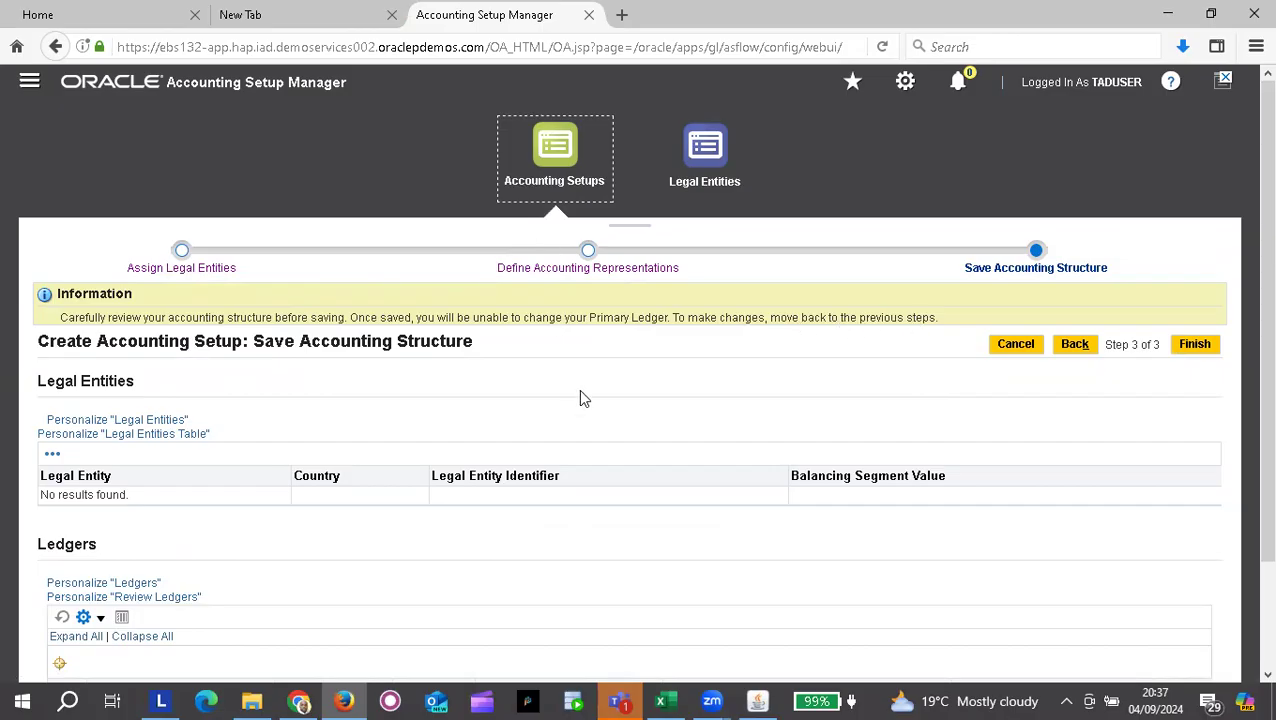
{"action": "scroll", "coordinate": [580, 390], "scroll_direction": "down", "scroll_amount": 2}
{"action": "scroll", "coordinate": [580, 390], "scroll_direction": "up", "scroll_amount": 1}
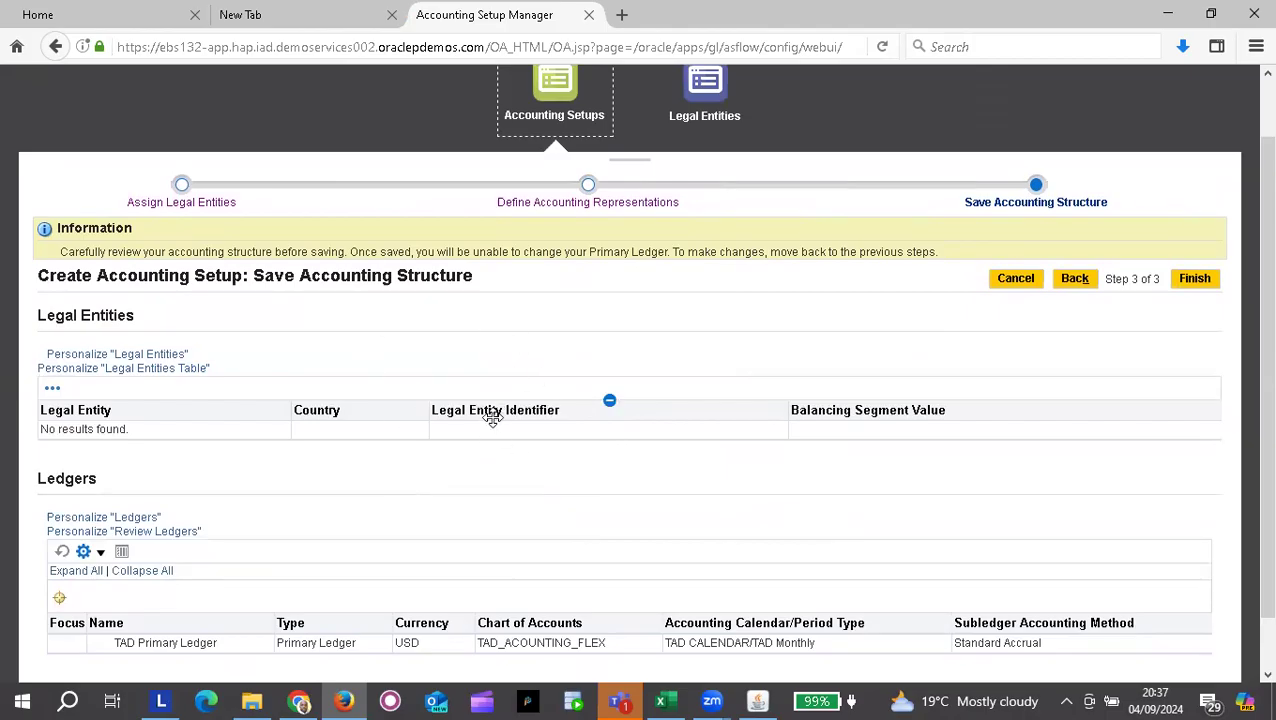
{"action": "scroll", "coordinate": [494, 420], "scroll_direction": "down", "scroll_amount": 1}
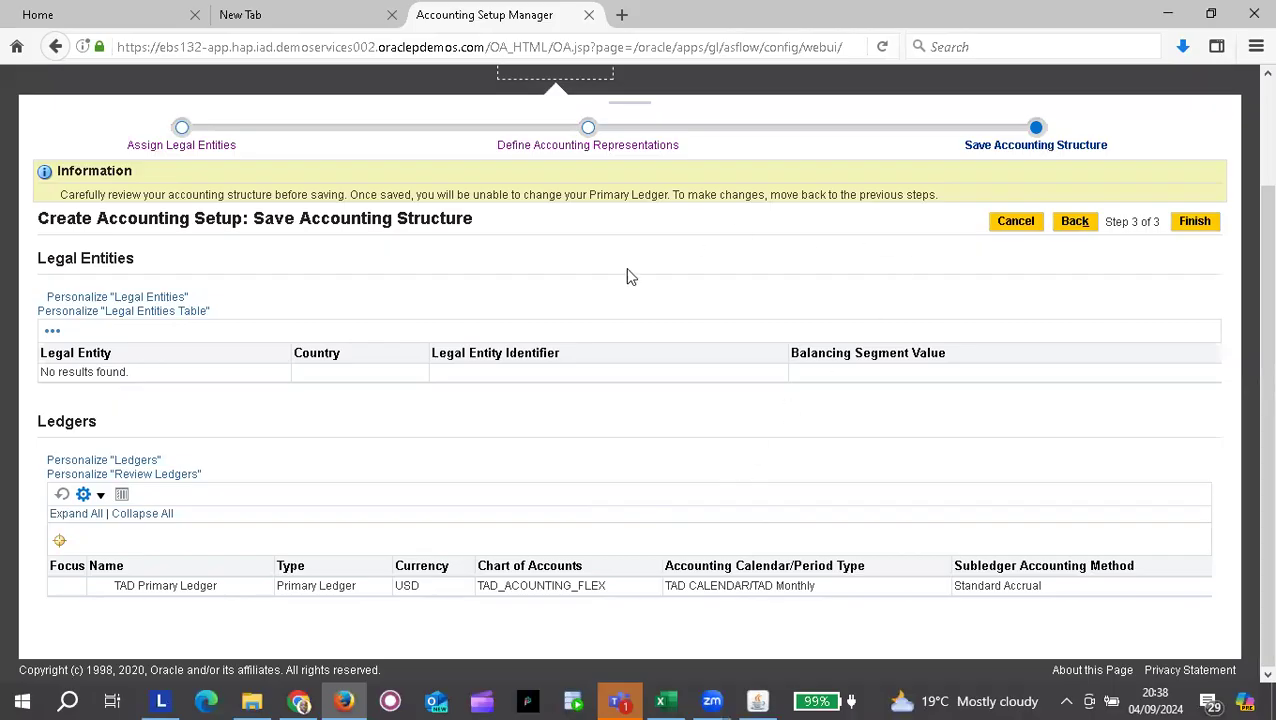
Step: Go back to step 2, Define Accounting Representations, and check the filled Primary Ledger row
{"action": "left_click", "coordinate": [1075, 222]}
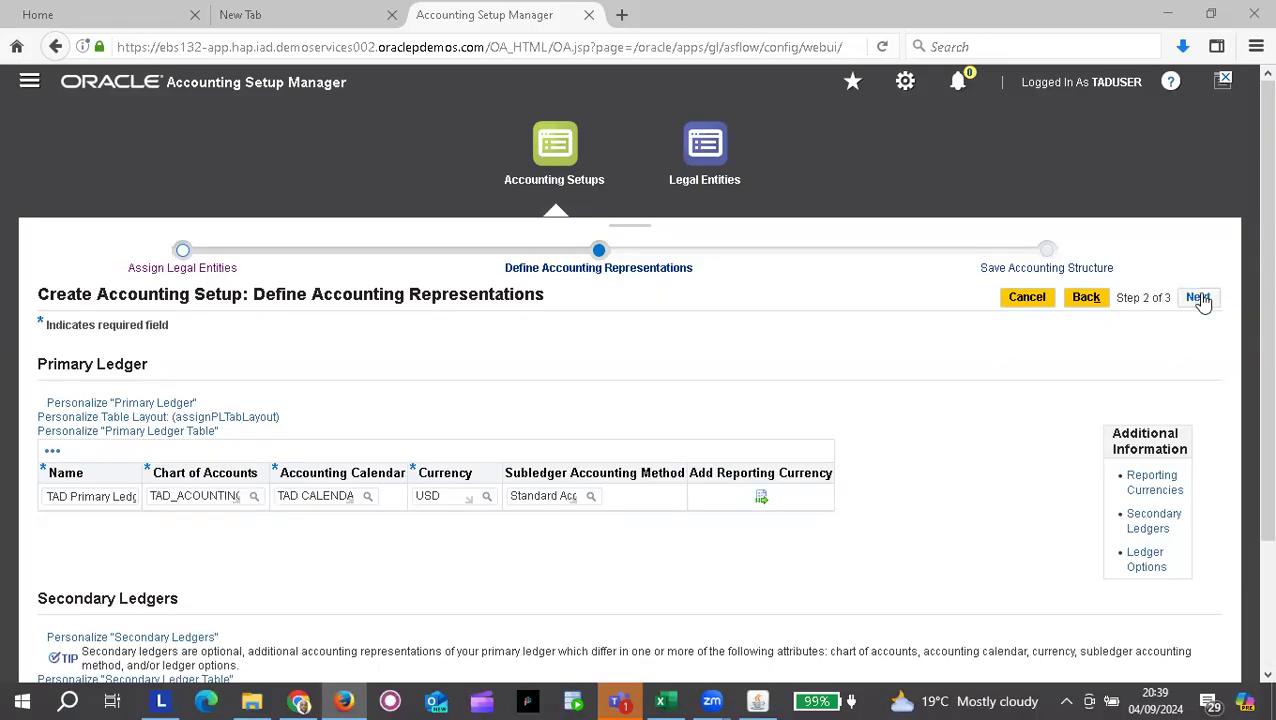
{"action": "scroll", "coordinate": [797, 396], "scroll_direction": "down", "scroll_amount": 2}
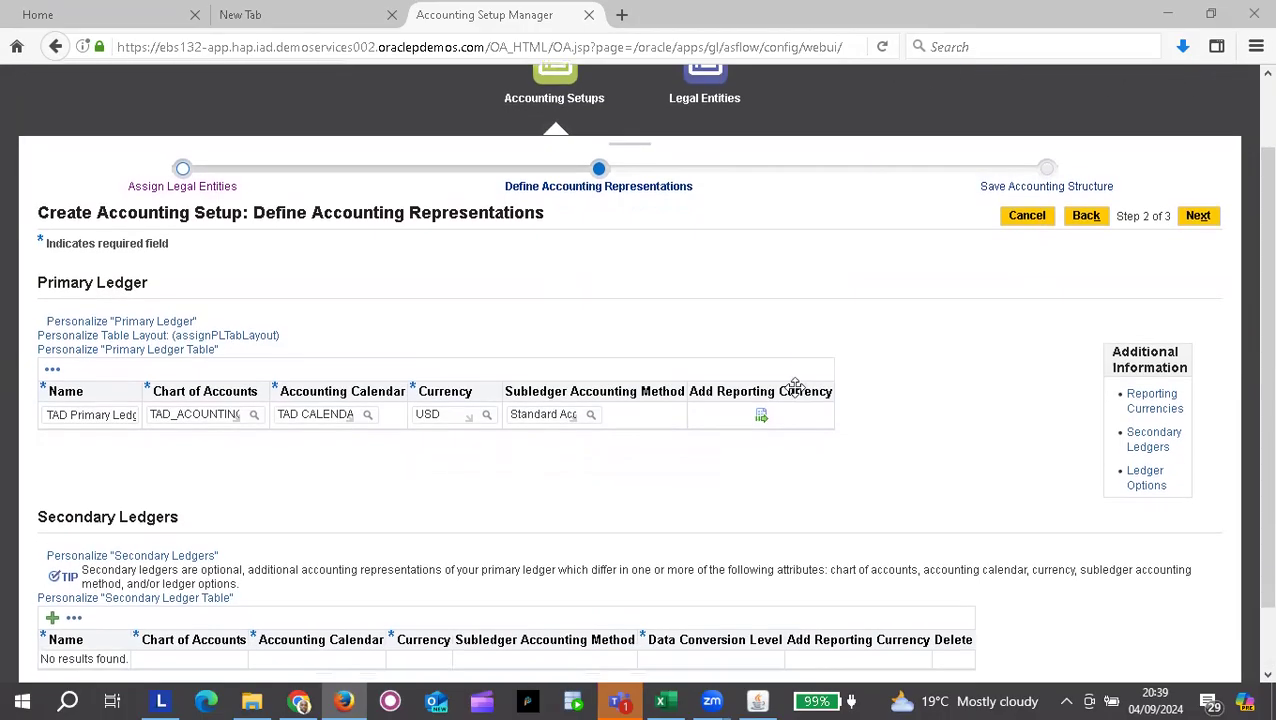
{"action": "scroll", "coordinate": [797, 392], "scroll_direction": "down", "scroll_amount": 2}
{"action": "scroll", "coordinate": [797, 396], "scroll_direction": "up", "scroll_amount": 4}
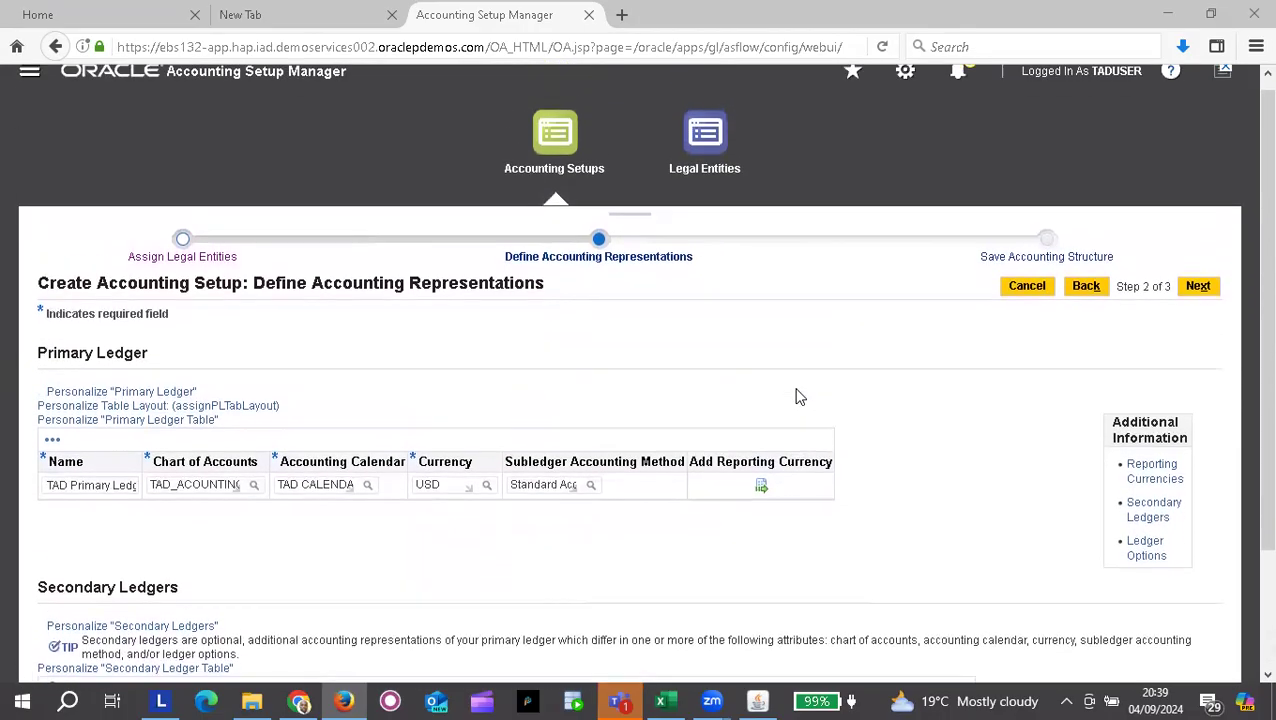
Step: Advance to Save Accounting Structure, review it, and Finish to save the TAD Primary Ledger setup
{"action": "left_click", "coordinate": [1198, 300]}
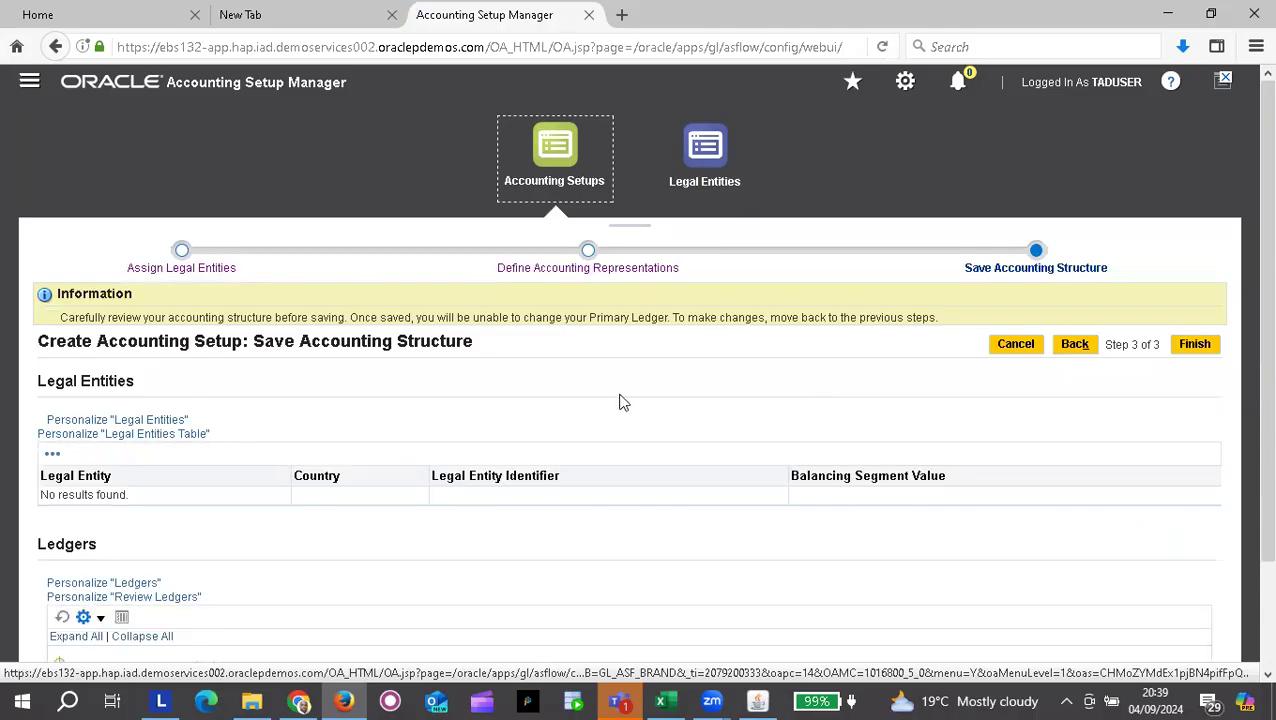
{"action": "scroll", "coordinate": [620, 402], "scroll_direction": "down", "scroll_amount": 1}
{"action": "scroll", "coordinate": [620, 402], "scroll_direction": "up", "scroll_amount": 1}
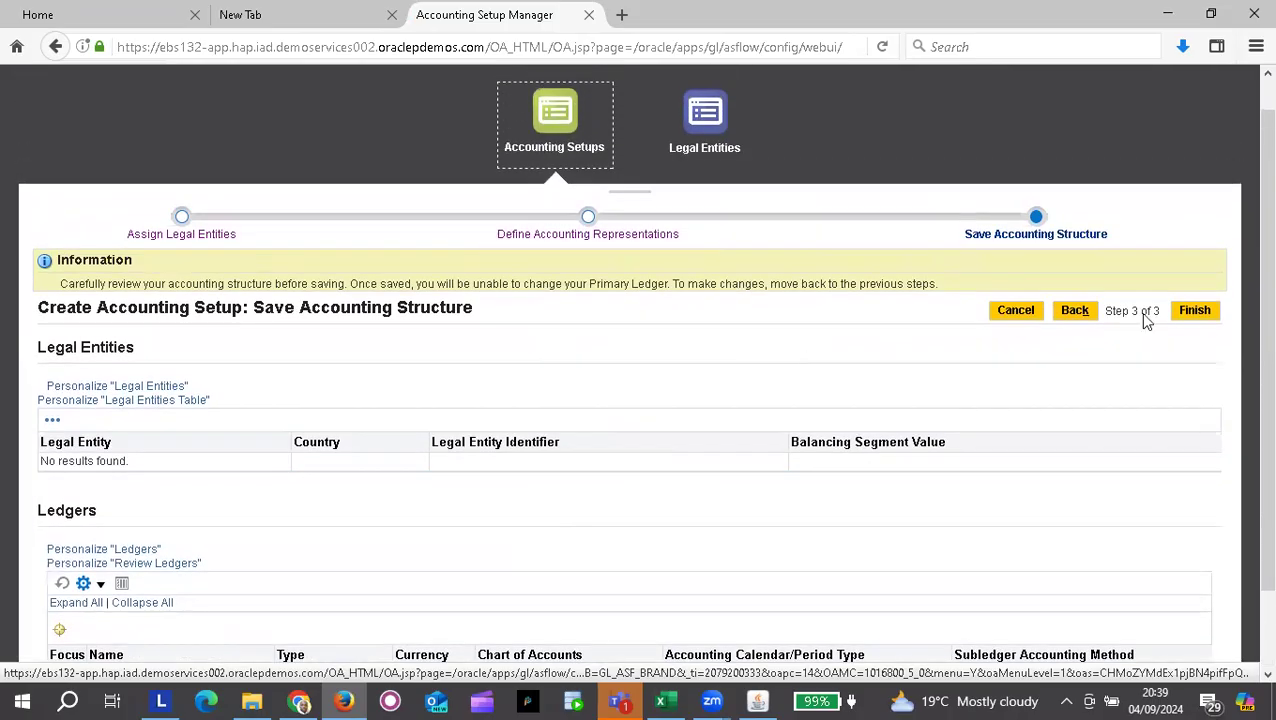
{"action": "left_click", "coordinate": [1198, 314]}
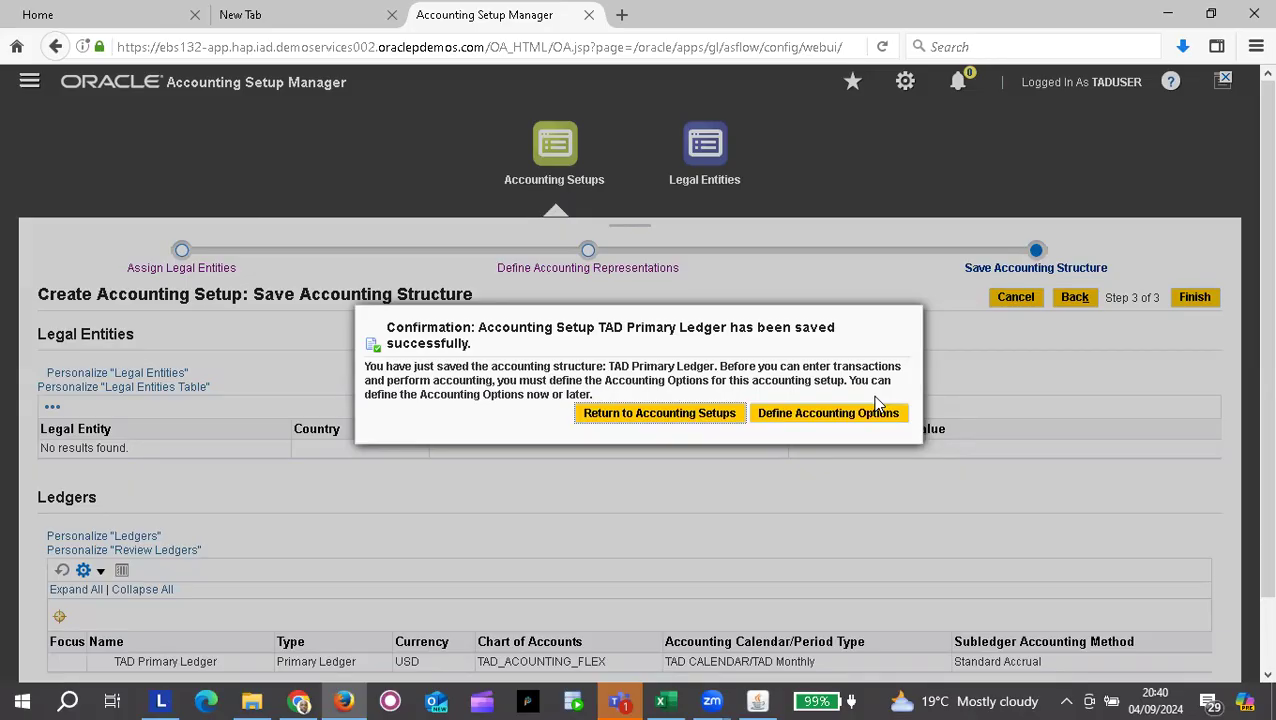
Step: Back in Accounting Setups, search ledgers for TAD and open TAD Primary Ledger's accounting options
{"action": "left_click", "coordinate": [651, 414]}
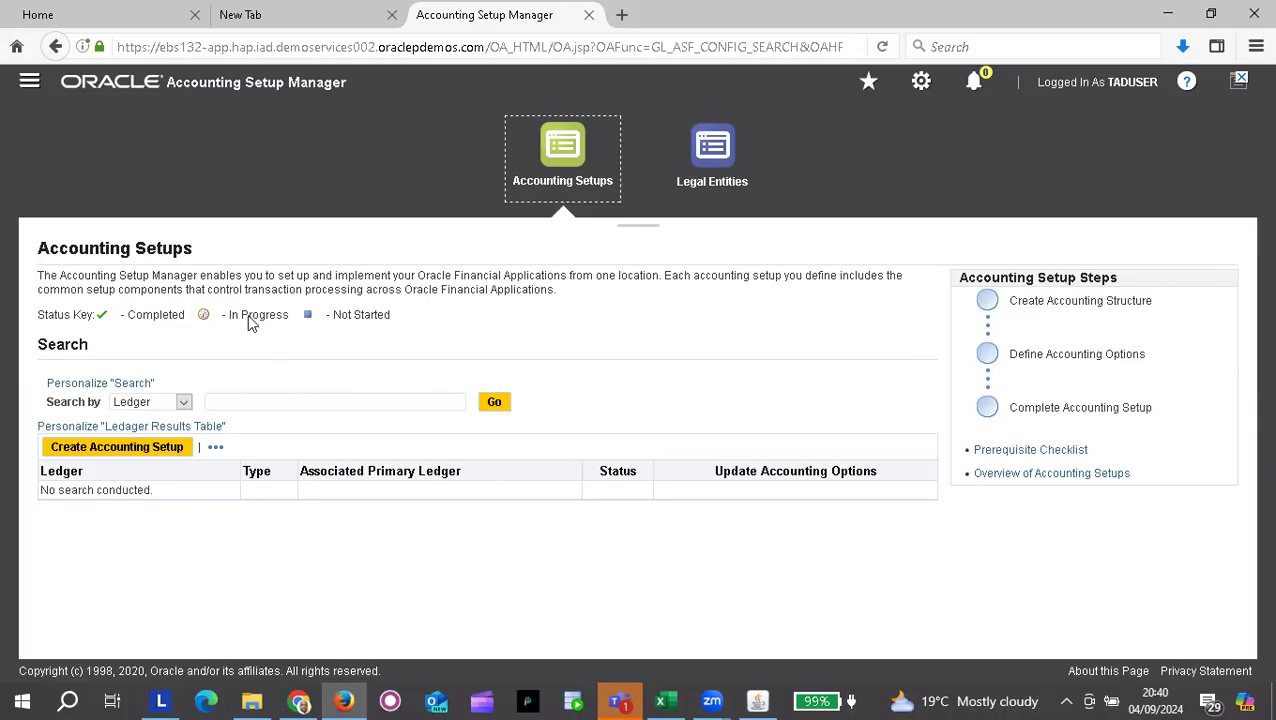
{"action": "left_click", "coordinate": [306, 399]}
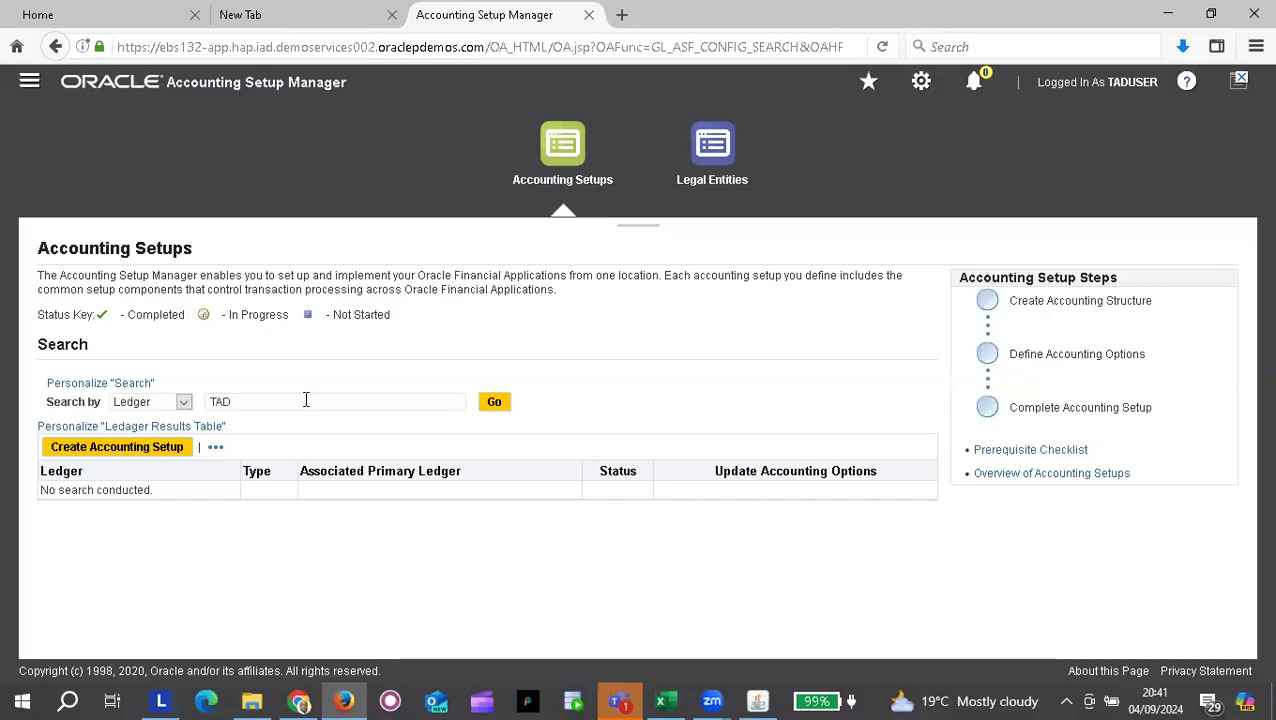
{"action": "left_click", "coordinate": [497, 404]}
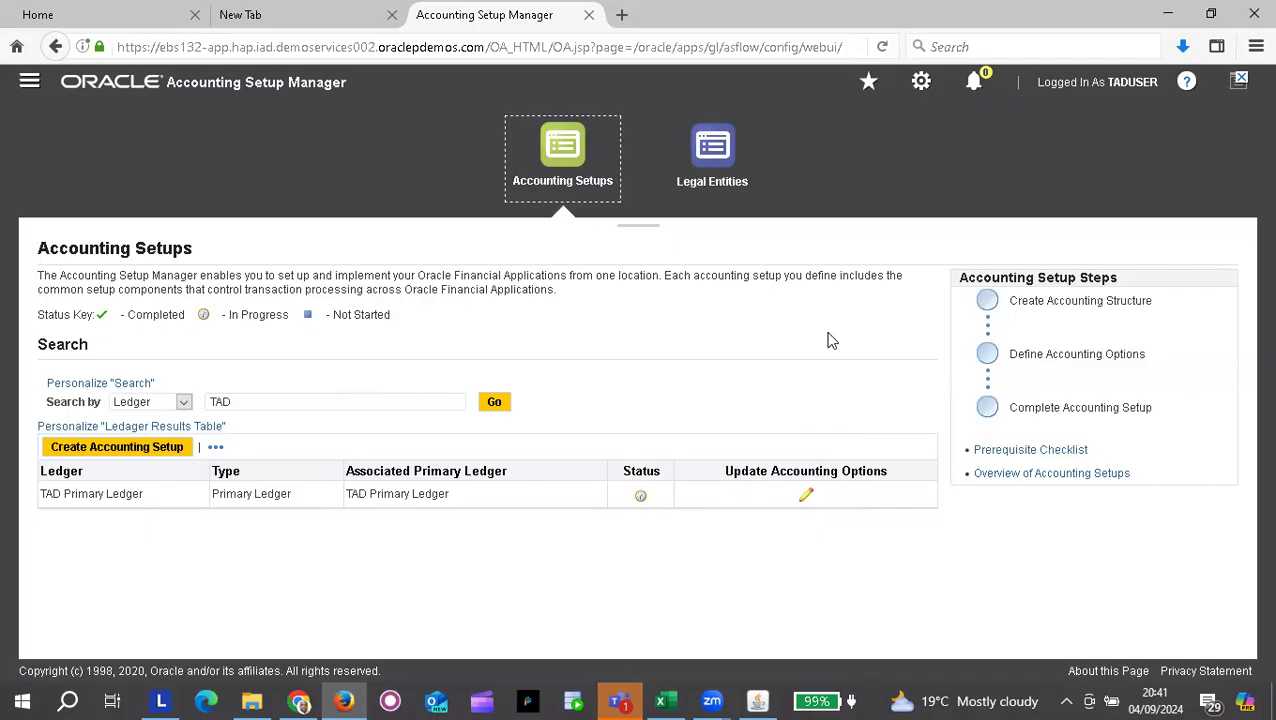
{"action": "left_click", "coordinate": [807, 500]}
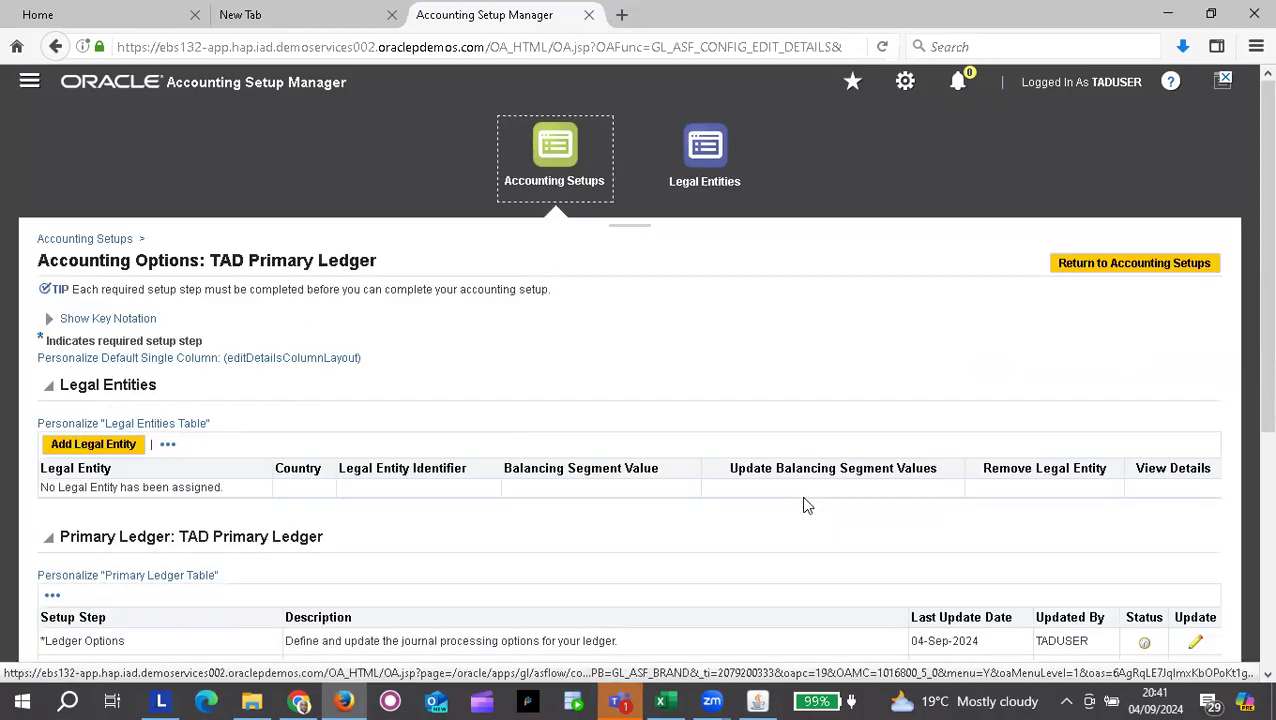
Step: Review TAD Primary Ledger's setup steps and open its ledger options for update
{"action": "scroll", "coordinate": [807, 505], "scroll_direction": "down", "scroll_amount": 3}
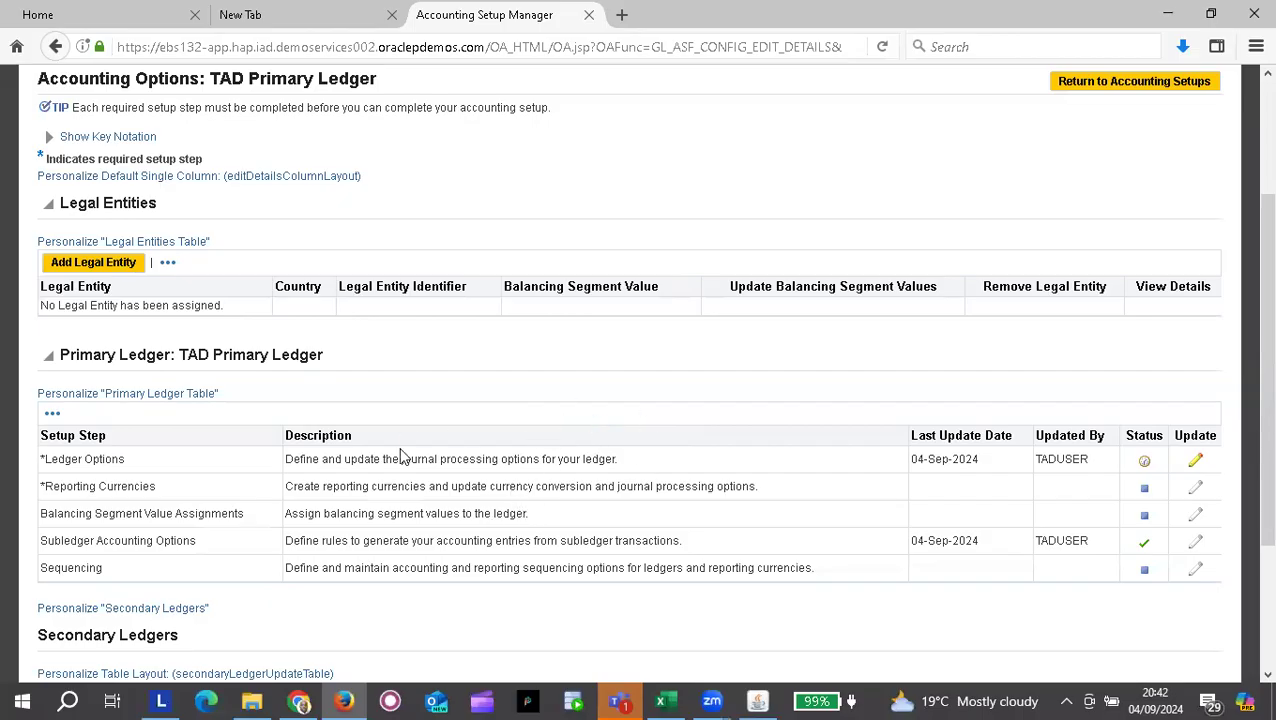
{"action": "scroll", "coordinate": [401, 455], "scroll_direction": "up", "scroll_amount": 2}
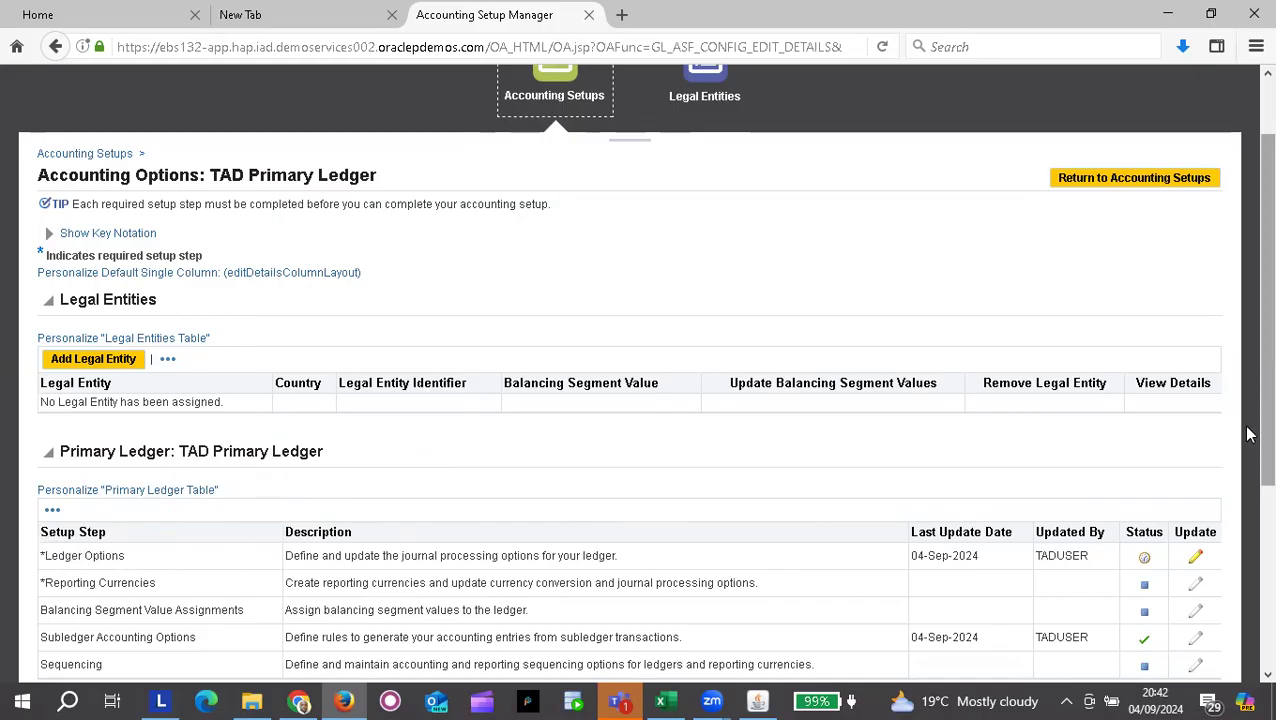
{"action": "scroll", "coordinate": [697, 502], "scroll_direction": "down", "scroll_amount": 2}
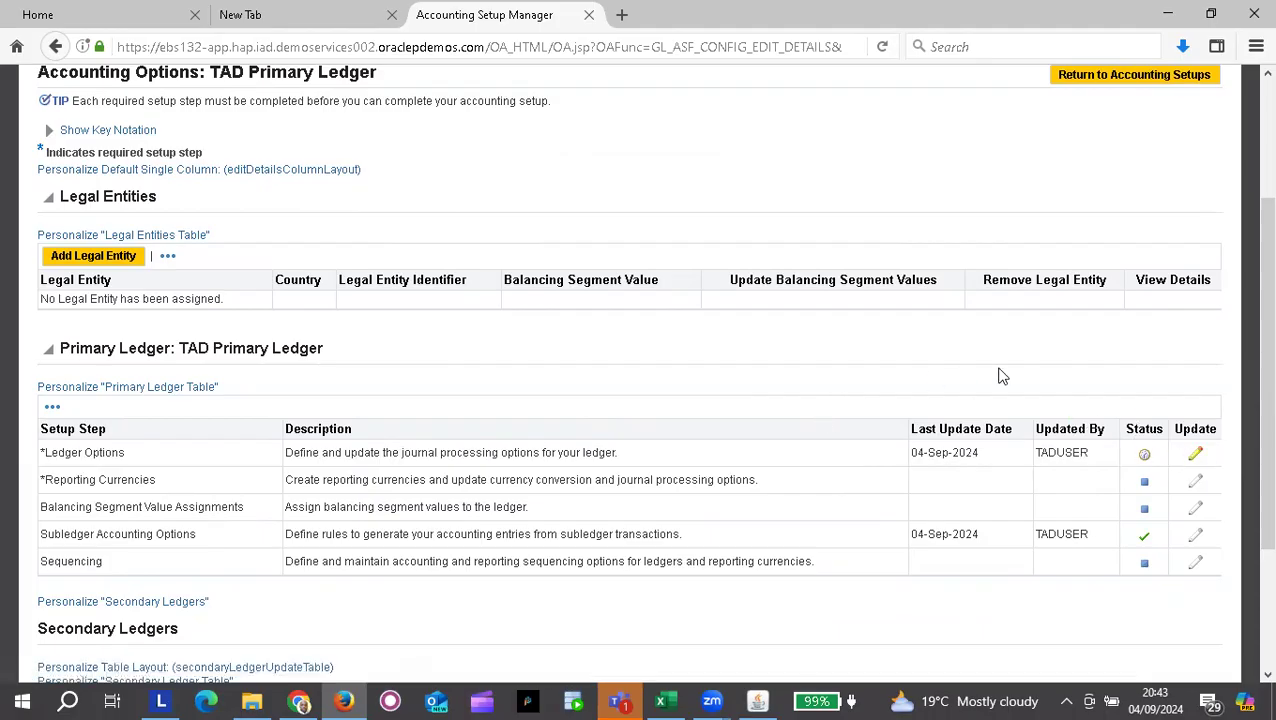
{"action": "left_click", "coordinate": [1196, 458]}
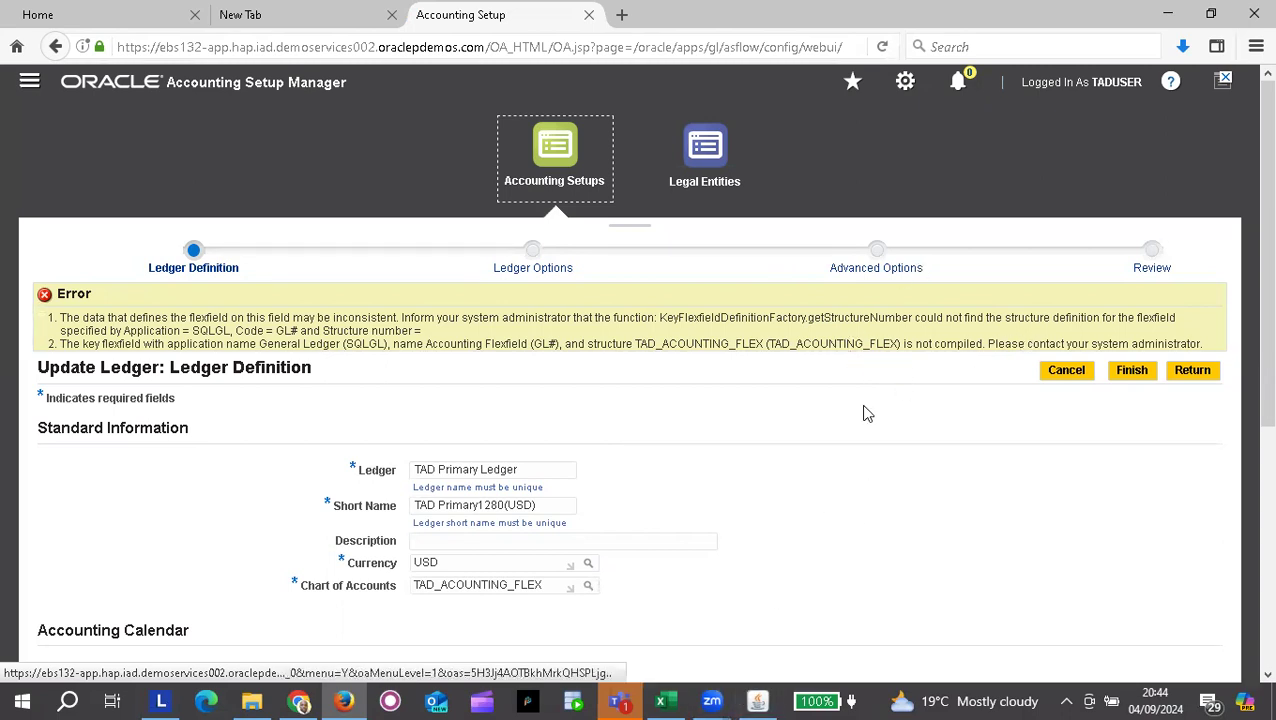
Step: Switch to the Forms Navigator and expand Setup > Financials > Flexfields
{"action": "left_click", "coordinate": [762, 698]}
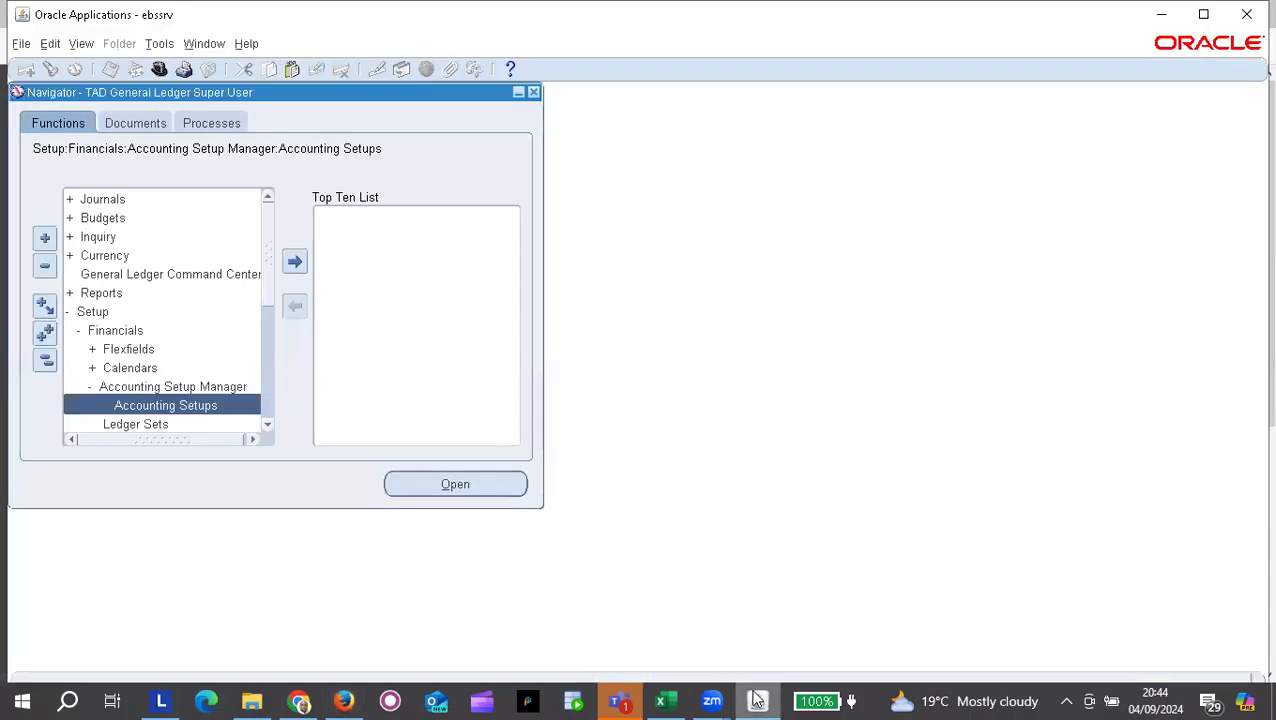
{"action": "key", "text": "alt+Tab"}
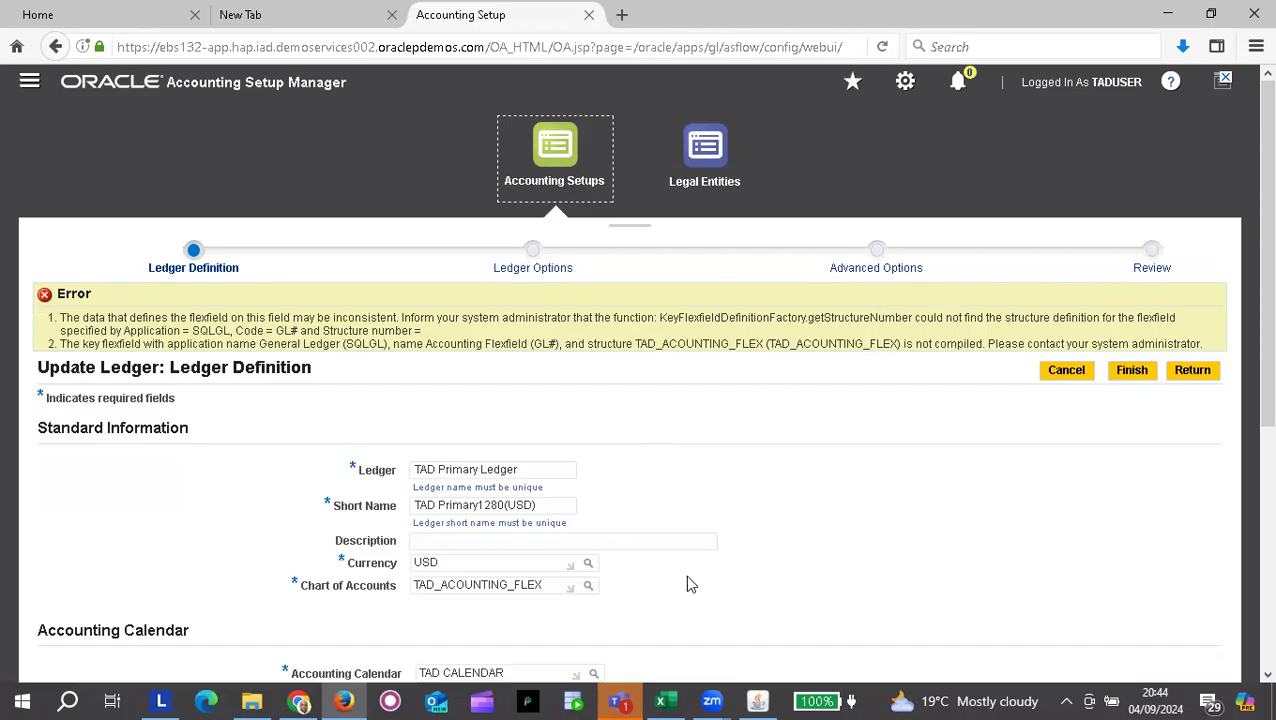
{"action": "left_click", "coordinate": [757, 701]}
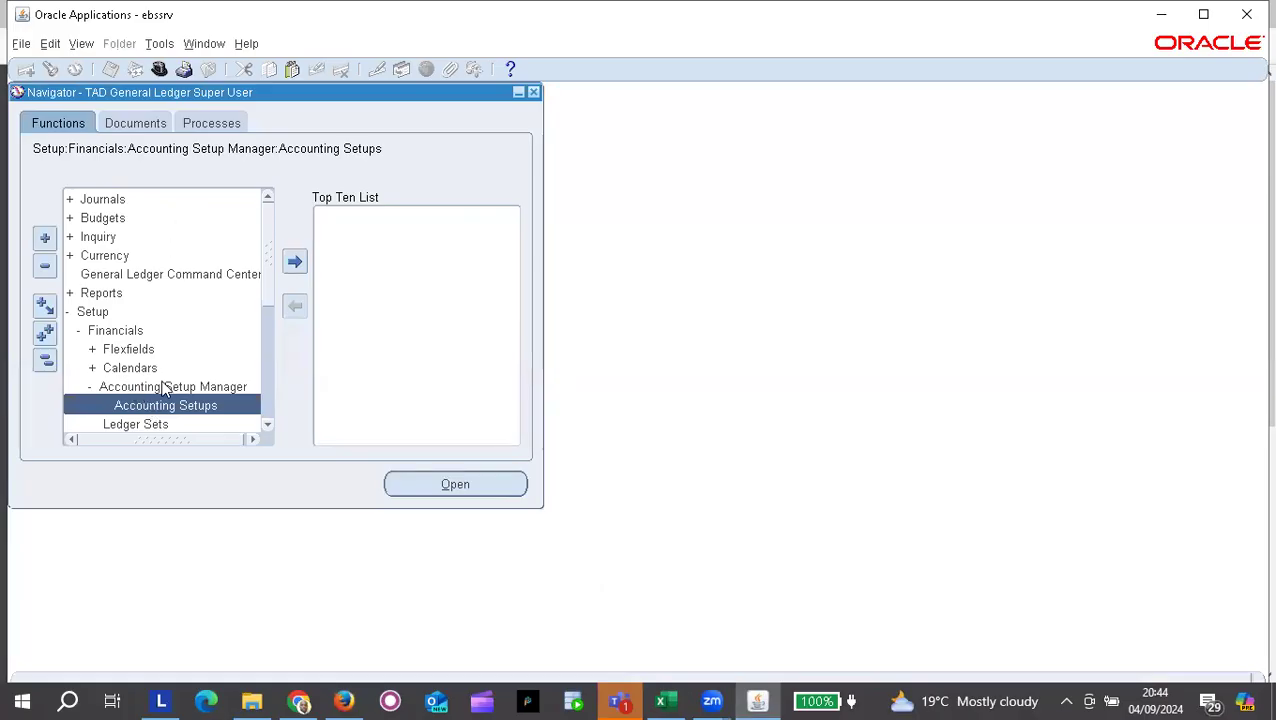
{"action": "left_click", "coordinate": [104, 331]}
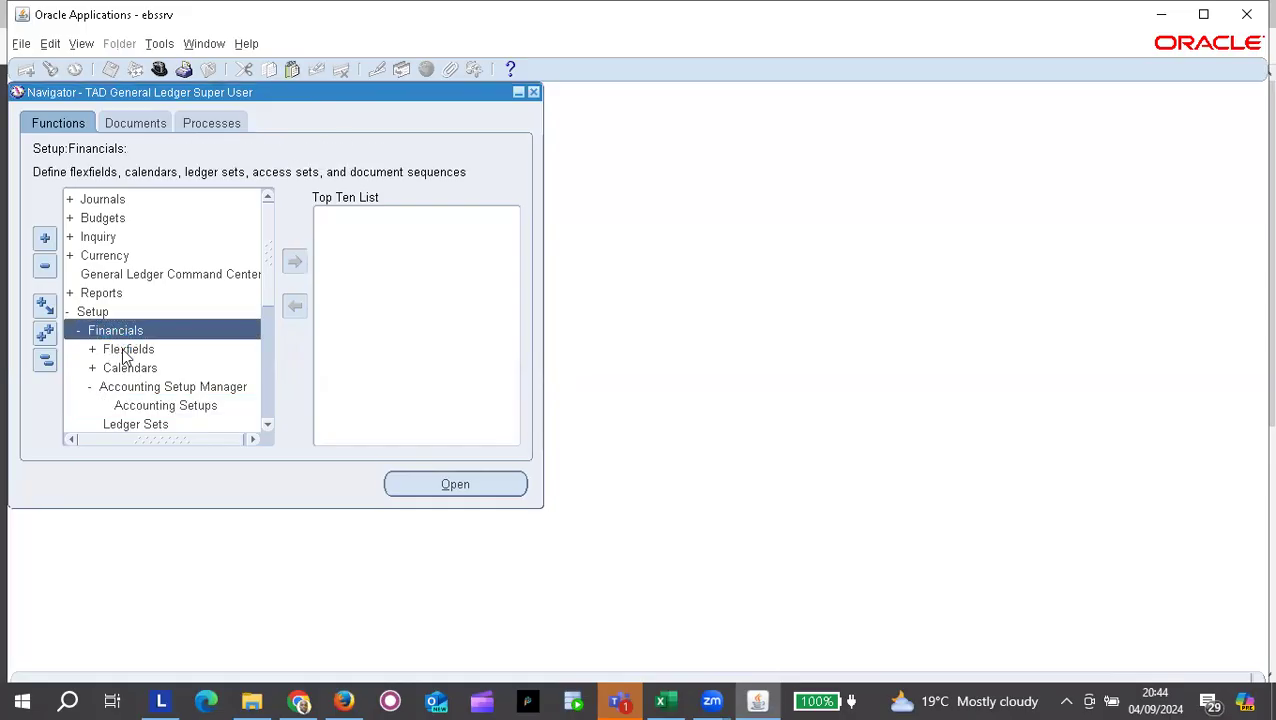
{"action": "double_click", "coordinate": [124, 352]}
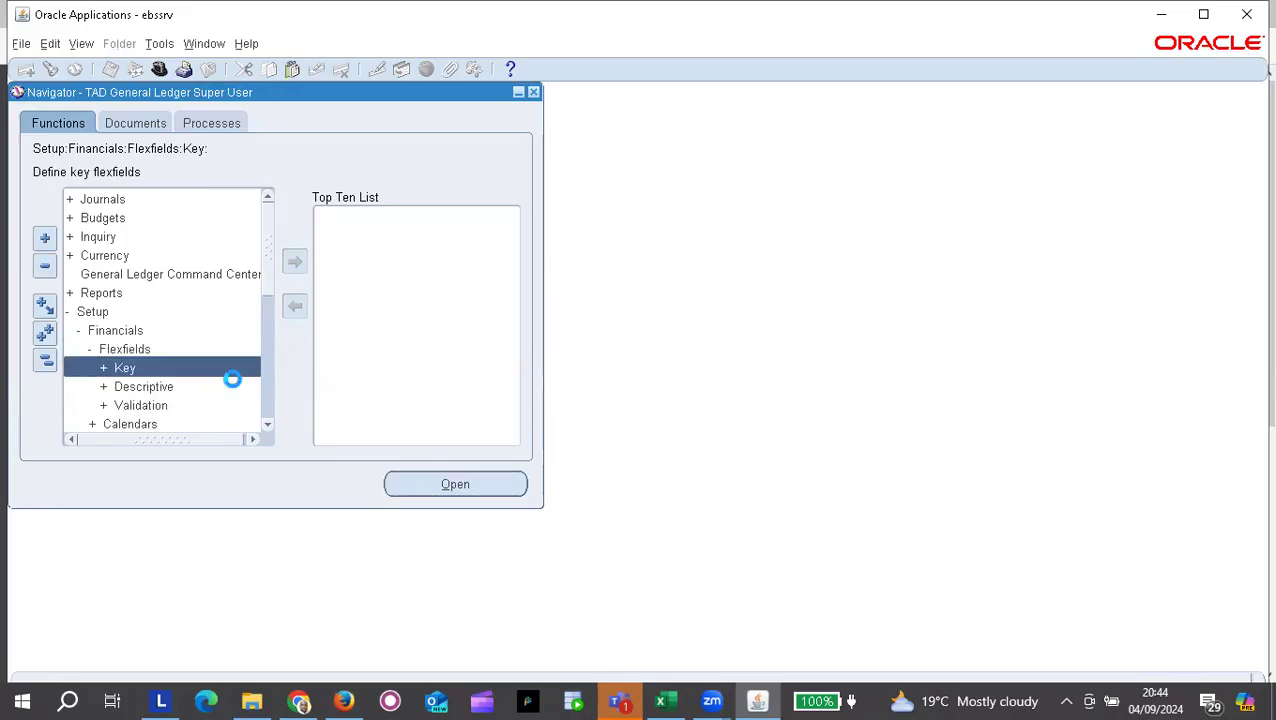
Step: Launch Key Flexfield Segments and find the General Ledger Accounting Flexfield with 'General%'
{"action": "double_click", "coordinate": [162, 367]}
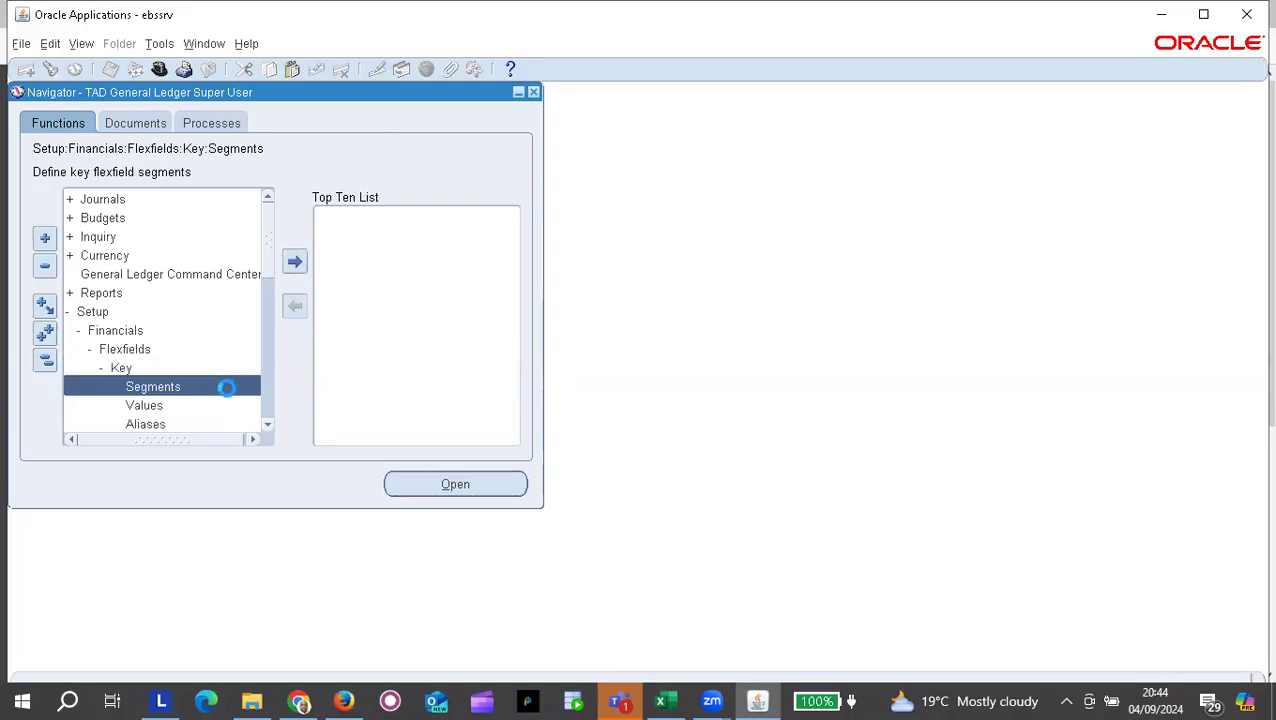
{"action": "double_click", "coordinate": [194, 388]}
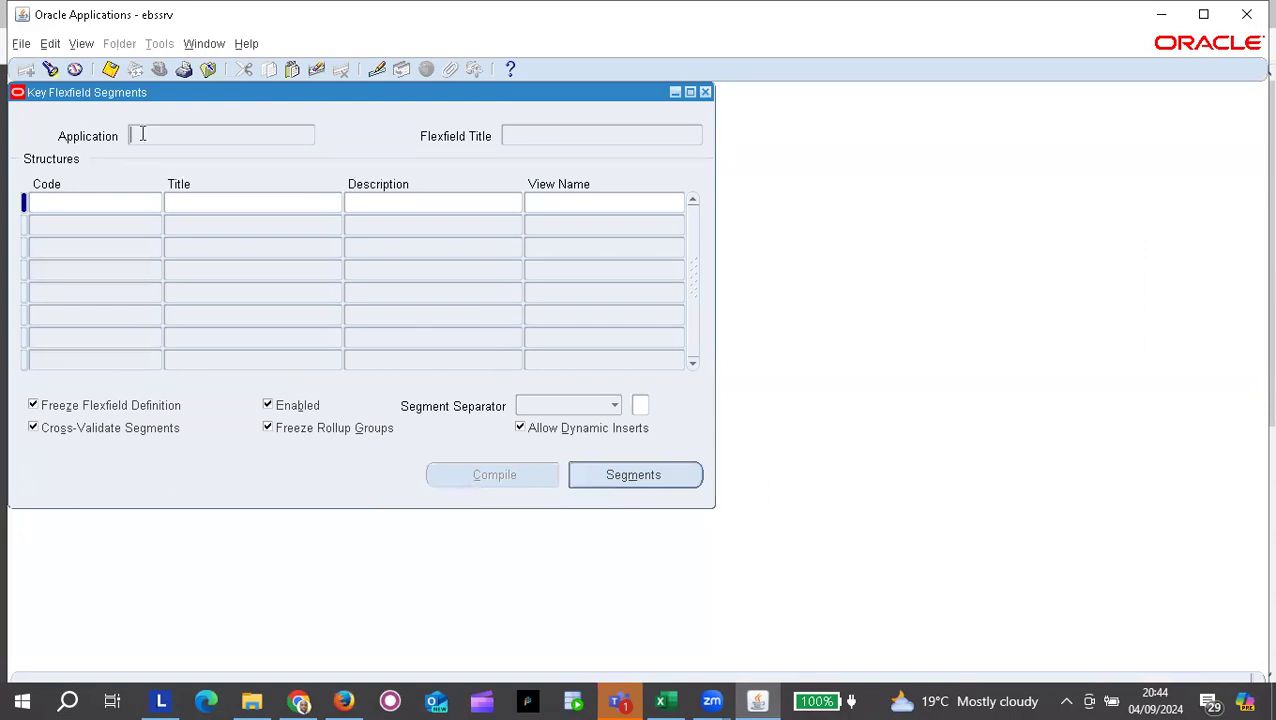
{"action": "left_click", "coordinate": [51, 72]}
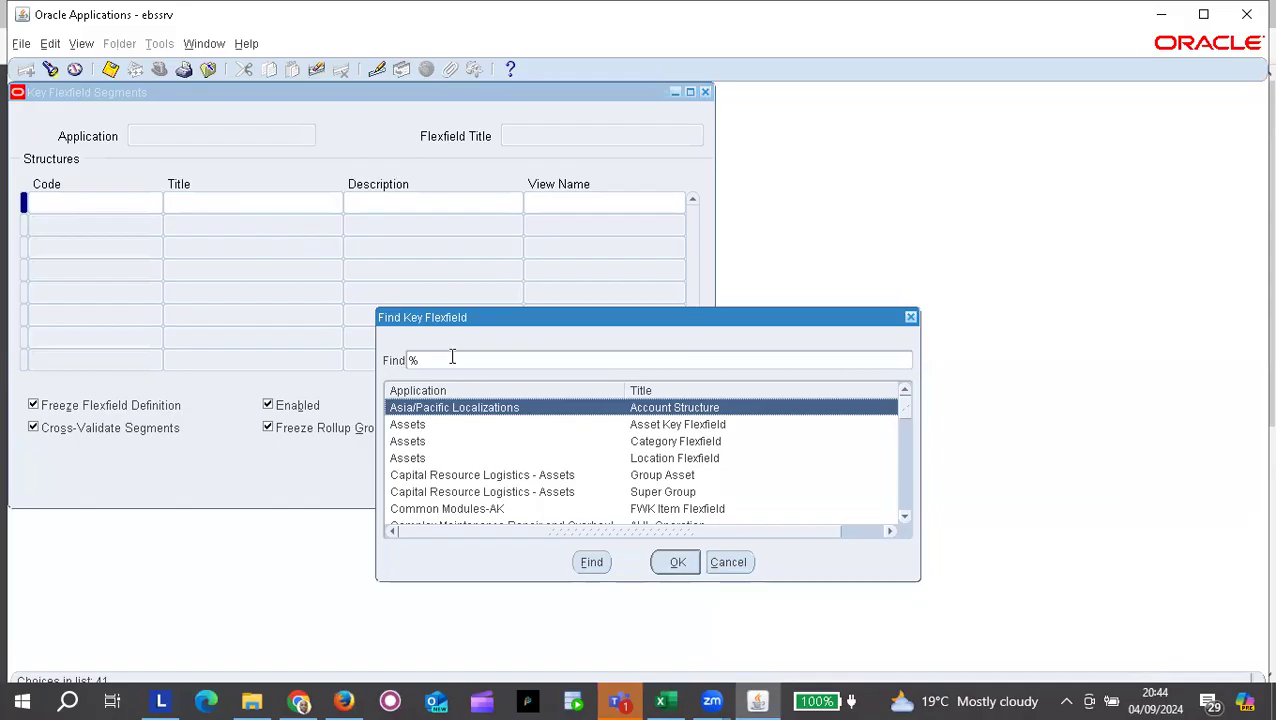
{"action": "type", "text": "General%"}
{"action": "key", "text": "Return"}
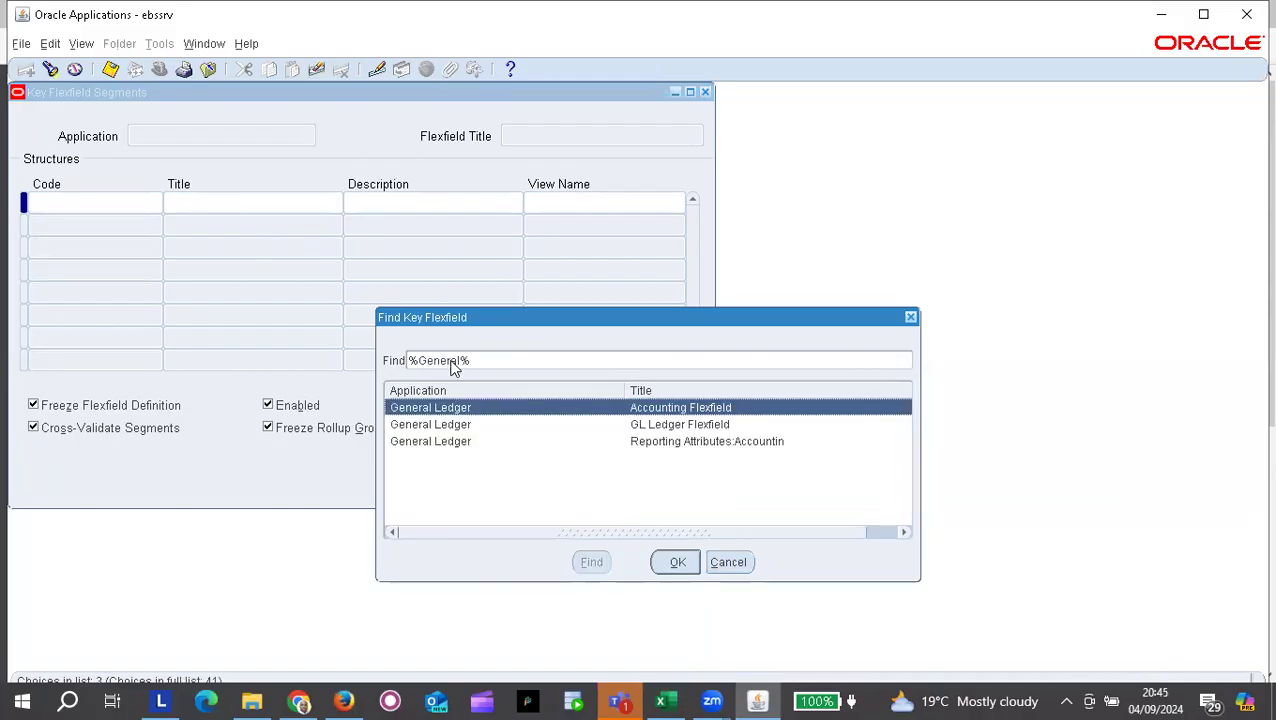
{"action": "key", "text": "Return"}
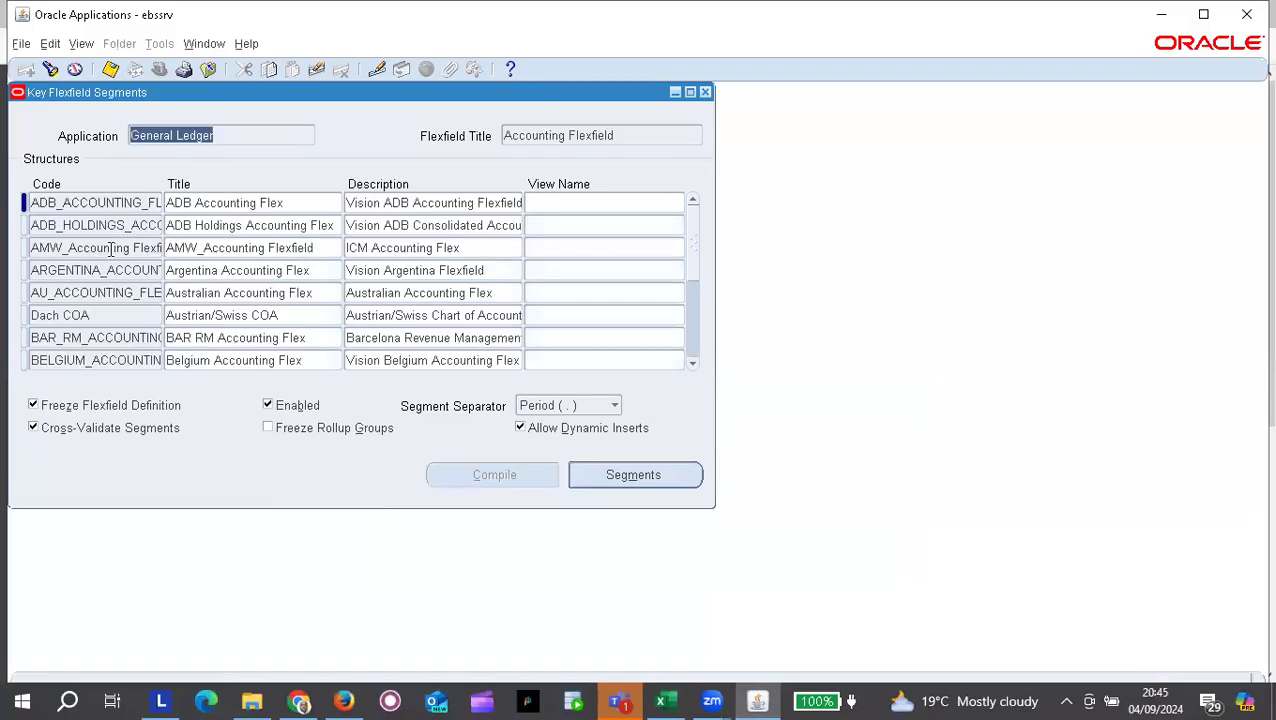
{"action": "left_click", "coordinate": [110, 248]}
Step: Search the structures for 'TAD%' and load TAD_ACOUNTING_FLEX into the form
{"action": "left_click", "coordinate": [50, 68]}
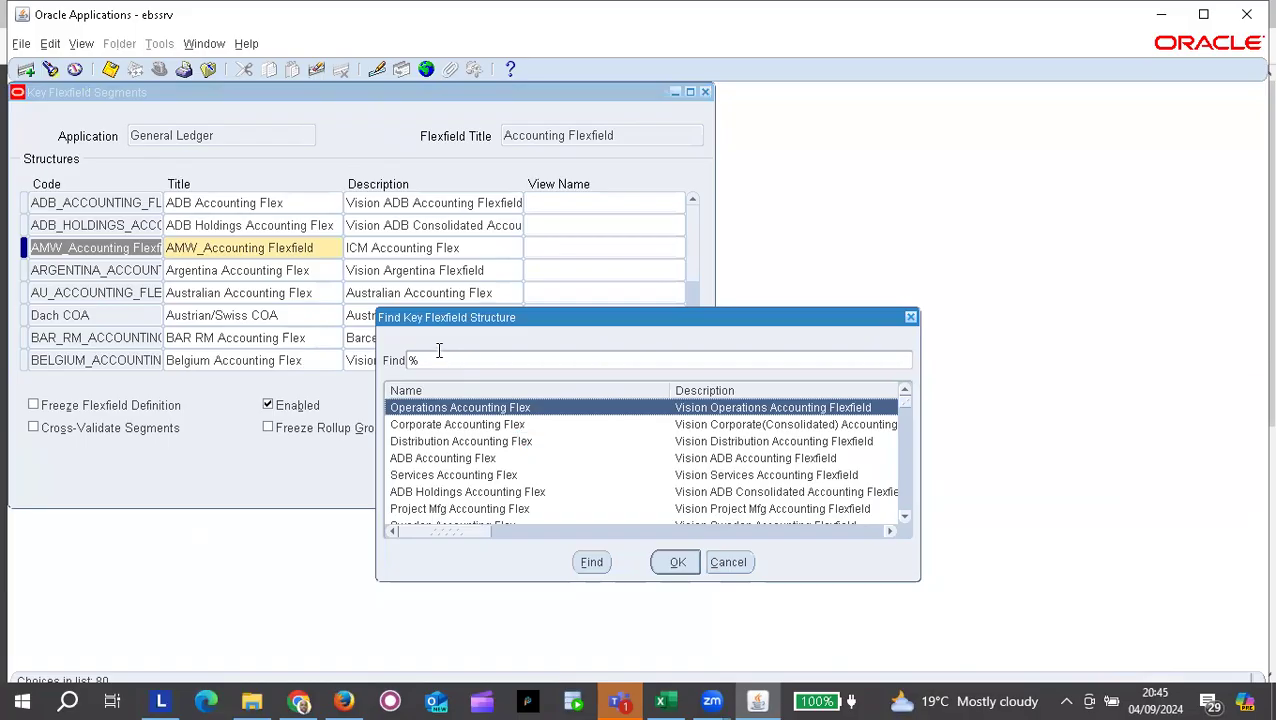
{"action": "type", "text": "TA"}
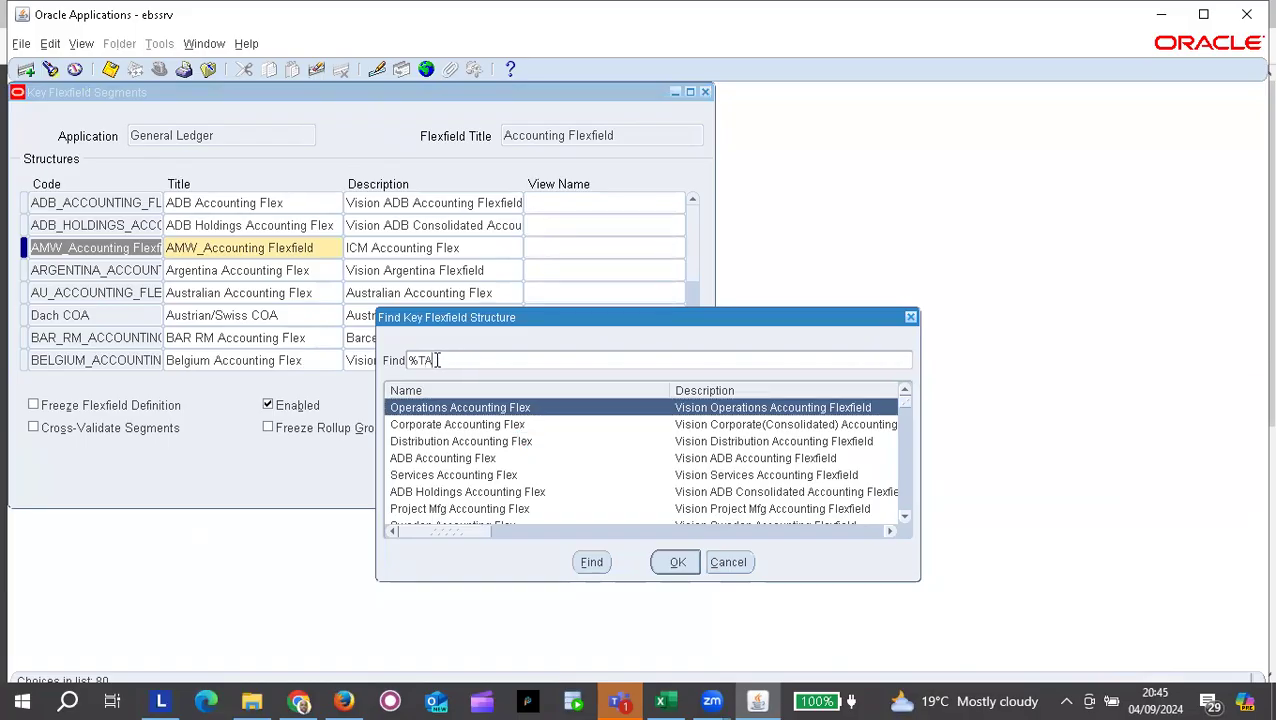
{"action": "type", "text": "%"}
{"action": "left_click", "coordinate": [436, 360]}
{"action": "type", "text": "D%"}
{"action": "key", "text": "Return"}
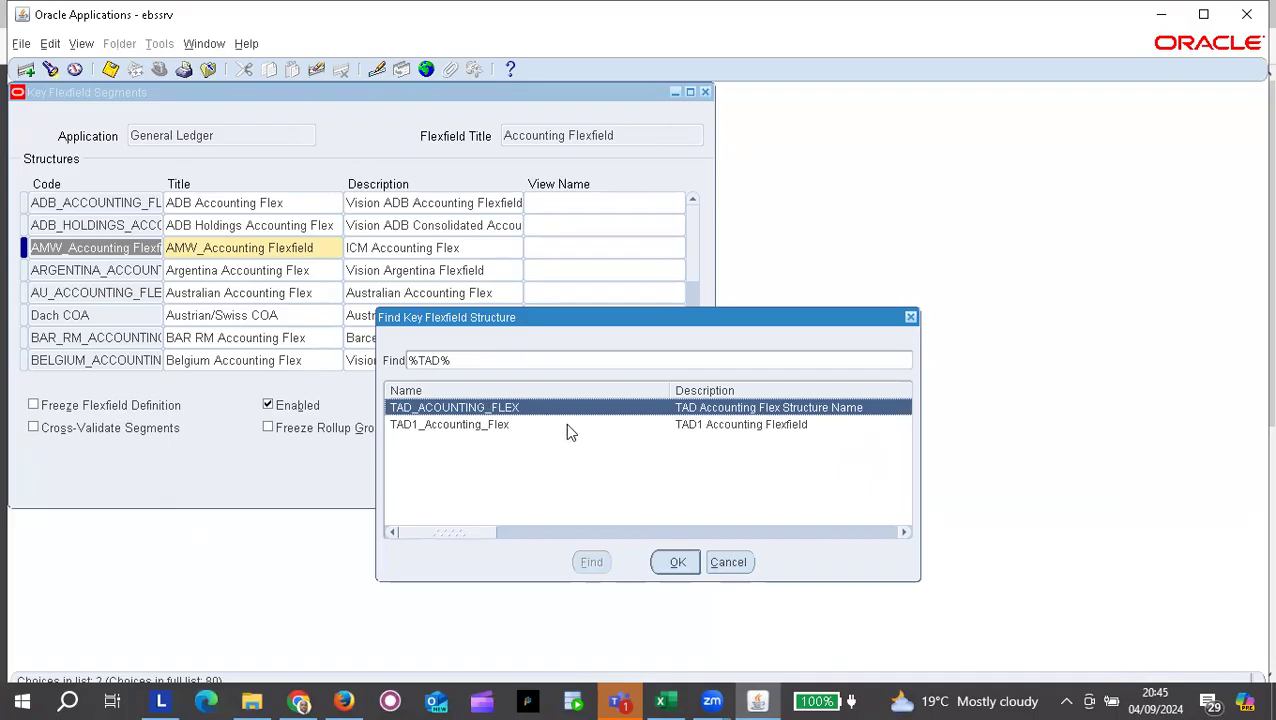
{"action": "key", "text": "Return"}
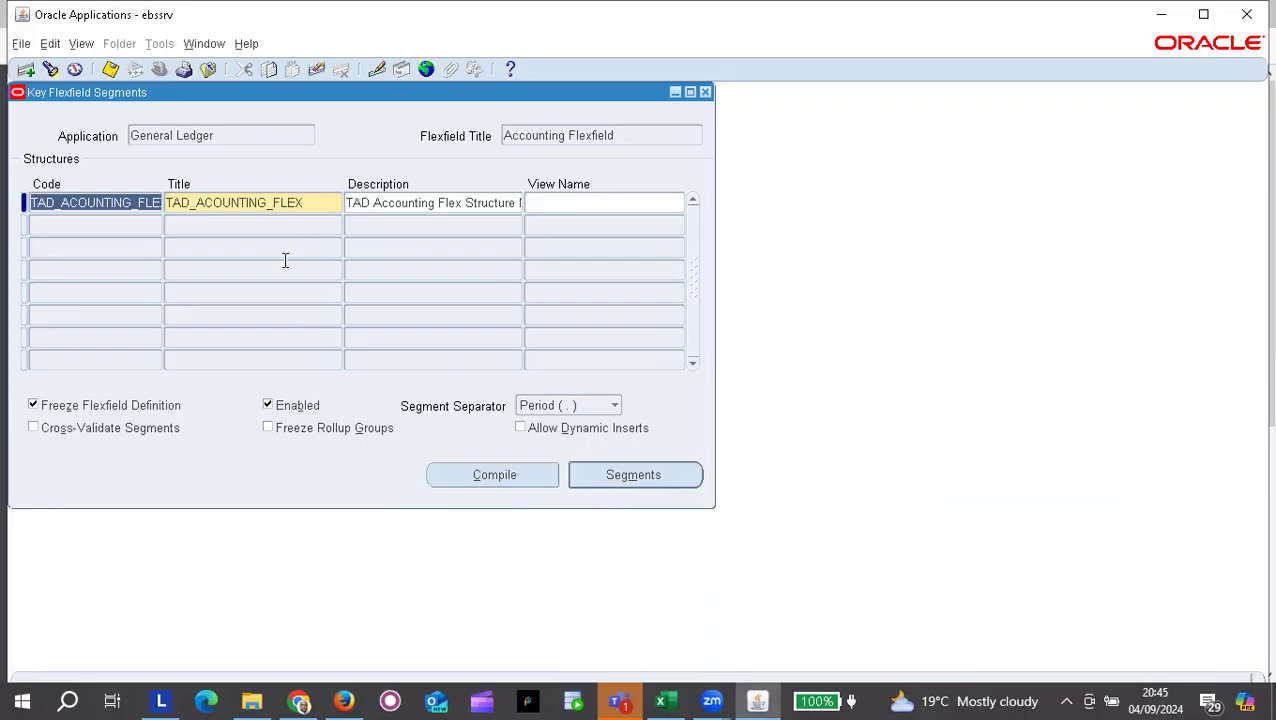
Step: Compile the TAD_ACOUNTING_FLEX structure, acknowledge the success note, and return to the browser ledger page
{"action": "left_click", "coordinate": [497, 482]}
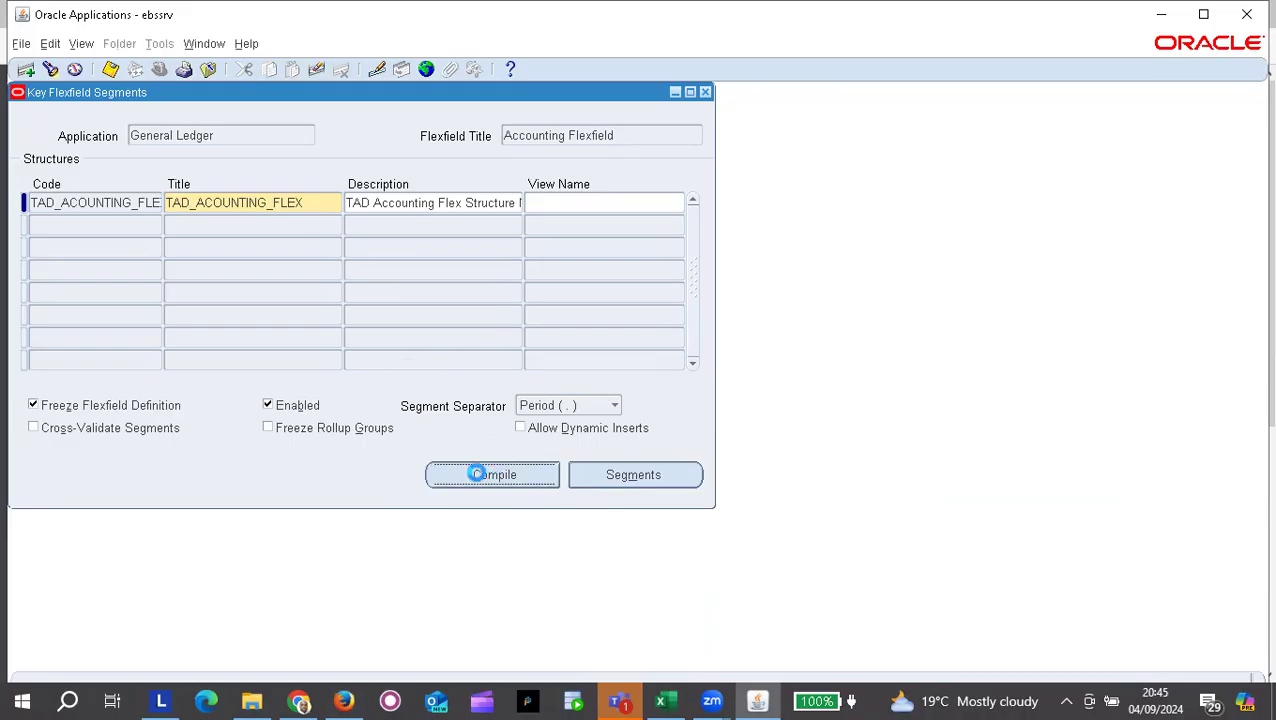
{"action": "left_click", "coordinate": [704, 409]}
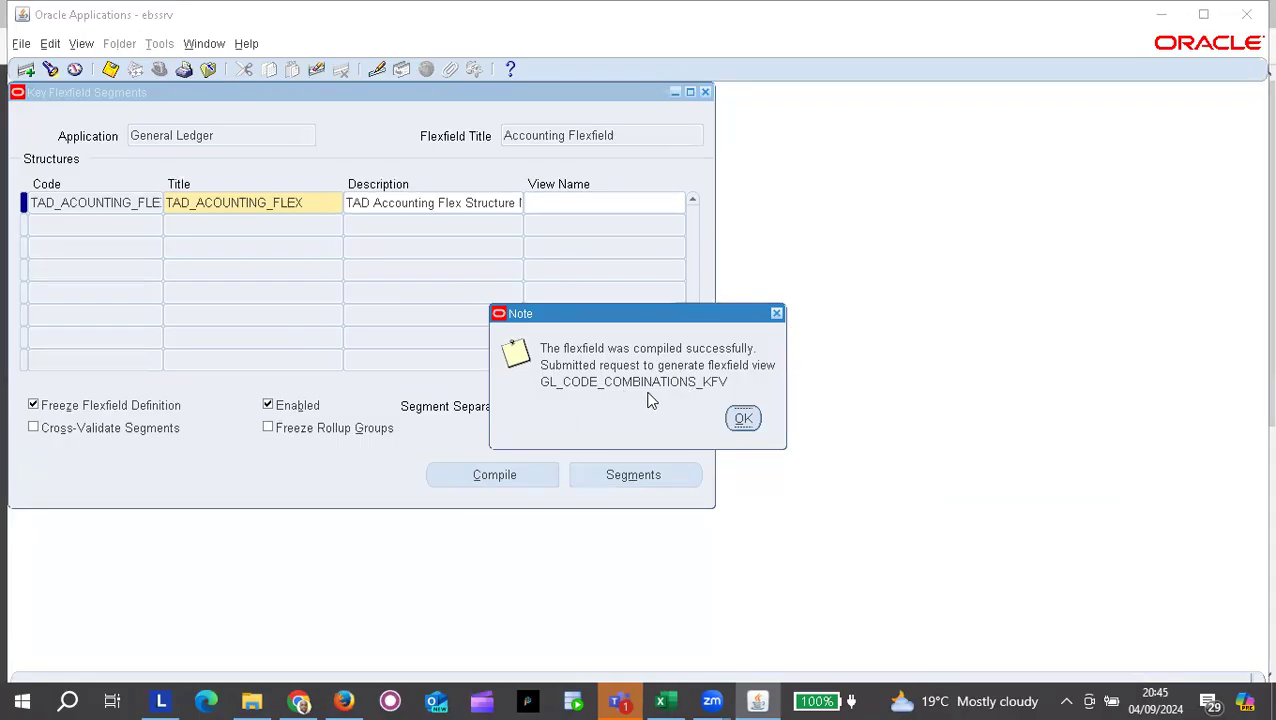
{"action": "key", "text": "alt+Tab"}
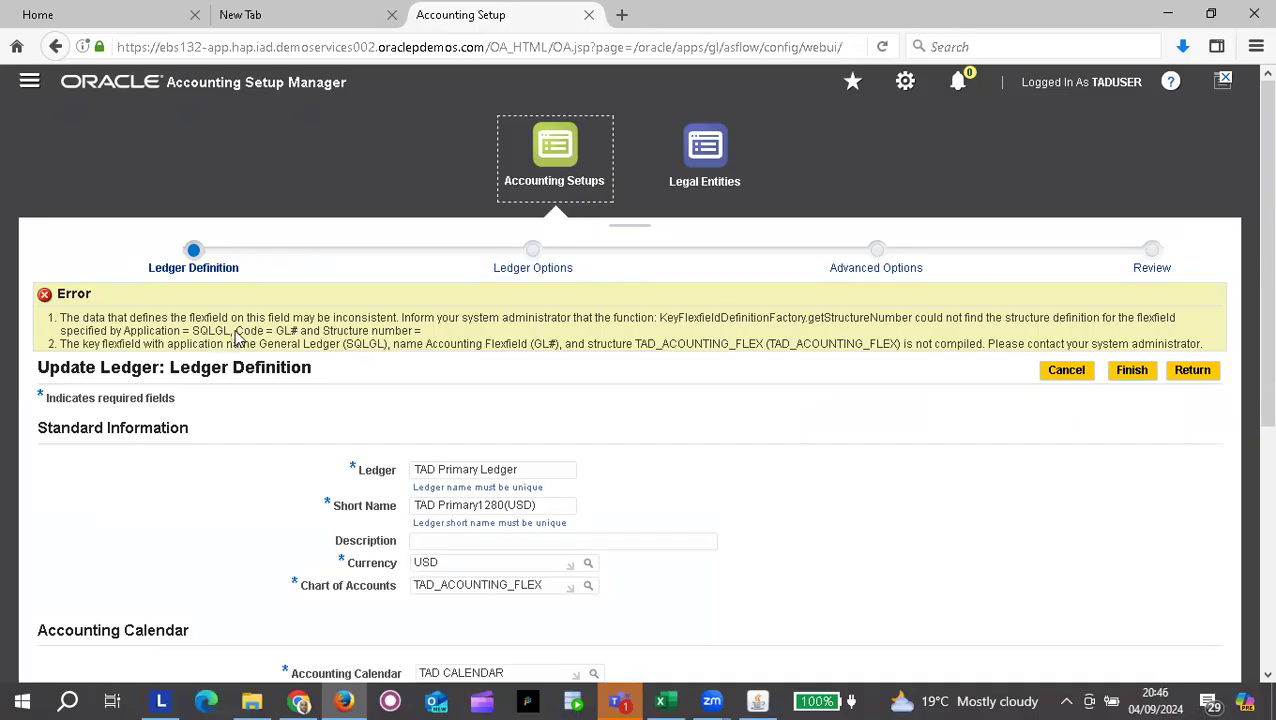
Step: Highlight 'Code = GL#' in the ledger error, then dismiss the flexfield form's compile note
{"action": "left_click_drag", "start_coordinate": [236, 332], "coordinate": [294, 333]}
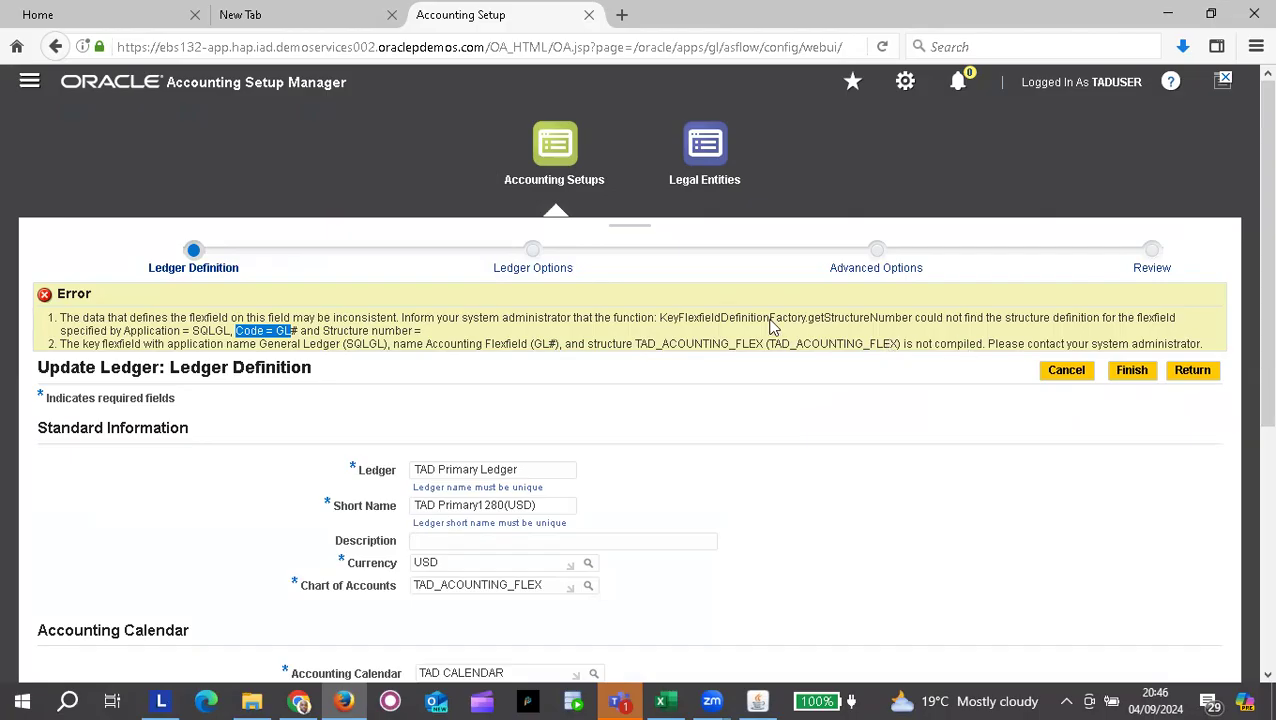
{"action": "key", "text": "alt+Tab"}
{"action": "left_click", "coordinate": [743, 420]}
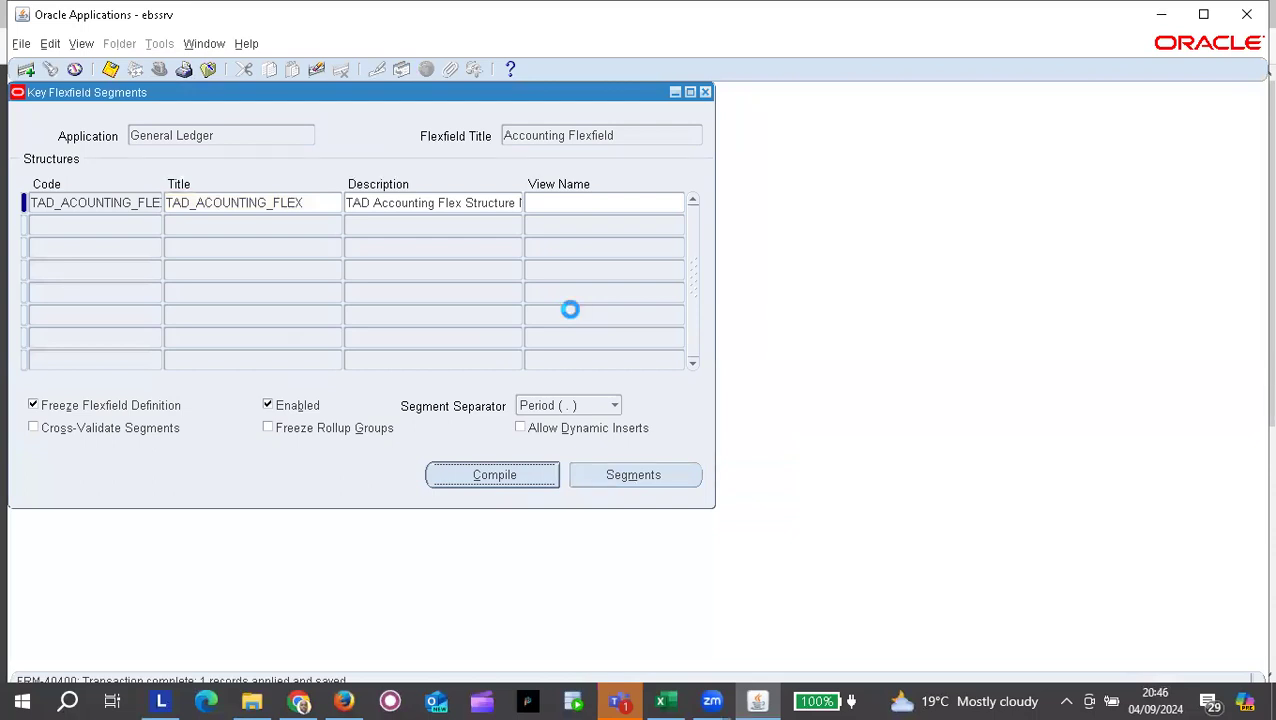
Step: Check that the Flexfield View Generator request completed, then return to the Update Ledger page
{"action": "key", "text": "alt+i"}
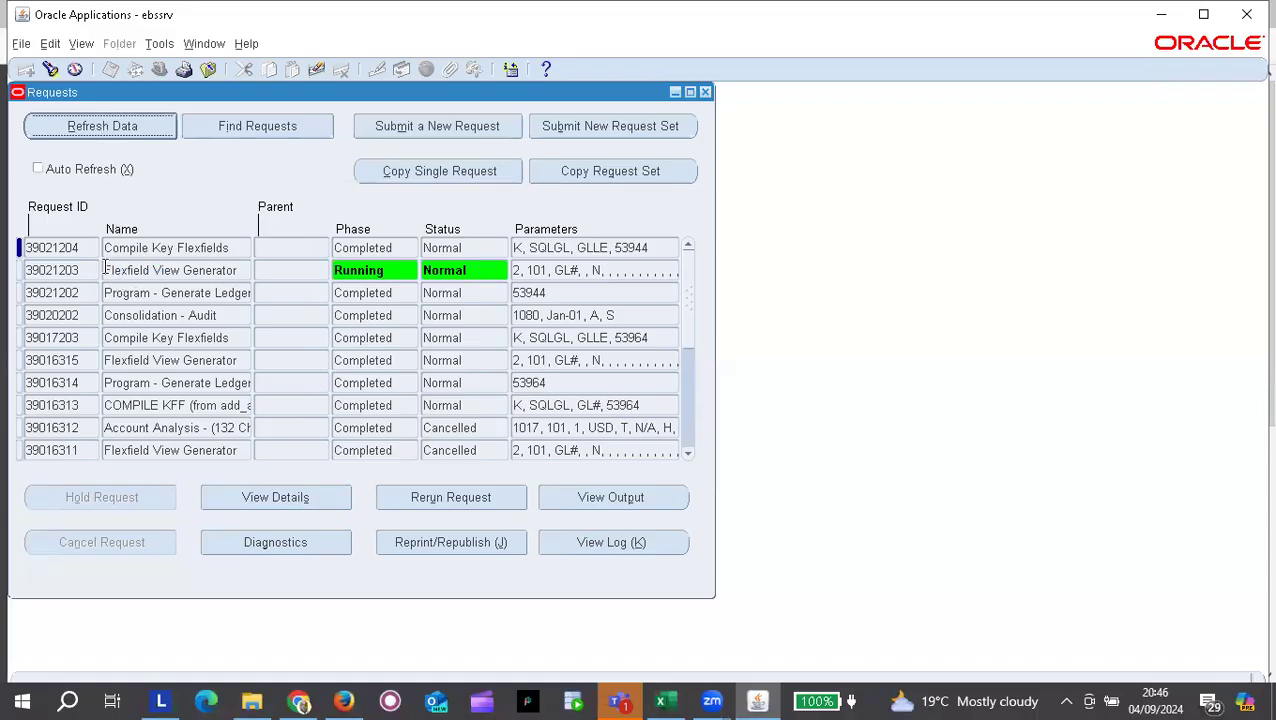
{"action": "left_click", "coordinate": [104, 127]}
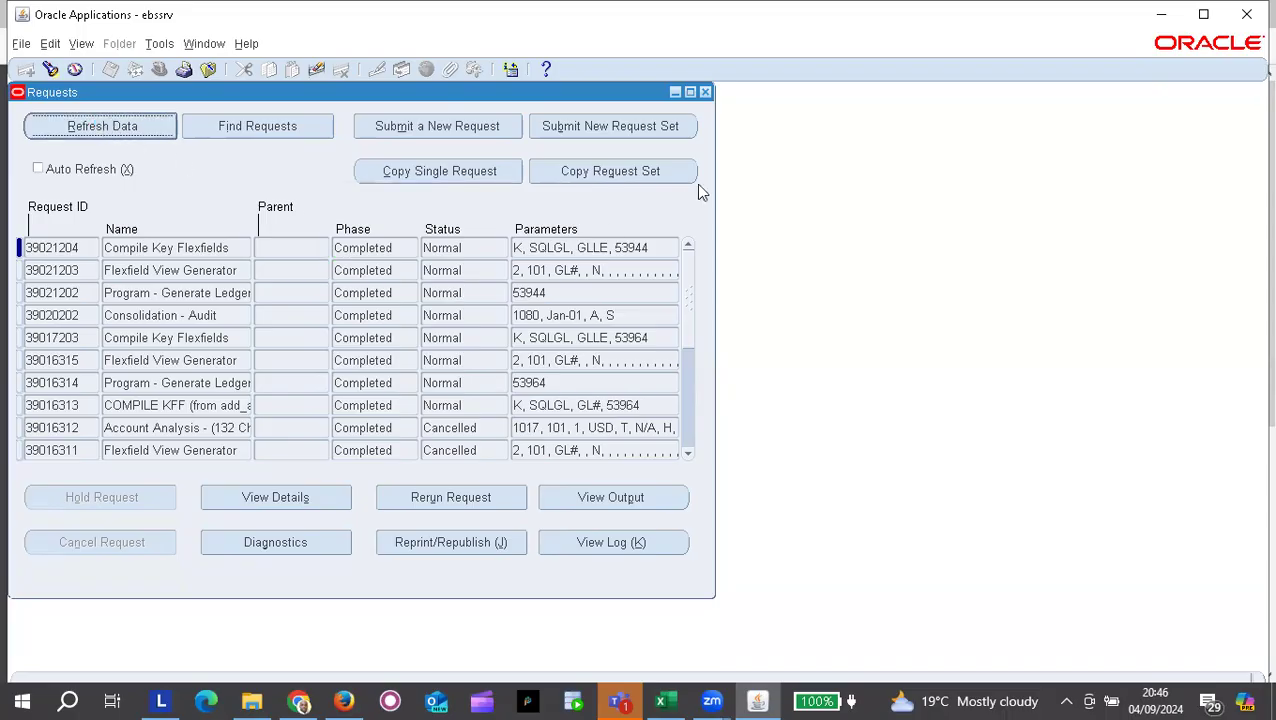
{"action": "key", "text": "alt+Tab"}
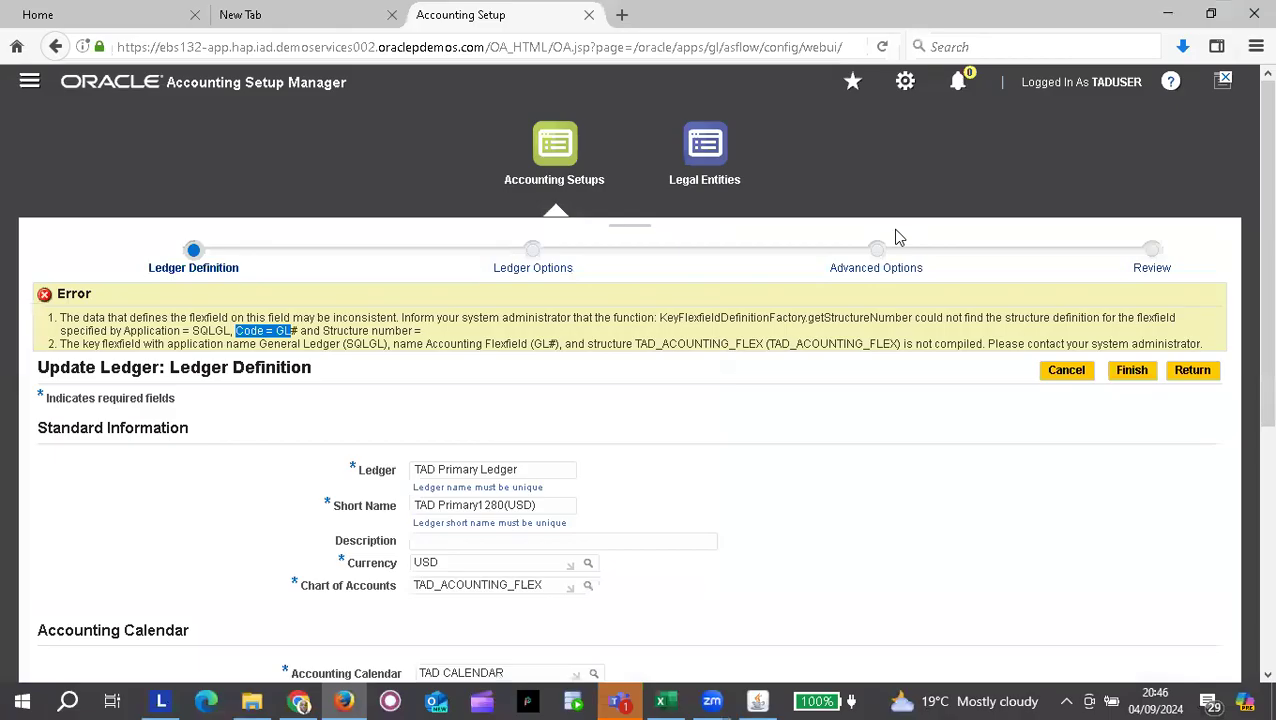
Step: Cancel the errored ledger update and reopen TAD Primary Ledger's Ledger Options for updating
{"action": "left_click", "coordinate": [1066, 371]}
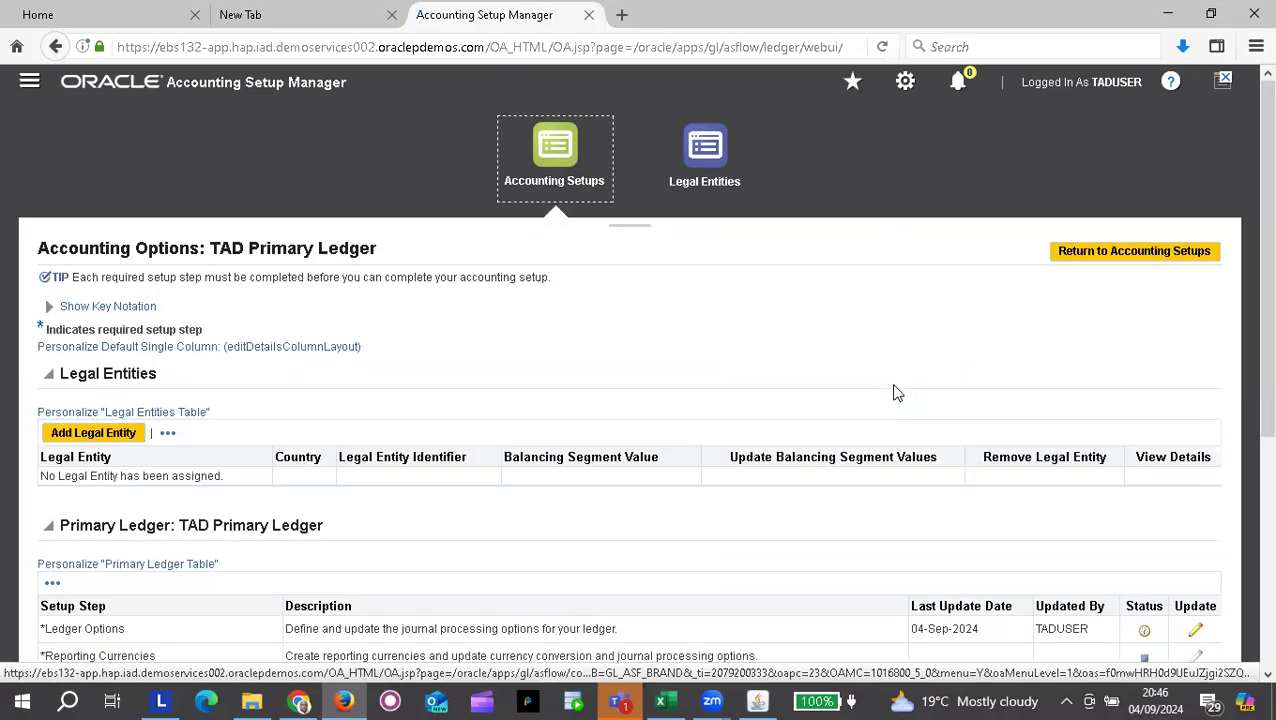
{"action": "scroll", "coordinate": [897, 393], "scroll_direction": "down", "scroll_amount": 2}
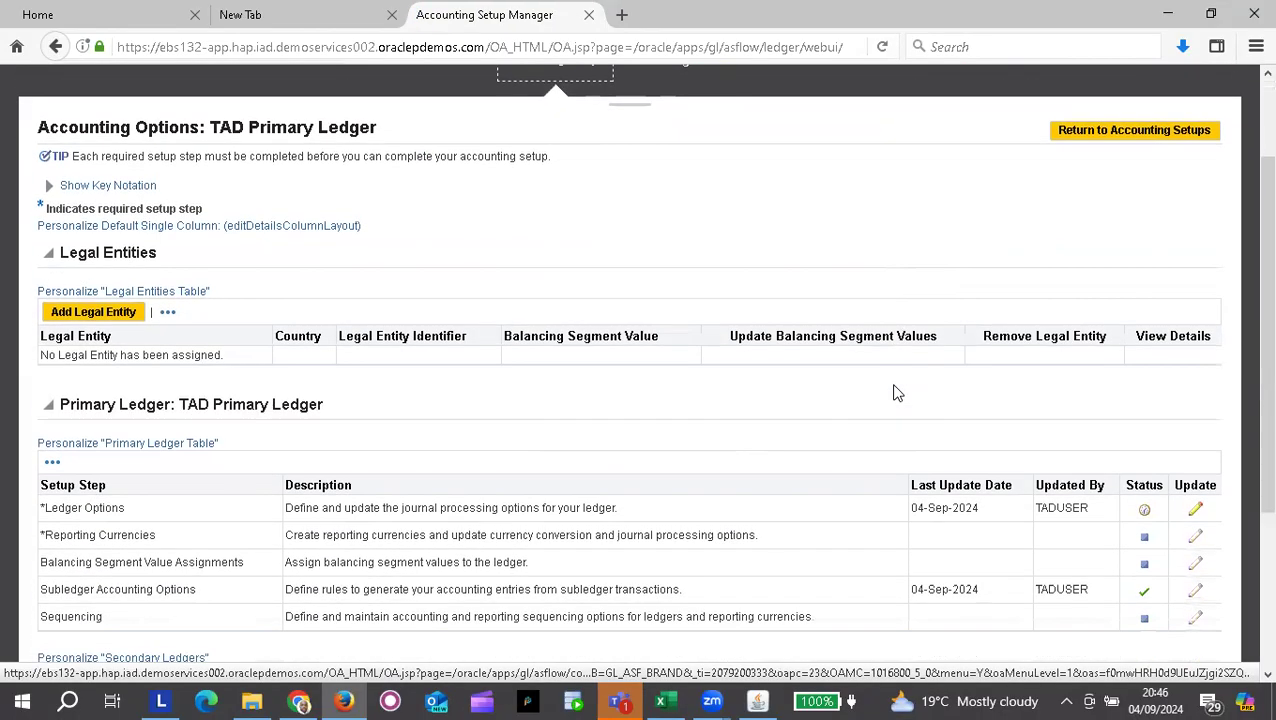
{"action": "left_click", "coordinate": [1195, 513]}
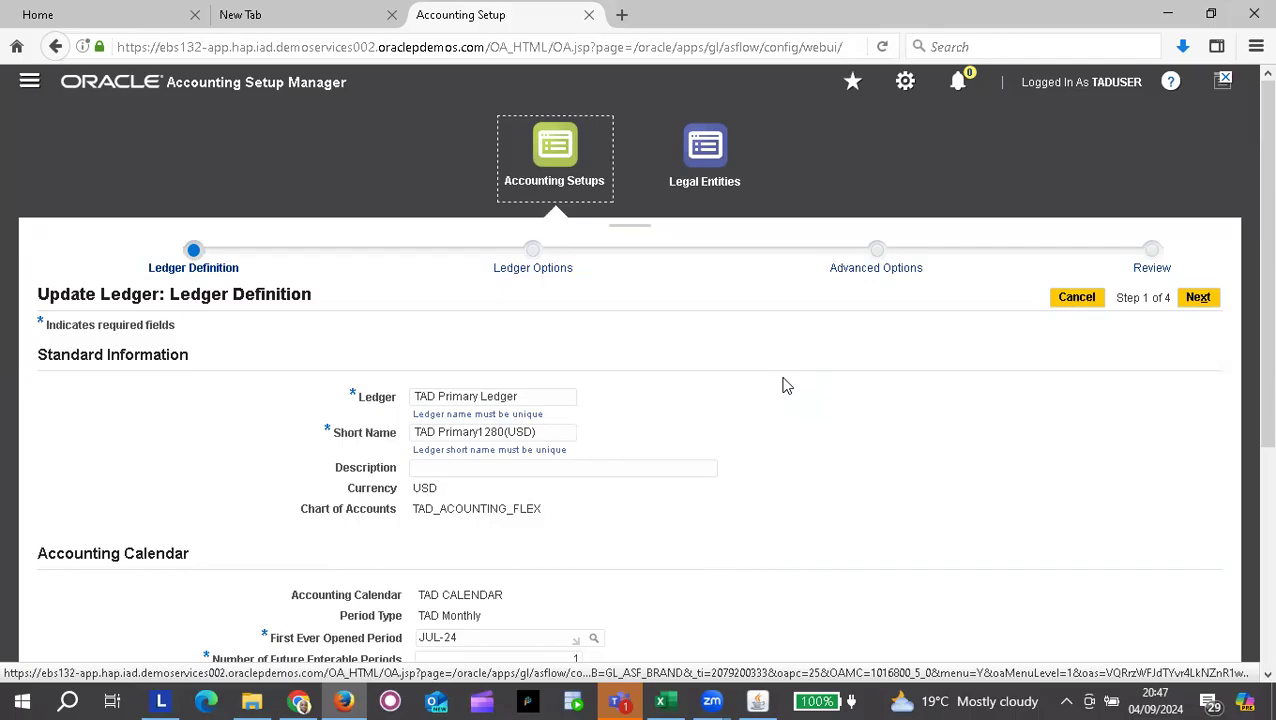
{"action": "scroll", "coordinate": [787, 386], "scroll_direction": "down", "scroll_amount": 5}
{"action": "scroll", "coordinate": [787, 386], "scroll_direction": "up", "scroll_amount": 3}
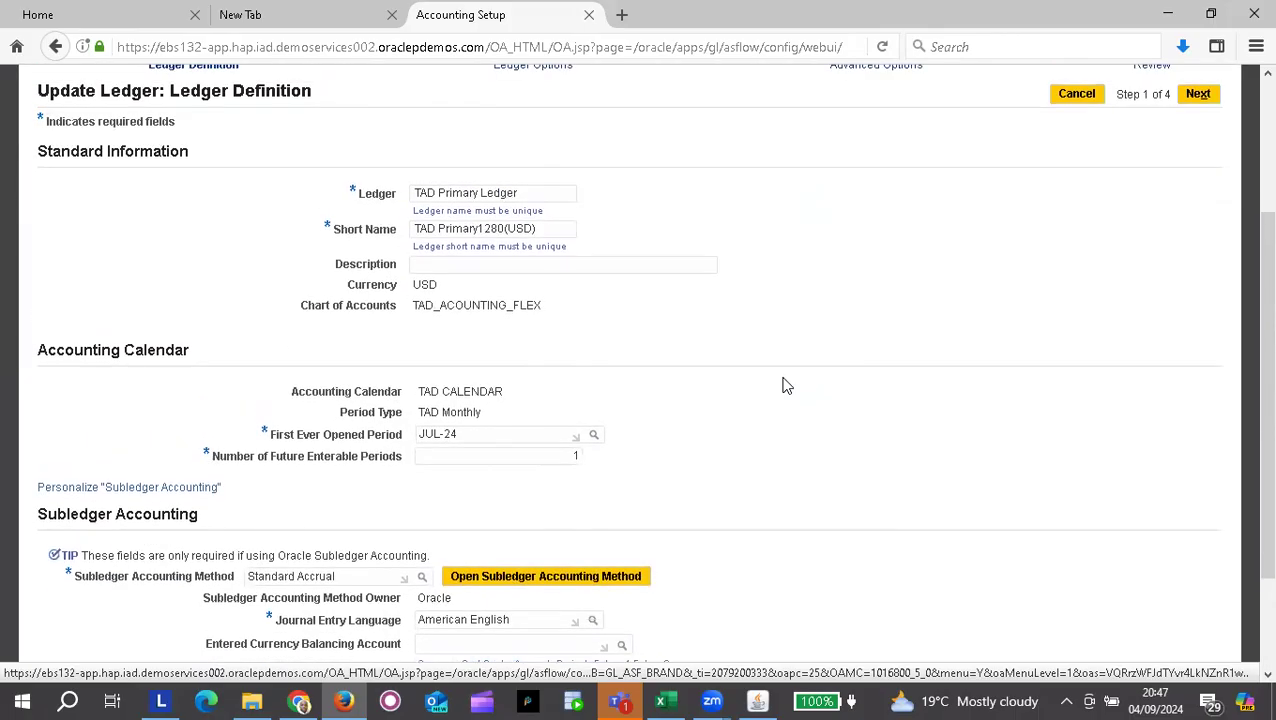
{"action": "scroll", "coordinate": [787, 386], "scroll_direction": "up", "scroll_amount": 1}
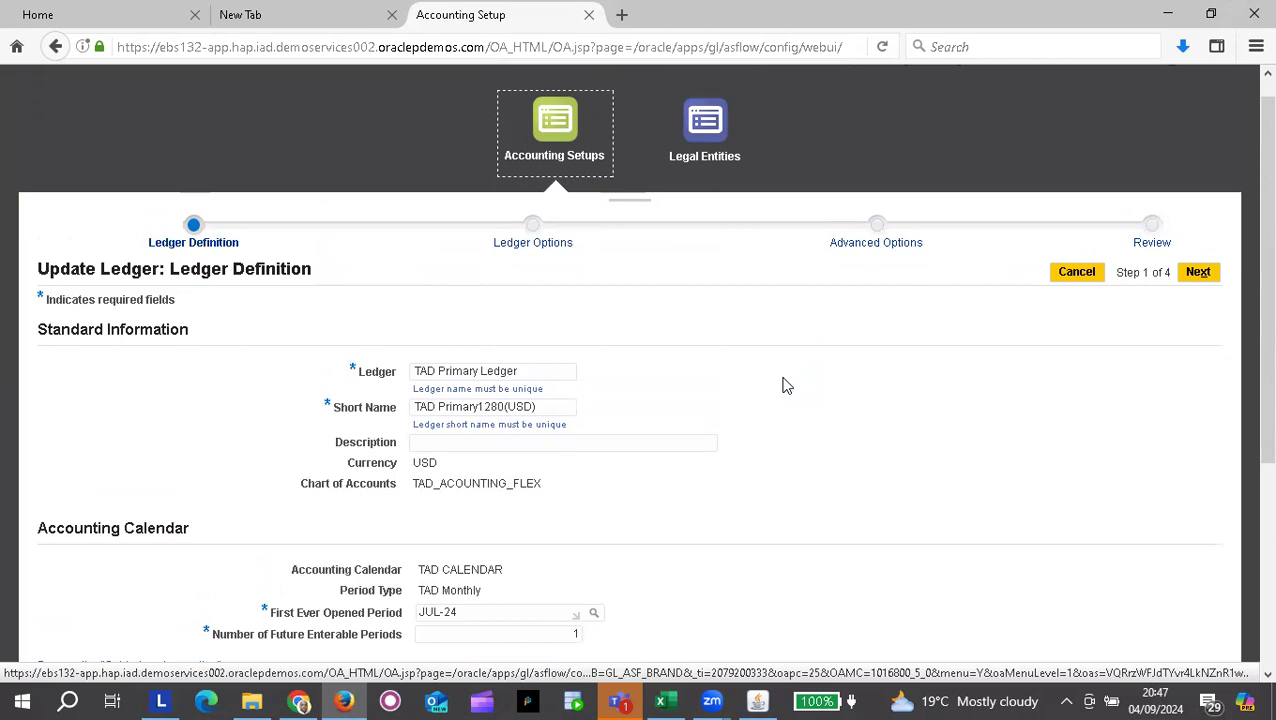
{"action": "scroll", "coordinate": [785, 386], "scroll_direction": "down", "scroll_amount": 1}
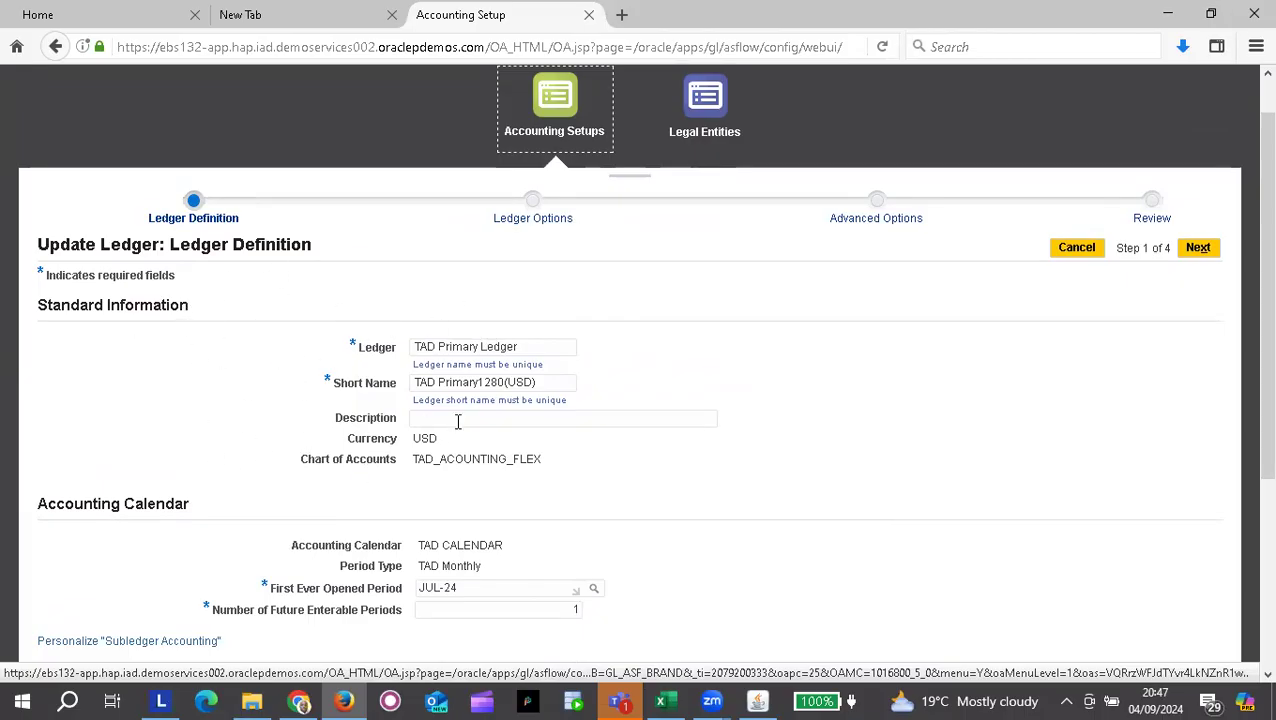
{"action": "scroll", "coordinate": [496, 344], "scroll_direction": "down", "scroll_amount": 1}
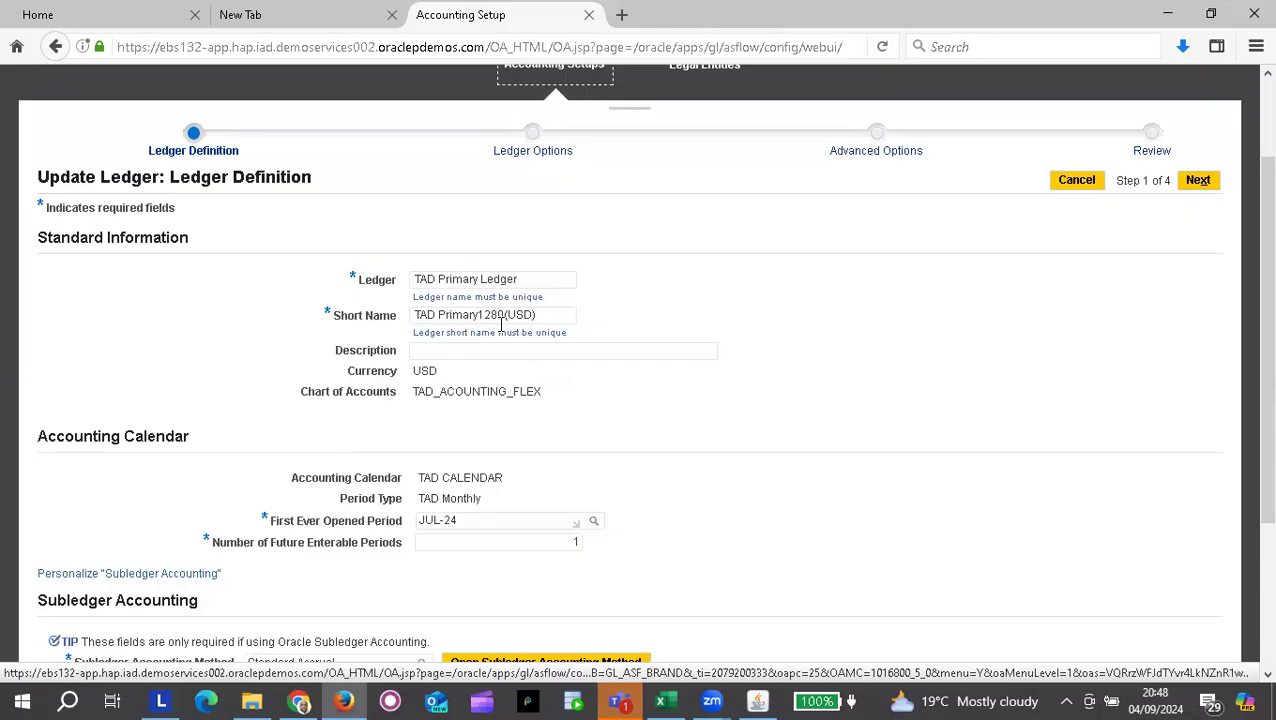
{"action": "left_click", "coordinate": [518, 276]}
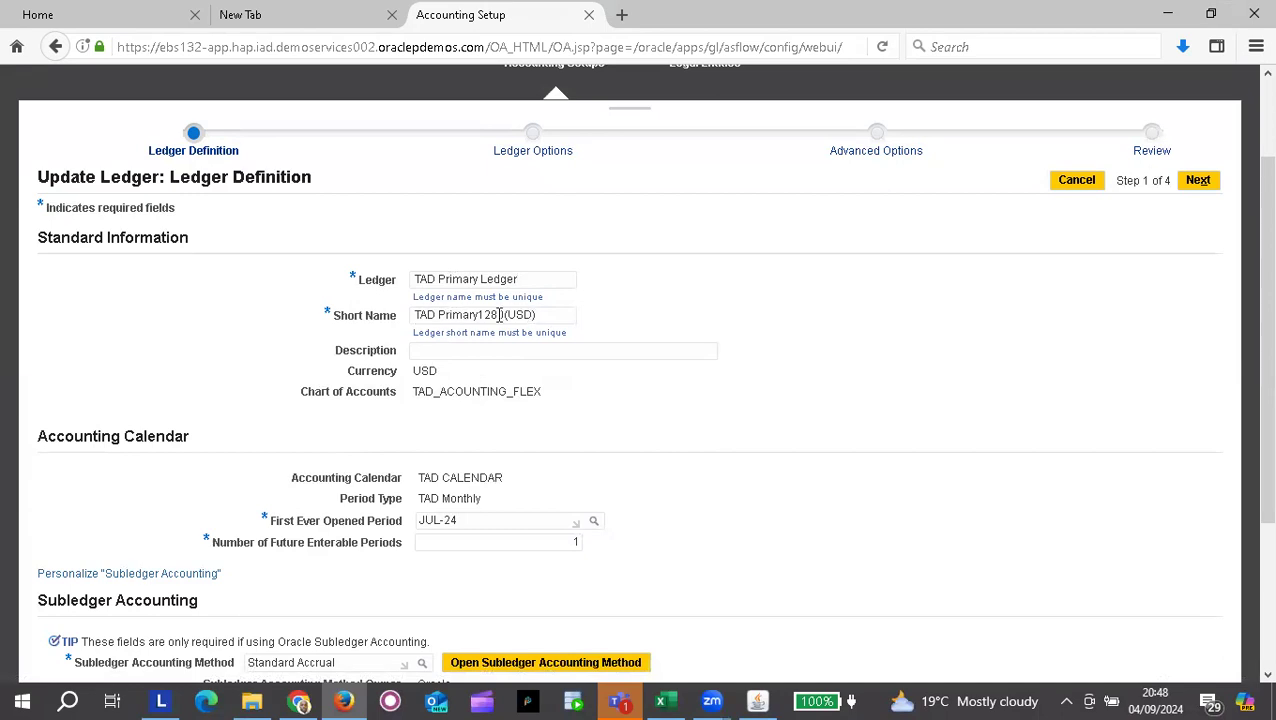
{"action": "scroll", "coordinate": [500, 314], "scroll_direction": "down", "scroll_amount": 2}
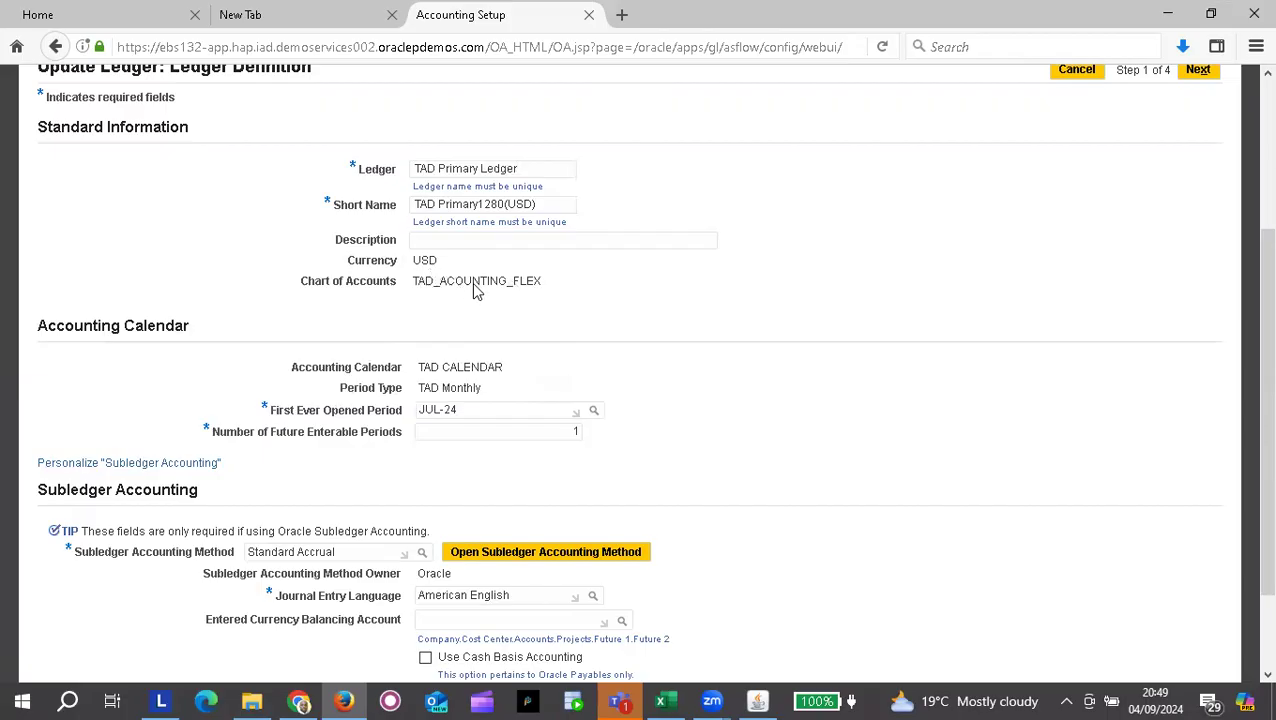
{"action": "scroll", "coordinate": [556, 309], "scroll_direction": "down", "scroll_amount": 2}
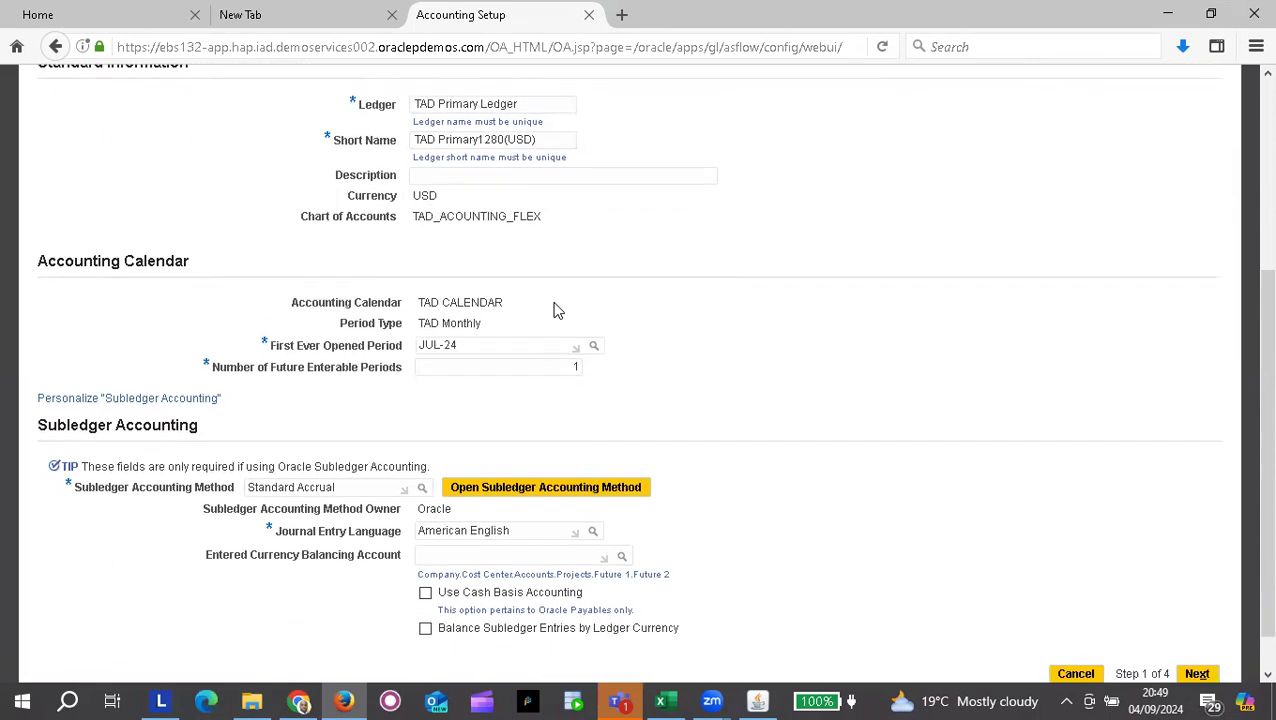
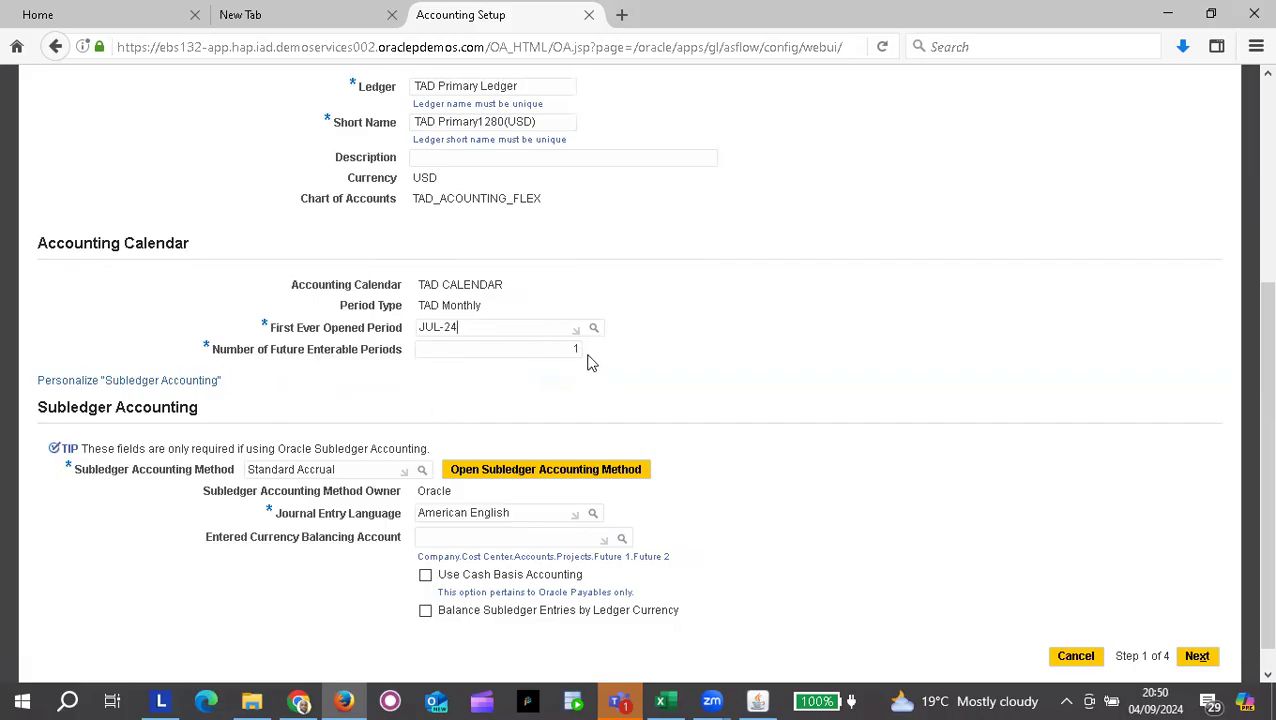
Step: Review the TAD Primary Ledger definition page, then advance to Ledger Options (step 2 of 4)
{"action": "scroll", "coordinate": [482, 419], "scroll_direction": "down", "scroll_amount": 1}
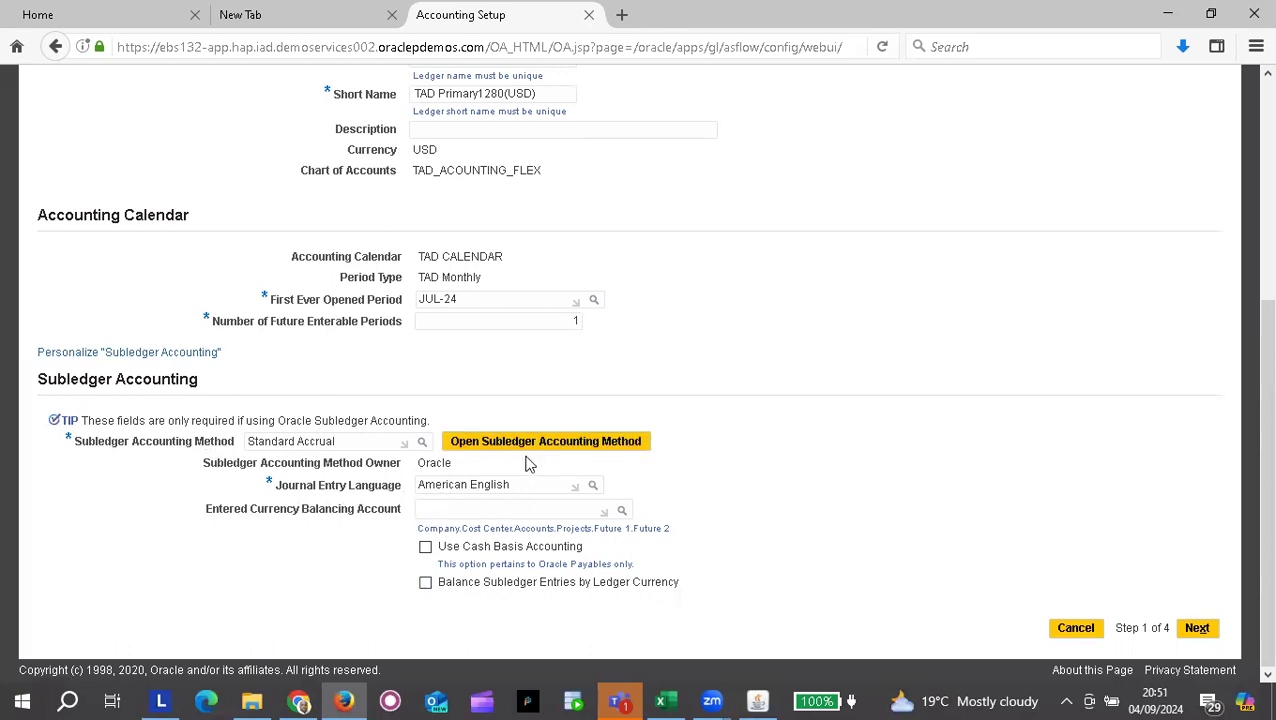
{"action": "scroll", "coordinate": [521, 457], "scroll_direction": "up", "scroll_amount": 2}
{"action": "scroll", "coordinate": [521, 457], "scroll_direction": "up", "scroll_amount": 1}
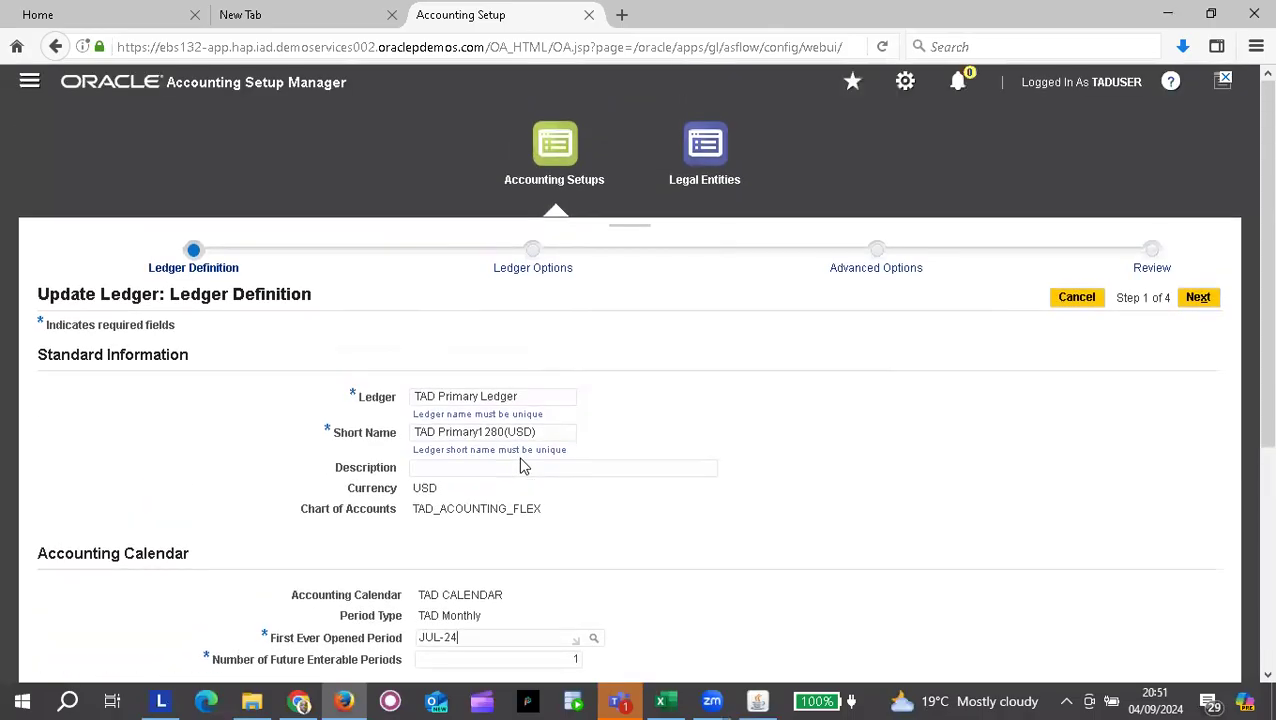
{"action": "scroll", "coordinate": [520, 363], "scroll_direction": "down", "scroll_amount": 2}
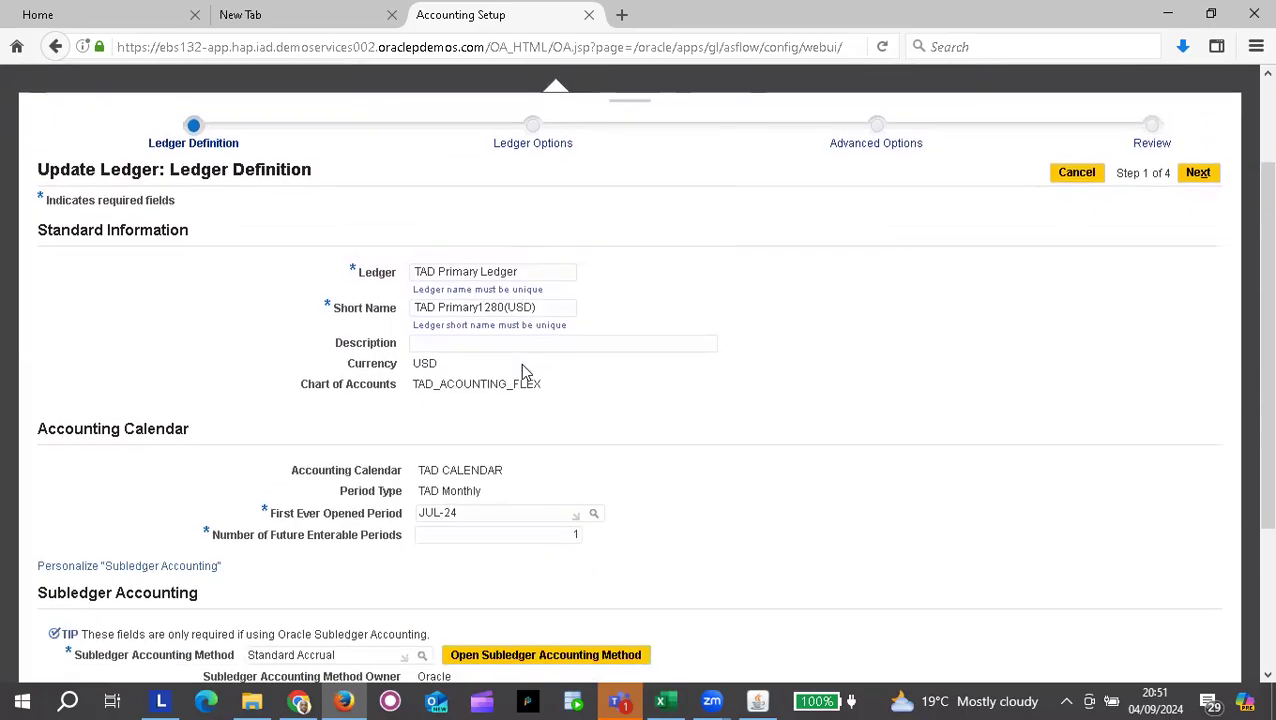
{"action": "scroll", "coordinate": [520, 604], "scroll_direction": "down", "scroll_amount": 2}
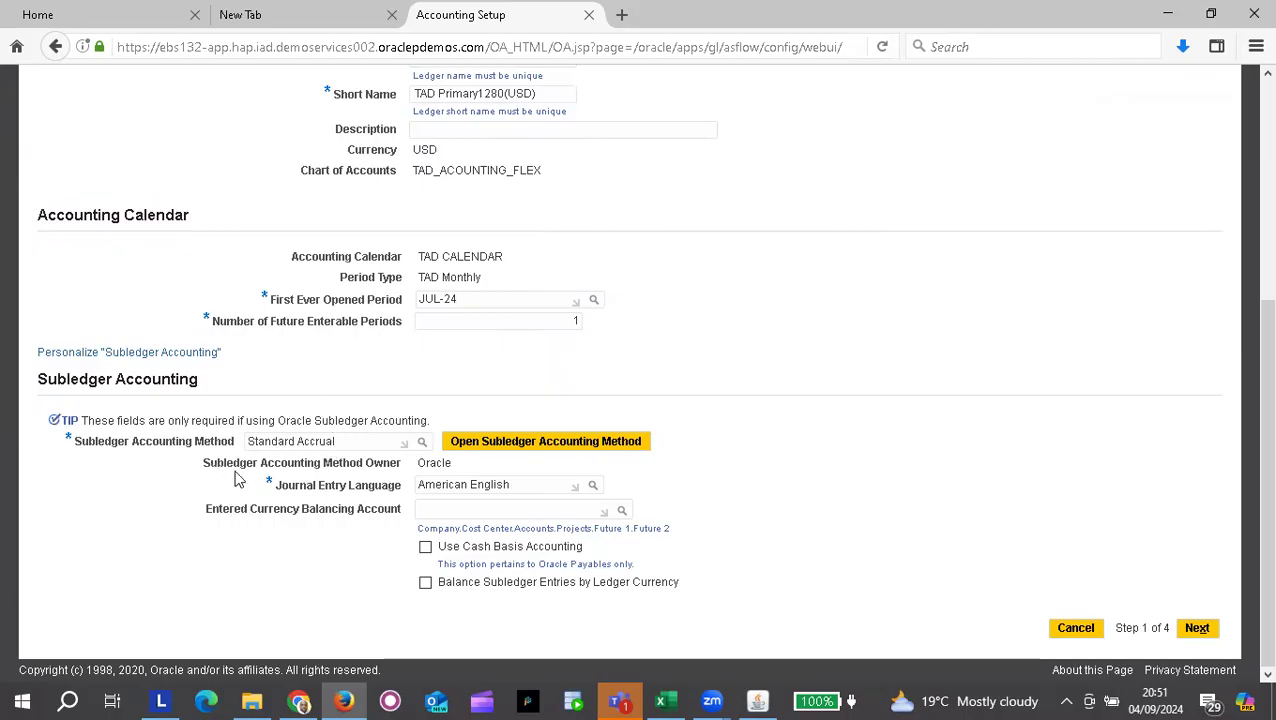
{"action": "scroll", "coordinate": [706, 341], "scroll_direction": "up", "scroll_amount": 5}
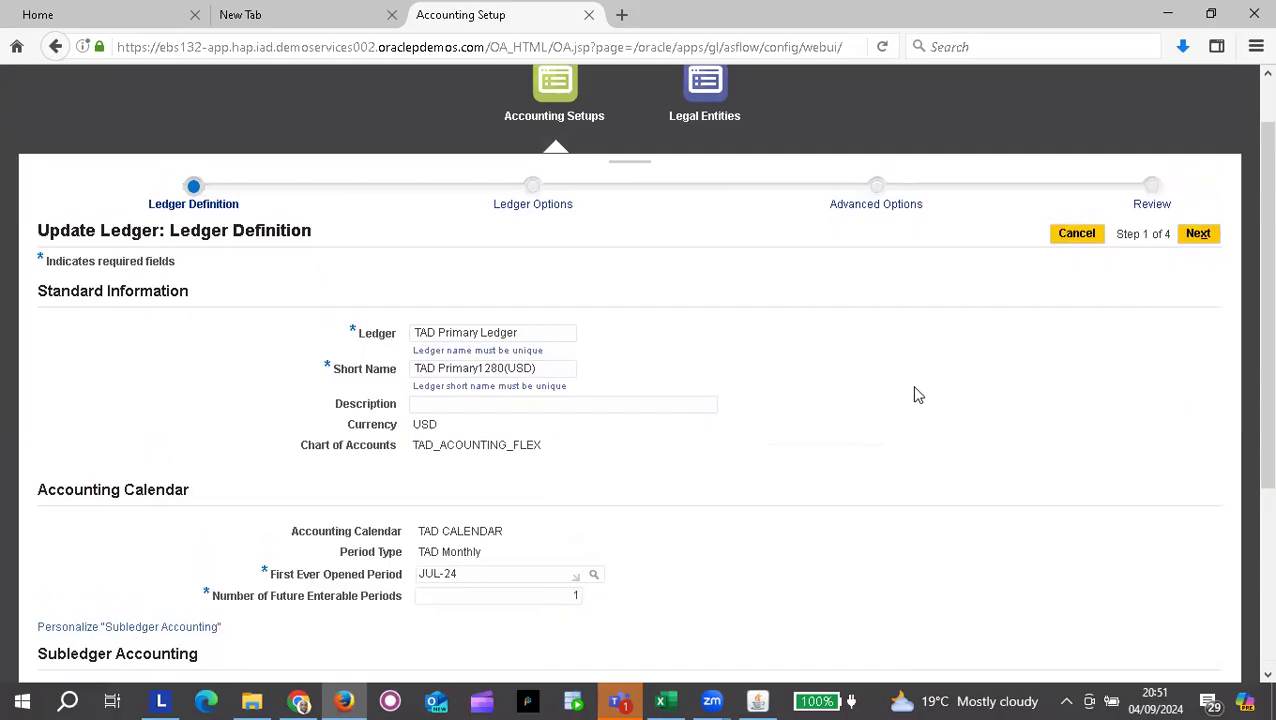
{"action": "scroll", "coordinate": [918, 395], "scroll_direction": "down", "scroll_amount": 3}
{"action": "scroll", "coordinate": [918, 395], "scroll_direction": "up", "scroll_amount": 3}
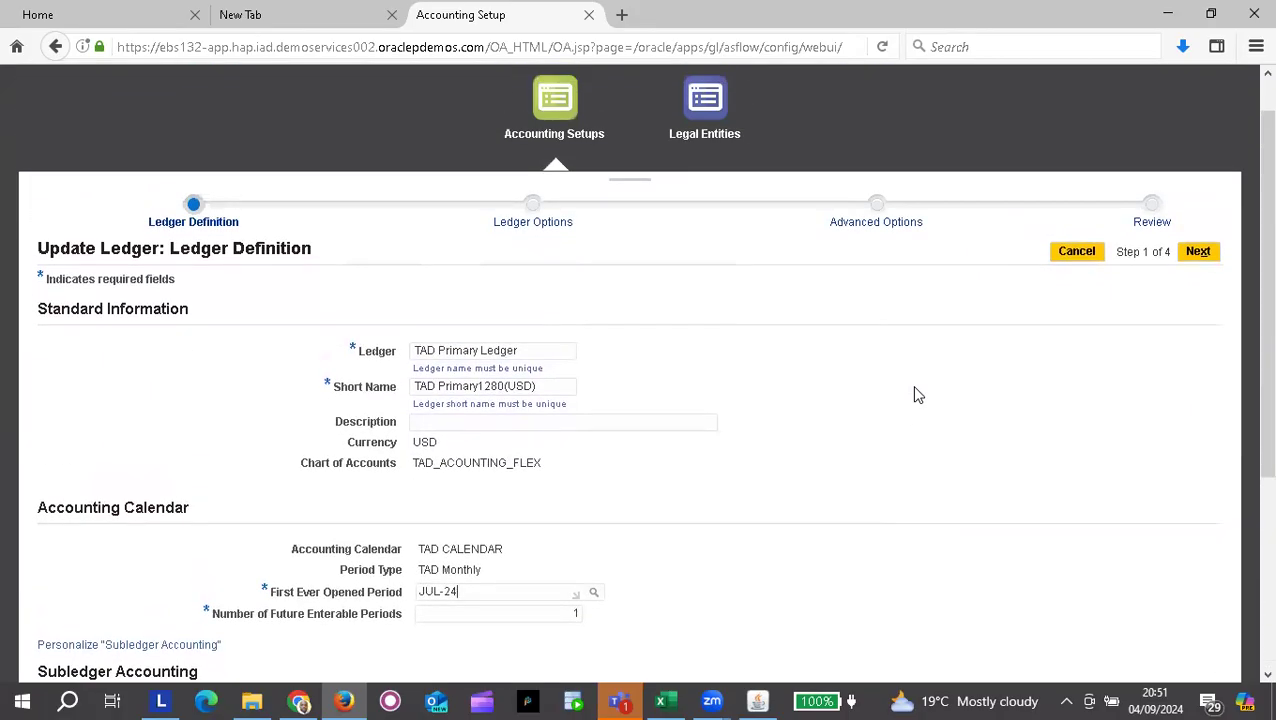
{"action": "scroll", "coordinate": [918, 395], "scroll_direction": "down", "scroll_amount": 5}
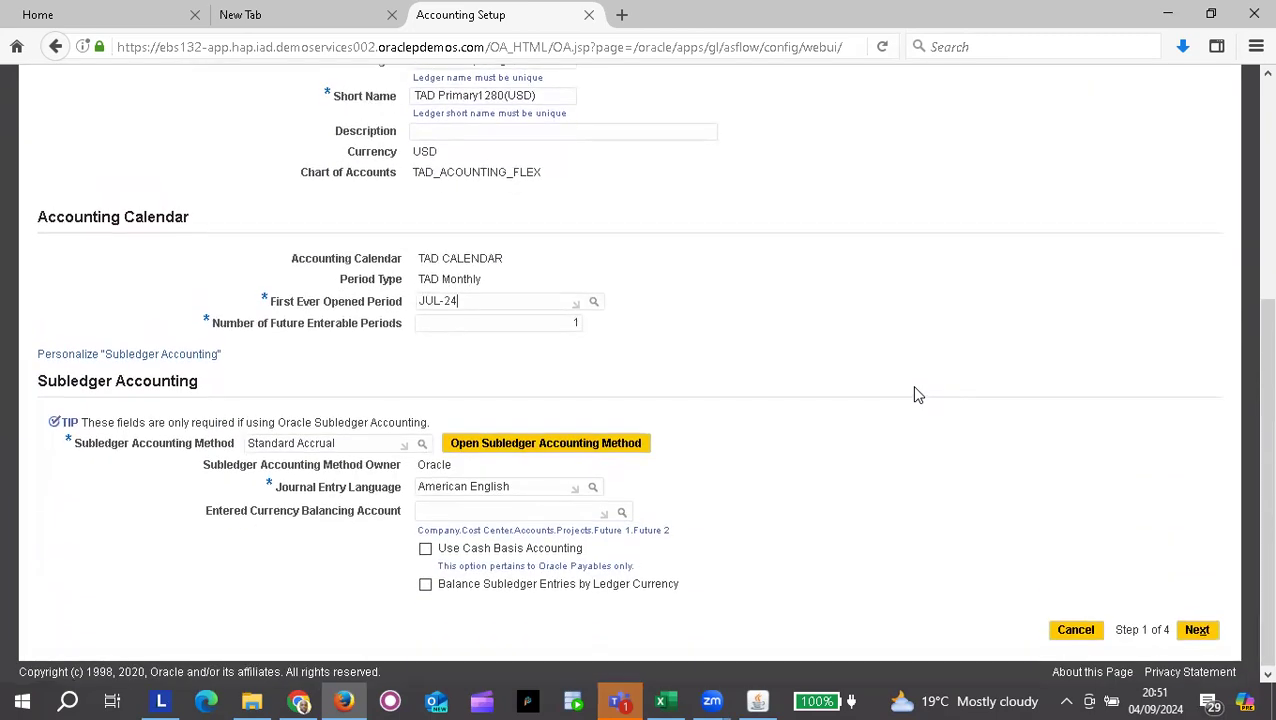
{"action": "scroll", "coordinate": [918, 395], "scroll_direction": "up", "scroll_amount": 2}
{"action": "scroll", "coordinate": [918, 395], "scroll_direction": "up", "scroll_amount": 2}
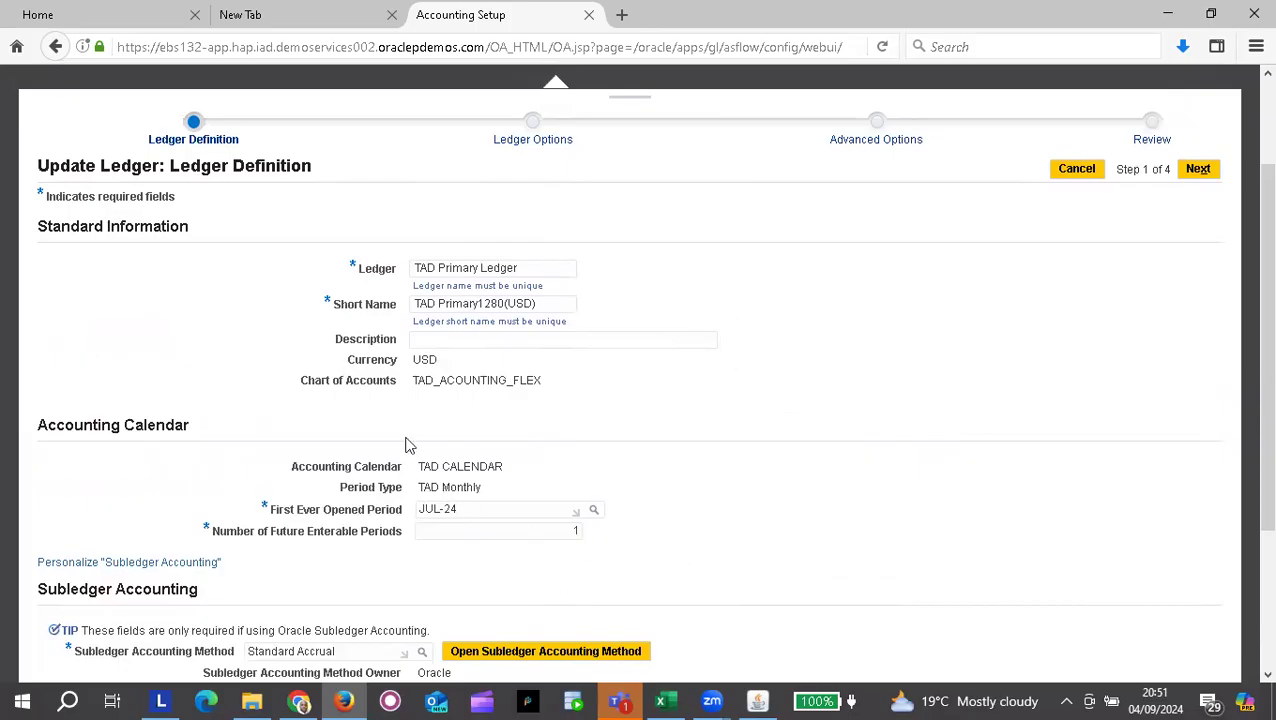
{"action": "scroll", "coordinate": [931, 410], "scroll_direction": "up", "scroll_amount": 3}
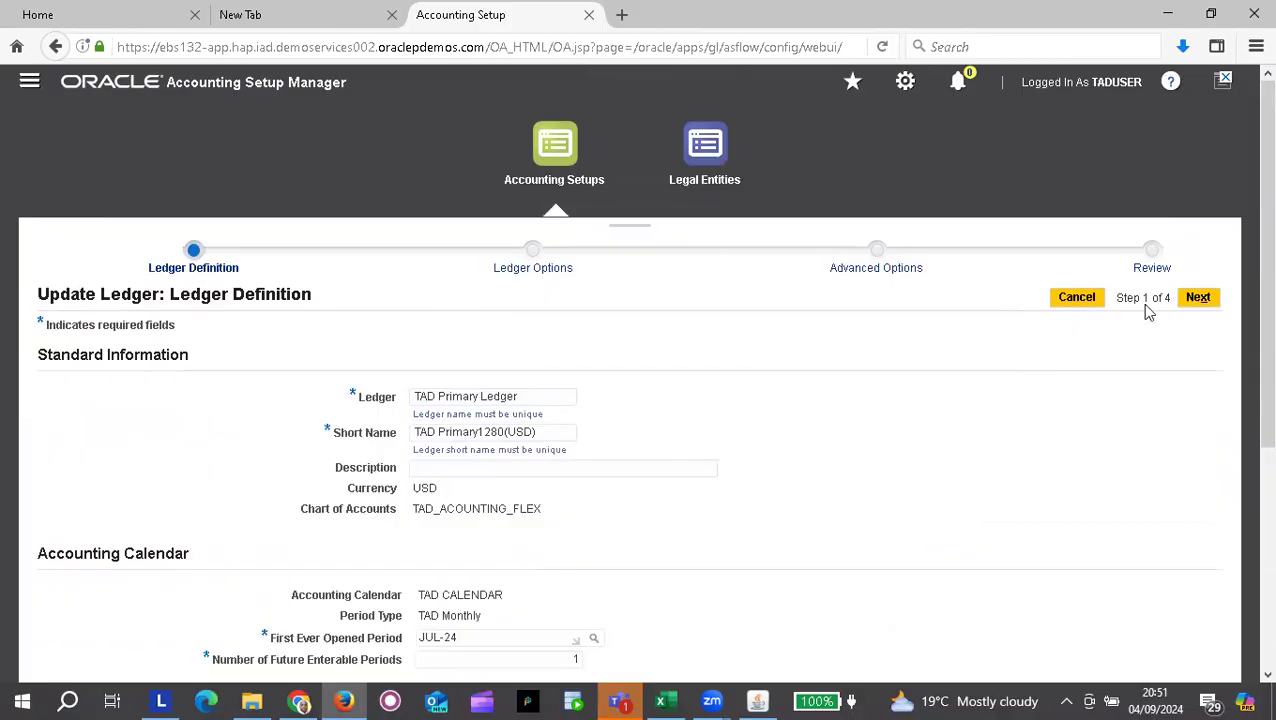
{"action": "left_click", "coordinate": [1201, 304]}
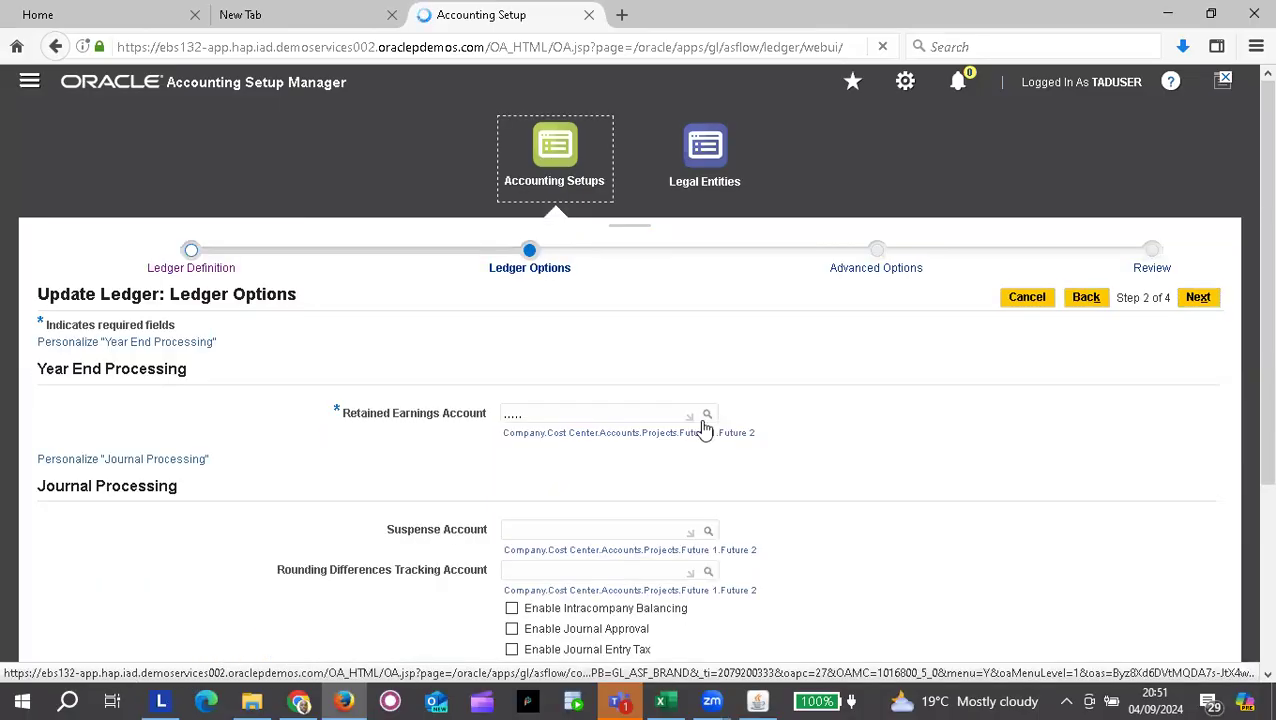
Step: Scroll through the Ledger Options page to inspect the Year End, Journal Processing and Currency Translation fields
{"action": "scroll", "coordinate": [345, 496], "scroll_direction": "down", "scroll_amount": 3}
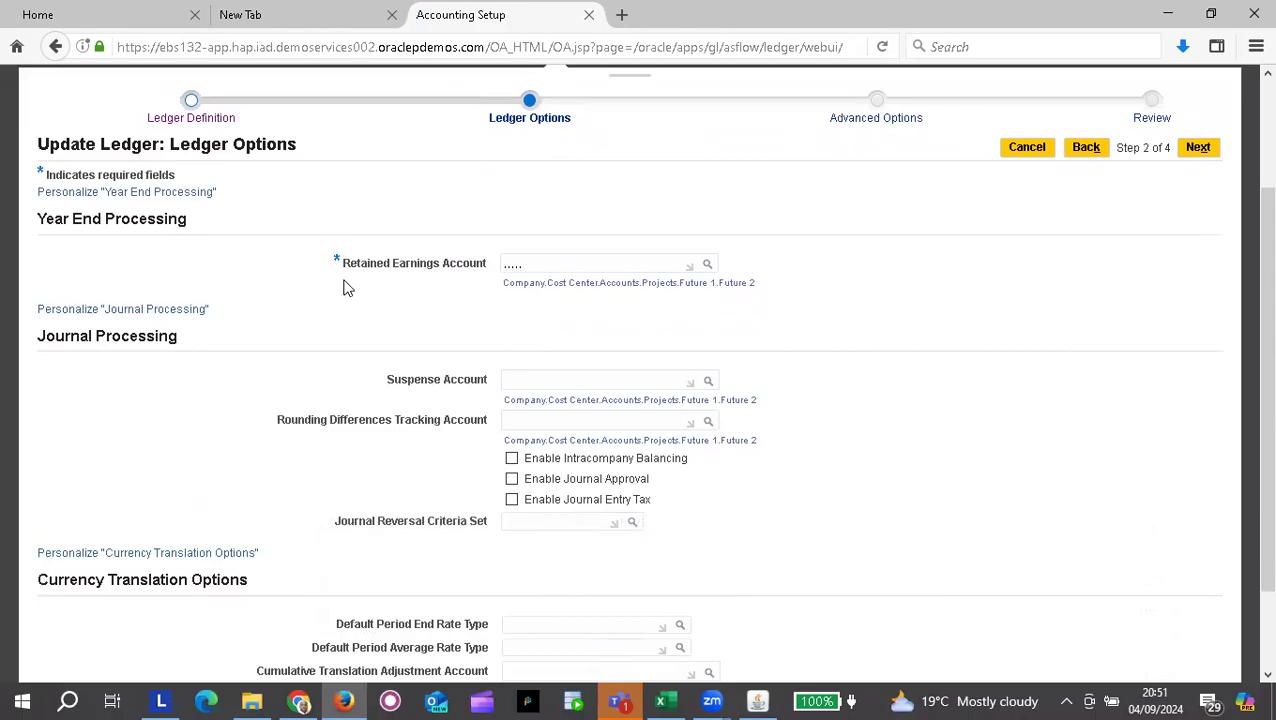
{"action": "scroll", "coordinate": [345, 288], "scroll_direction": "up", "scroll_amount": 2}
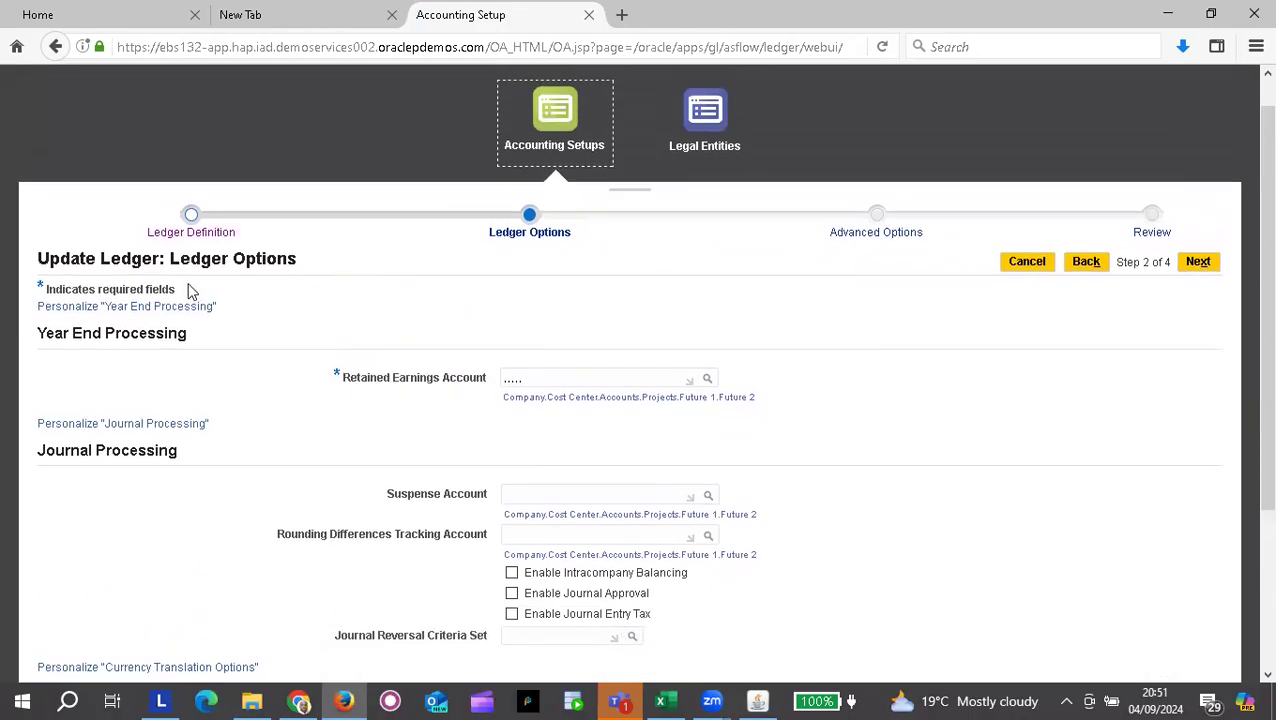
{"action": "scroll", "coordinate": [313, 495], "scroll_direction": "down", "scroll_amount": 4}
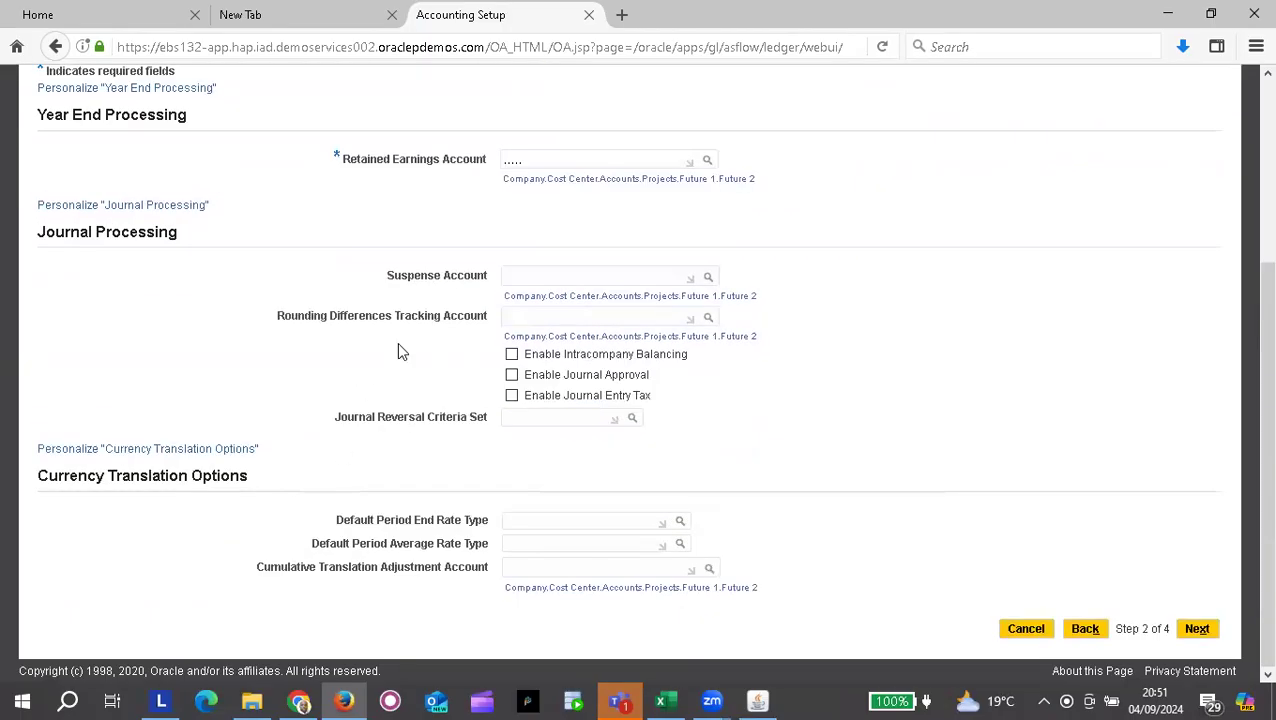
{"action": "scroll", "coordinate": [410, 340], "scroll_direction": "up", "scroll_amount": 1}
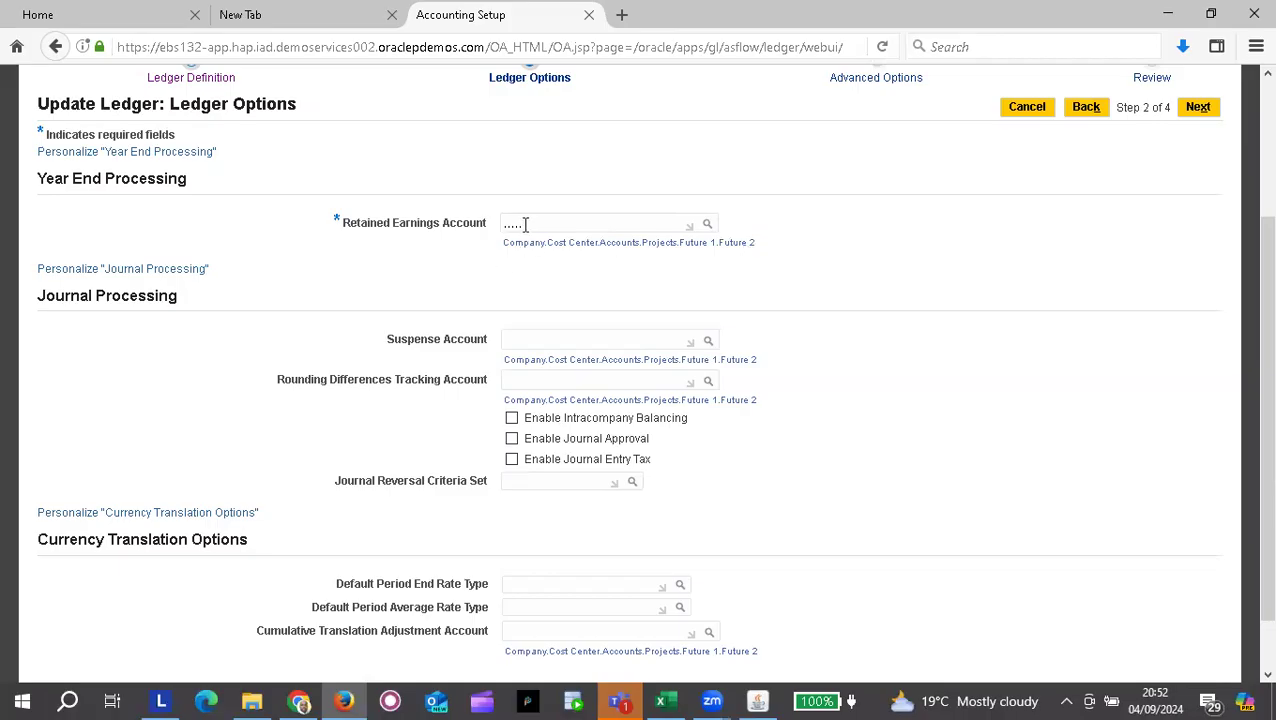
Step: Set the Retained Earnings Account's Company to 01 Marketing and Cost Center to 003 Finance
{"action": "left_click", "coordinate": [706, 227]}
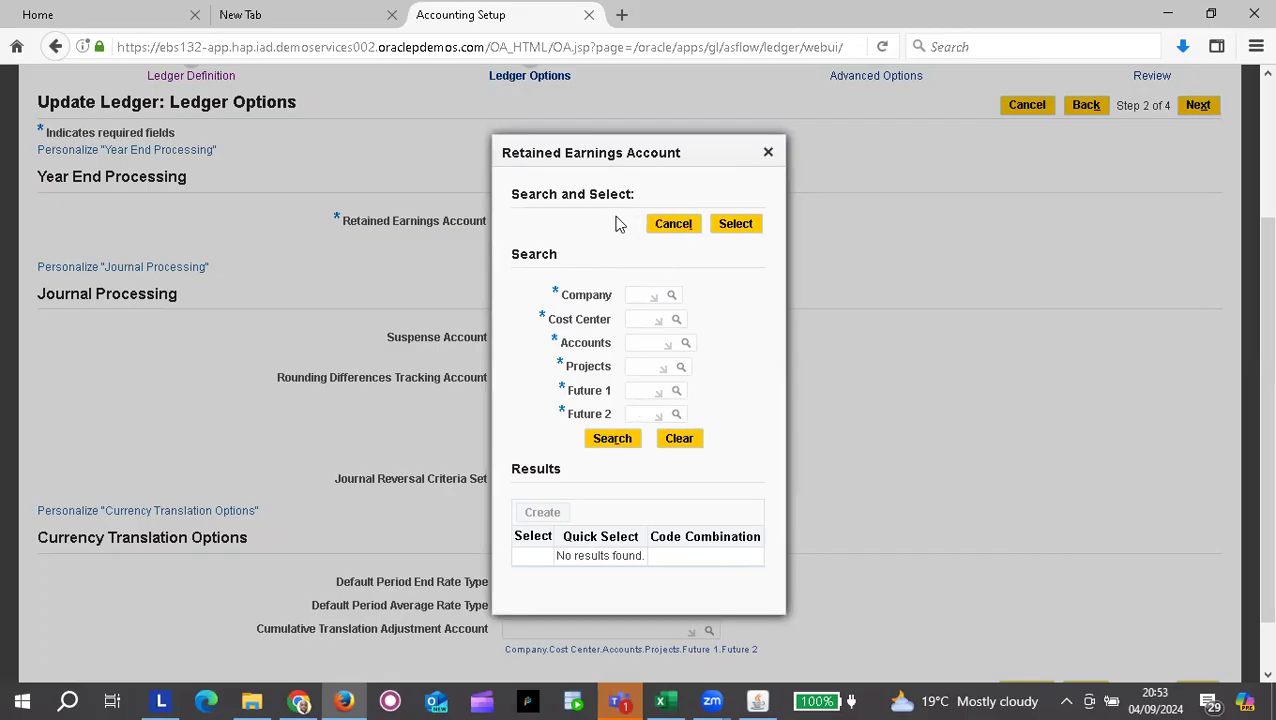
{"action": "left_click", "coordinate": [671, 298]}
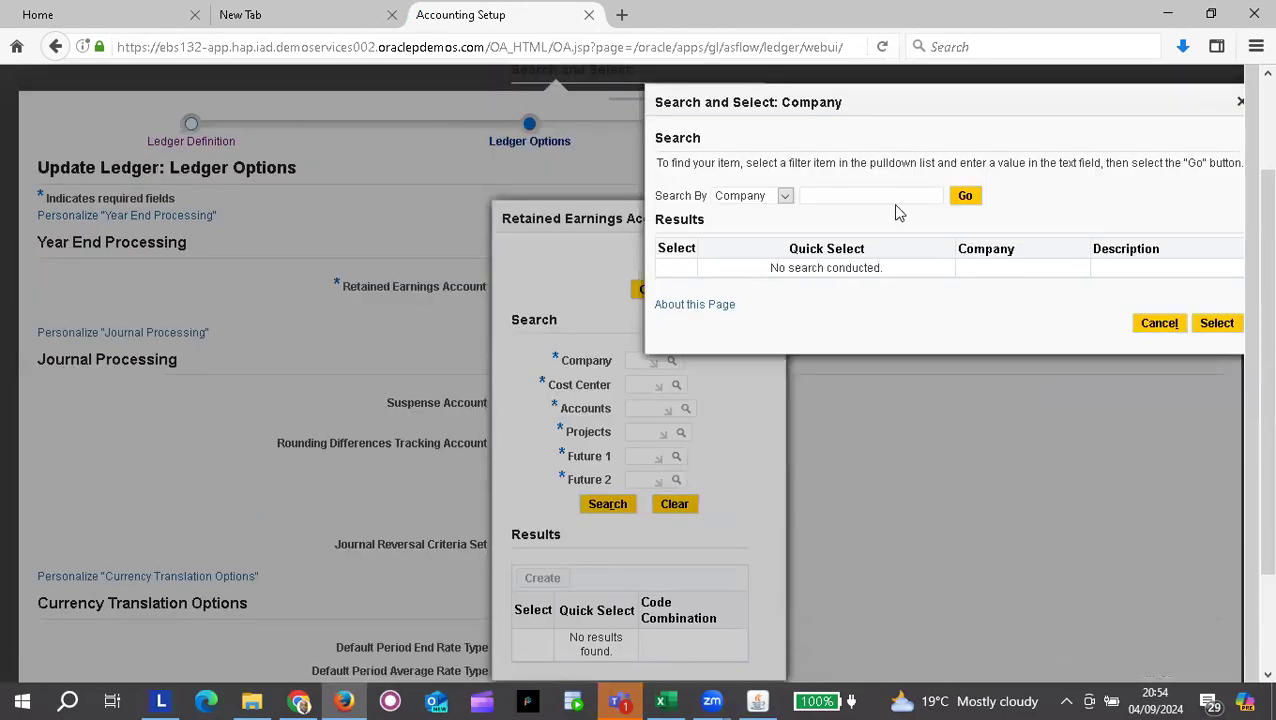
{"action": "left_click", "coordinate": [966, 197]}
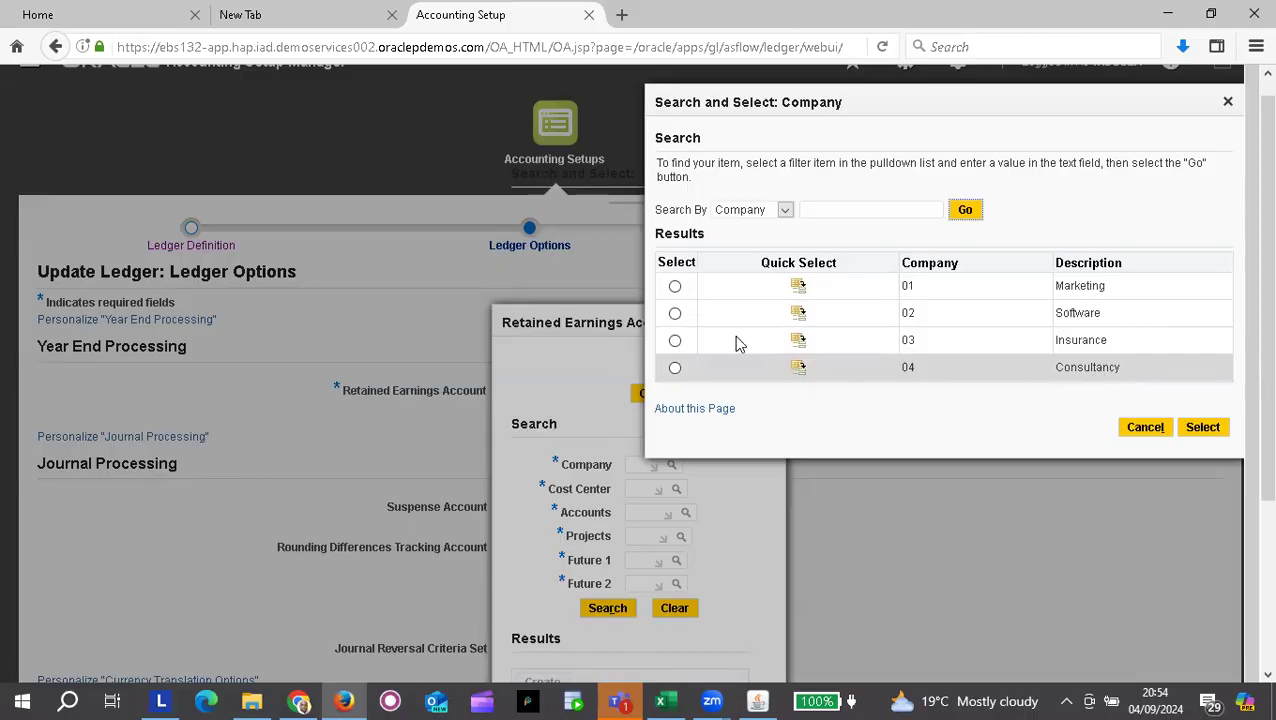
{"action": "left_click", "coordinate": [799, 290]}
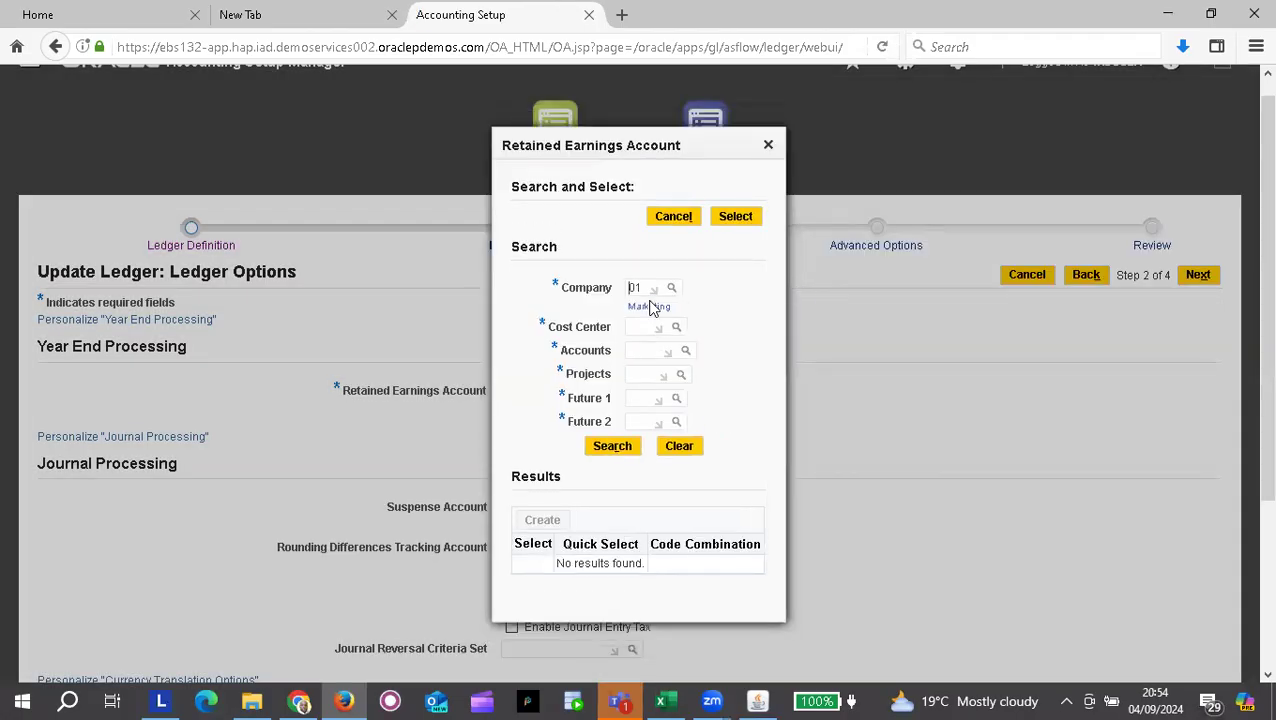
{"action": "left_click", "coordinate": [677, 330]}
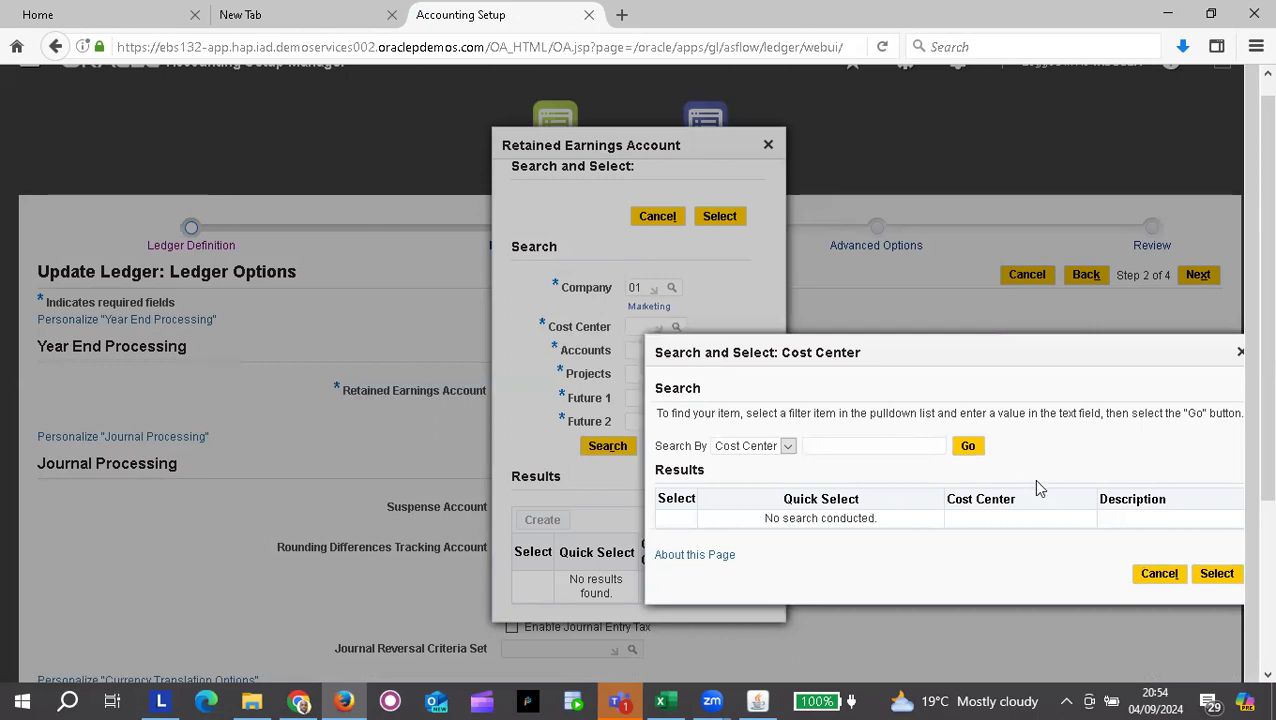
{"action": "left_click", "coordinate": [970, 449]}
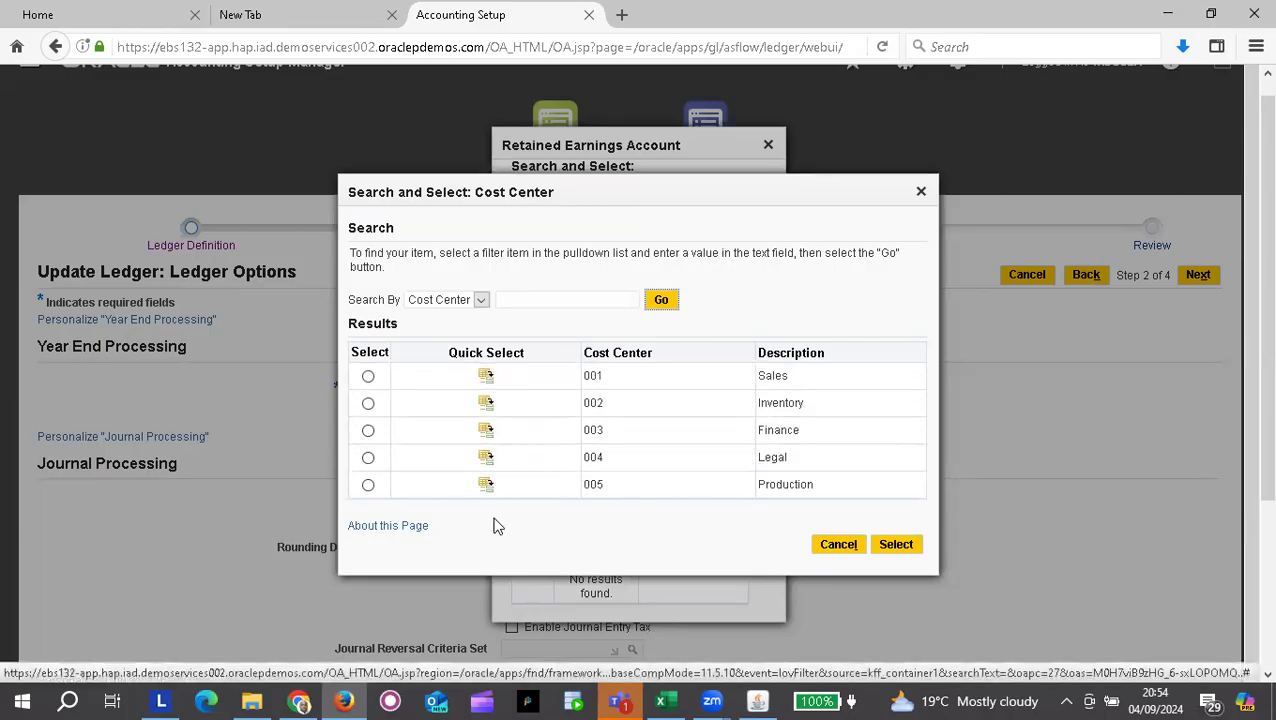
{"action": "left_click", "coordinate": [488, 432]}
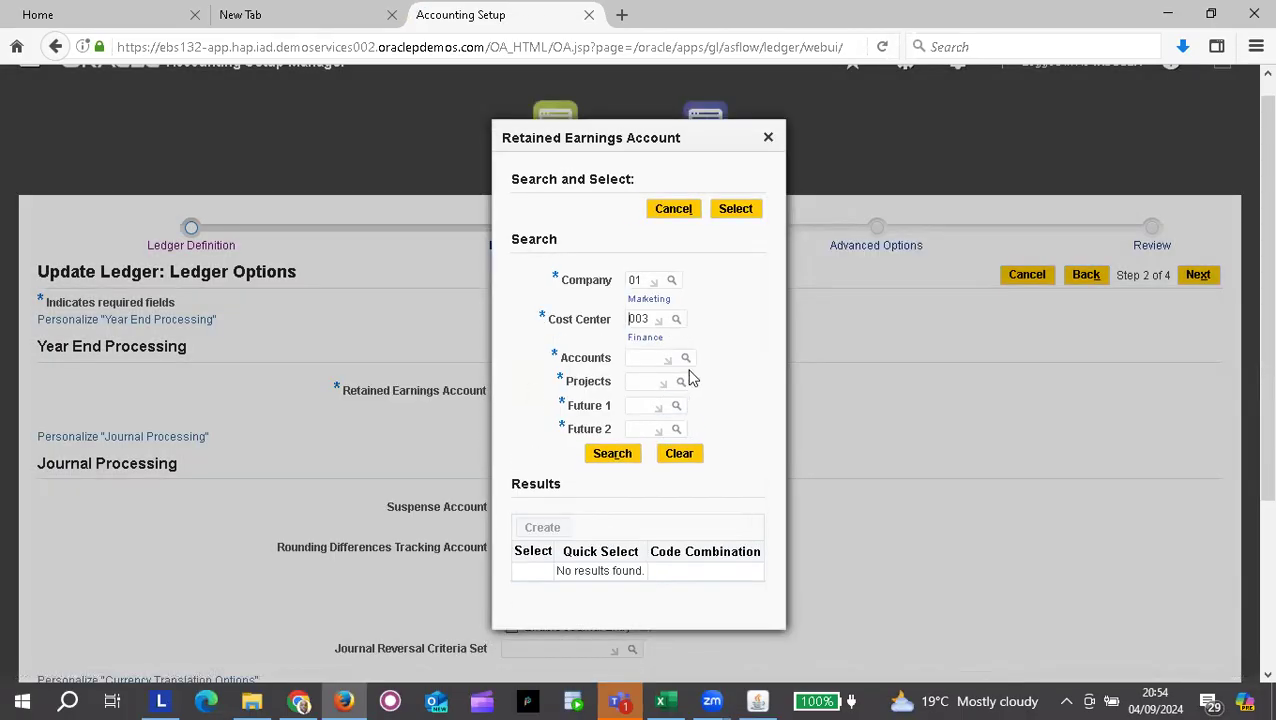
{"action": "left_click", "coordinate": [685, 359]}
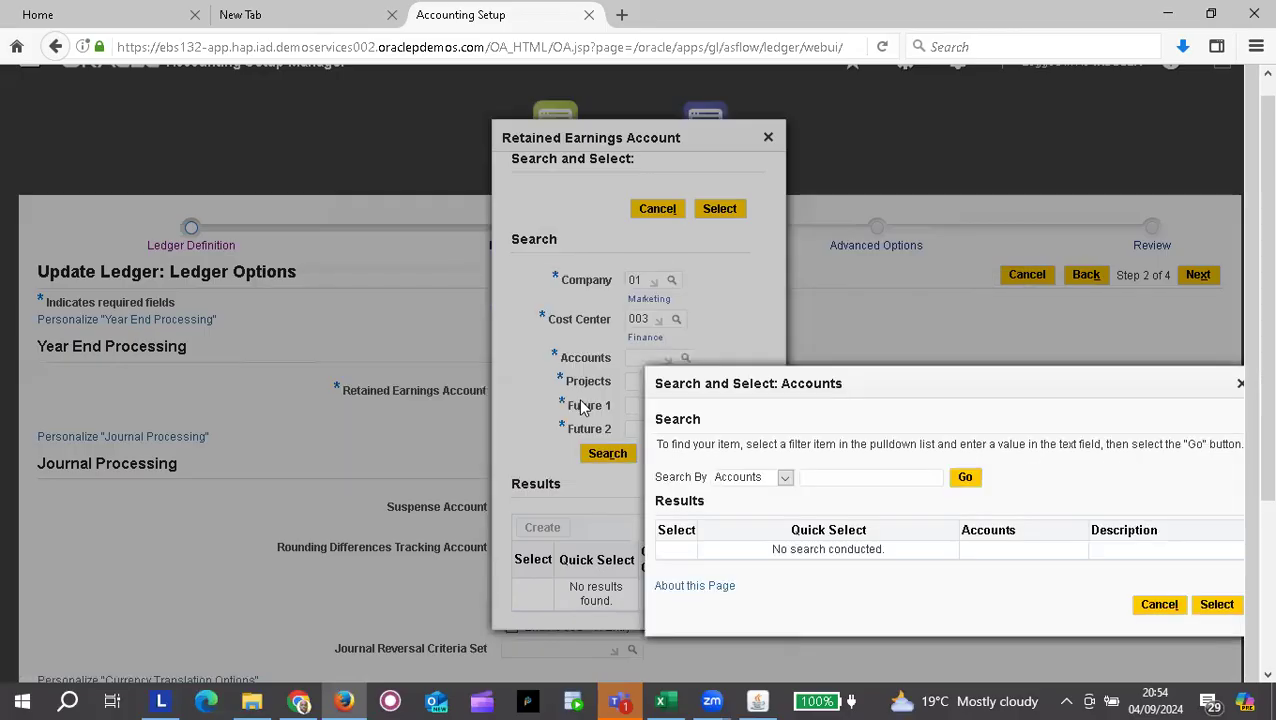
Step: Set the retained earnings combination's Account segment to 10127 Retained Earnings
{"action": "left_click_drag", "start_coordinate": [941, 380], "coordinate": [707, 305]}
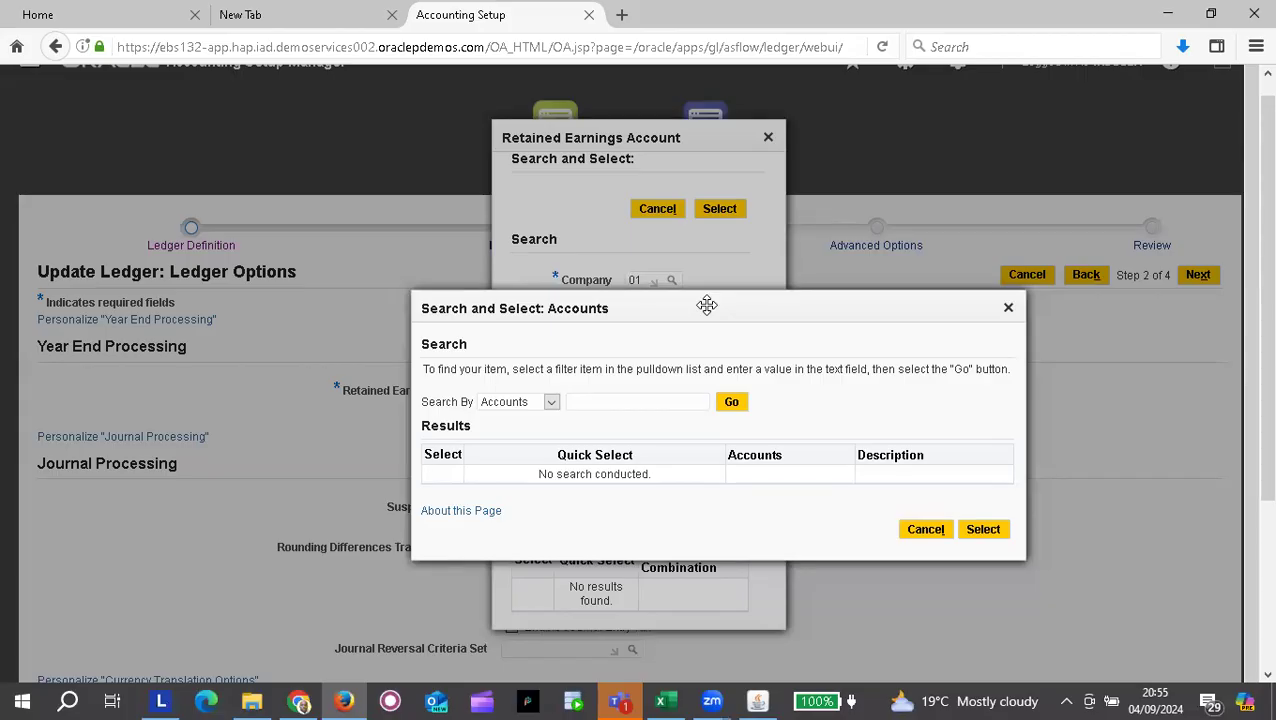
{"action": "left_click", "coordinate": [733, 405]}
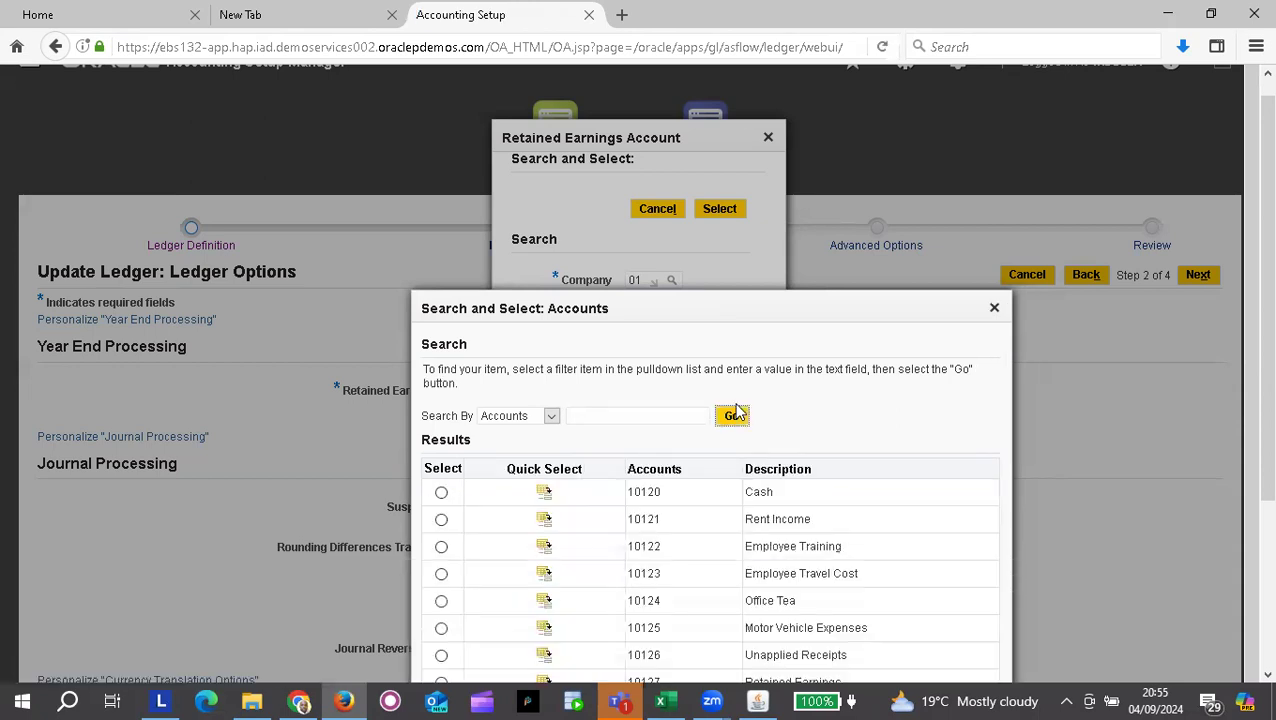
{"action": "left_click_drag", "start_coordinate": [759, 304], "coordinate": [732, 181]}
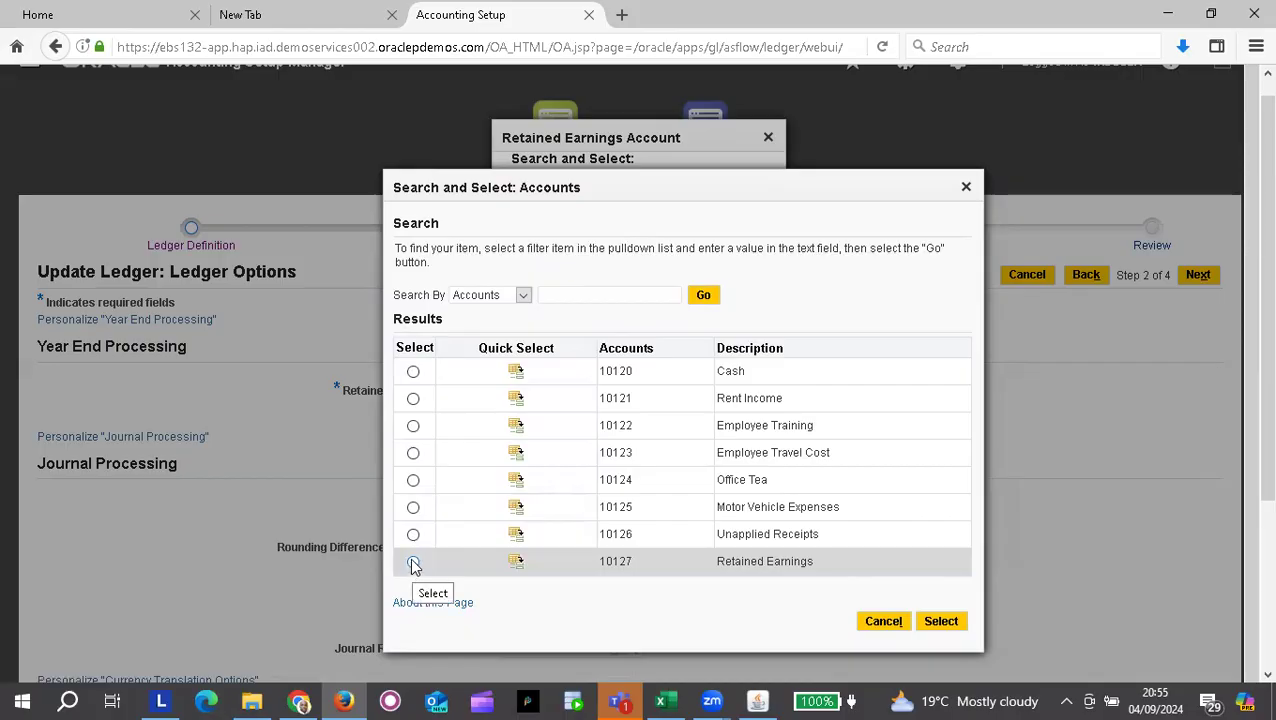
{"action": "left_click", "coordinate": [413, 427]}
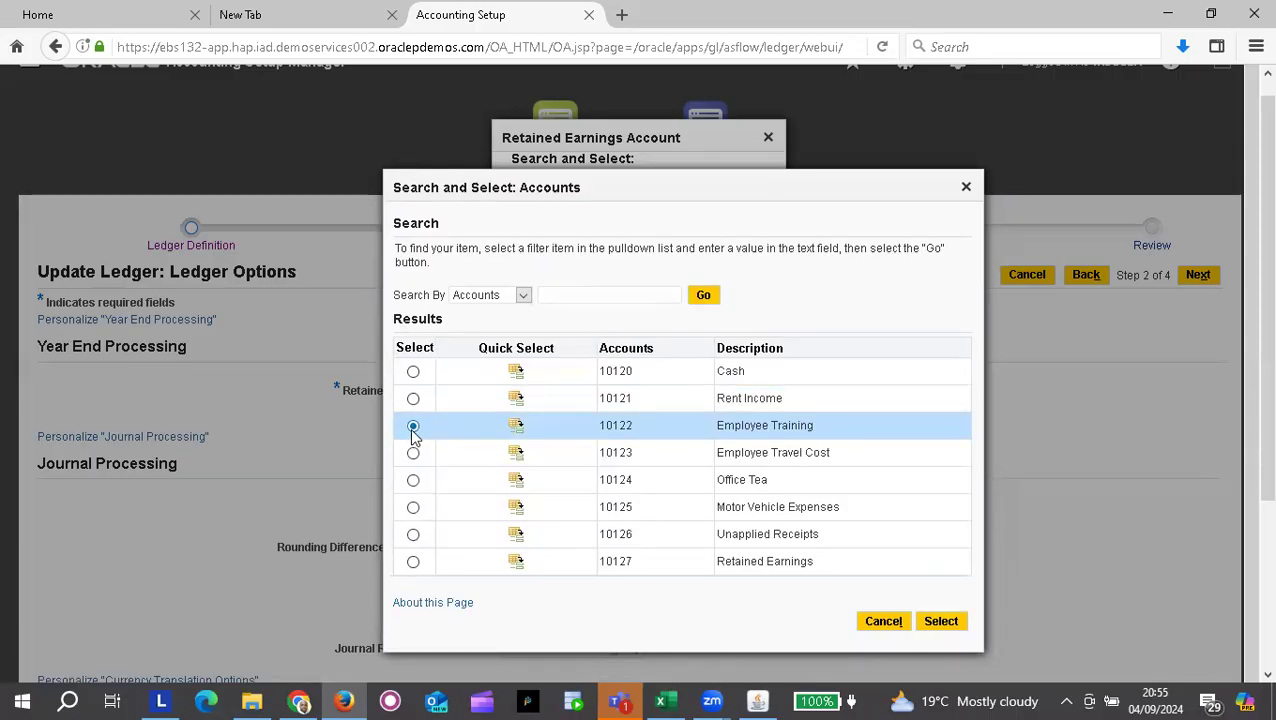
{"action": "left_click", "coordinate": [942, 622]}
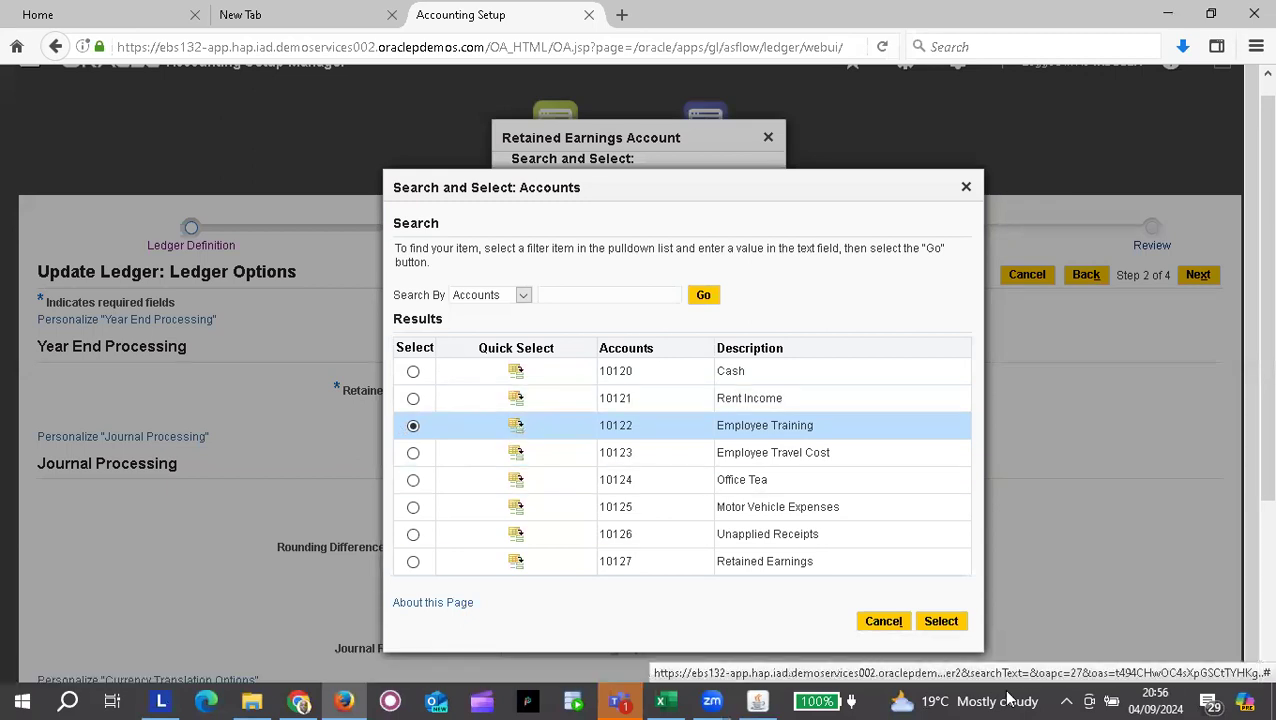
{"action": "left_click", "coordinate": [942, 623]}
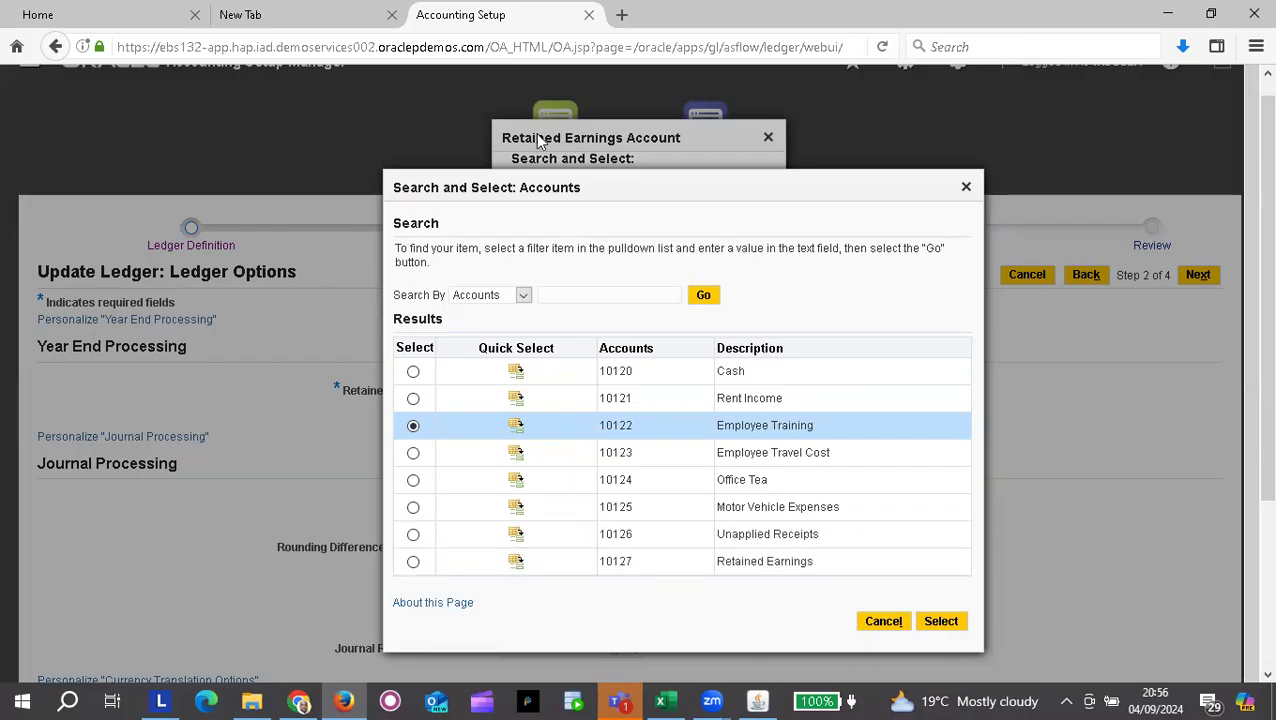
{"action": "left_click", "coordinate": [413, 563]}
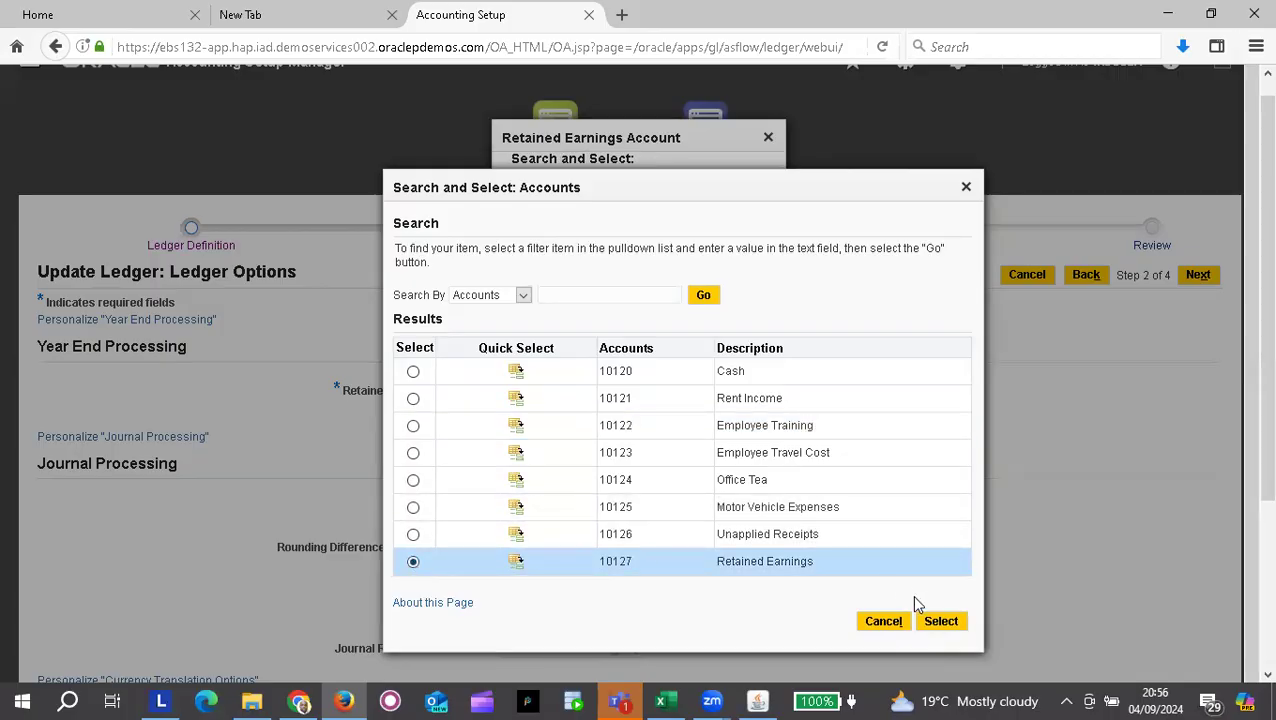
{"action": "left_click", "coordinate": [940, 624]}
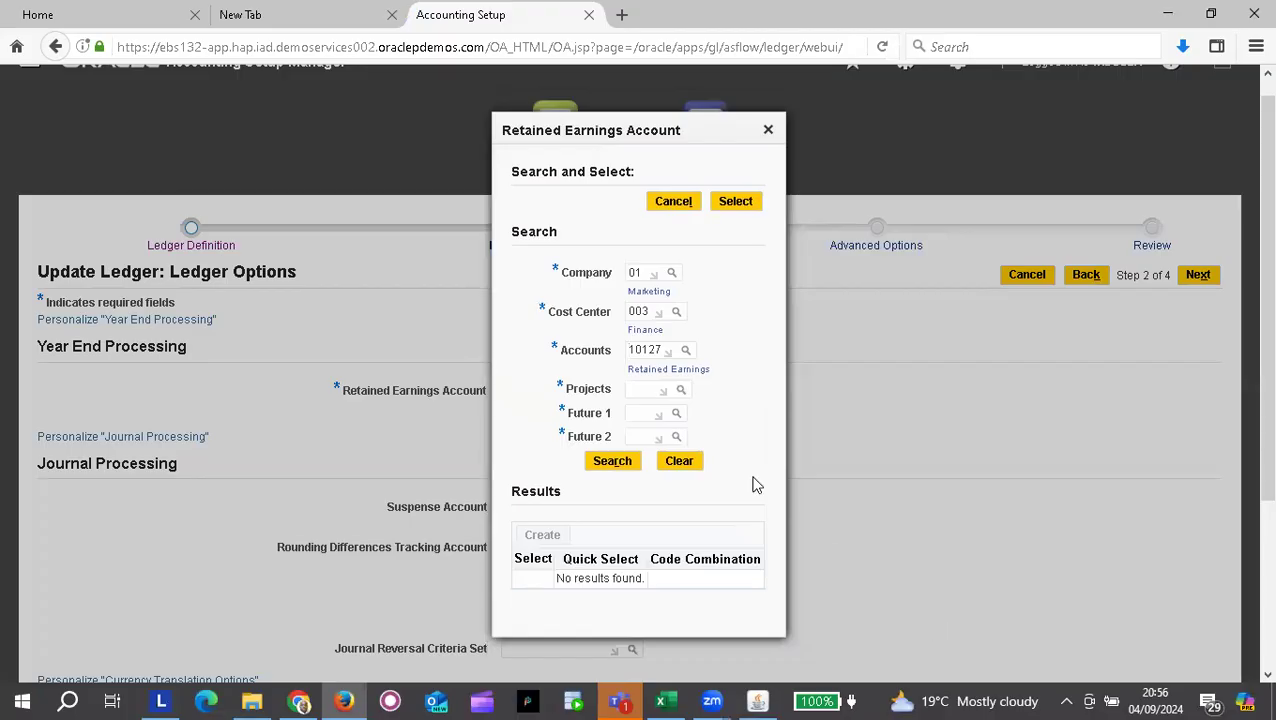
Step: Confirm the Projects lookup returns no items, then go to the Oracle Applications forms session
{"action": "left_click", "coordinate": [681, 392]}
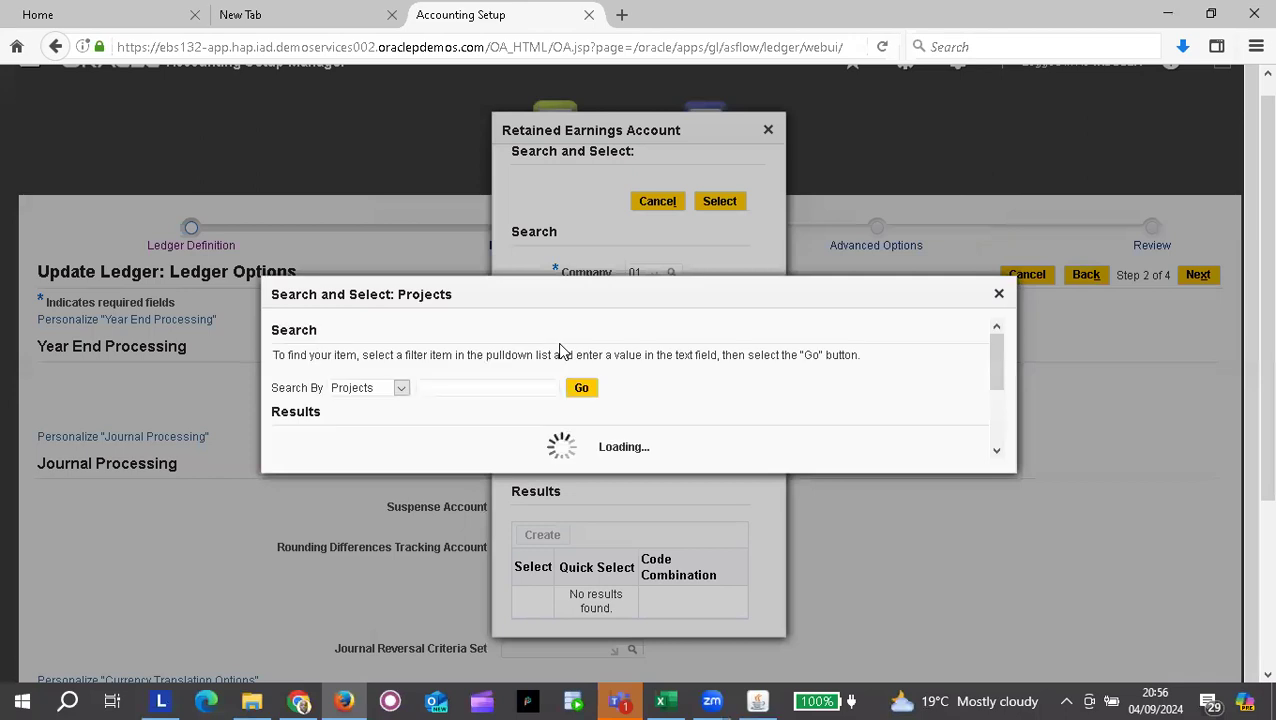
{"action": "left_click", "coordinate": [966, 511]}
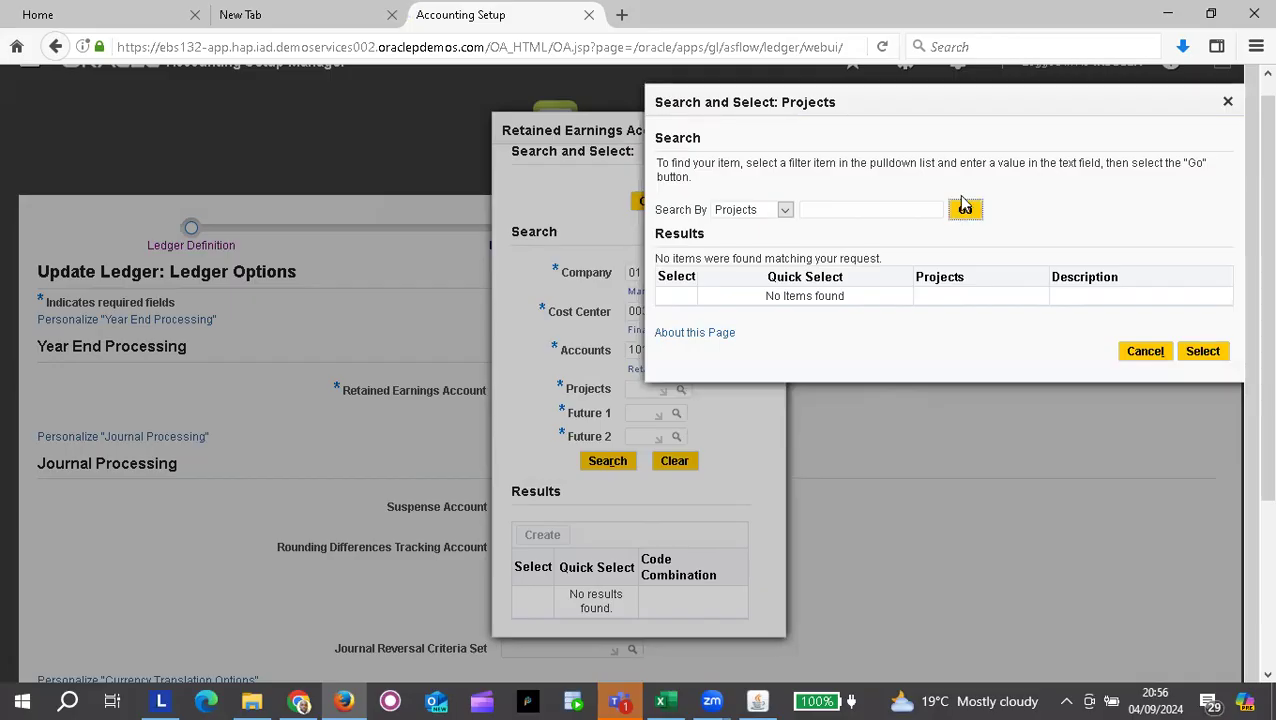
{"action": "left_click", "coordinate": [965, 210]}
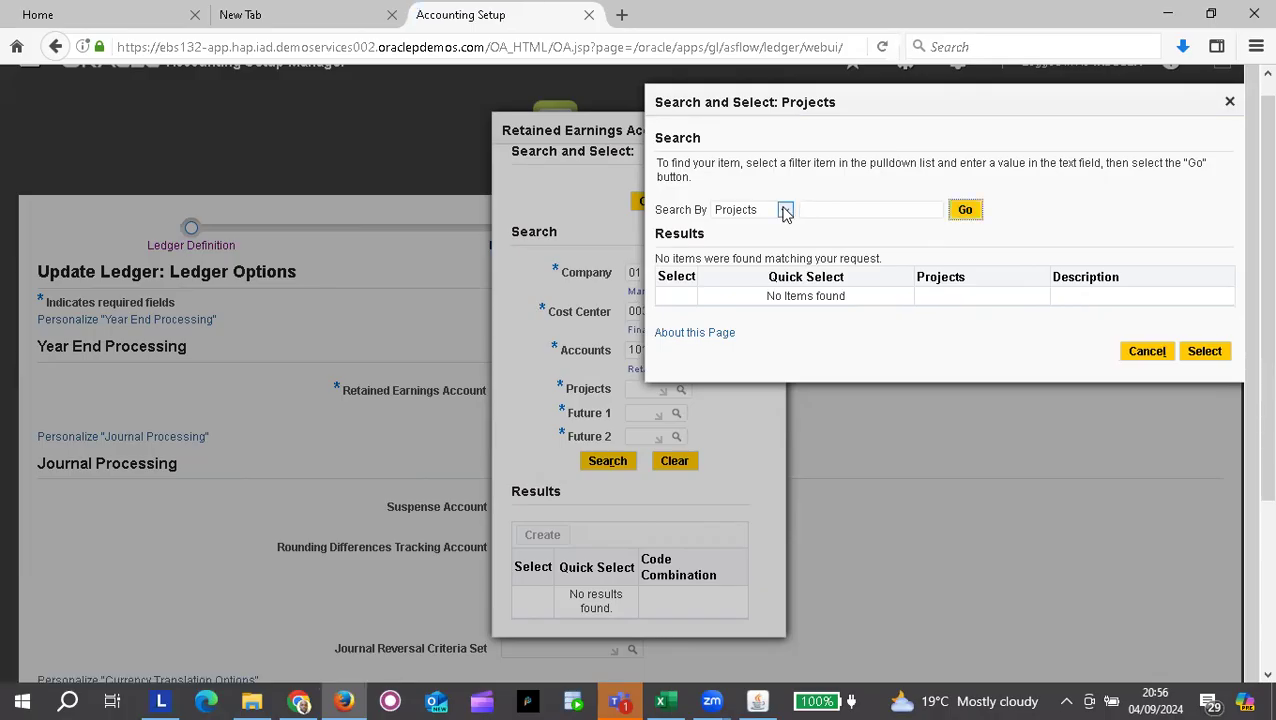
{"action": "left_click", "coordinate": [759, 700]}
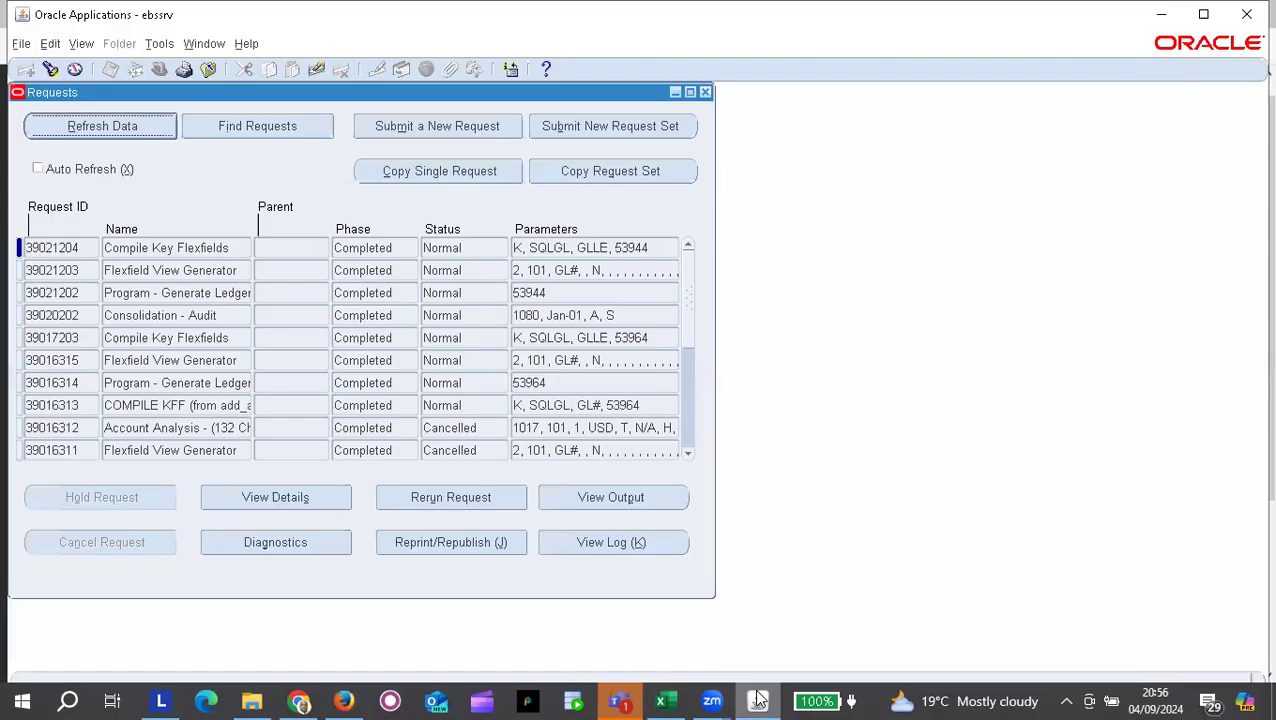
Step: Close the Requests and Key Flexfield Segments windows and open the Key Flexfield Segment Values form
{"action": "left_click", "coordinate": [705, 92]}
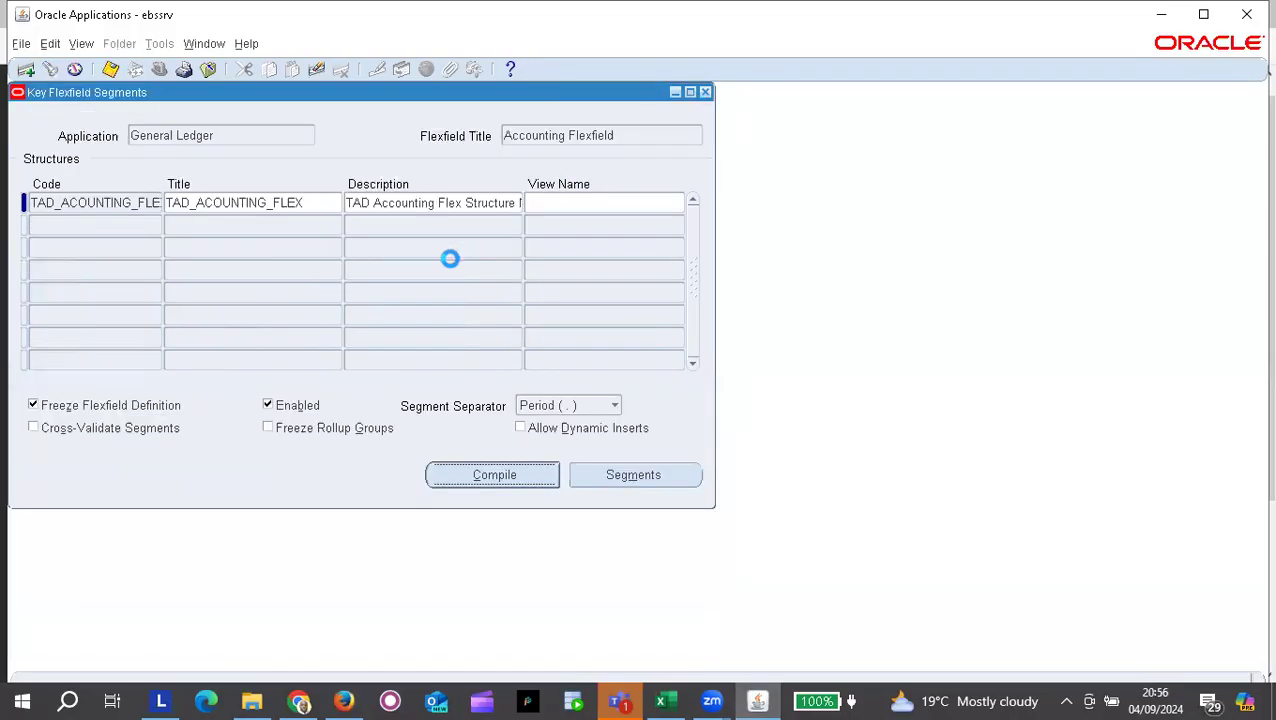
{"action": "left_click", "coordinate": [705, 92]}
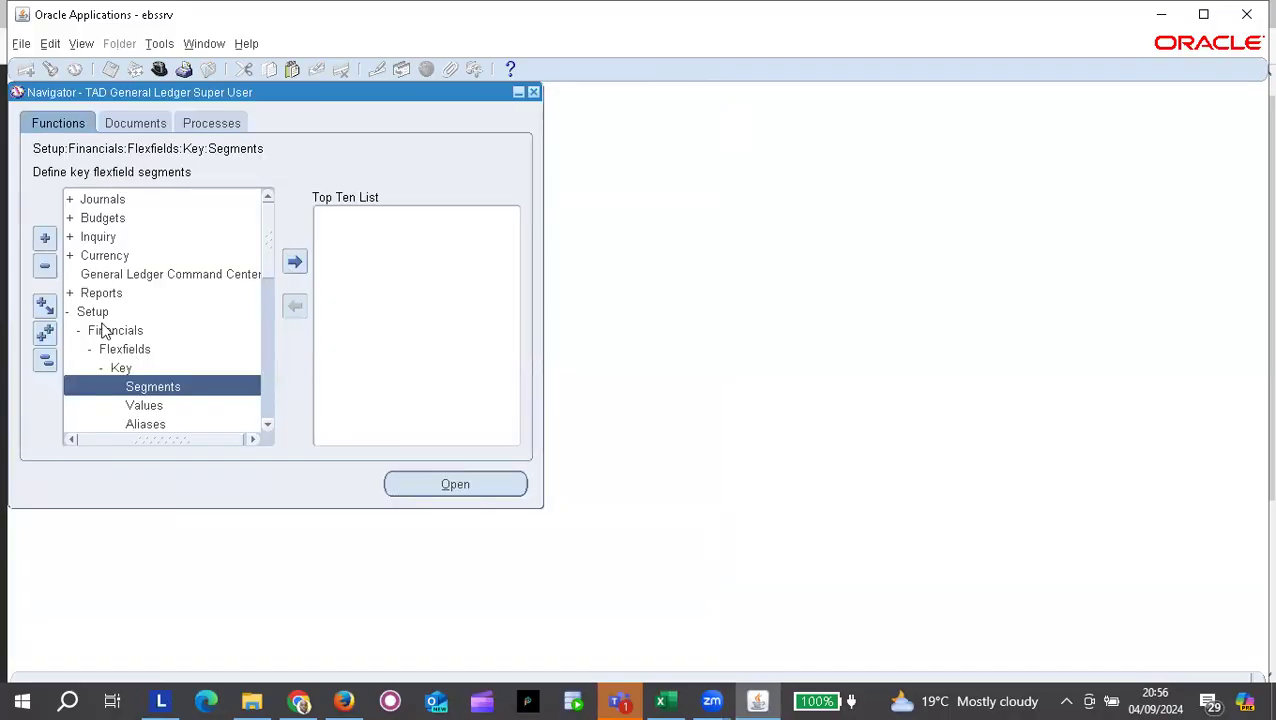
{"action": "scroll", "coordinate": [98, 331], "scroll_direction": "down", "scroll_amount": 4}
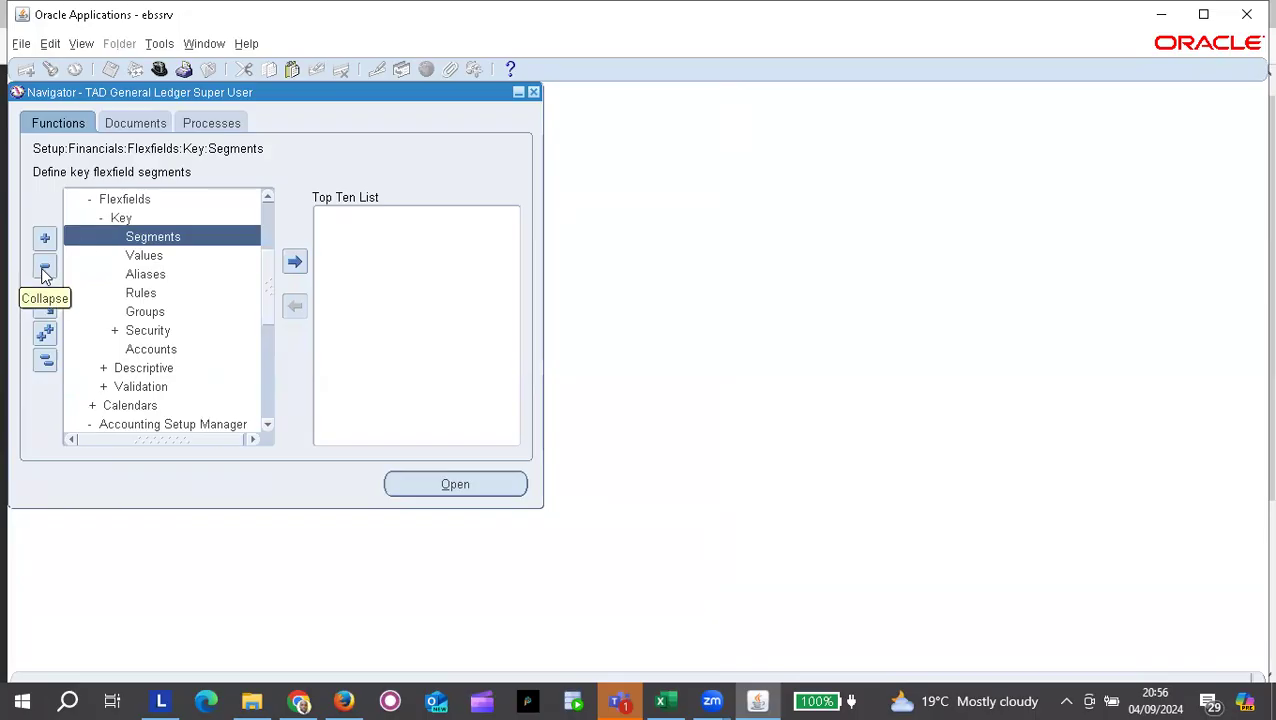
{"action": "left_click", "coordinate": [157, 256]}
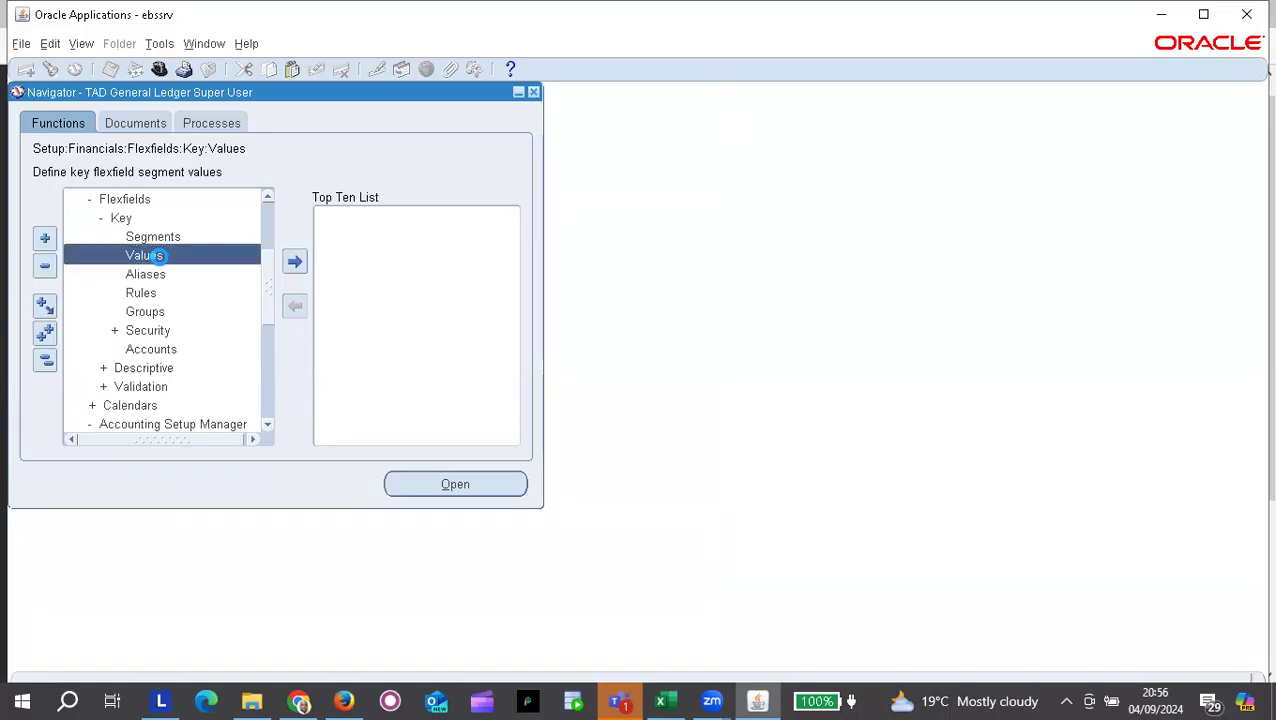
{"action": "double_click", "coordinate": [157, 256]}
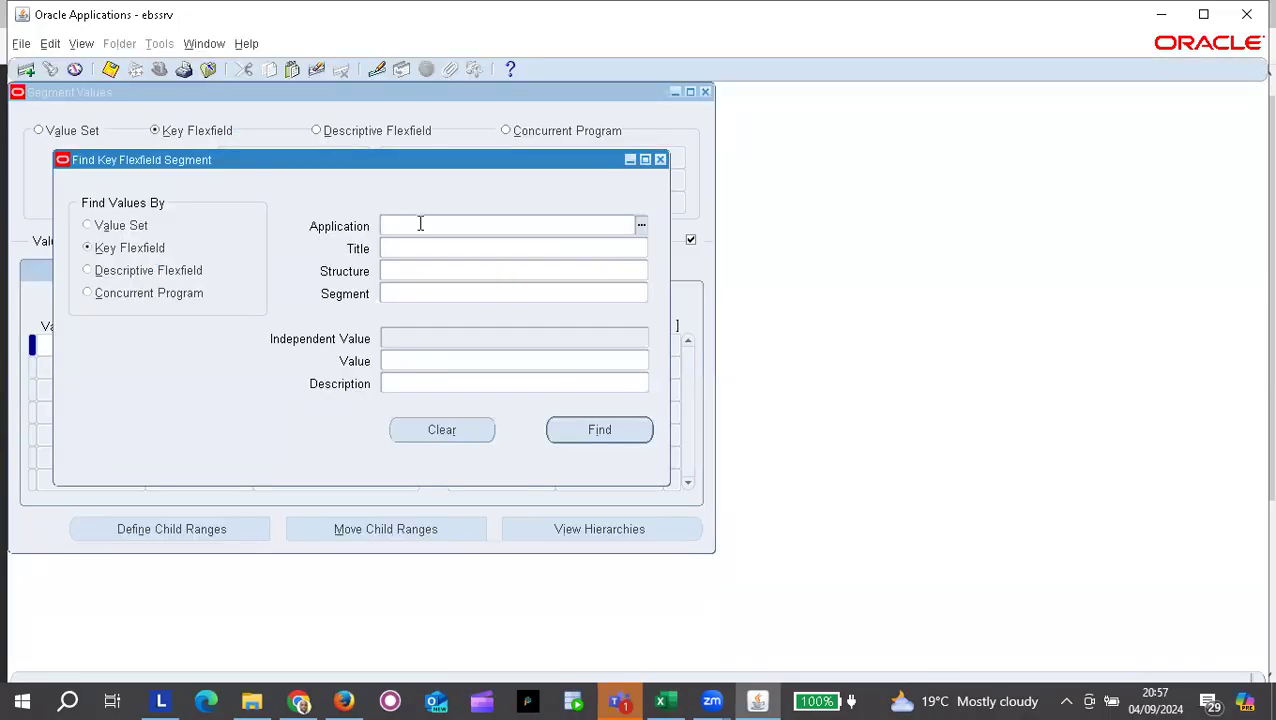
Step: Find the General Ledger Accounting Flexfield segment values for structure TAD_ACOUNTING_FLEX
{"action": "type", "text": "gener"}
{"action": "left_click", "coordinate": [419, 248]}
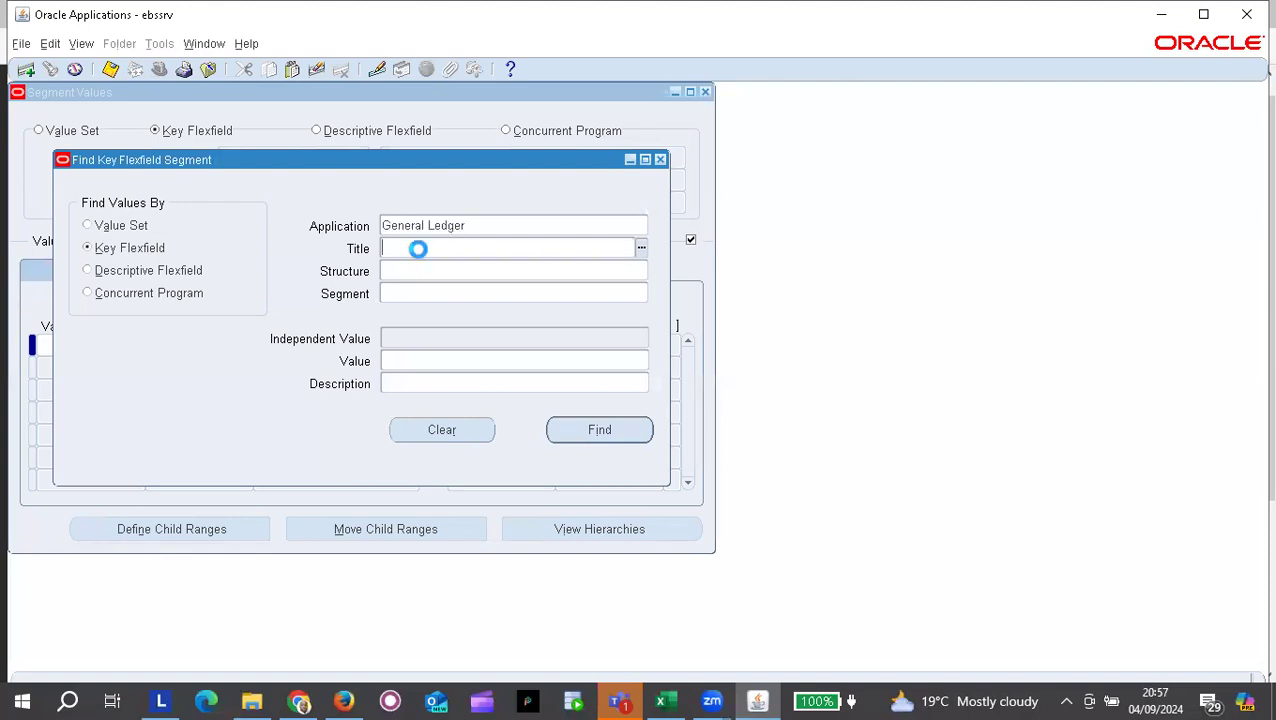
{"action": "type", "text": "account"}
{"action": "left_click", "coordinate": [431, 271]}
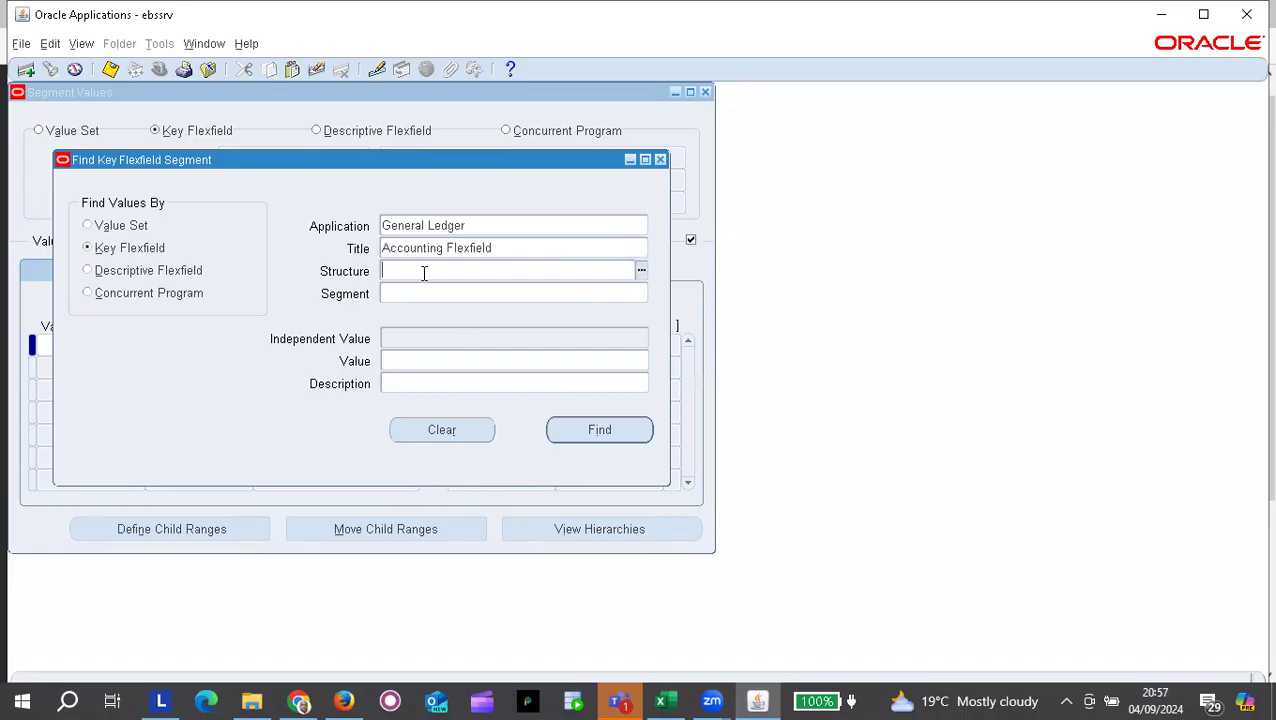
{"action": "type", "text": "TAd"}
{"action": "key", "text": "Tab"}
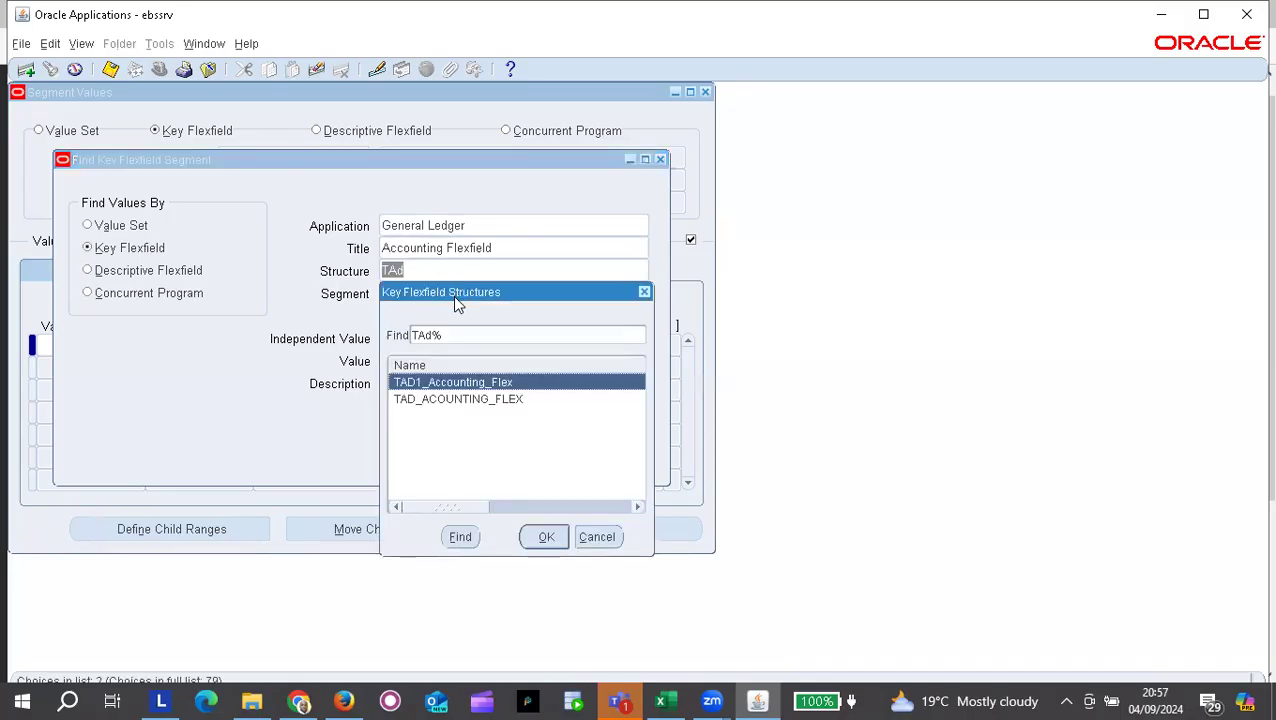
{"action": "left_click", "coordinate": [471, 404]}
{"action": "double_click", "coordinate": [471, 403]}
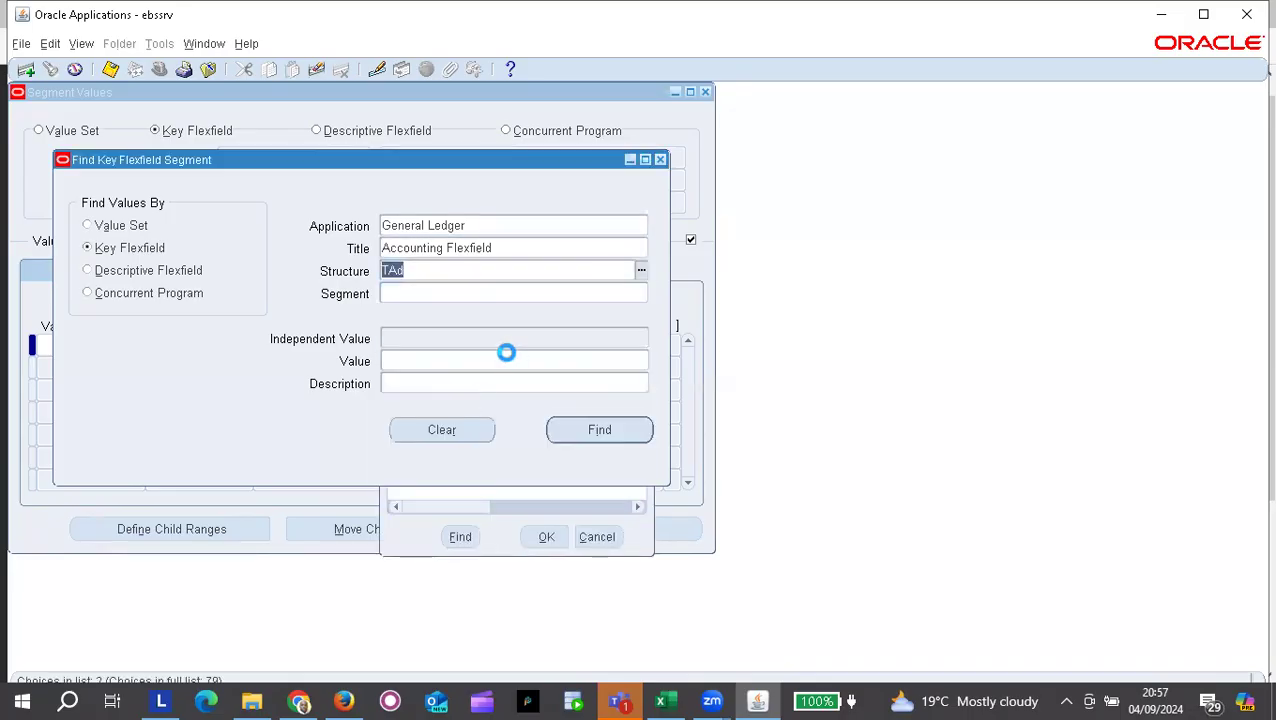
{"action": "left_click", "coordinate": [580, 430]}
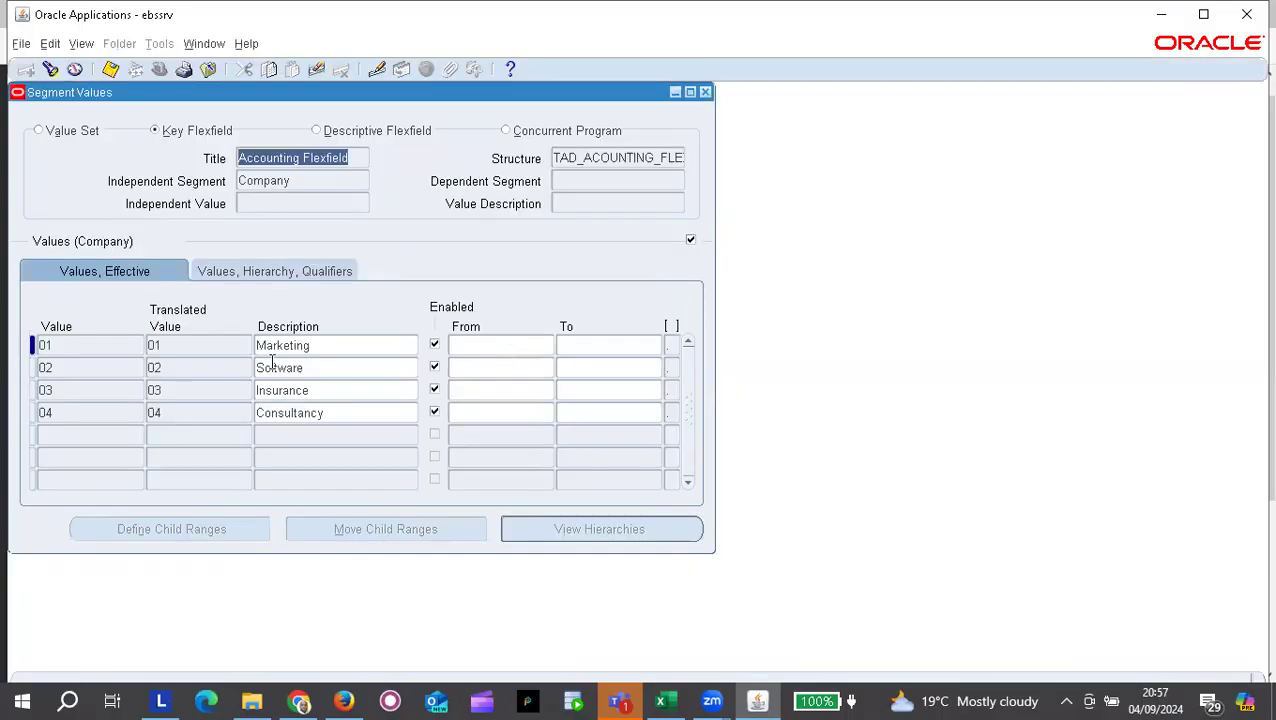
Step: Move to the Projects segment and enter a first value in its list
{"action": "key", "text": "Down"}
{"action": "key", "text": "Down"}
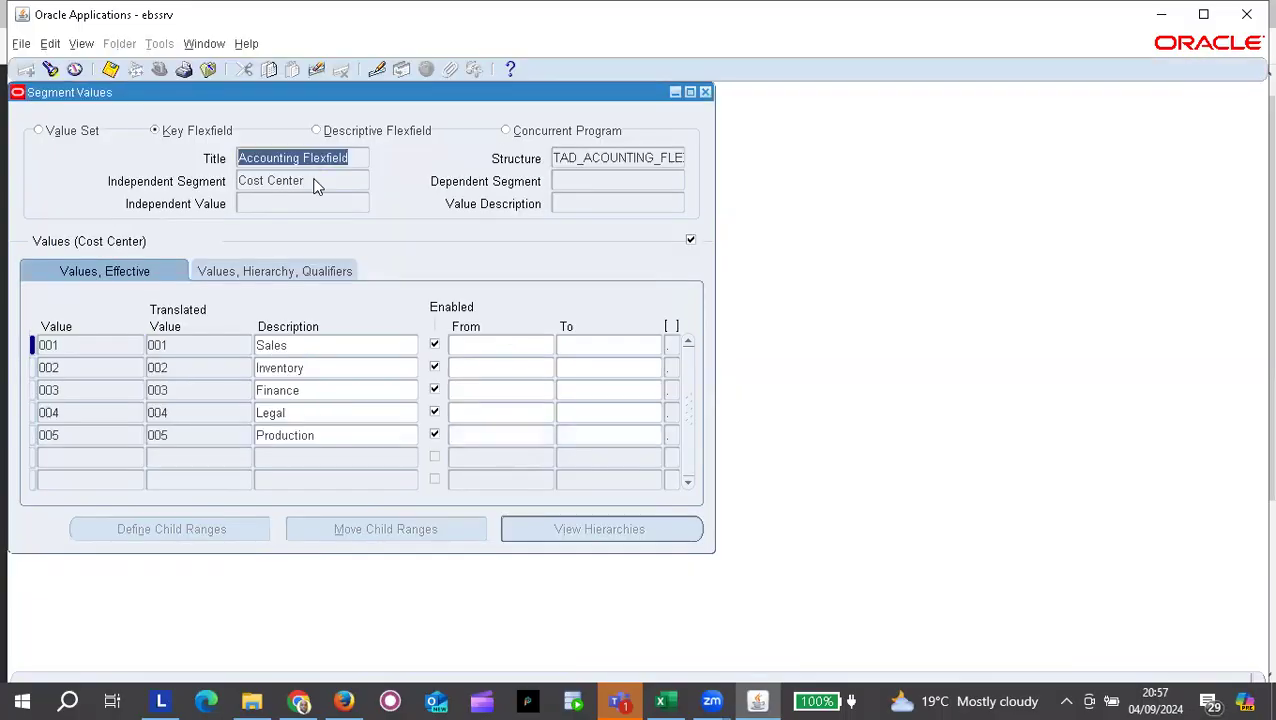
{"action": "key", "text": "Down"}
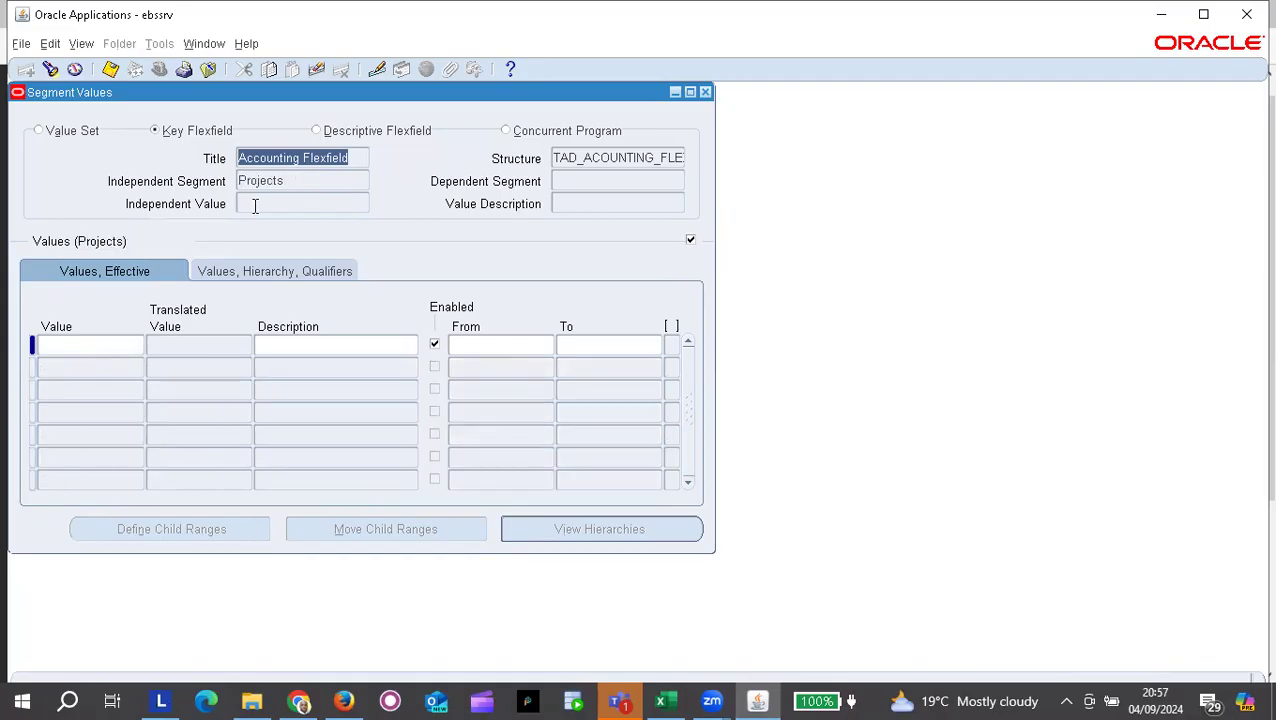
{"action": "left_click", "coordinate": [95, 344]}
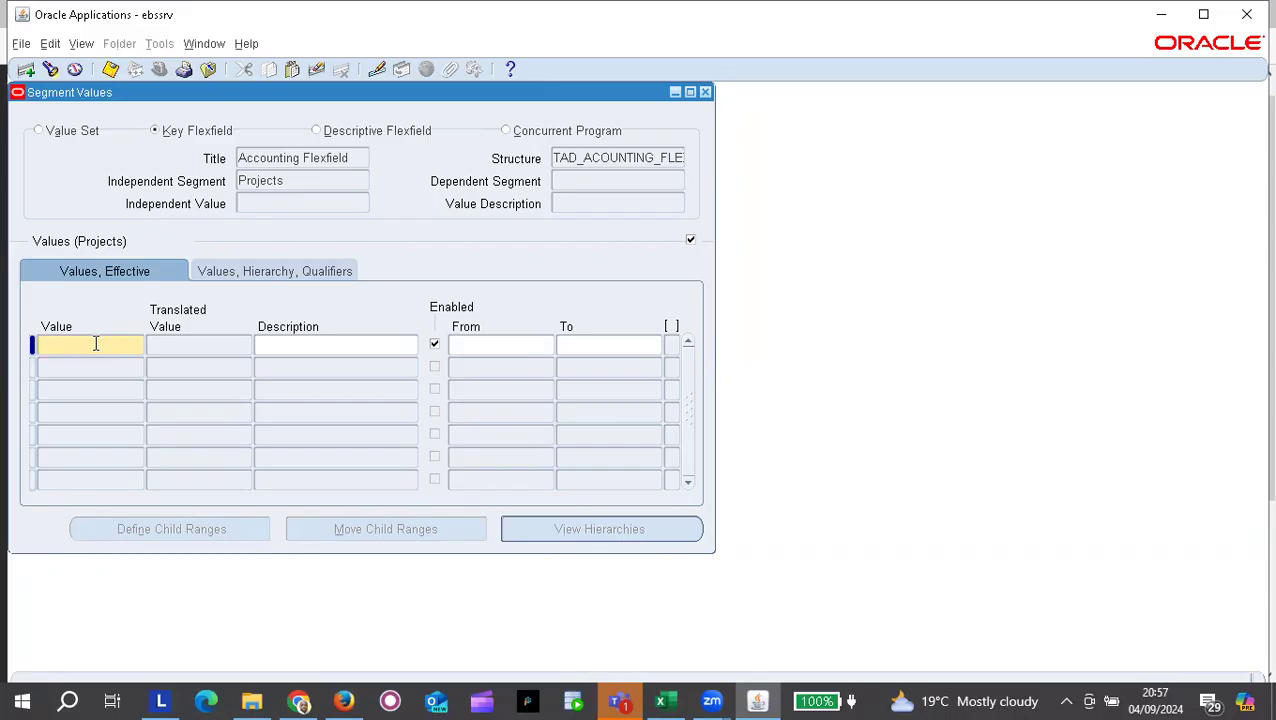
{"action": "type", "text": "0"}
{"action": "key", "text": "BackSpace"}
{"action": "type", "text": "1"}
{"action": "left_click", "coordinate": [258, 343]}
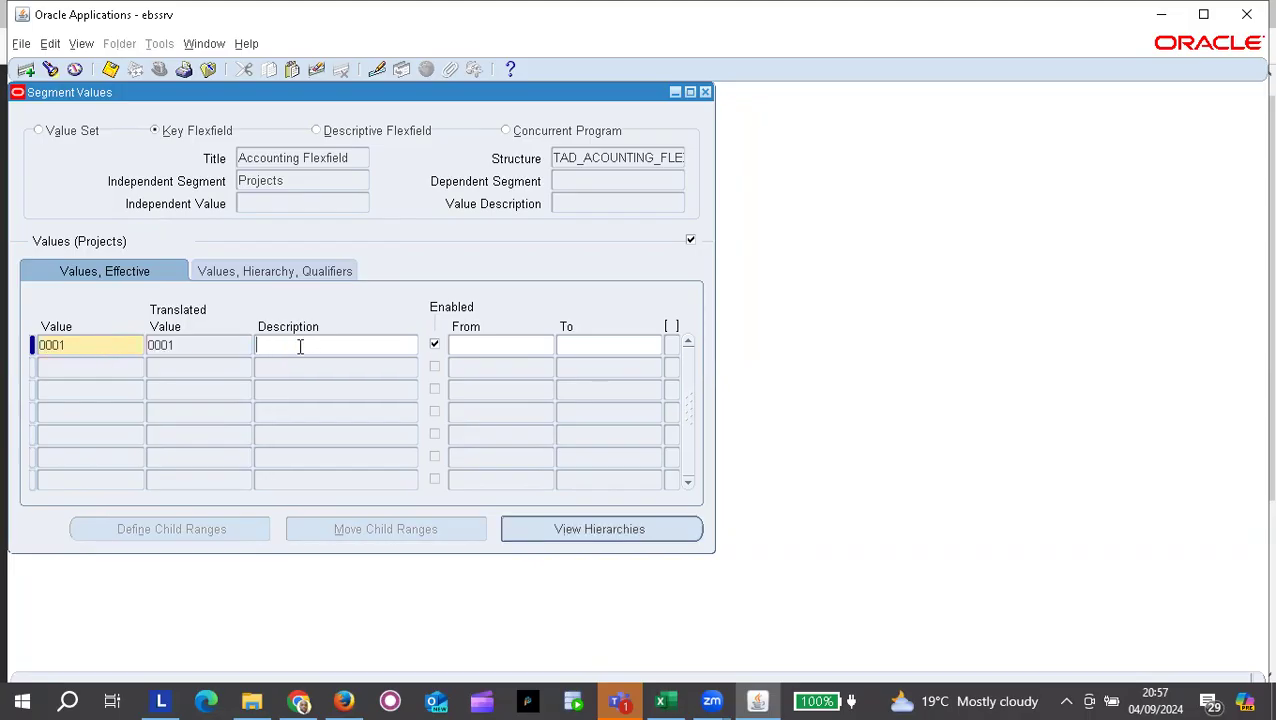
Step: Correct the first Projects value to 0000 with description Default and start a new row
{"action": "left_click", "coordinate": [63, 344]}
{"action": "double_click", "coordinate": [66, 344]}
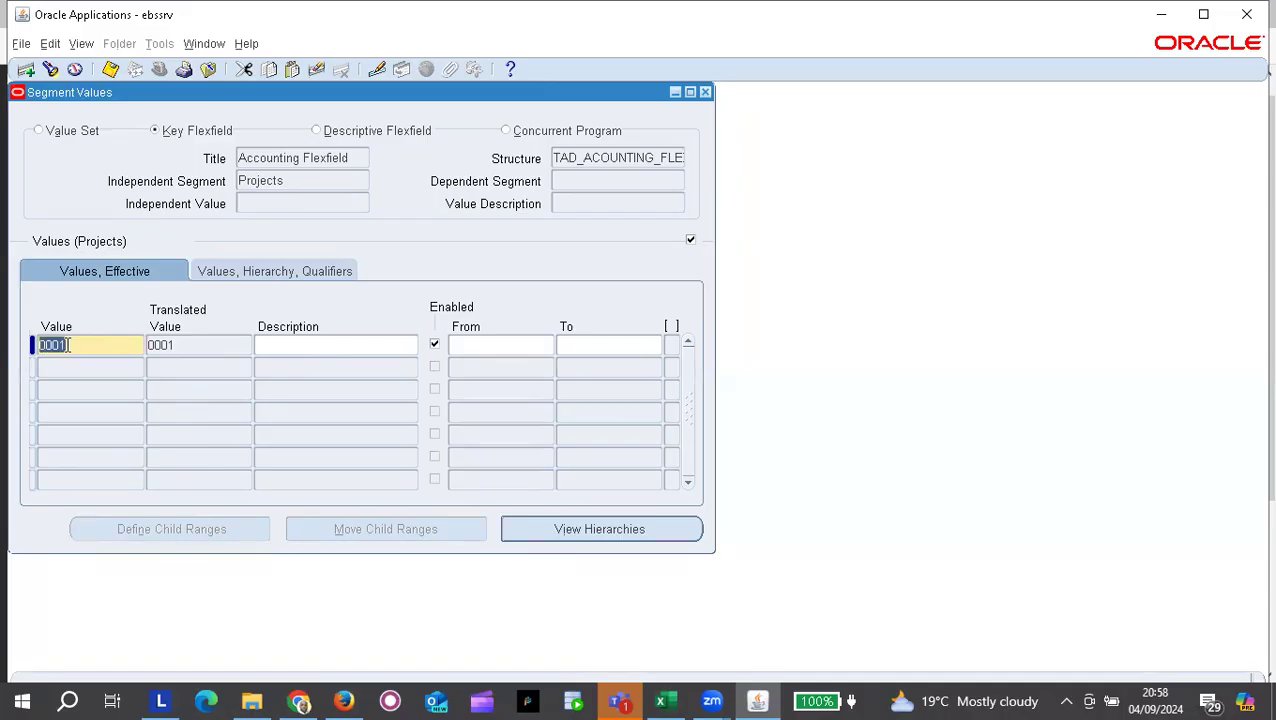
{"action": "type", "text": "2000"}
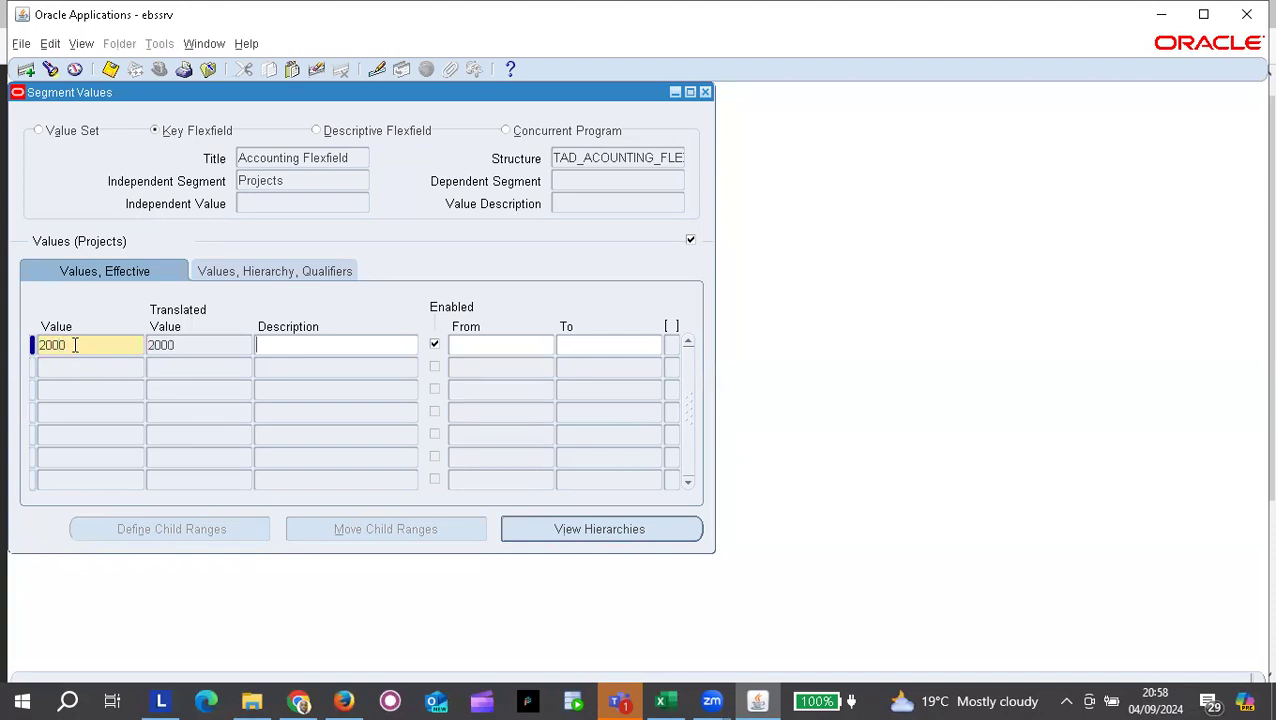
{"action": "double_click", "coordinate": [78, 344]}
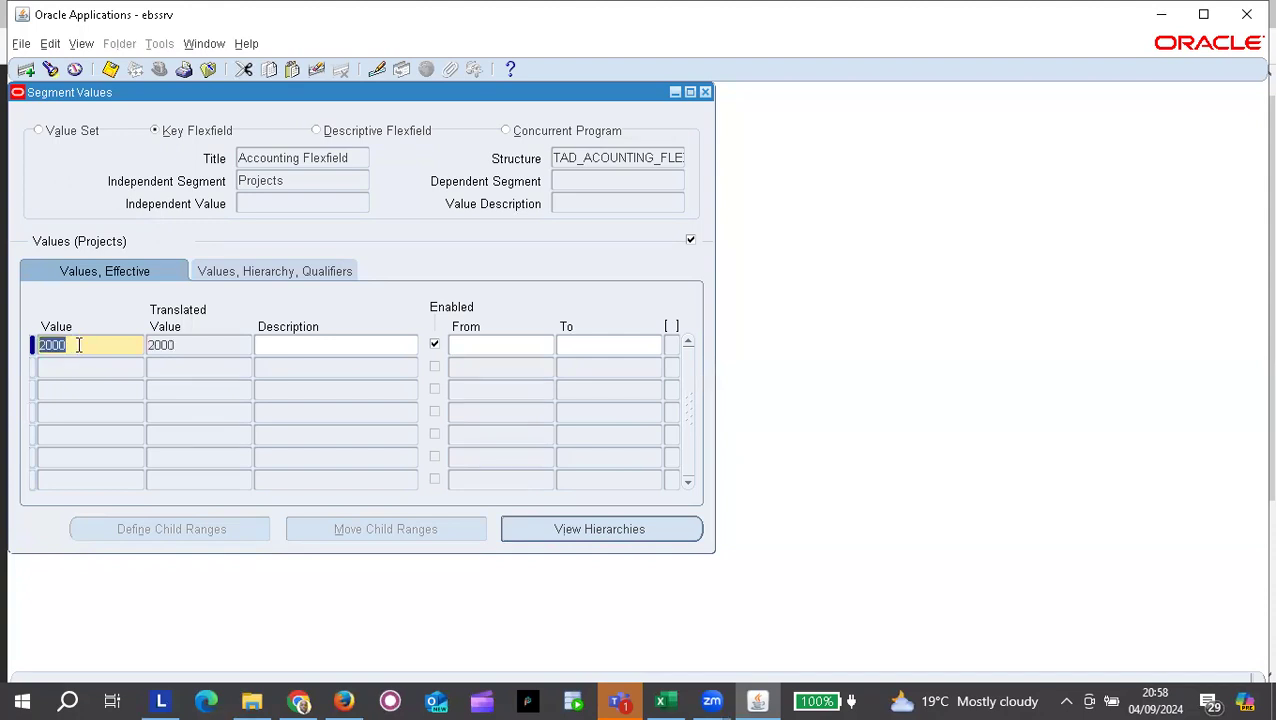
{"action": "type", "text": "0000"}
{"action": "left_click", "coordinate": [310, 348]}
{"action": "type", "text": "Do"}
{"action": "key", "text": "BackSpace"}
{"action": "type", "text": "efaul"}
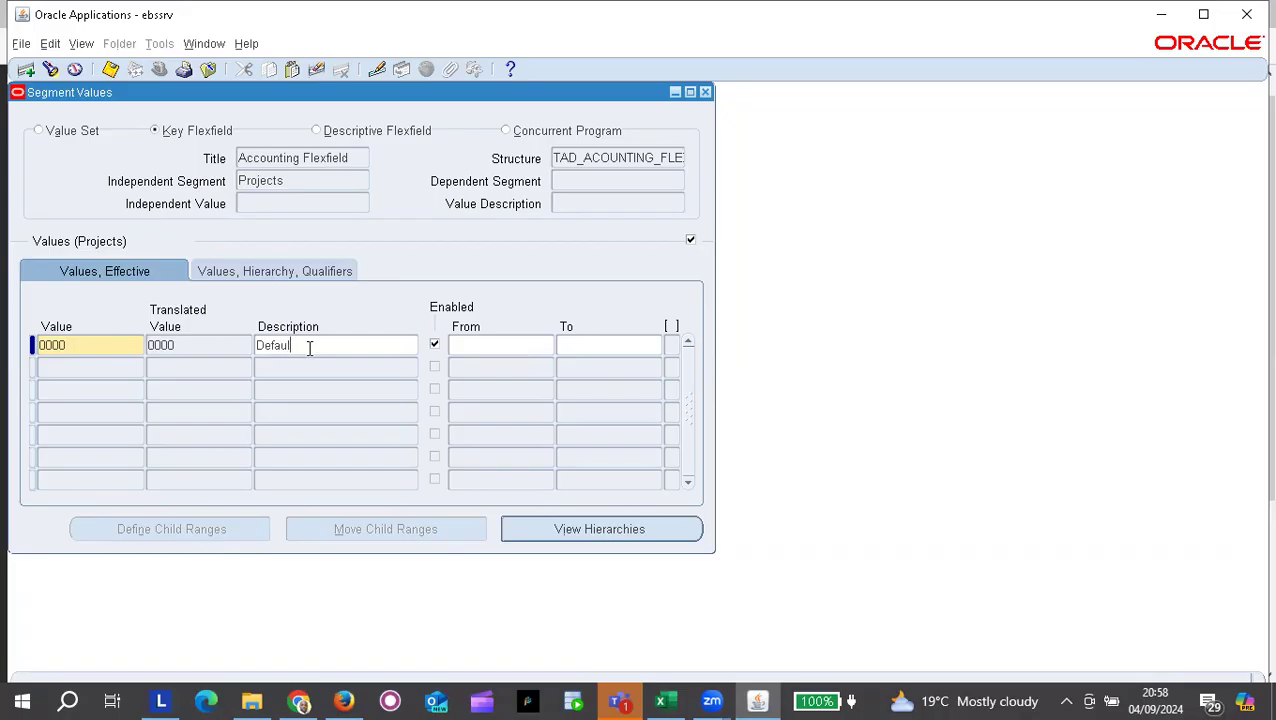
{"action": "type", "text": "t"}
{"action": "left_click", "coordinate": [115, 367]}
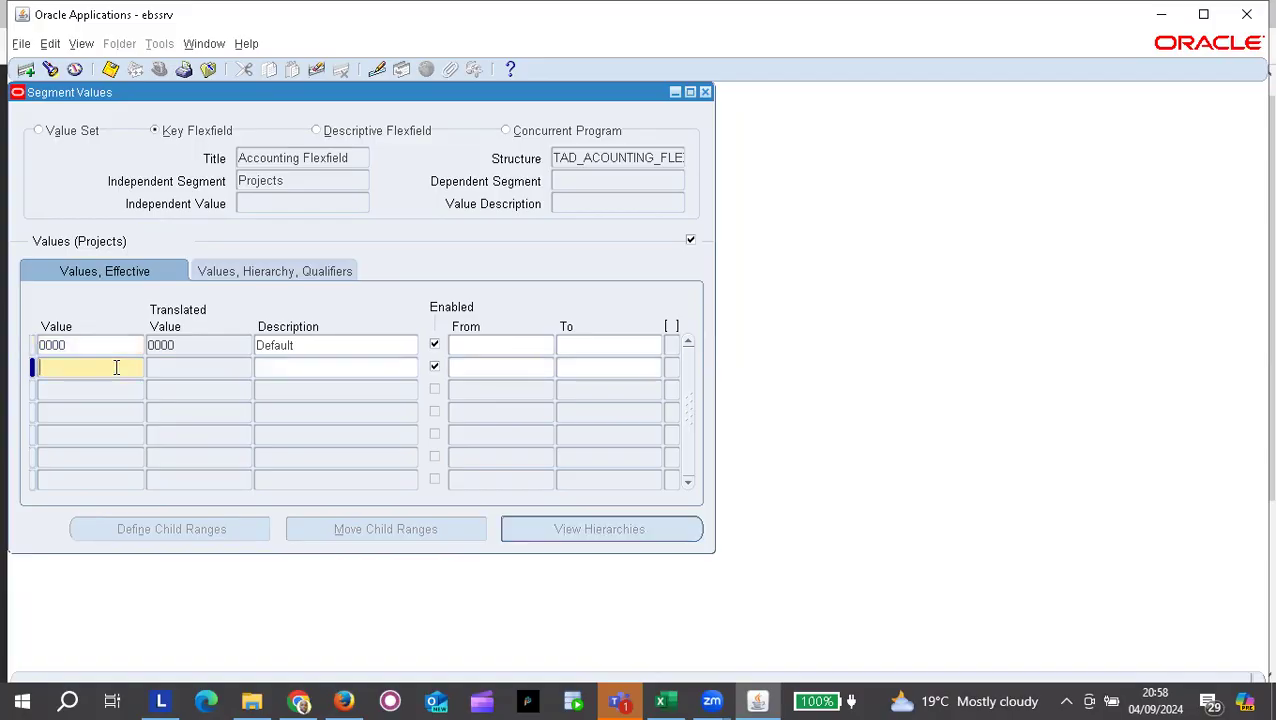
Step: Add Projects values 1000 Tower Projects and 2000 Line Projects
{"action": "type", "text": "1000"}
{"action": "key", "text": "Tab"}
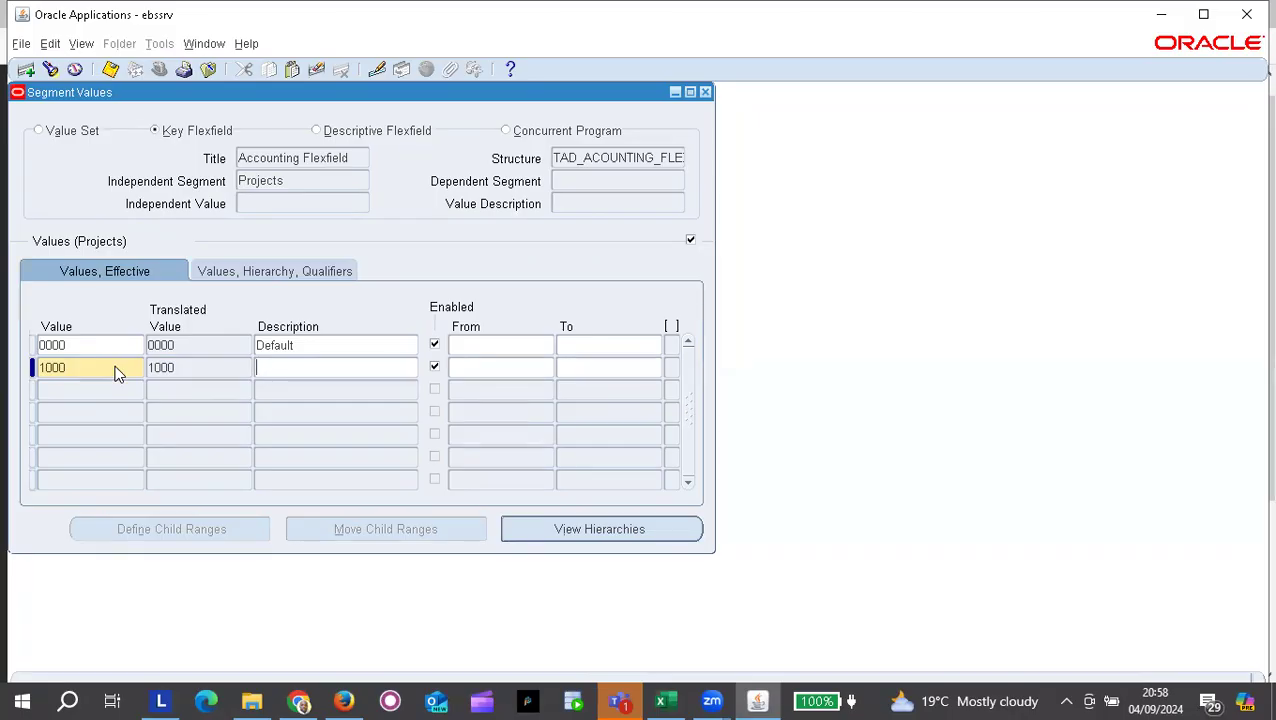
{"action": "type", "text": "Tower"}
{"action": "left_click", "coordinate": [114, 368]}
{"action": "type", "text": "Projects"}
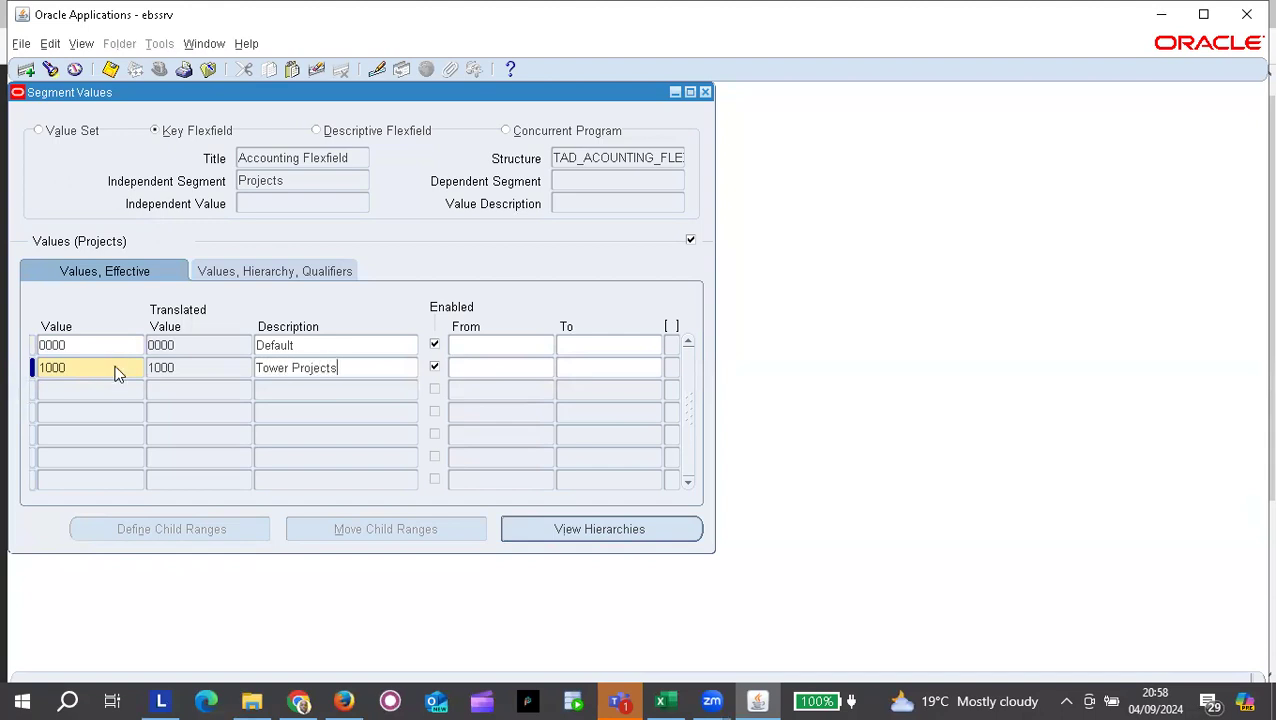
{"action": "left_click", "coordinate": [50, 389]}
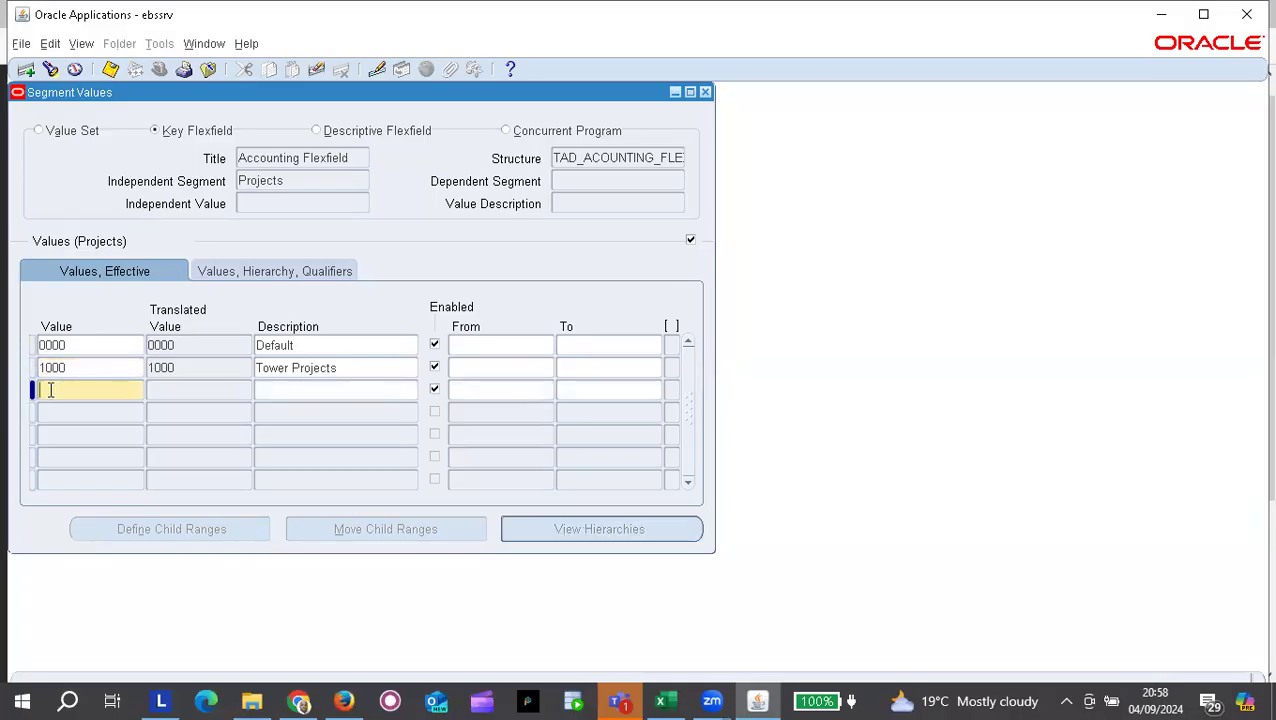
{"action": "type", "text": "2000"}
{"action": "key", "text": "Tab"}
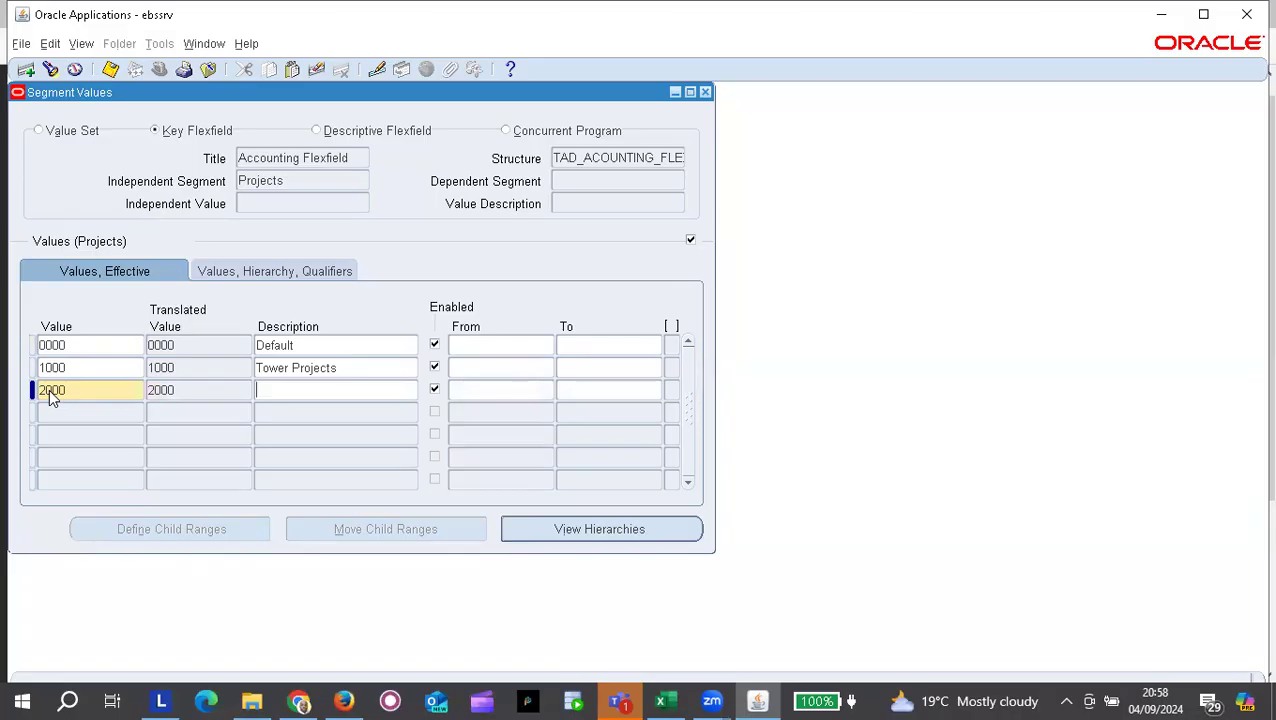
{"action": "type", "text": "Line Projects"}
Step: Add Projects values 3000 Water Projects and 4000 Power Projects
{"action": "left_click", "coordinate": [48, 409]}
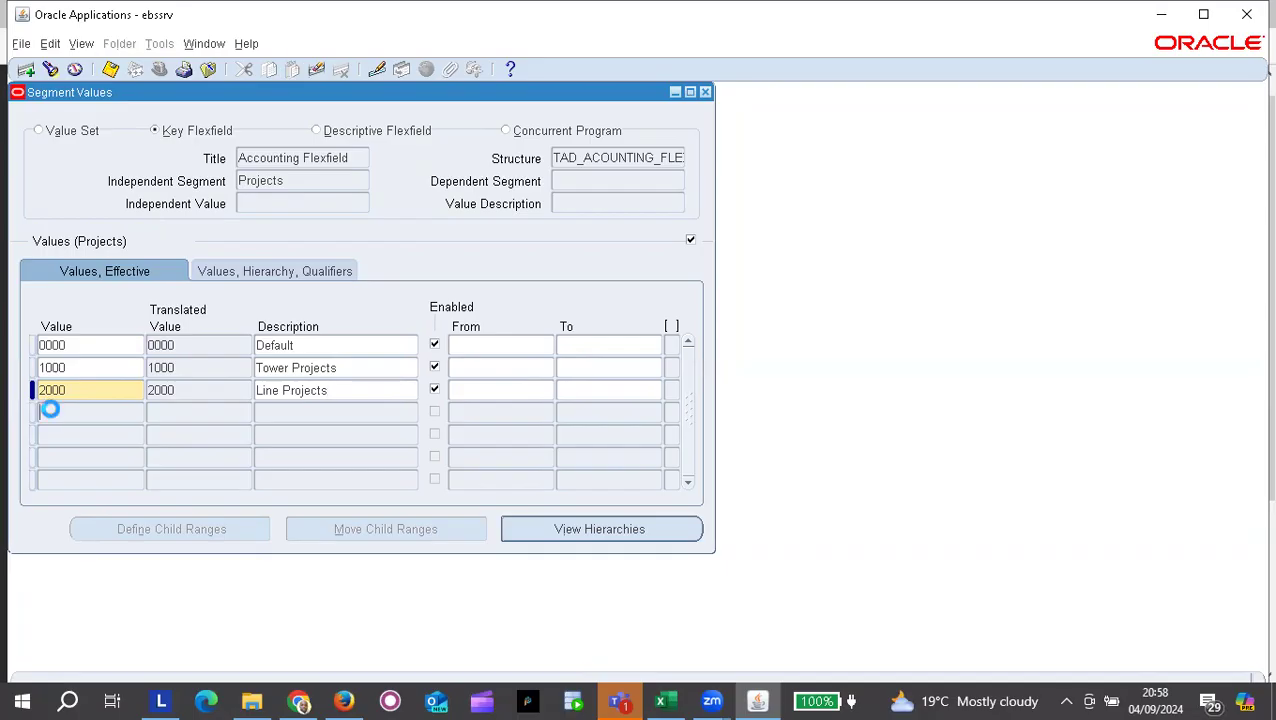
{"action": "type", "text": "3000"}
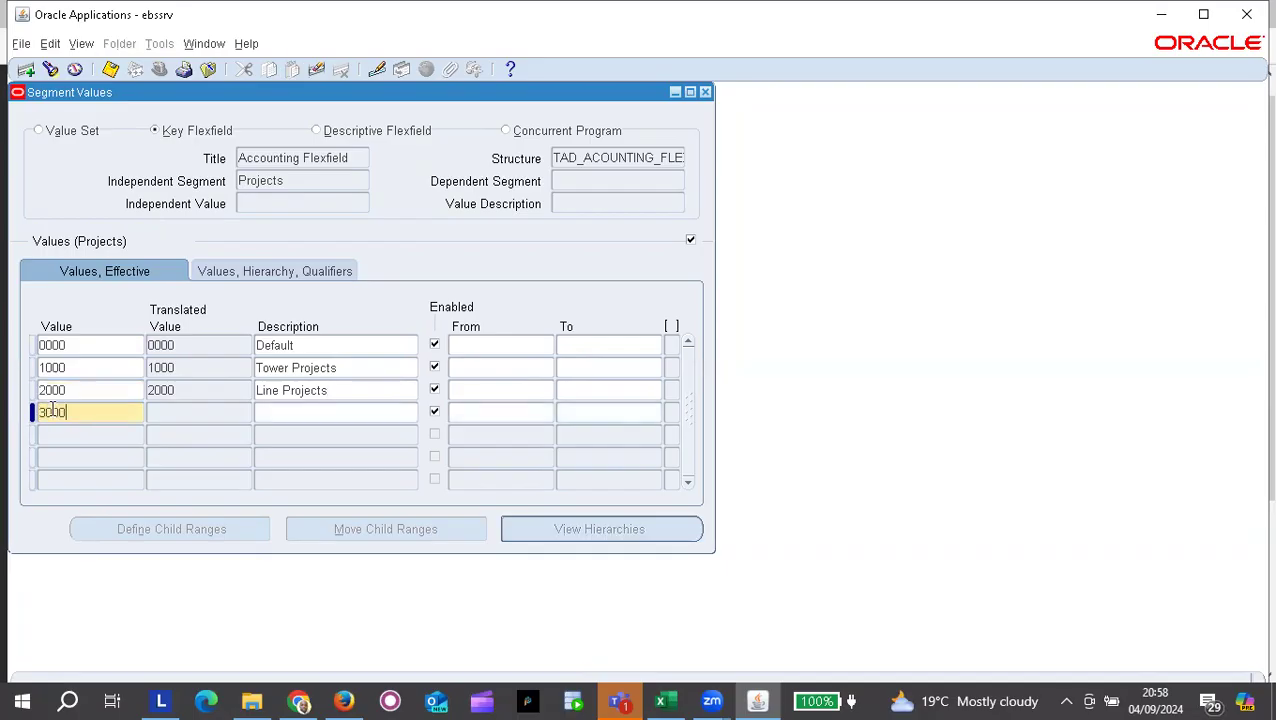
{"action": "key", "text": "Tab"}
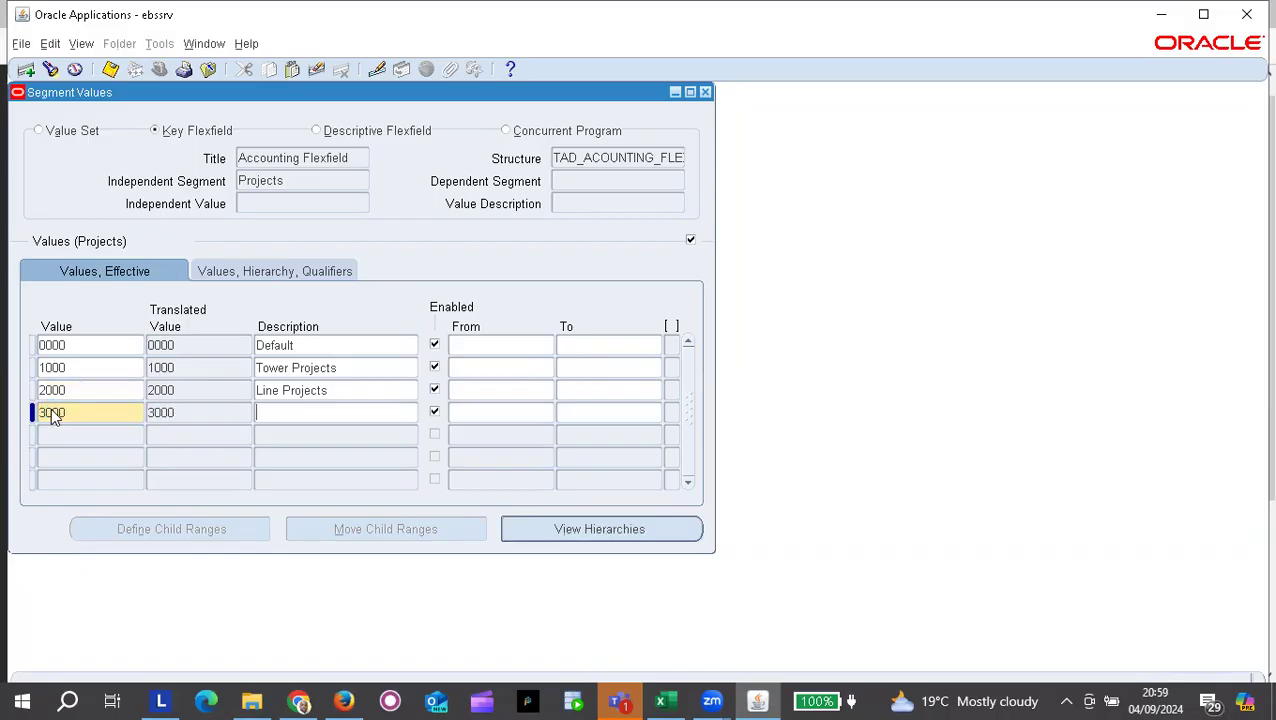
{"action": "type", "text": "Water Projects"}
{"action": "left_click", "coordinate": [67, 434]}
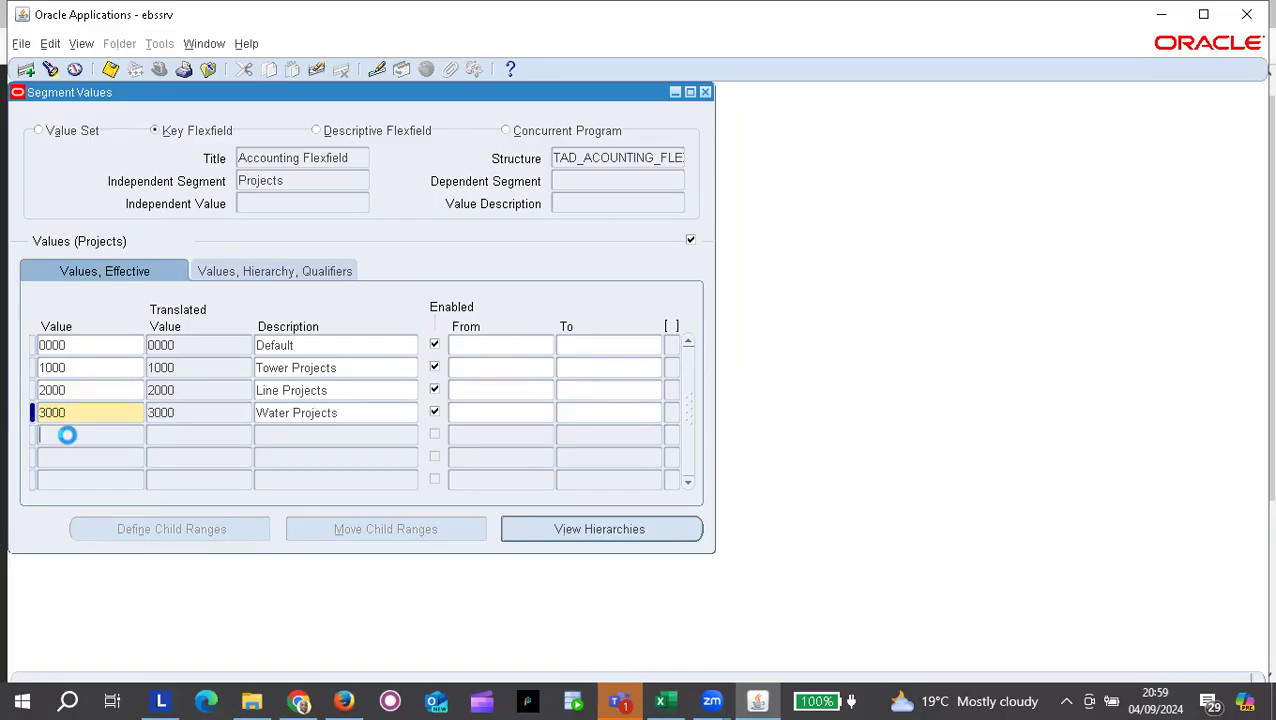
{"action": "type", "text": "4000"}
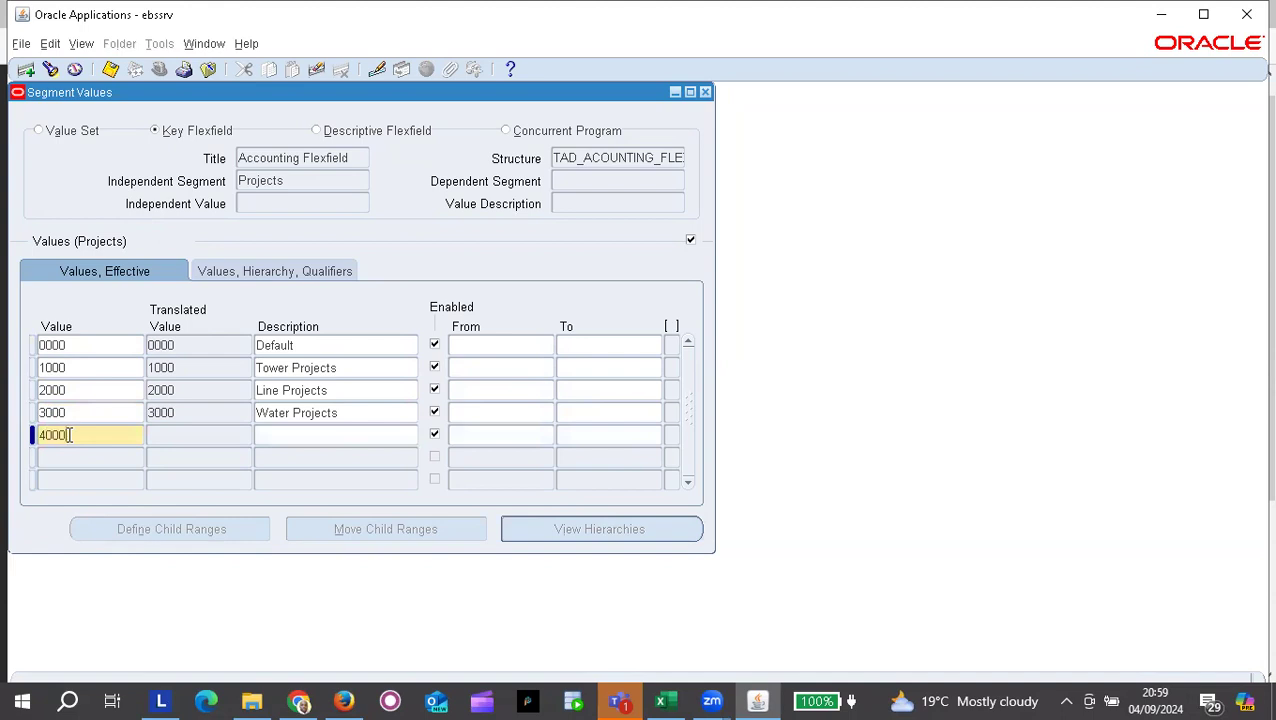
{"action": "key", "text": "Tab"}
{"action": "type", "text": "Po"}
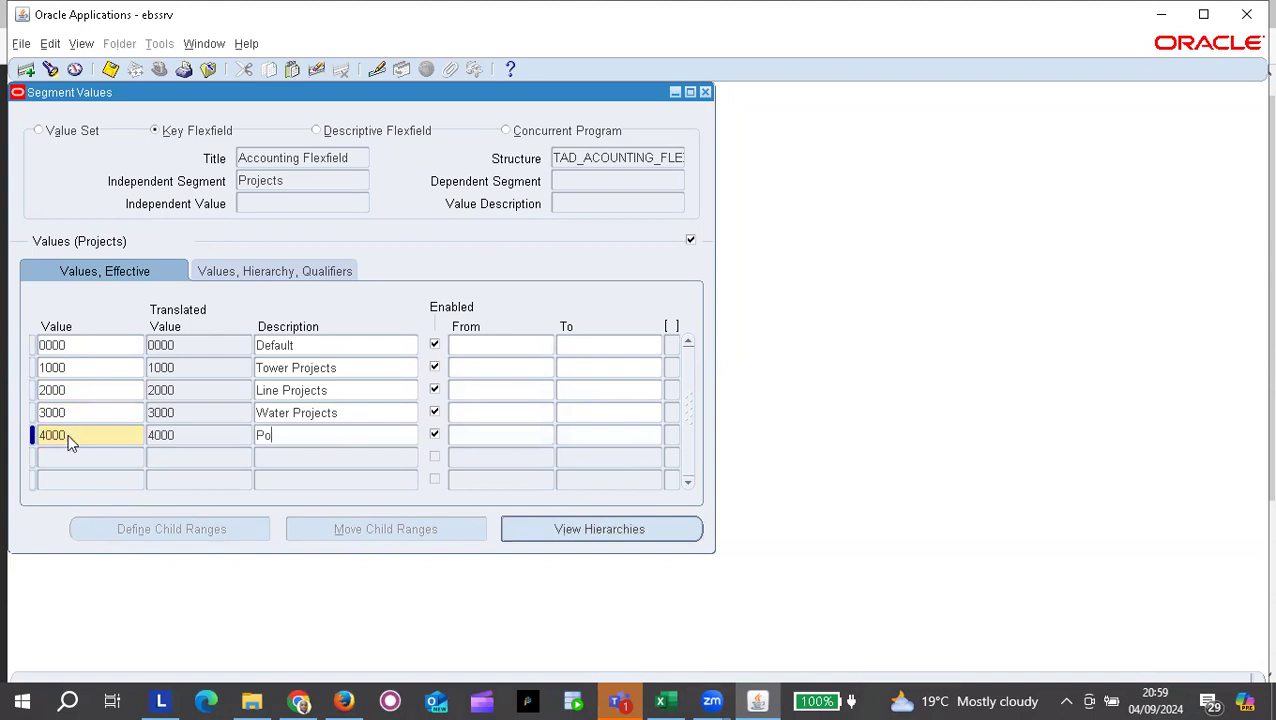
{"action": "type", "text": "wer Projects"}
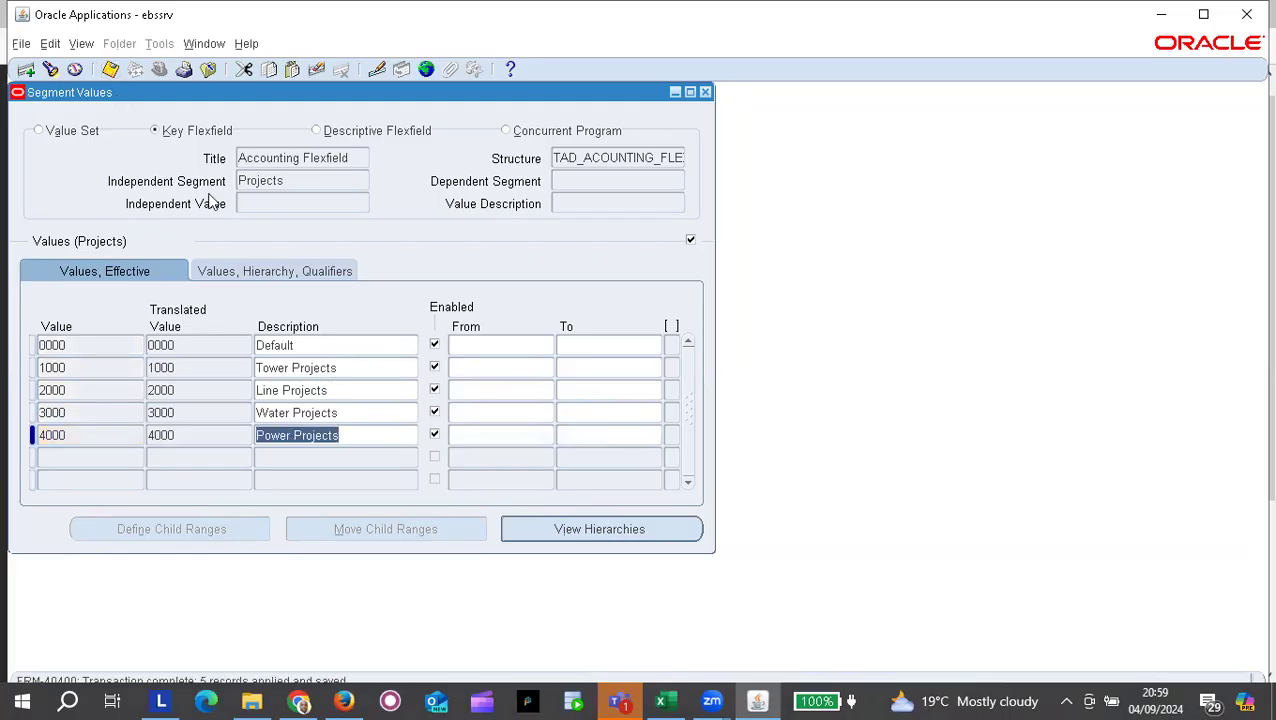
{"action": "left_click", "coordinate": [296, 157]}
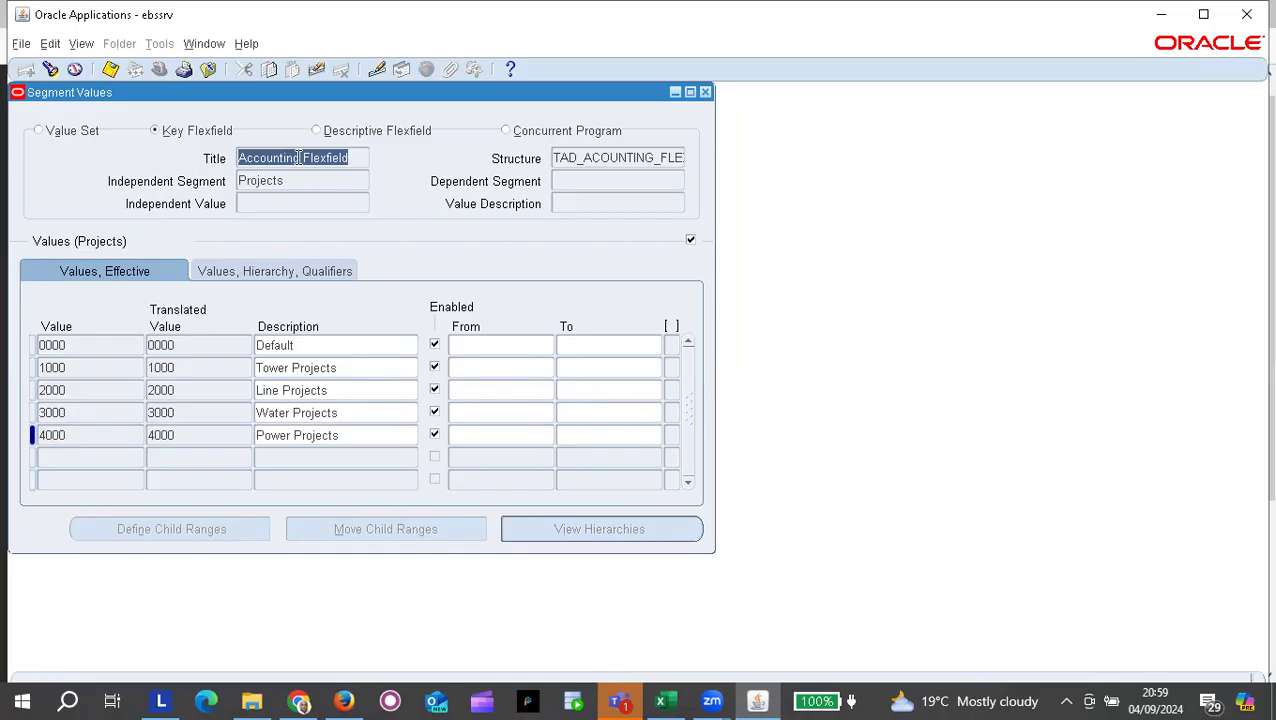
{"action": "key", "text": "alt+Tab"}
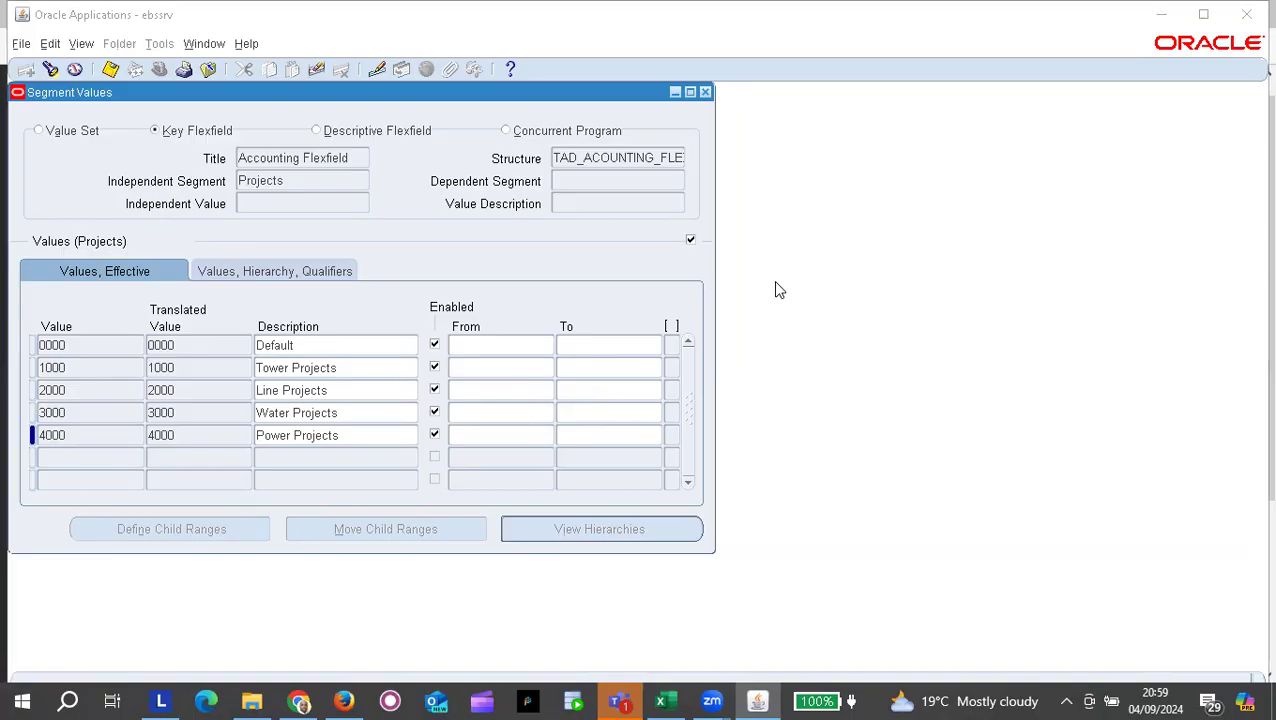
{"action": "key", "text": "alt+Tab"}
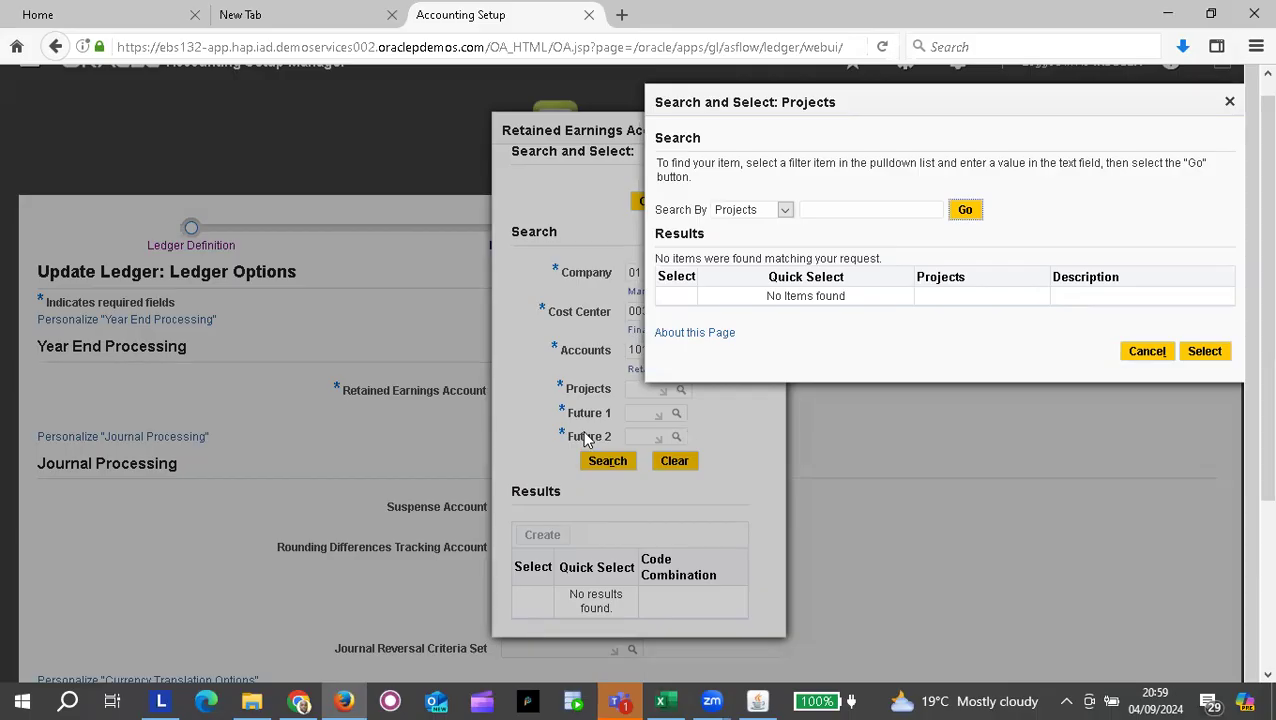
{"action": "key", "text": "alt+Tab"}
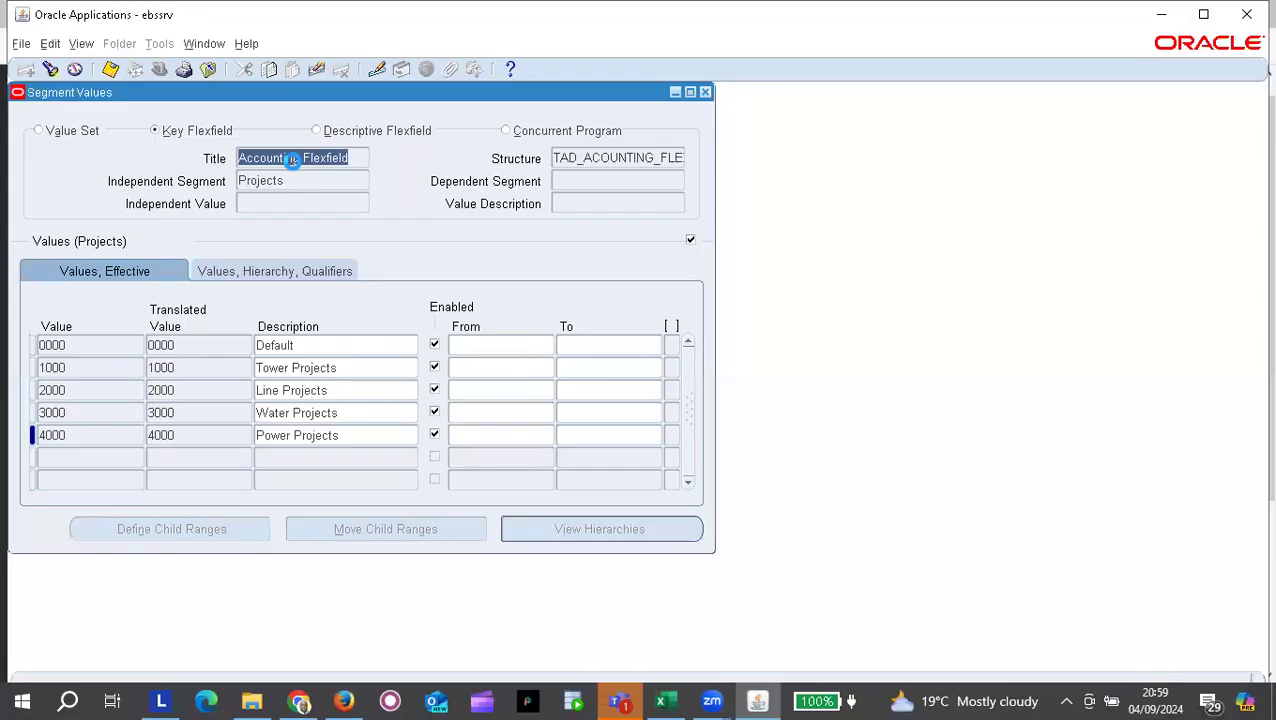
Step: Add and save Future 1 value 000 described as Default, discarding the empty extra row
{"action": "key", "text": "Down"}
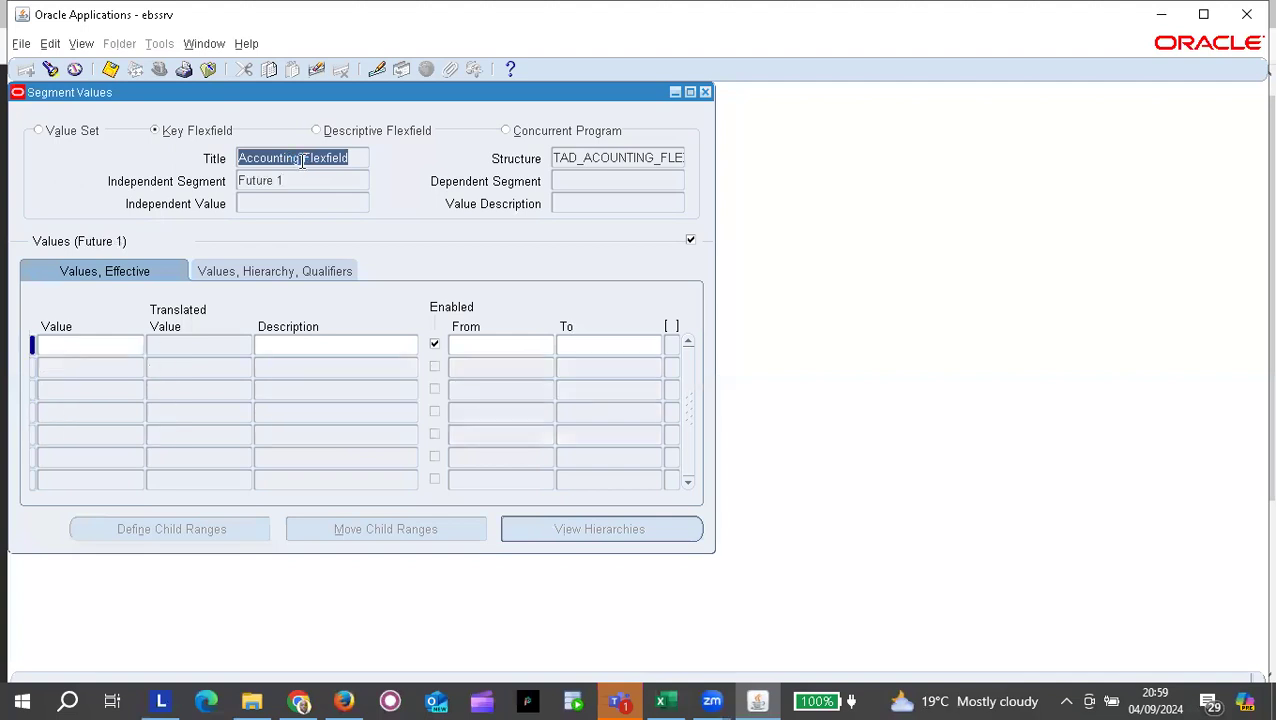
{"action": "left_click", "coordinate": [76, 344]}
{"action": "type", "text": "0"}
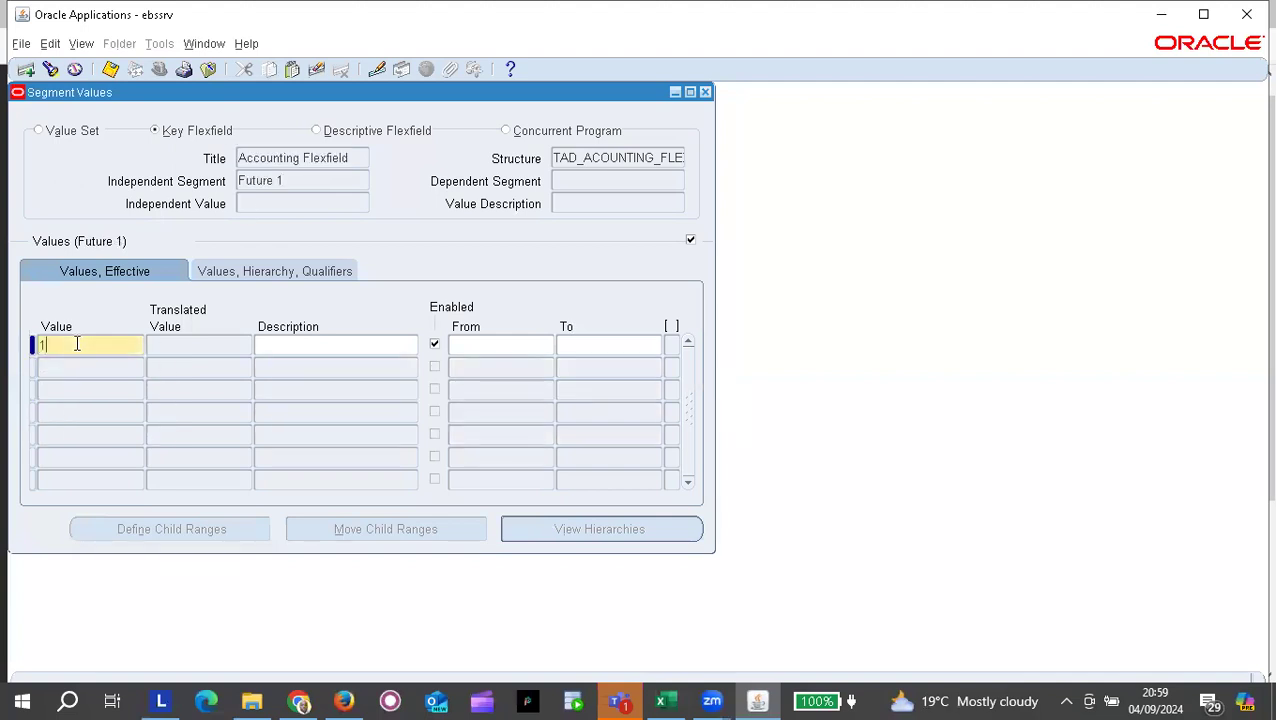
{"action": "type", "text": "00"}
{"action": "key", "text": "Tab"}
{"action": "type", "text": "D"}
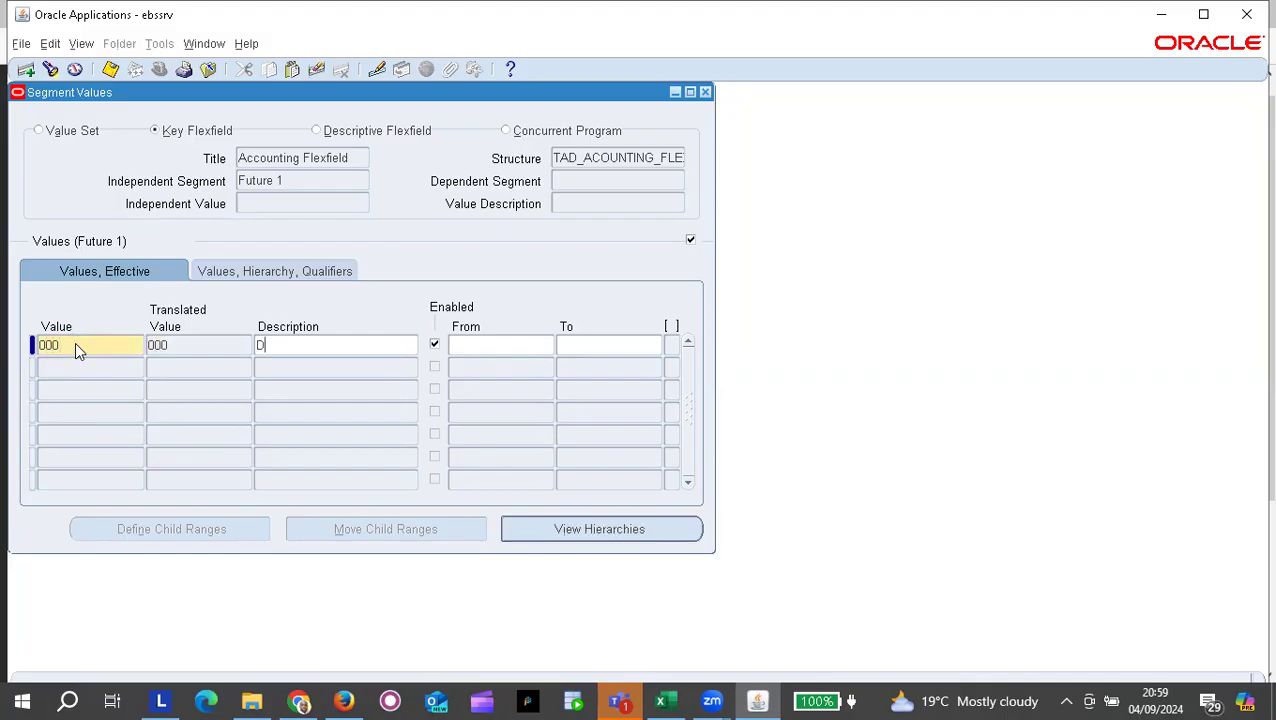
{"action": "type", "text": "efault"}
{"action": "left_click", "coordinate": [90, 367]}
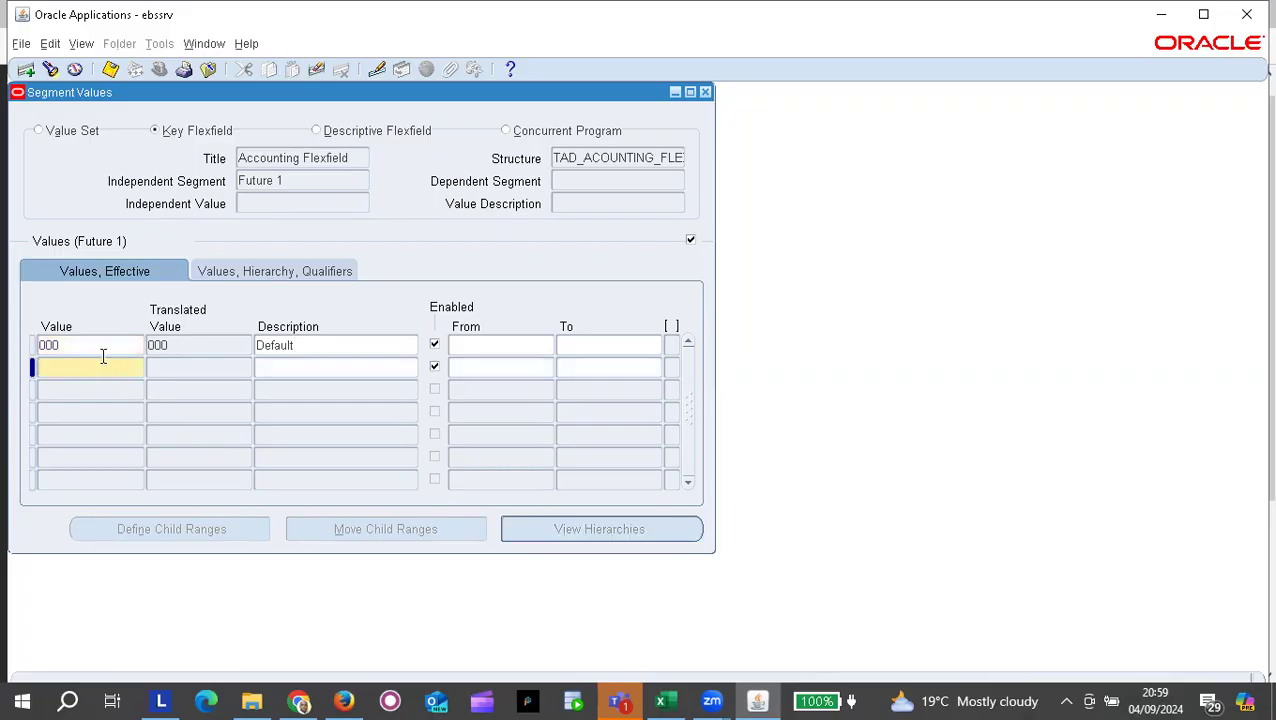
{"action": "left_click", "coordinate": [99, 347]}
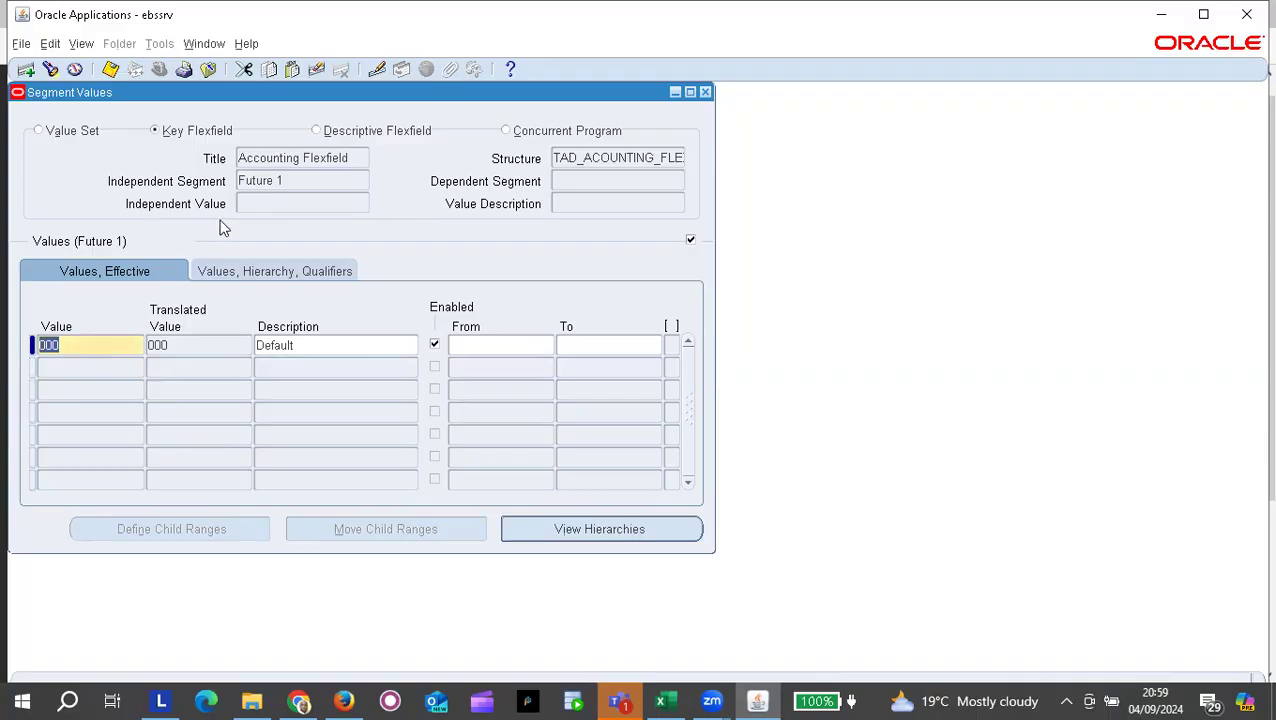
{"action": "left_click", "coordinate": [110, 68]}
{"action": "left_click", "coordinate": [308, 161]}
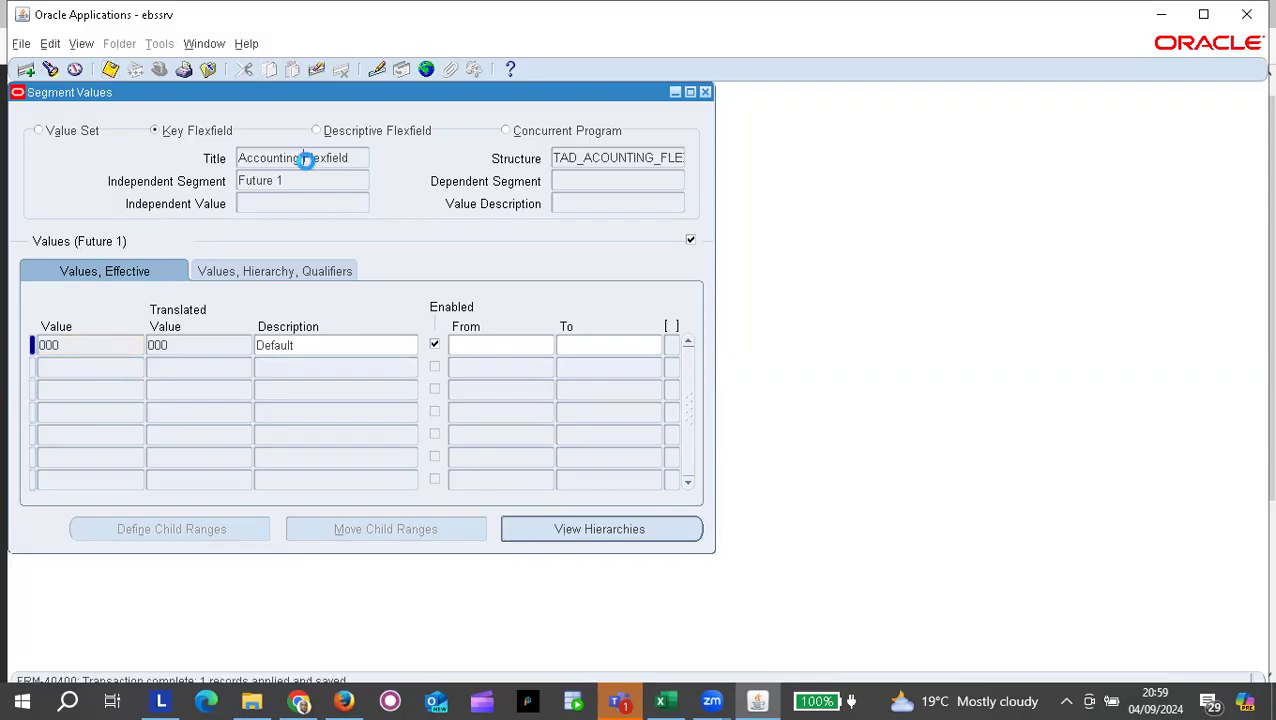
Step: Save Future 2 value 000 Default, acknowledge the hierarchy compile note, and close the form
{"action": "key", "text": "Down"}
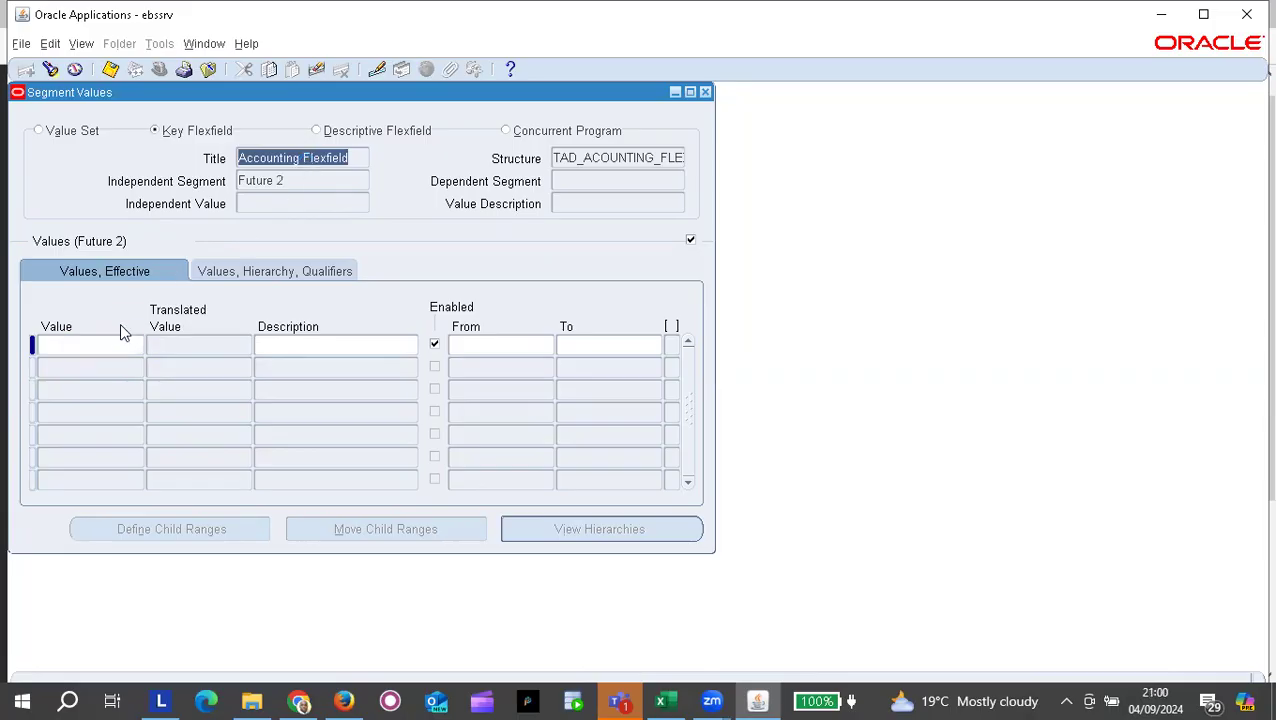
{"action": "left_click", "coordinate": [114, 343]}
{"action": "type", "text": "000"}
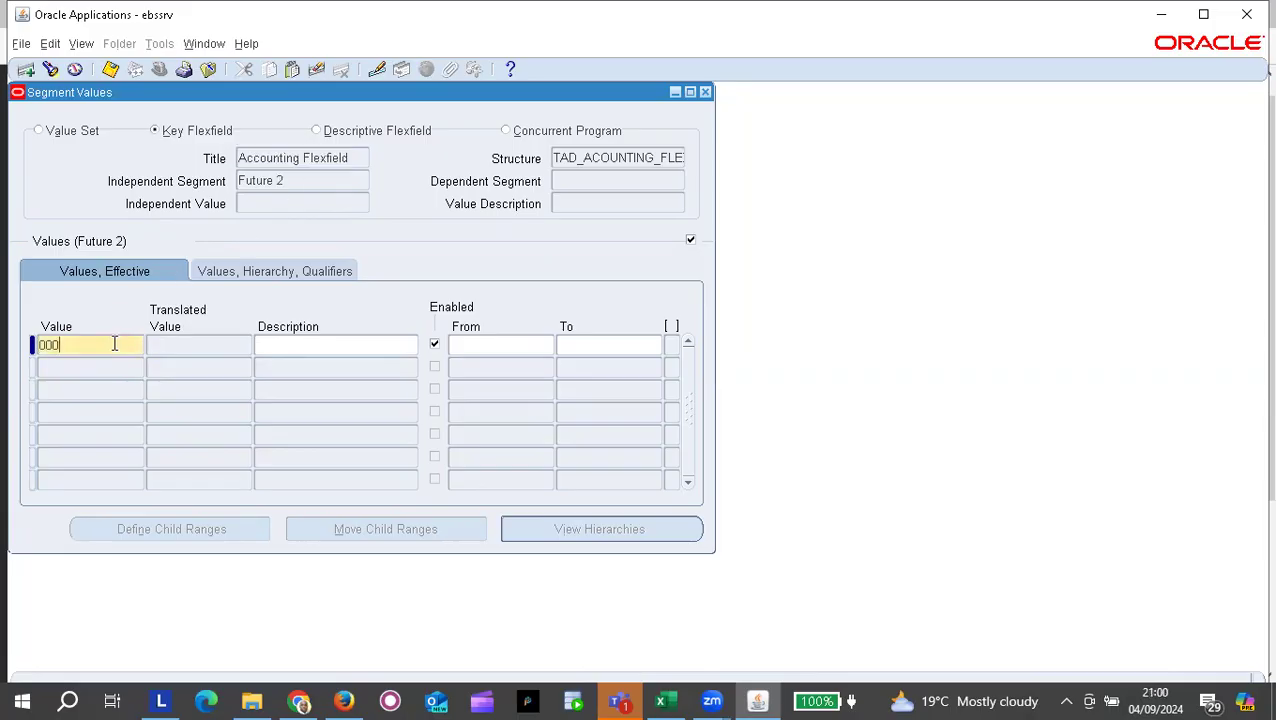
{"action": "left_click", "coordinate": [310, 340]}
{"action": "type", "text": "D"}
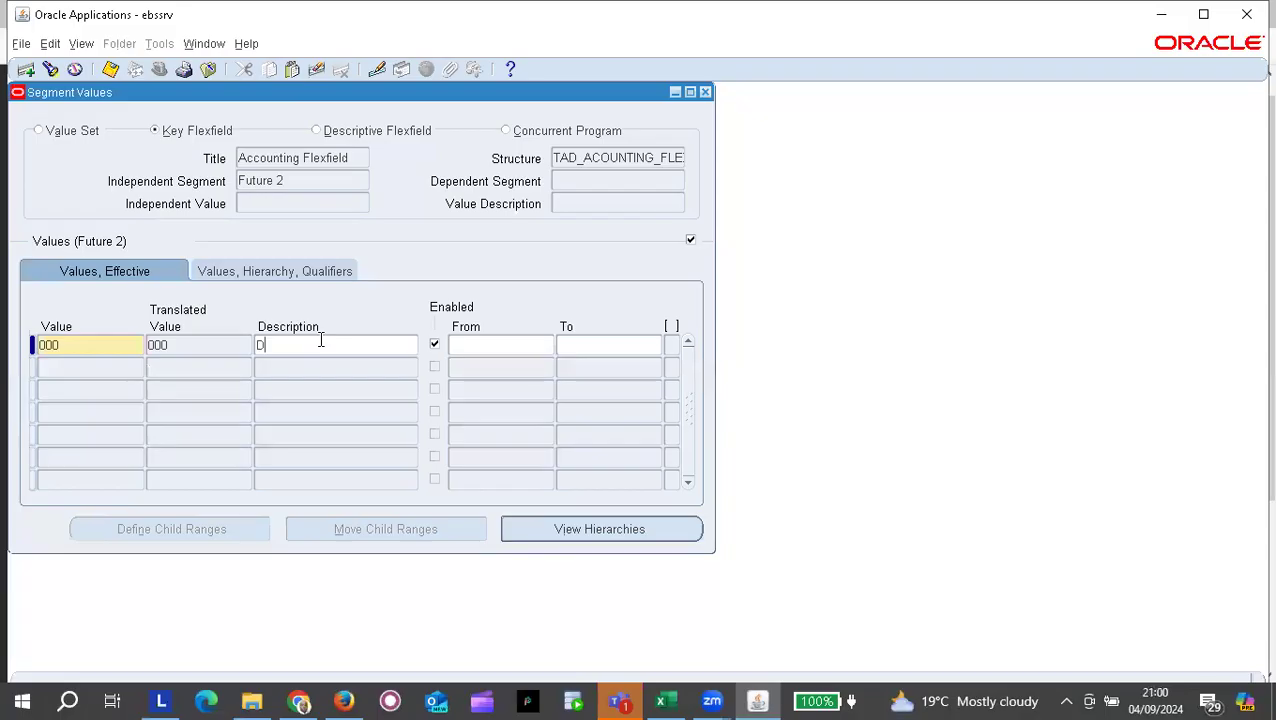
{"action": "type", "text": "efault"}
{"action": "key", "text": "ctrl+s"}
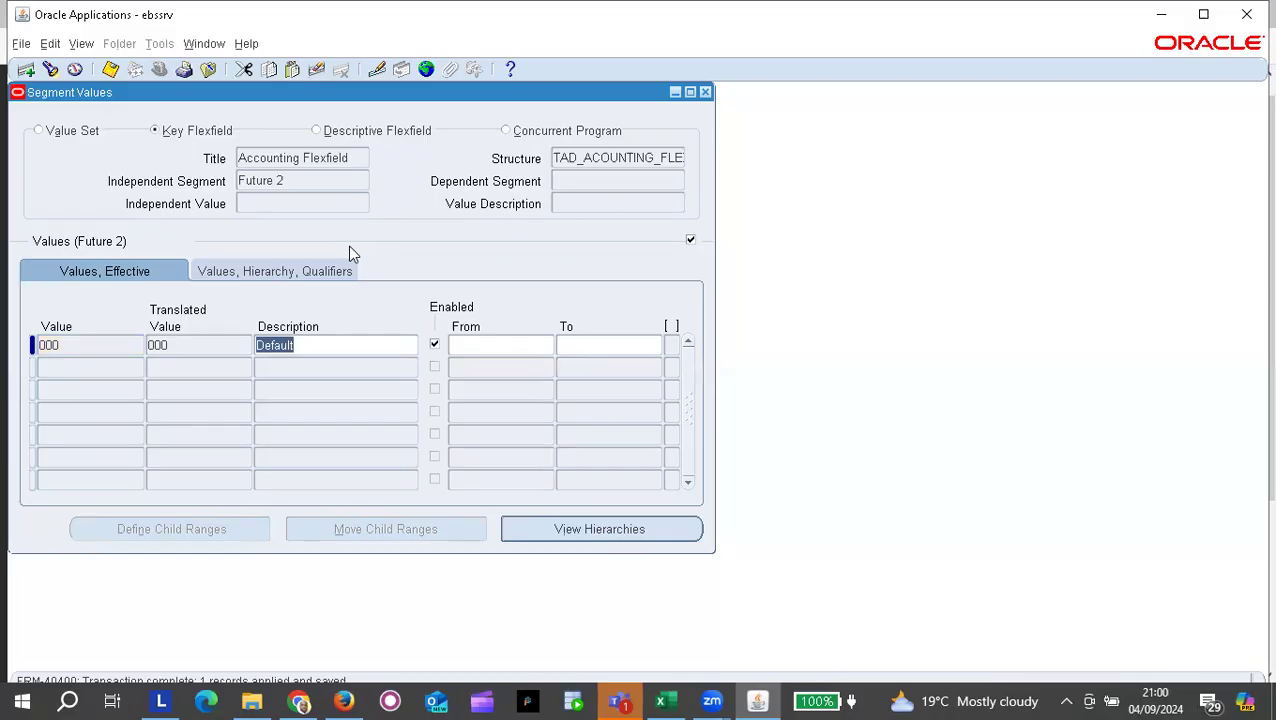
{"action": "key", "text": "alt+Tab"}
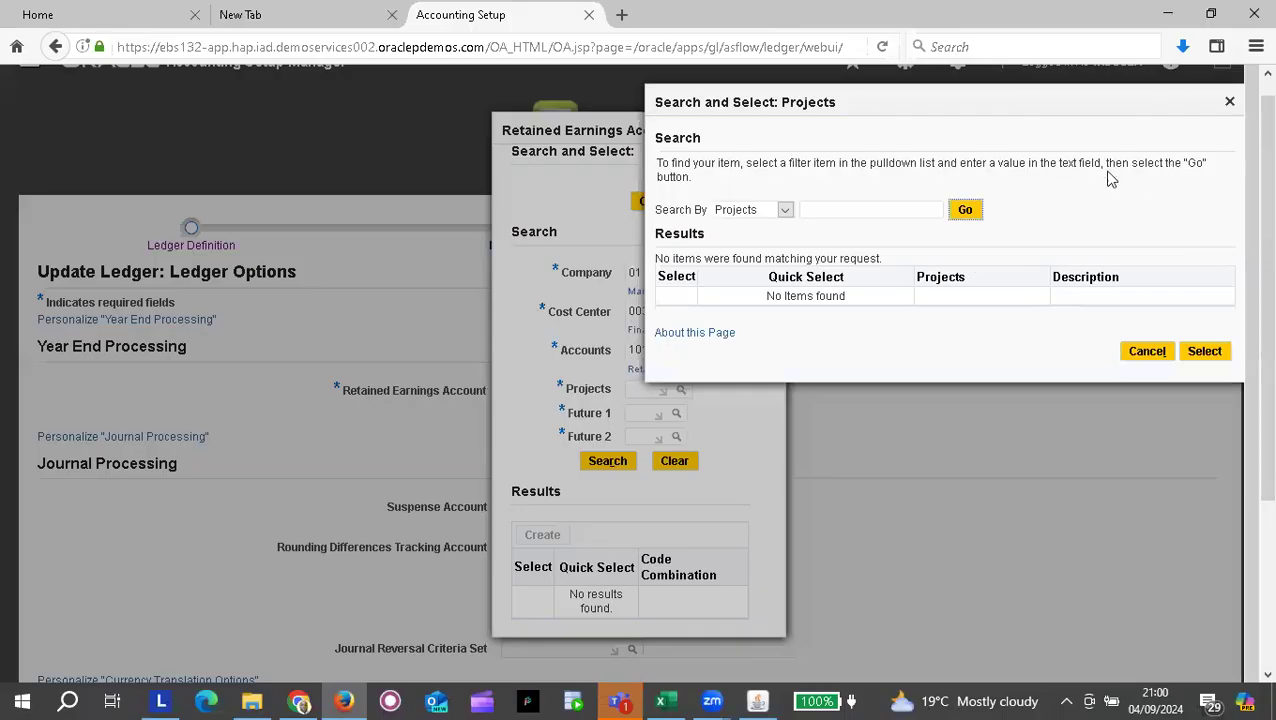
{"action": "key", "text": "alt+Tab"}
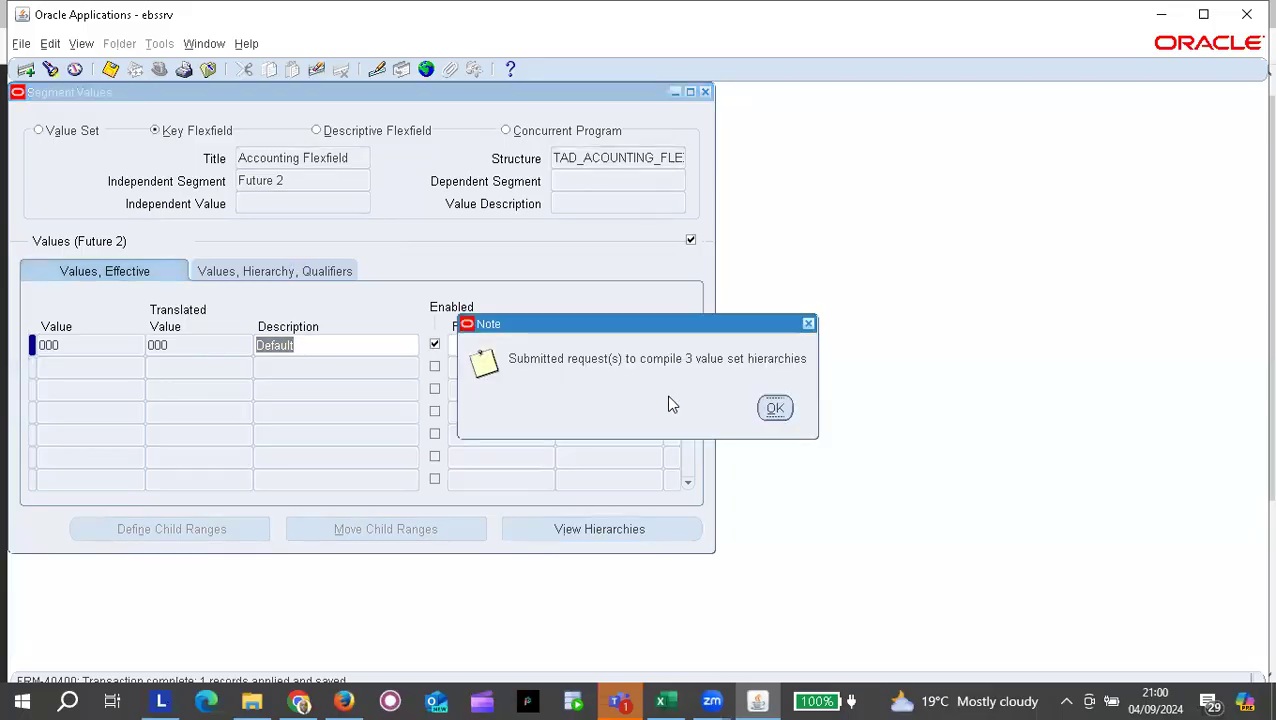
{"action": "left_click", "coordinate": [775, 407]}
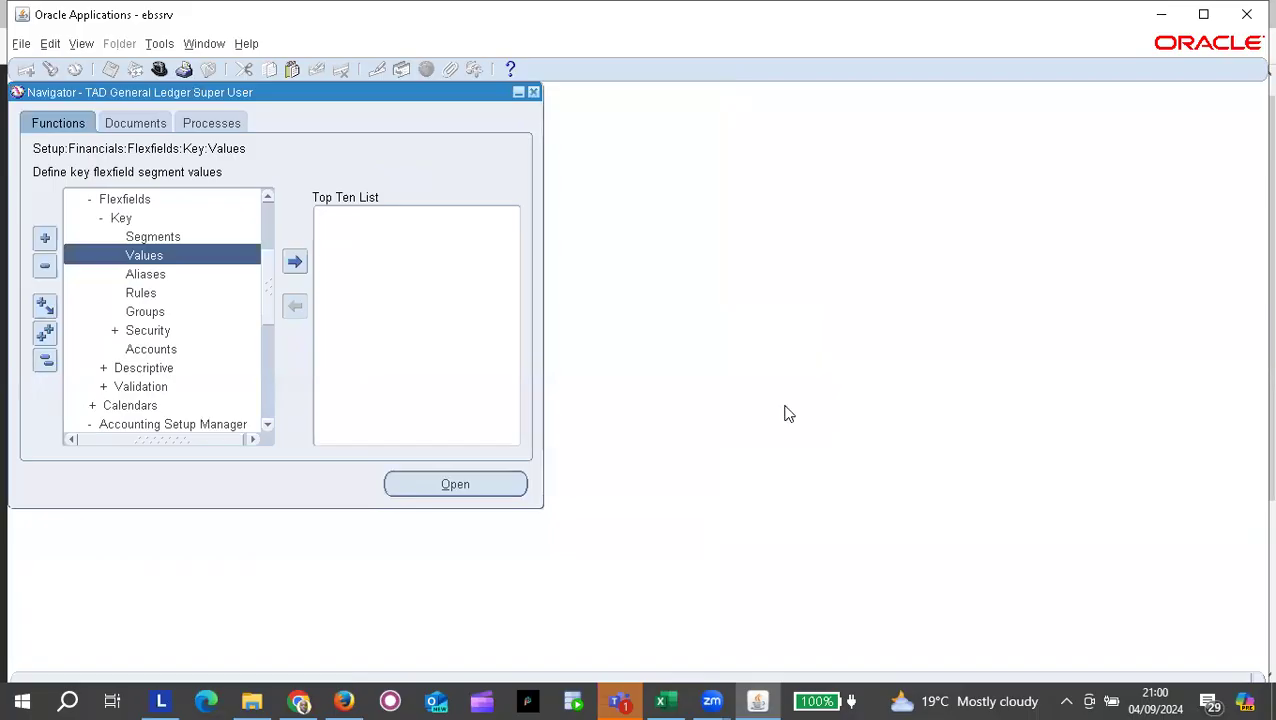
Step: List recent concurrent requests and refresh until the three value set hierarchy compiles complete
{"action": "left_click", "coordinate": [84, 43]}
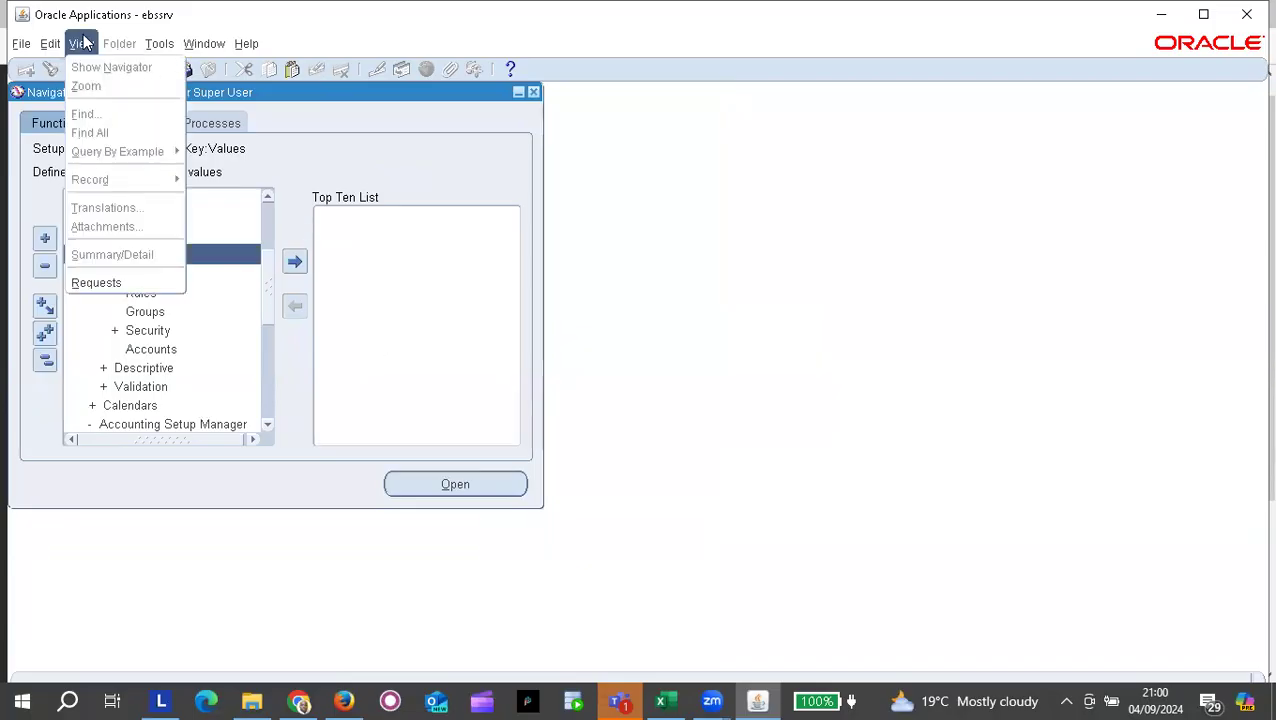
{"action": "left_click", "coordinate": [100, 283]}
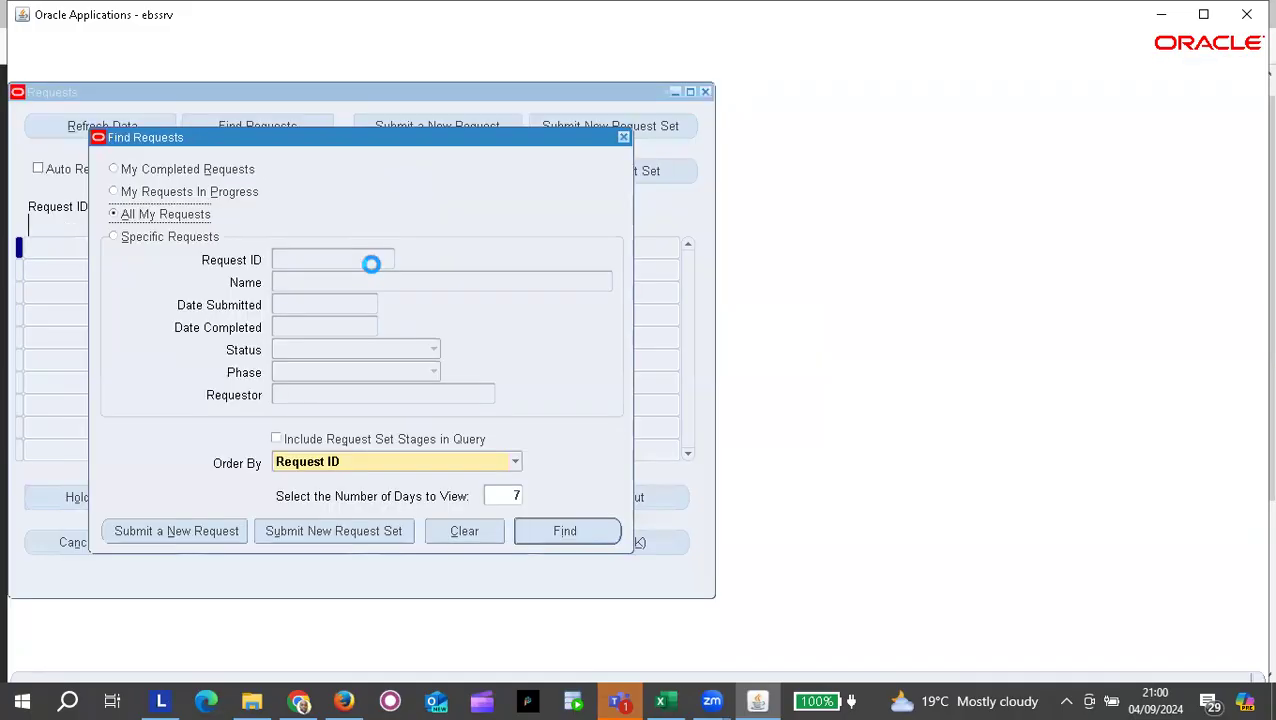
{"action": "key", "text": "Return"}
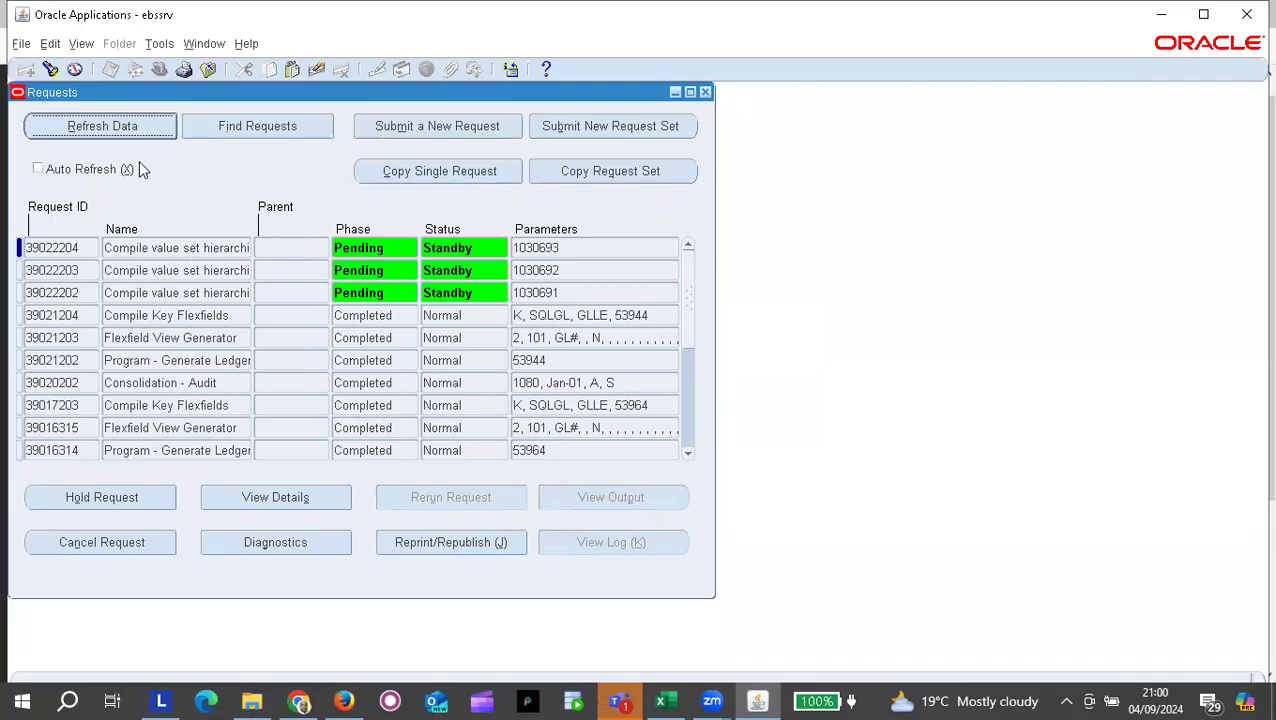
{"action": "left_click", "coordinate": [125, 130]}
{"action": "left_click", "coordinate": [125, 129]}
{"action": "left_click", "coordinate": [125, 129]}
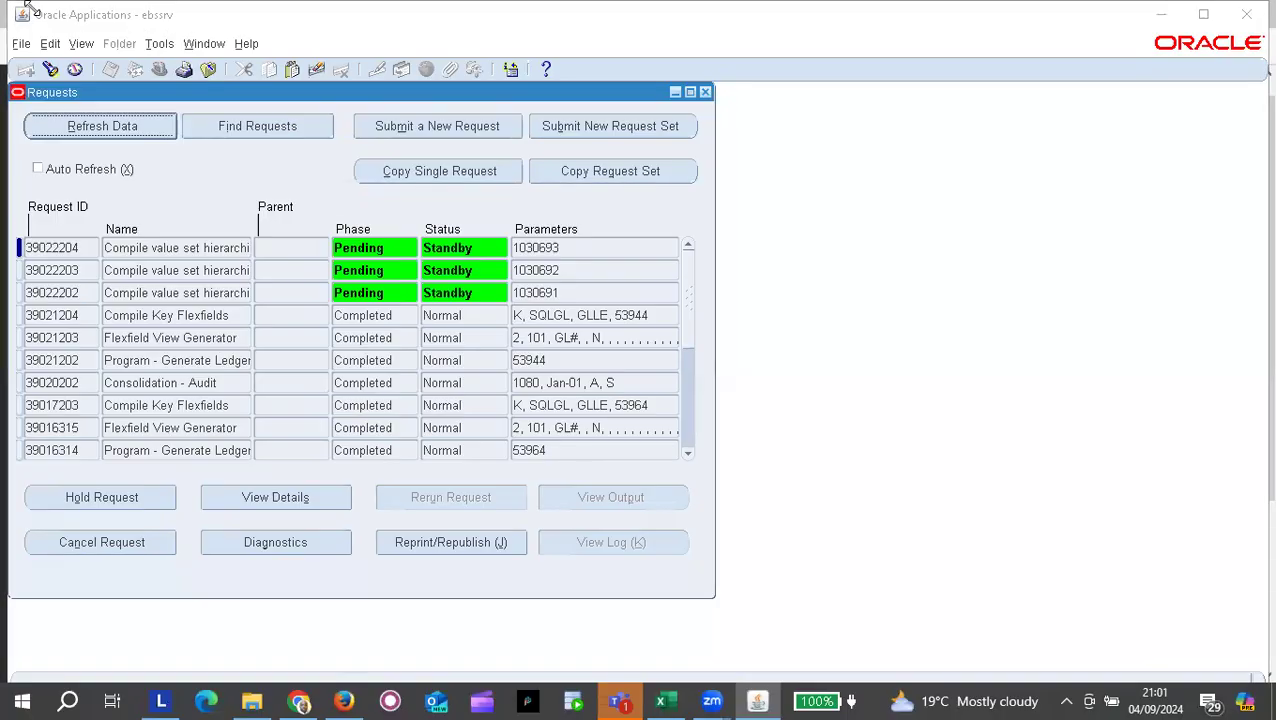
{"action": "left_click", "coordinate": [281, 303]}
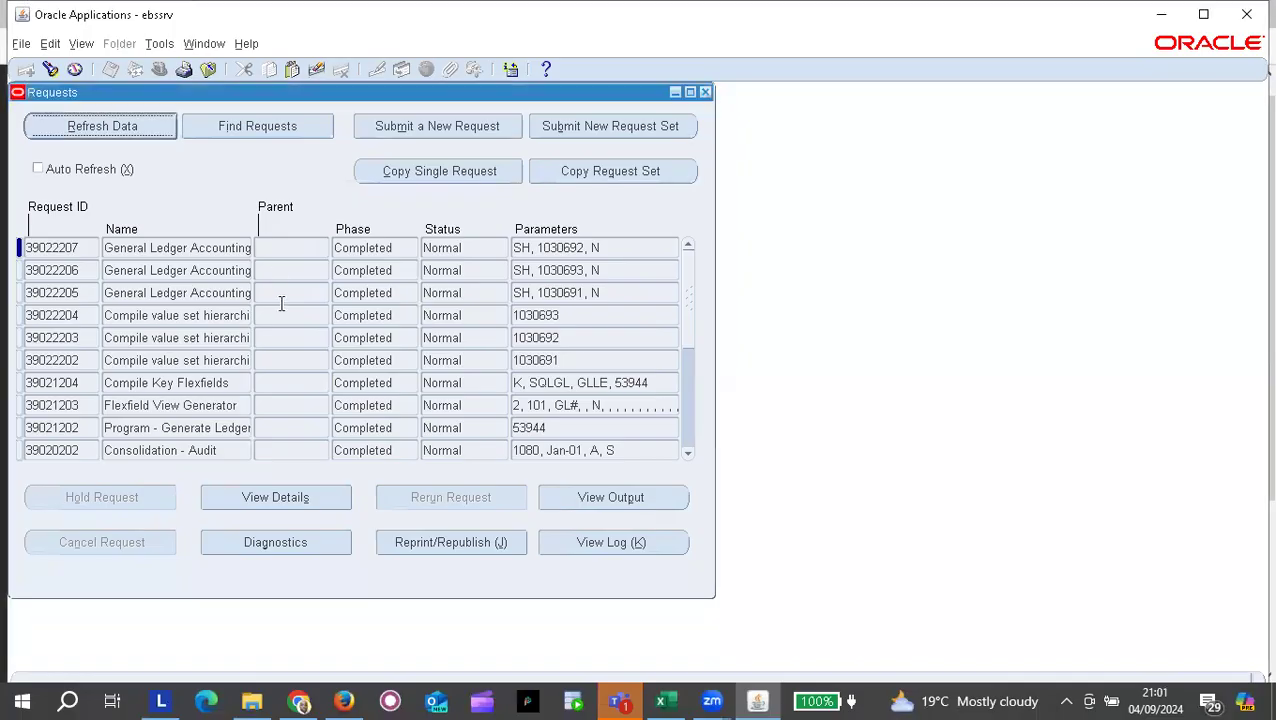
Step: Review requests 39022206 and 39022207, then close Requests and return to the Firefox Accounting Setup page
{"action": "left_click", "coordinate": [205, 271]}
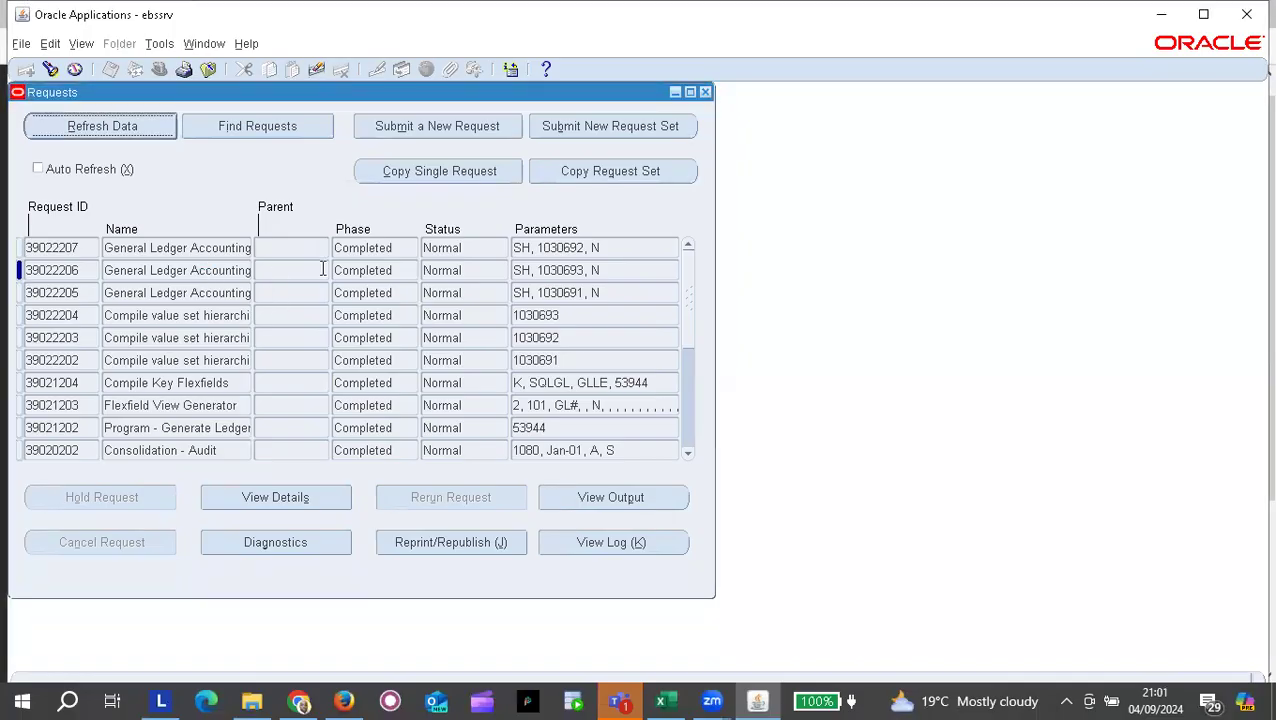
{"action": "left_click", "coordinate": [693, 317]}
{"action": "left_click", "coordinate": [184, 247]}
{"action": "left_click", "coordinate": [706, 93]}
{"action": "key", "text": "alt+Tab"}
{"action": "key", "text": "alt+Tab"}
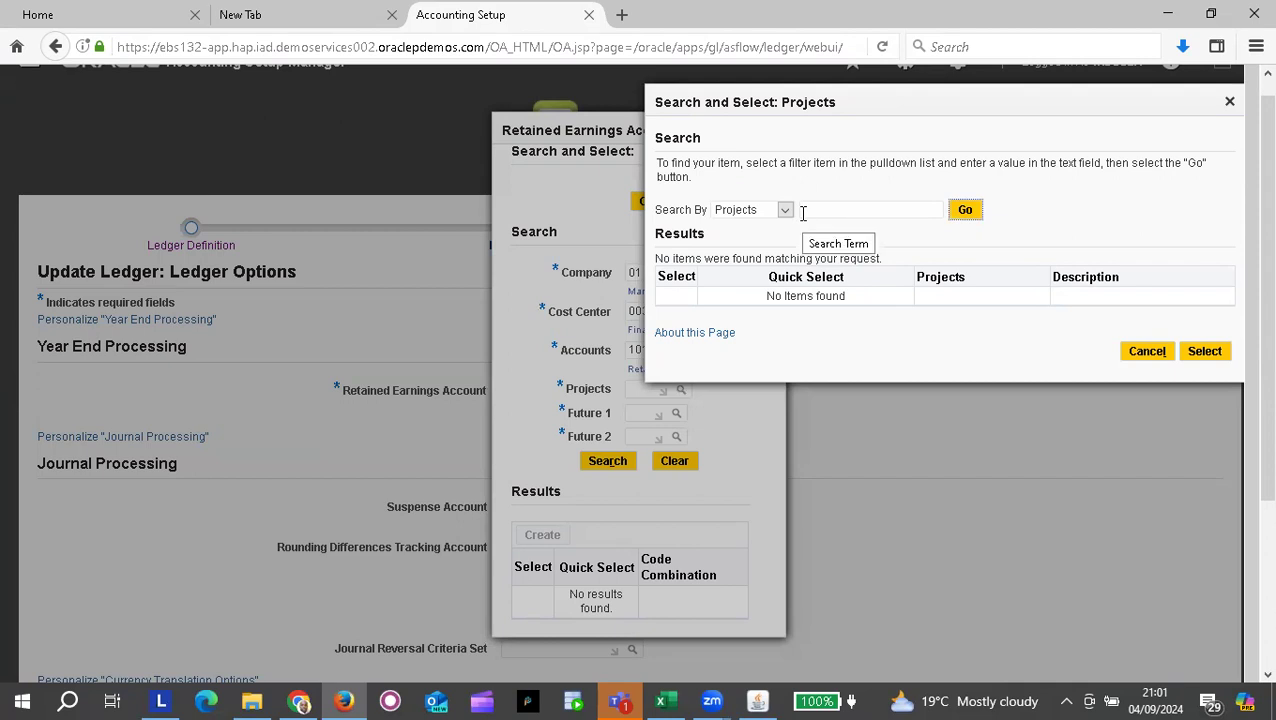
Step: Quick-select Projects 0000 Default, then Future 1 and Future 2 as 000 Default
{"action": "left_click", "coordinate": [975, 215]}
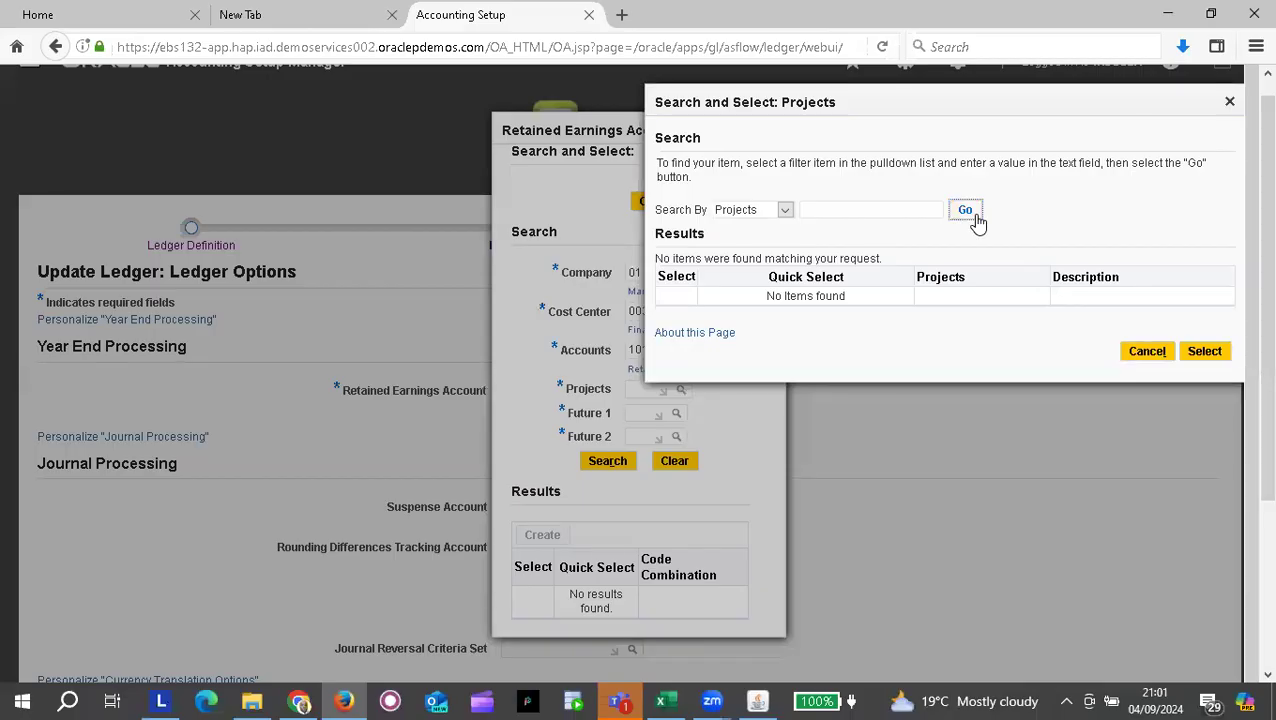
{"action": "left_click", "coordinate": [966, 215]}
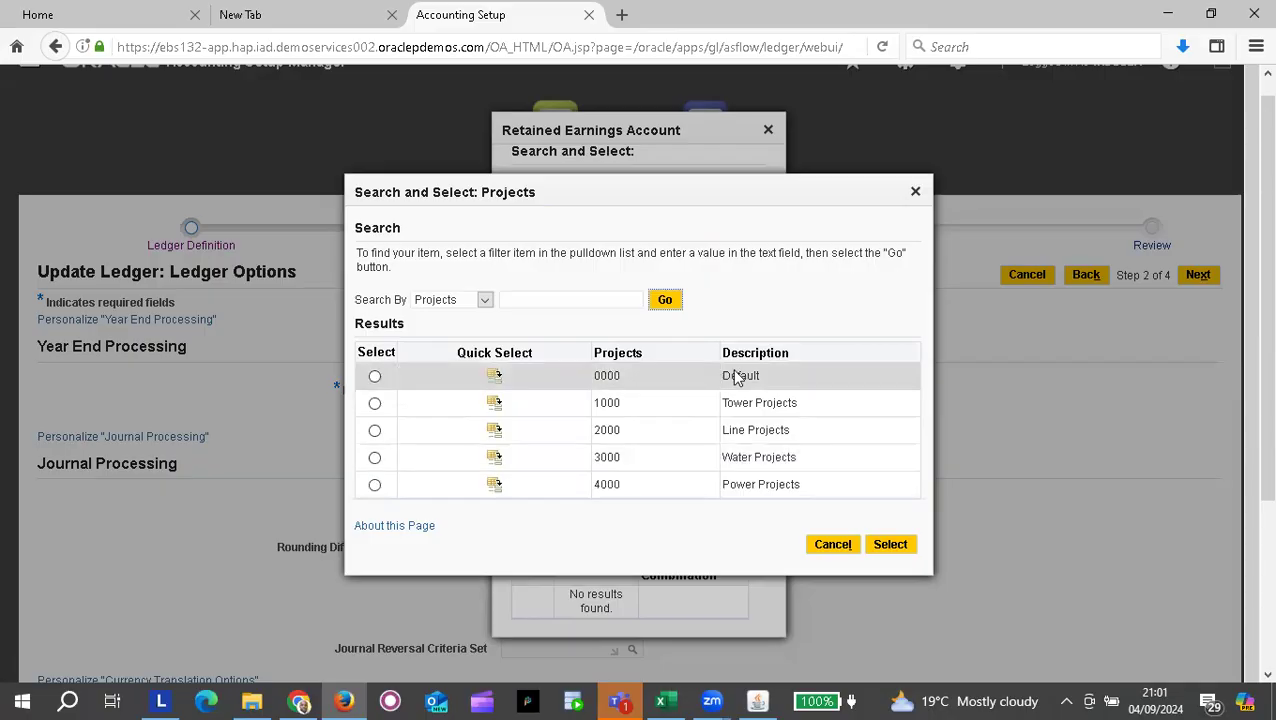
{"action": "left_click", "coordinate": [495, 382]}
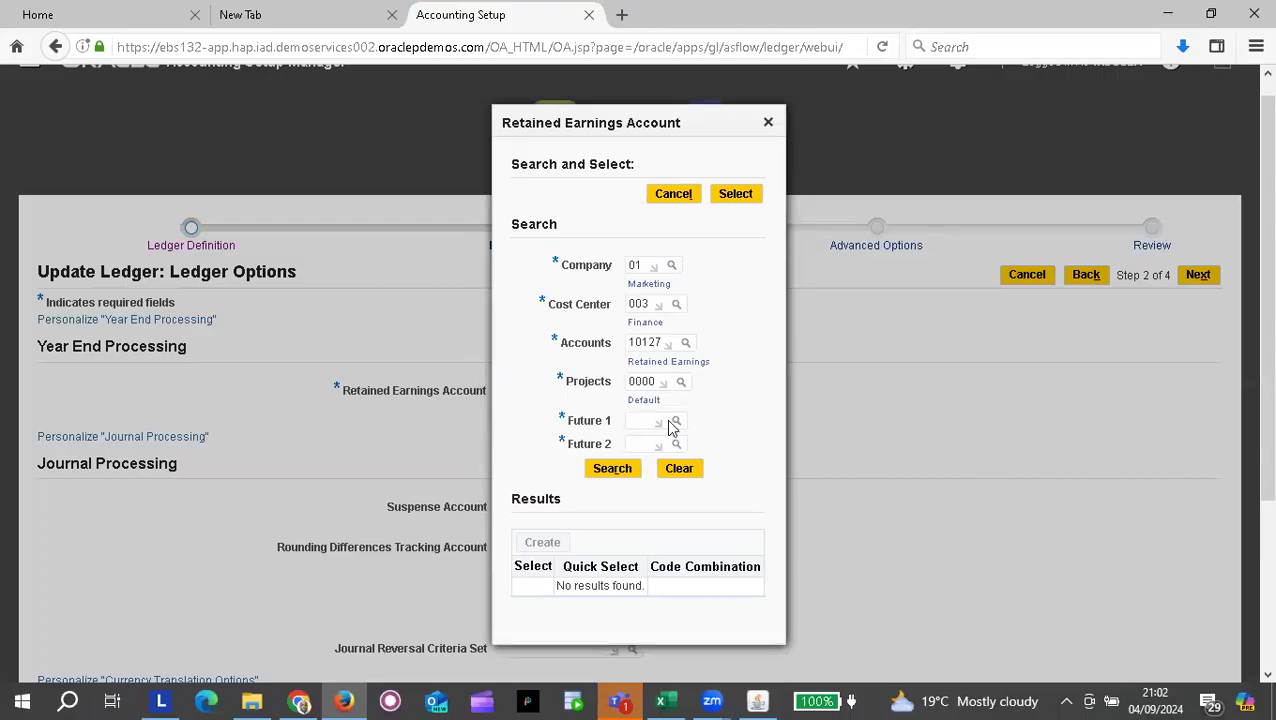
{"action": "left_click", "coordinate": [676, 423]}
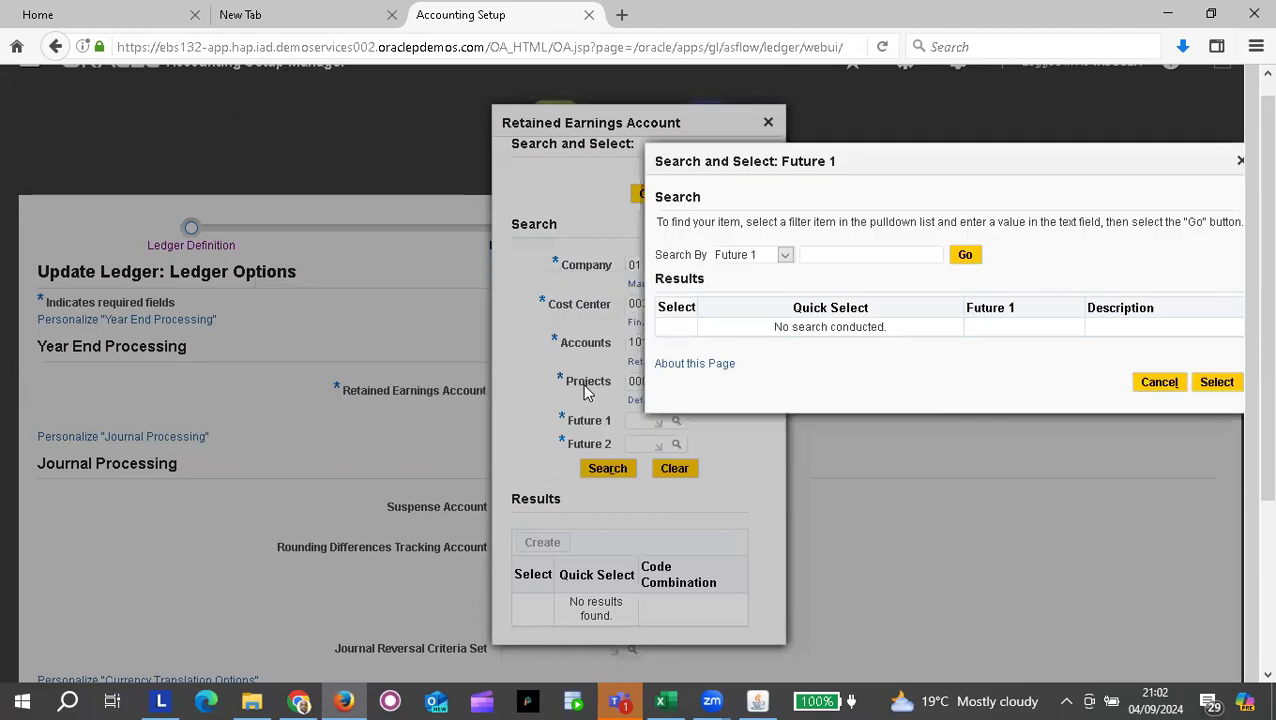
{"action": "left_click", "coordinate": [965, 256]}
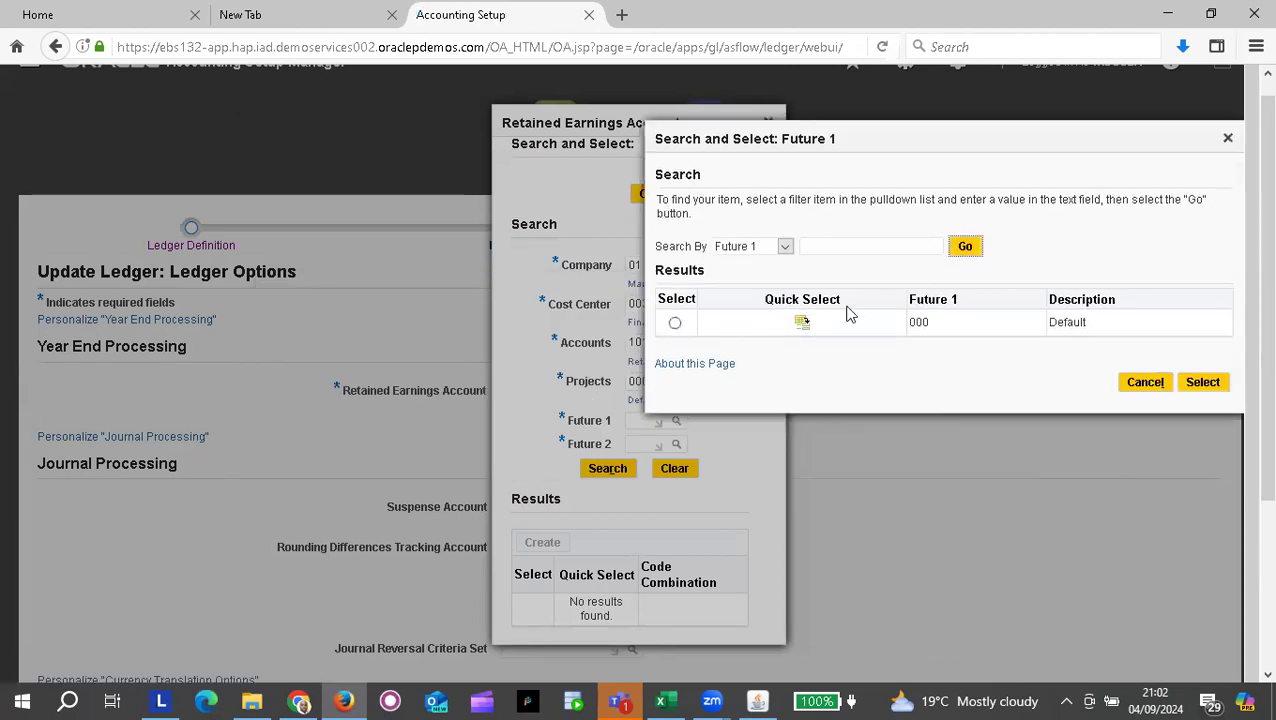
{"action": "left_click", "coordinate": [803, 326]}
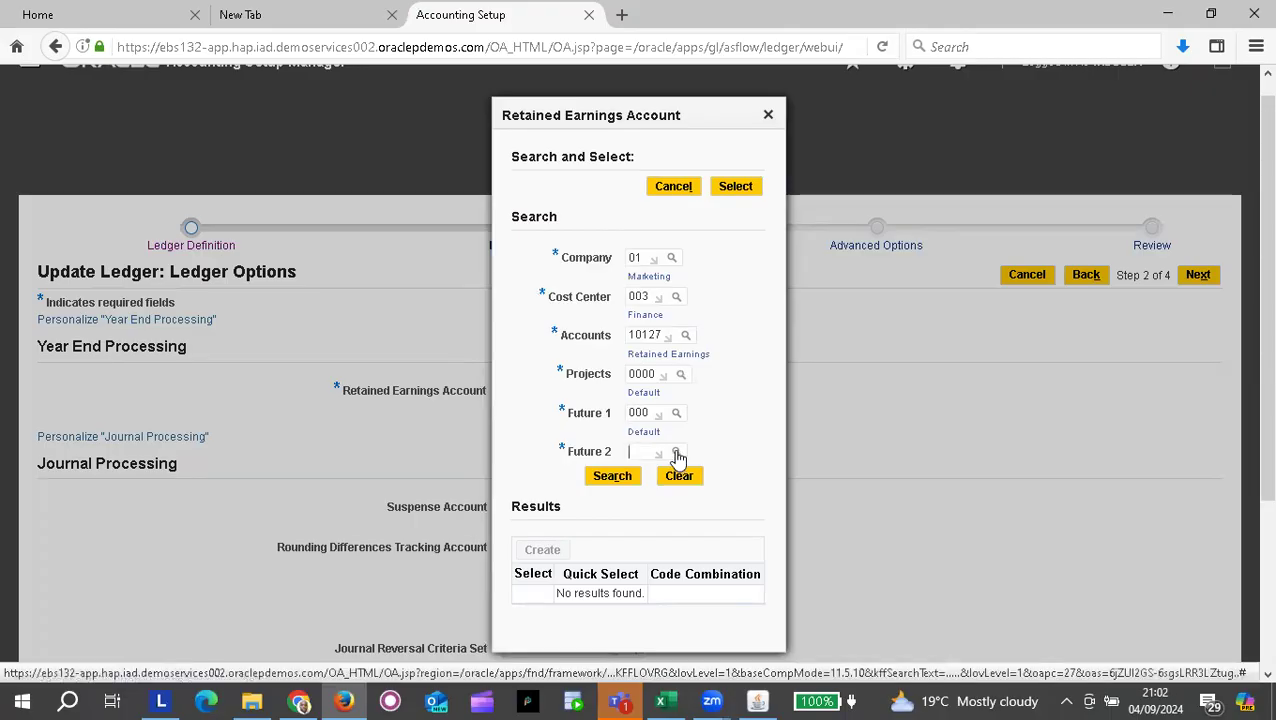
{"action": "left_click", "coordinate": [677, 453]}
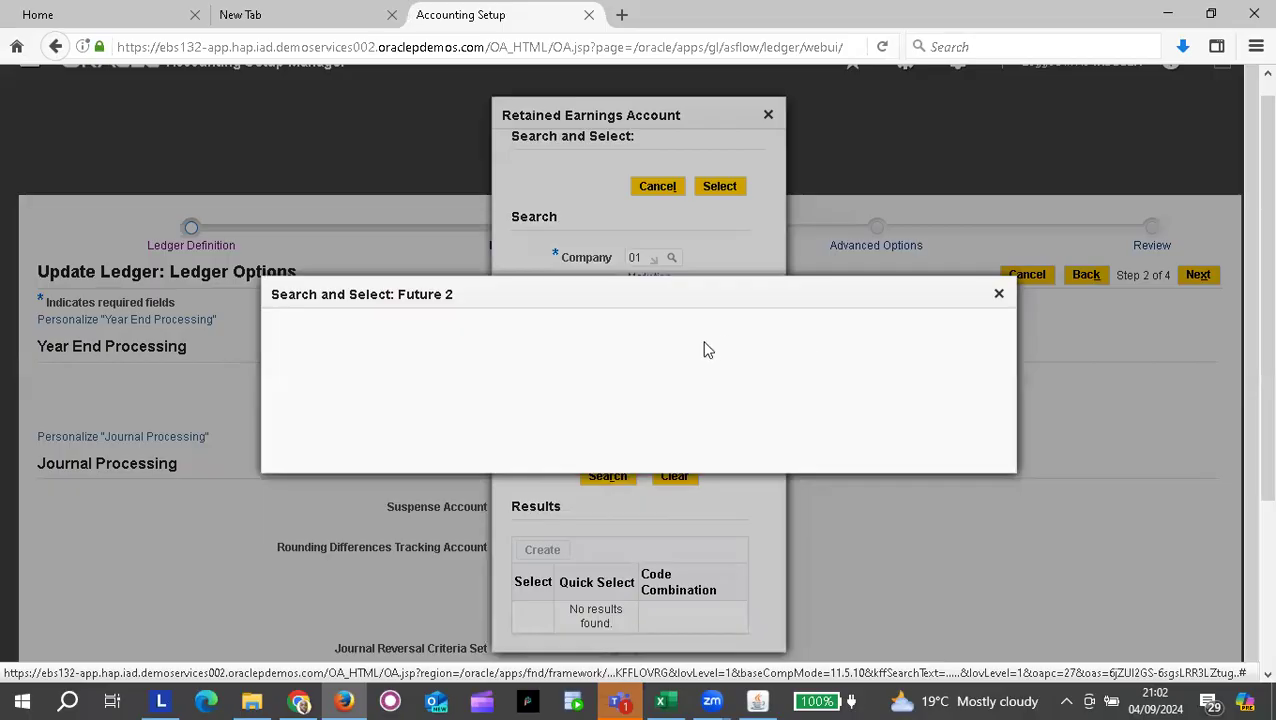
{"action": "left_click", "coordinate": [966, 290]}
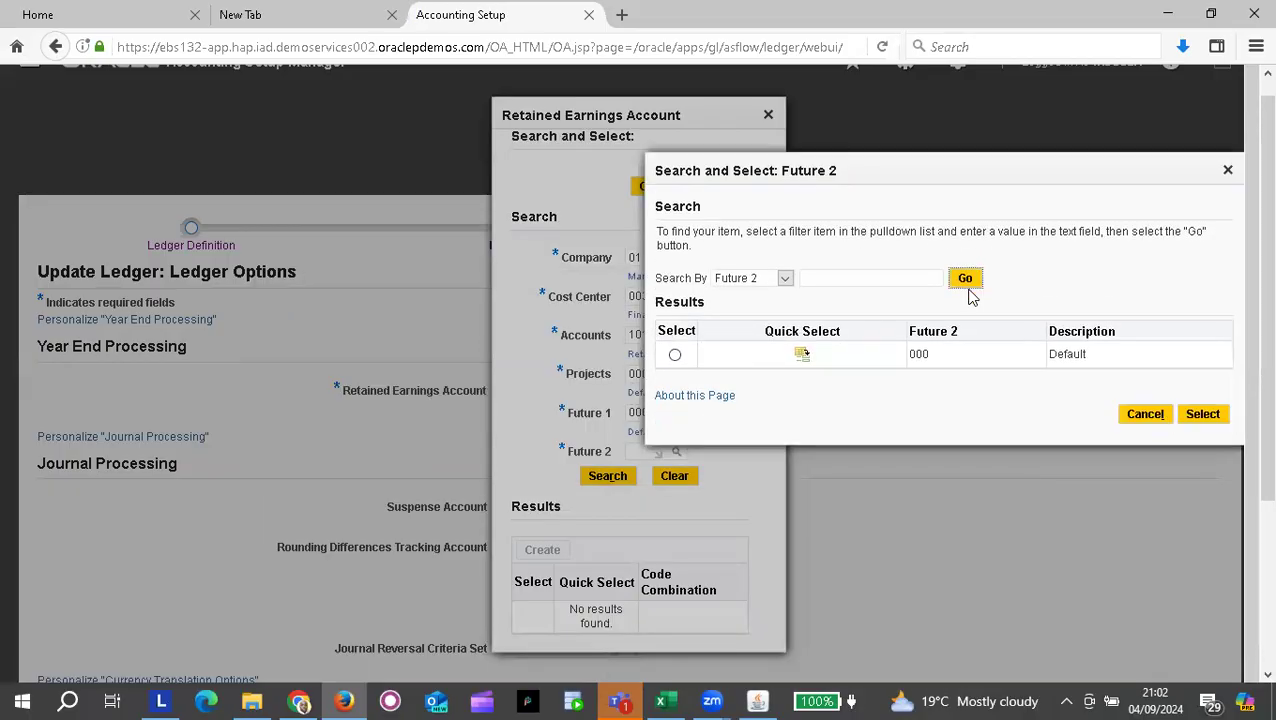
{"action": "left_click", "coordinate": [803, 357]}
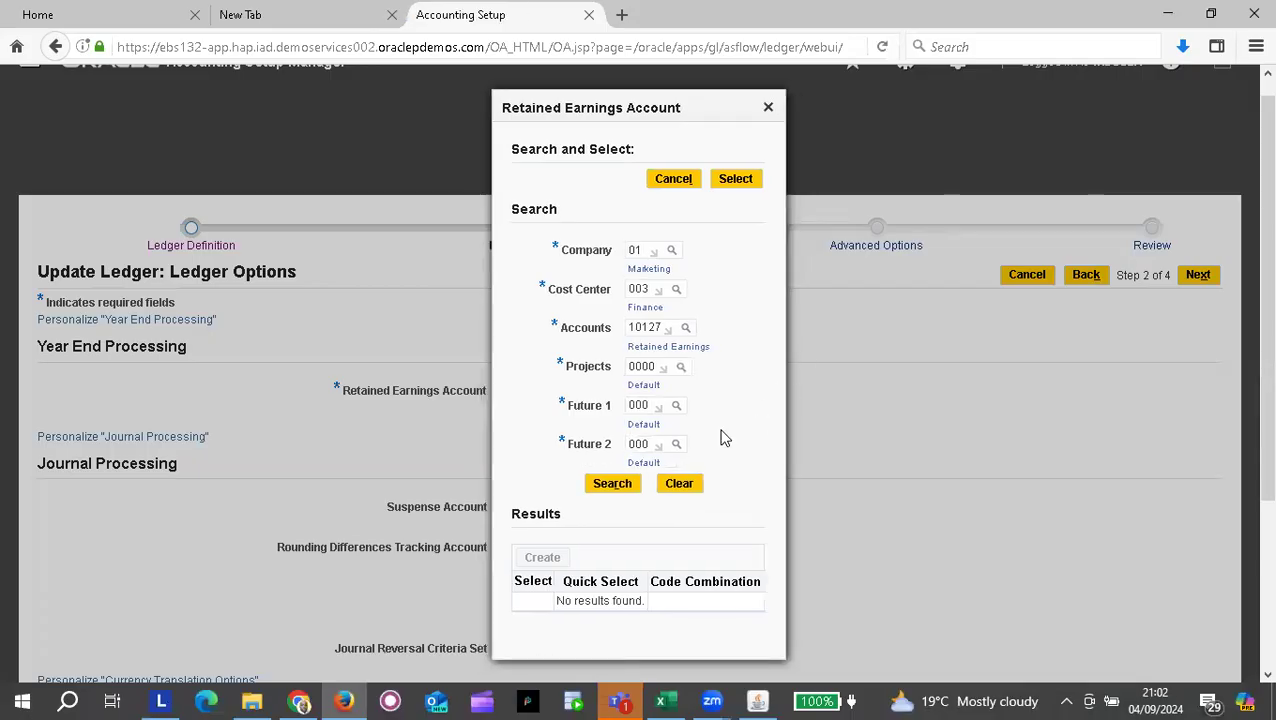
{"action": "scroll", "coordinate": [651, 405], "scroll_direction": "down", "scroll_amount": 2}
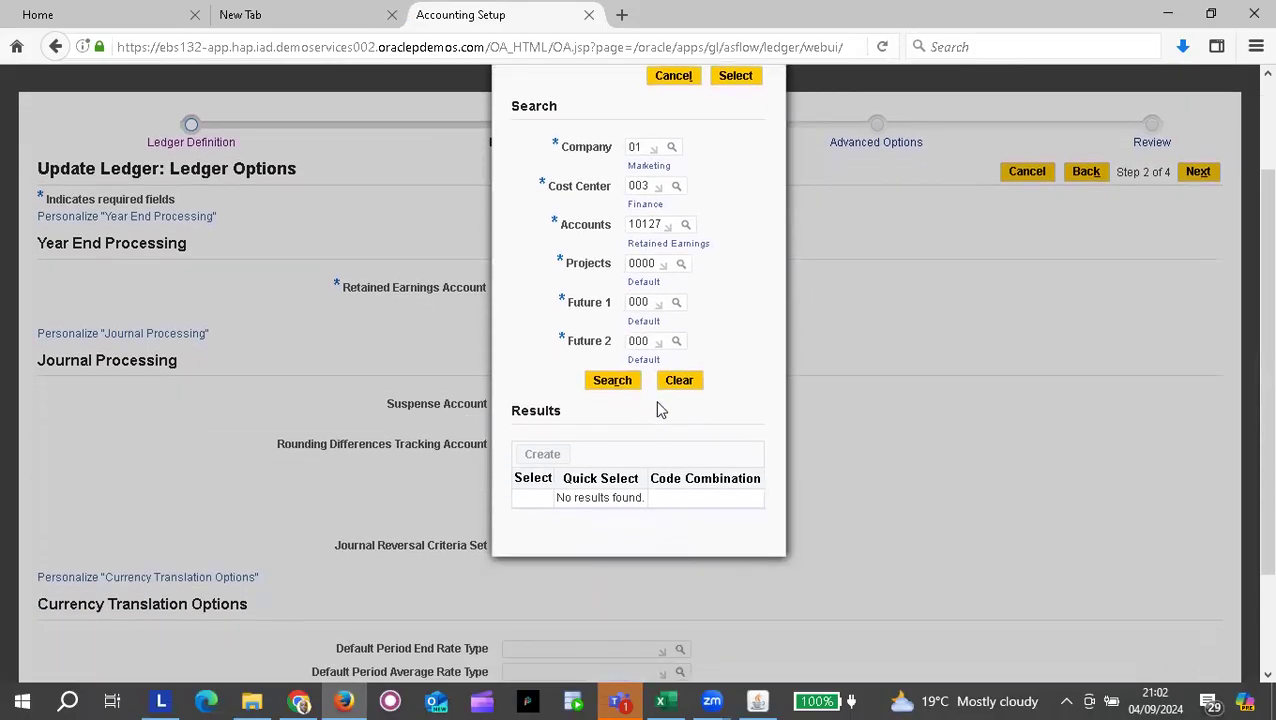
{"action": "scroll", "coordinate": [715, 341], "scroll_direction": "up", "scroll_amount": 1}
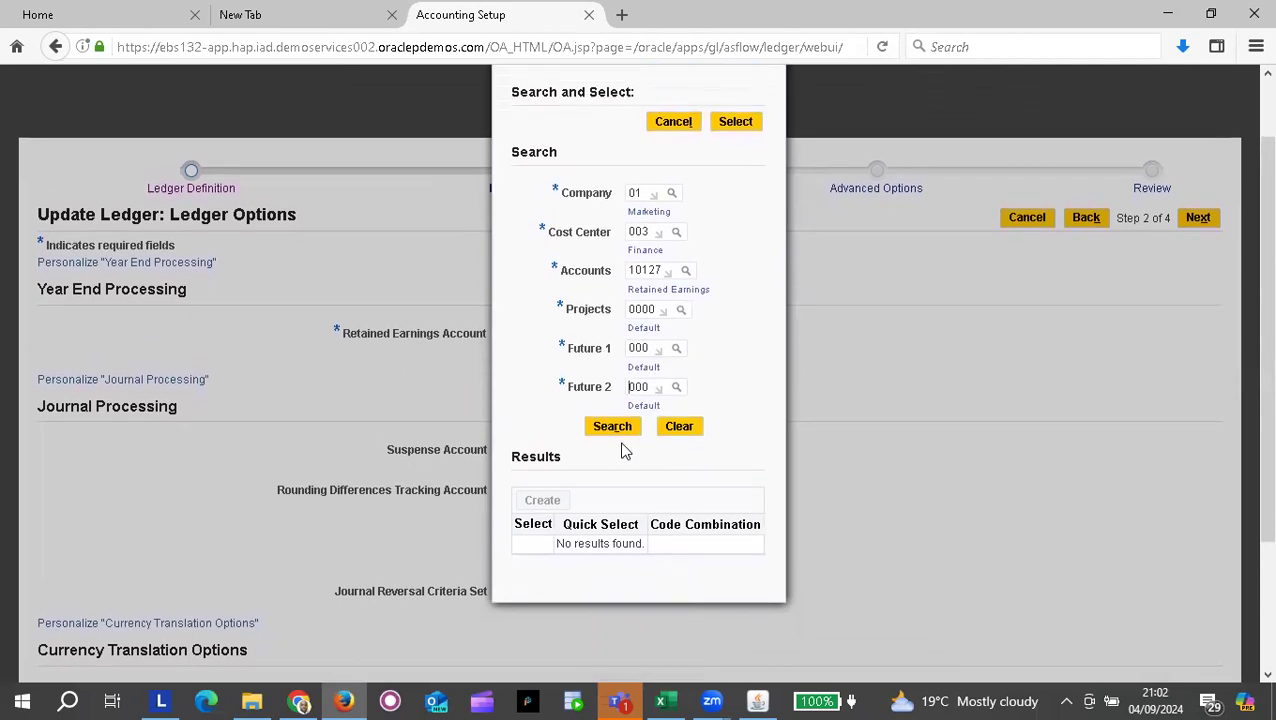
{"action": "left_click", "coordinate": [613, 430]}
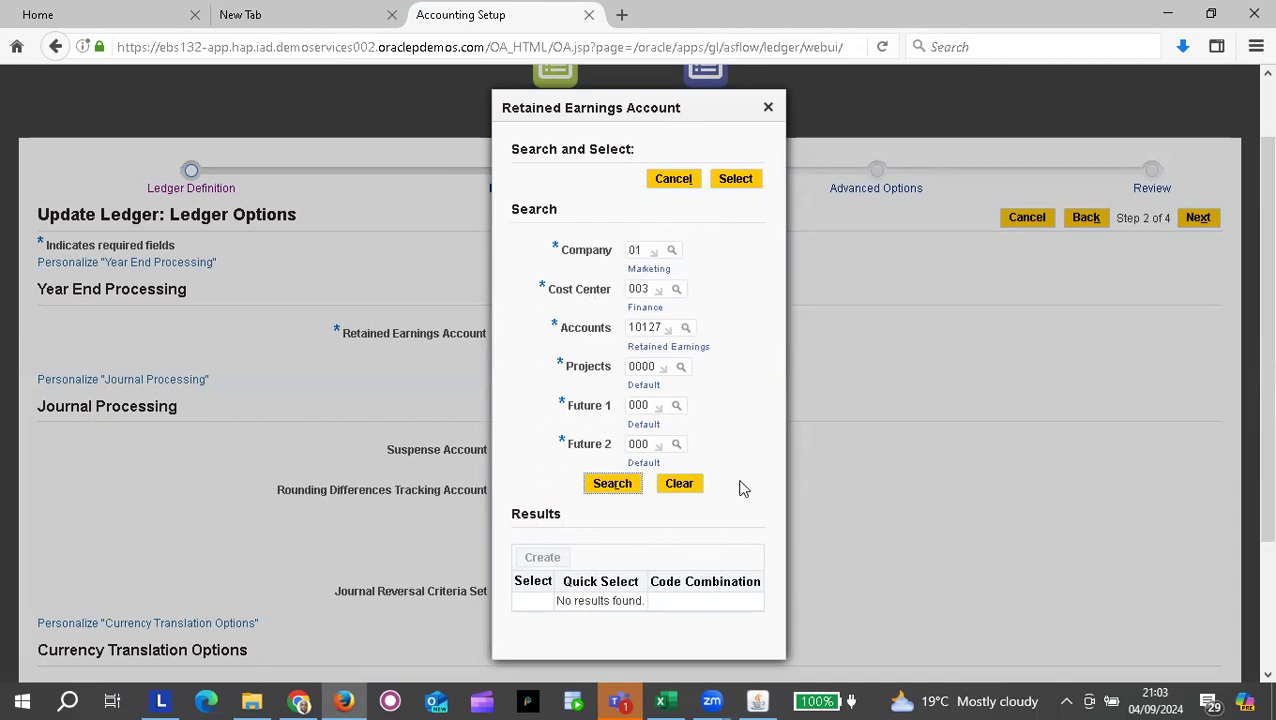
Step: Open Key Flexfield Segments in Oracle Forms and query the General% (General Ledger) flexfield
{"action": "left_click", "coordinate": [757, 700]}
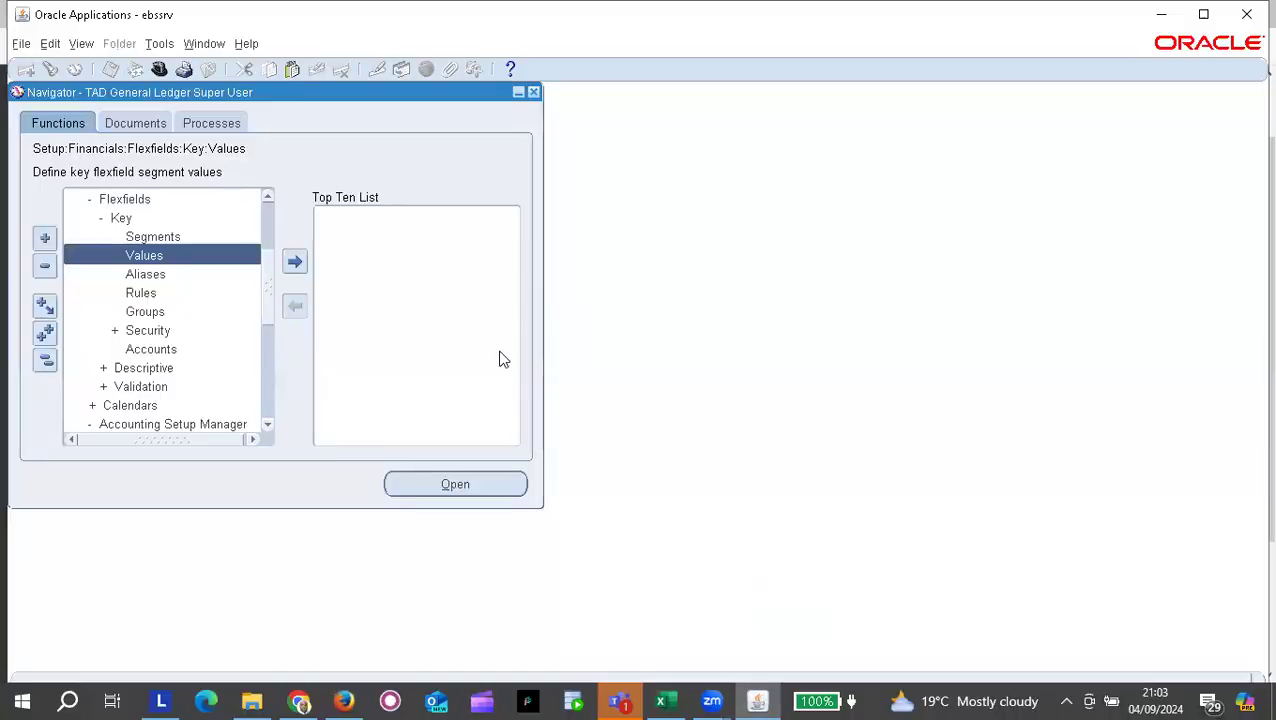
{"action": "left_click", "coordinate": [150, 234]}
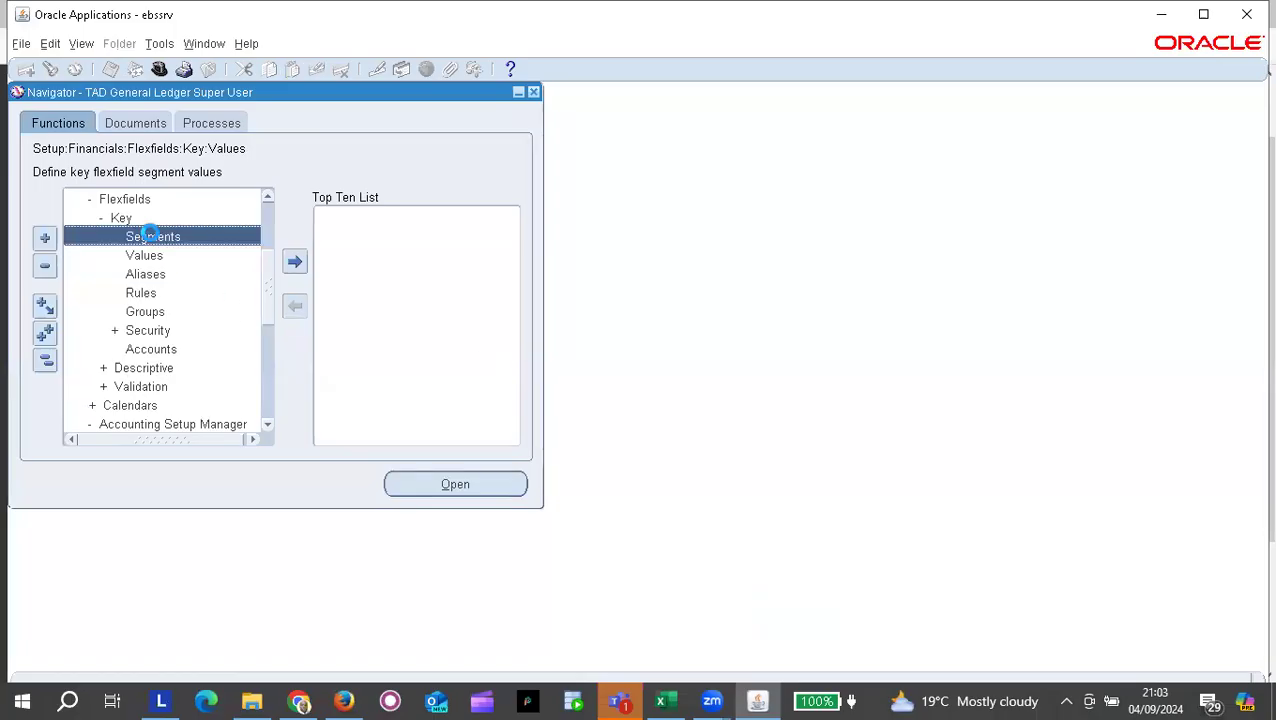
{"action": "double_click", "coordinate": [197, 237]}
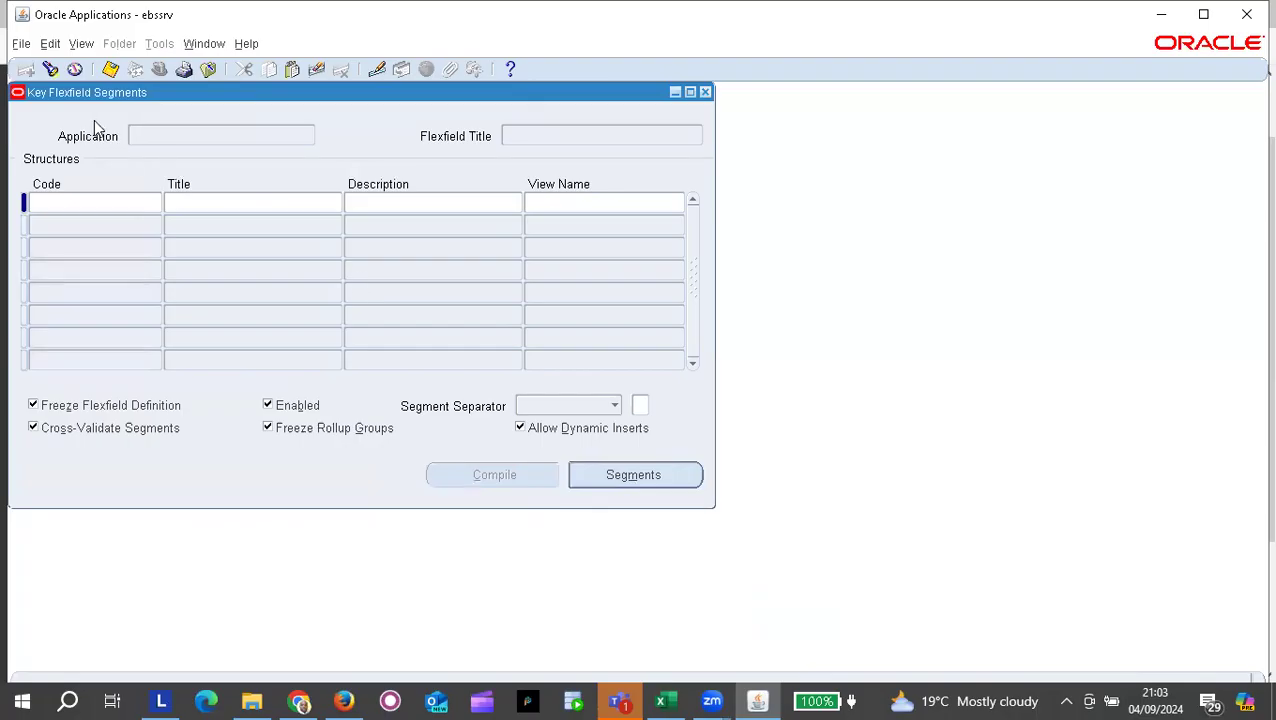
{"action": "left_click", "coordinate": [51, 70]}
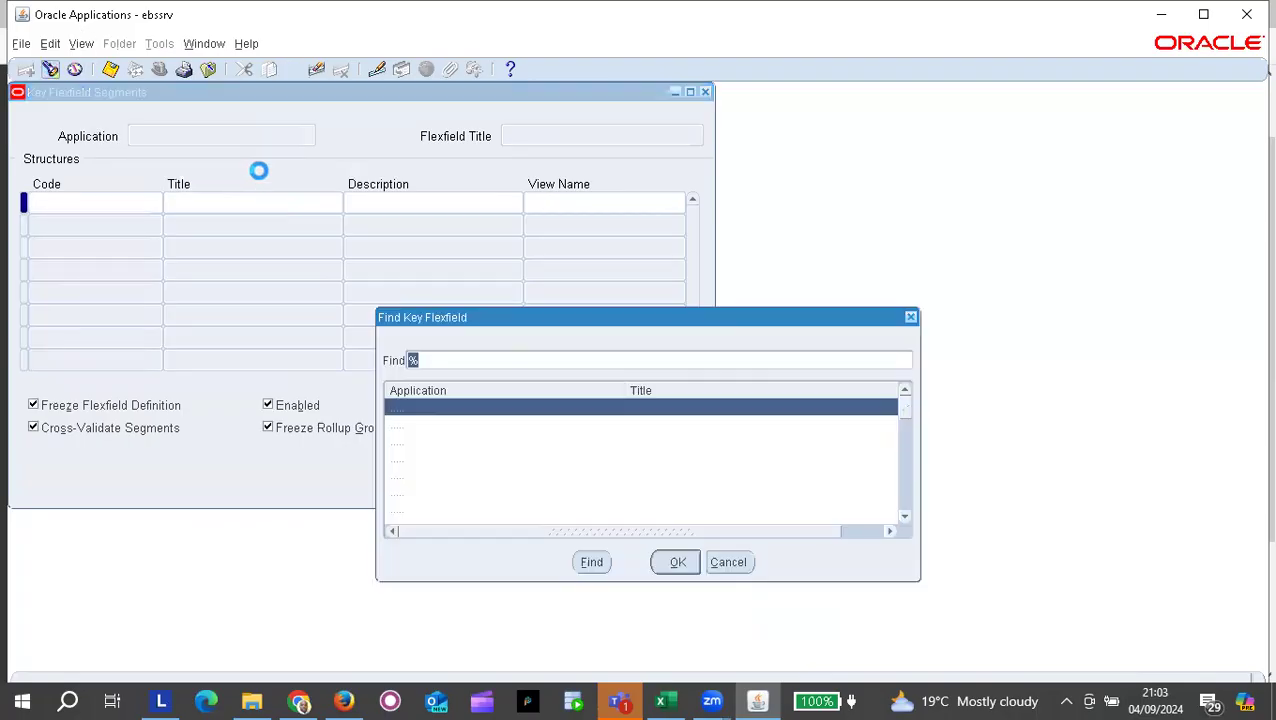
{"action": "type", "text": "G"}
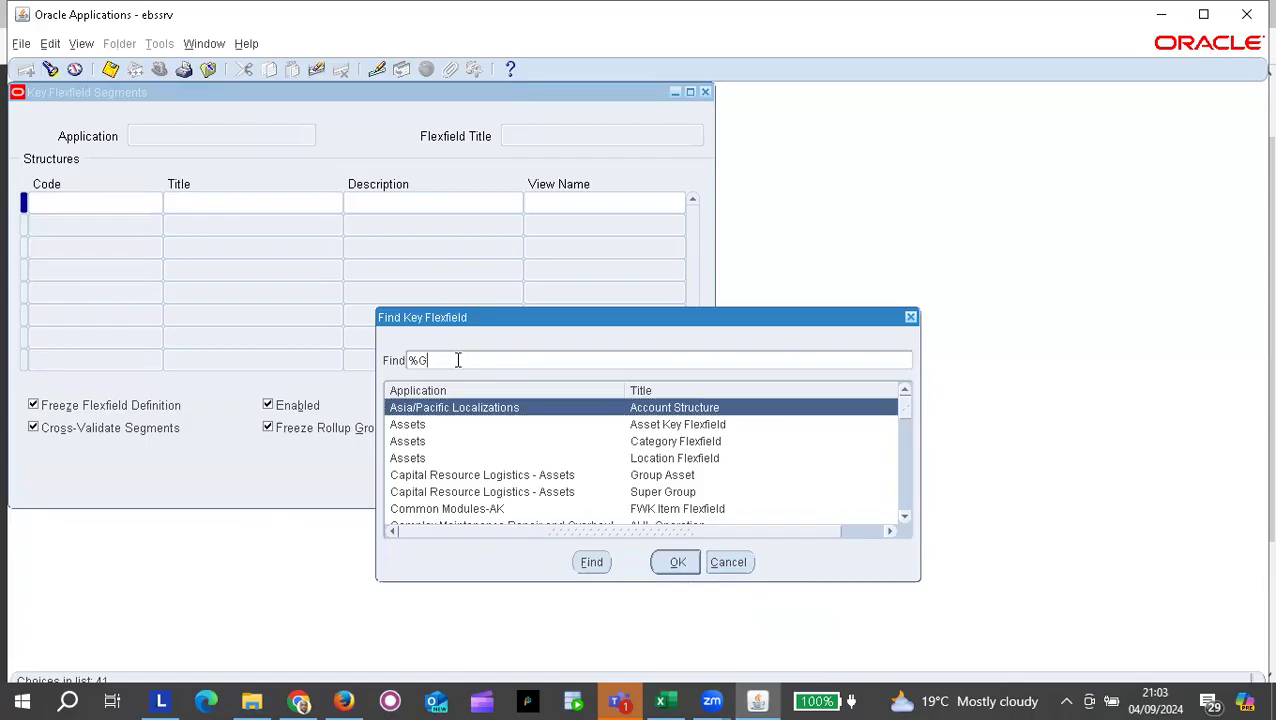
{"action": "type", "text": "eneral%"}
{"action": "key", "text": "Return"}
{"action": "key", "text": "Return"}
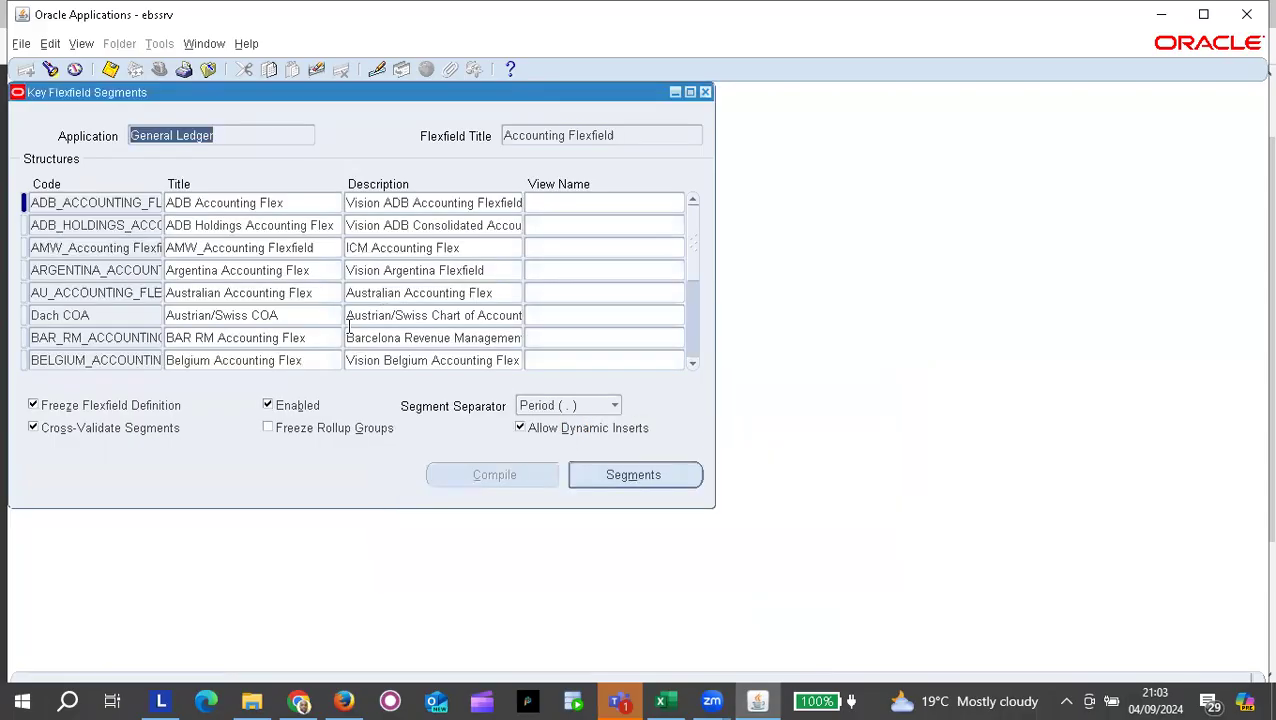
Step: Query structures matching 'tad' and load TAD_ACOUNTING_FLEX
{"action": "left_click", "coordinate": [130, 246]}
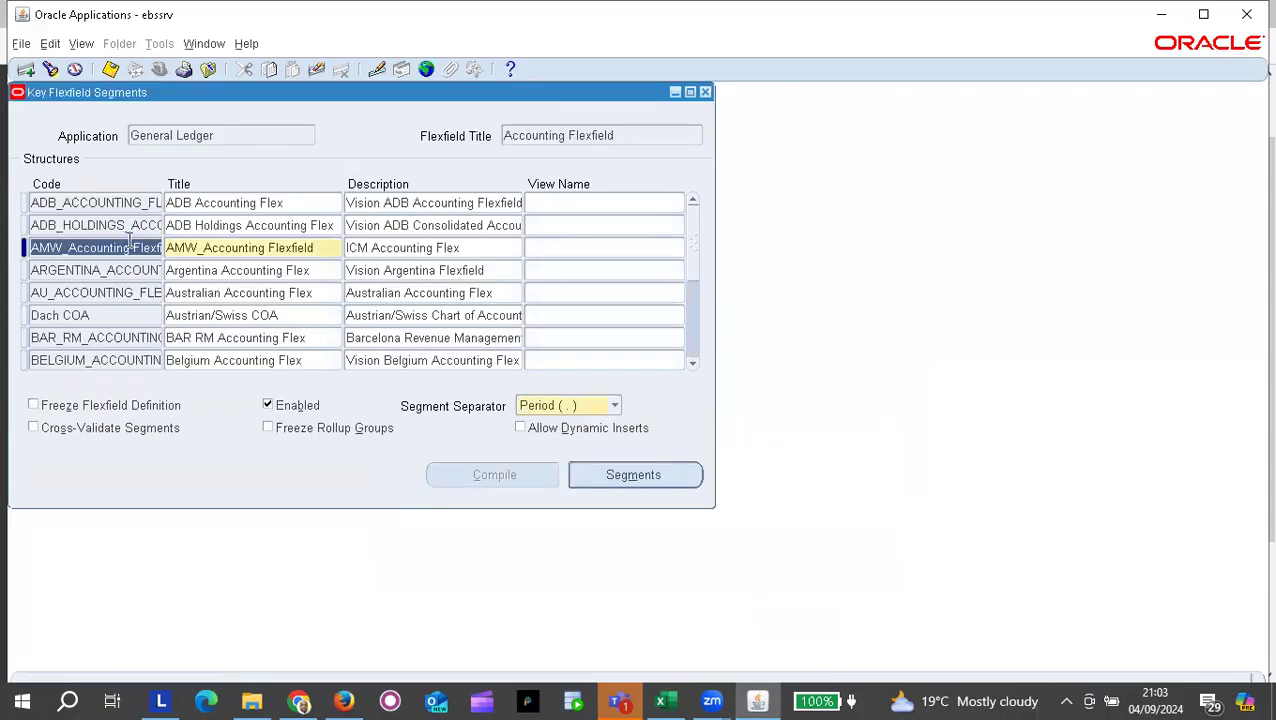
{"action": "left_click", "coordinate": [50, 70]}
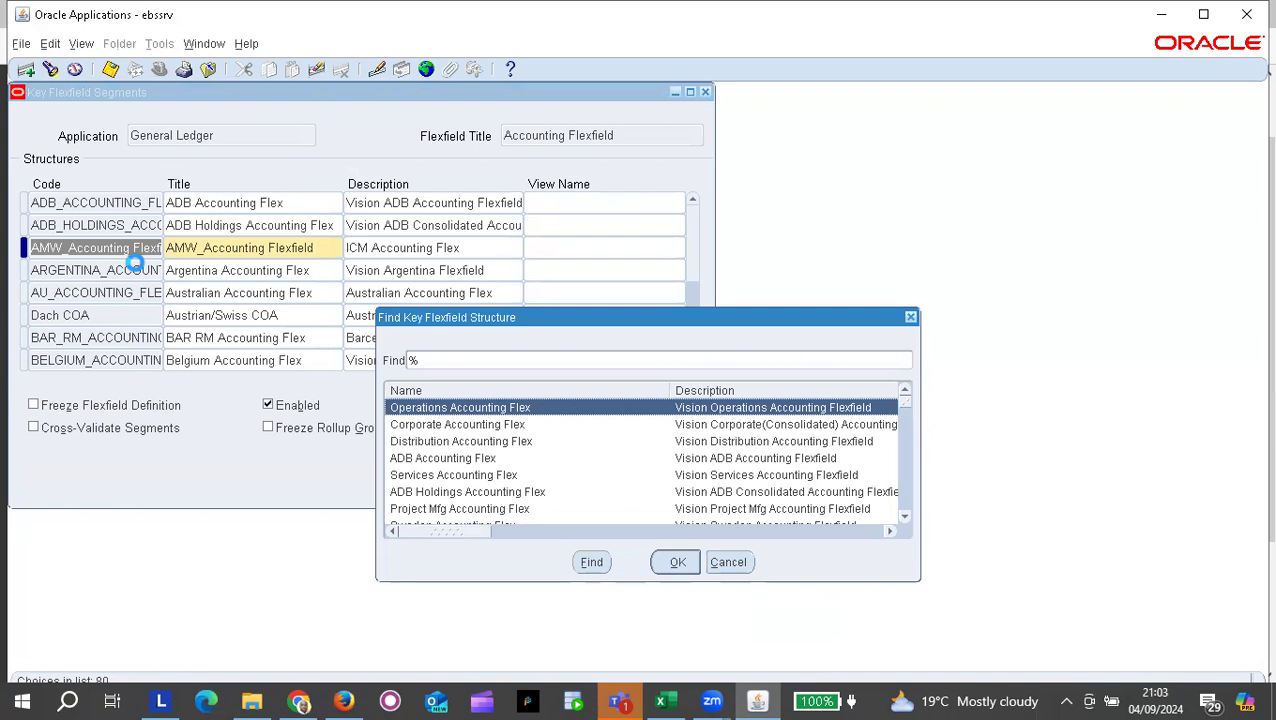
{"action": "type", "text": "tad"}
{"action": "key", "text": "Return"}
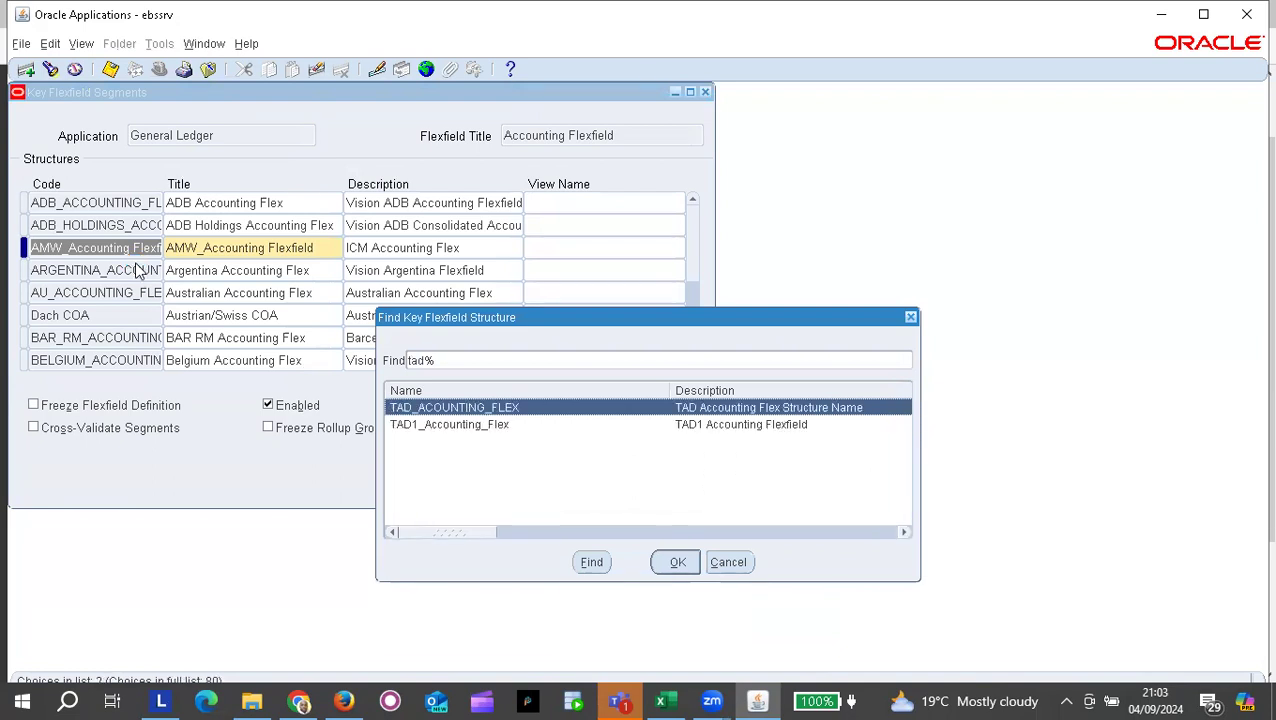
{"action": "key", "text": "Return"}
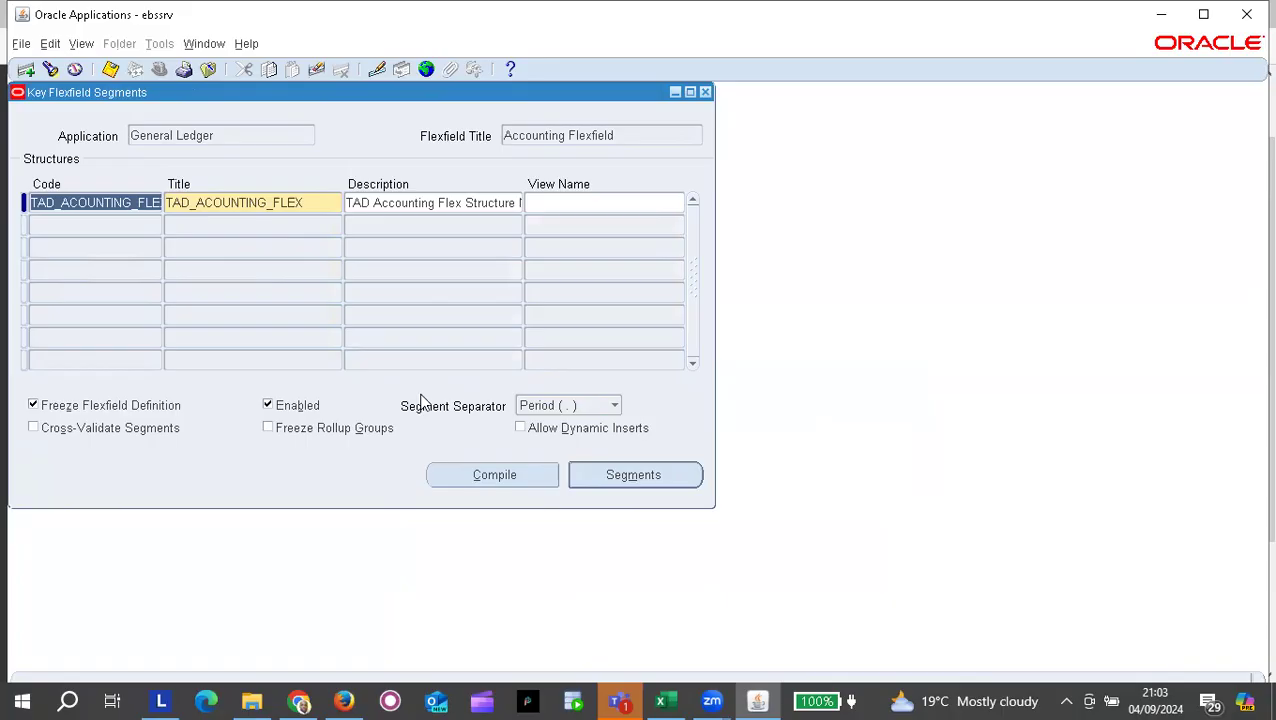
Step: Enable Allow Dynamic Inserts on TAD_ACOUNTING_FLEX, save, and compile it successfully
{"action": "left_click", "coordinate": [521, 429]}
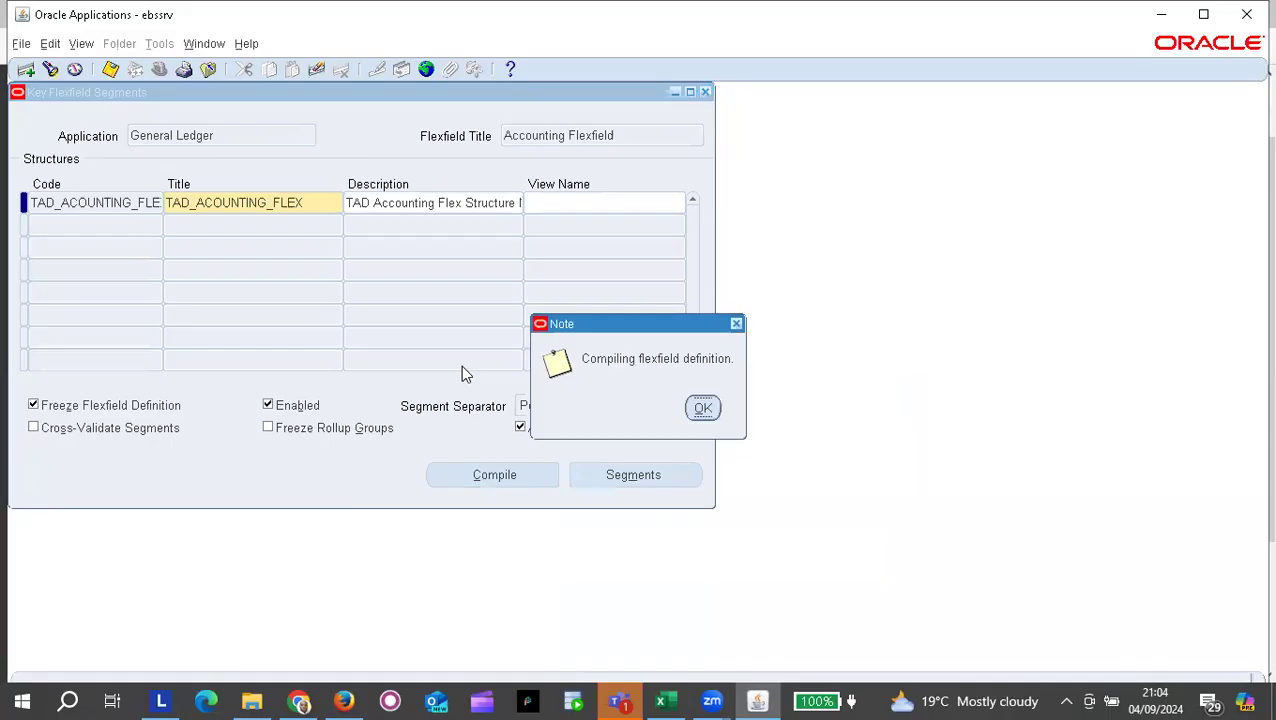
{"action": "left_click", "coordinate": [703, 409]}
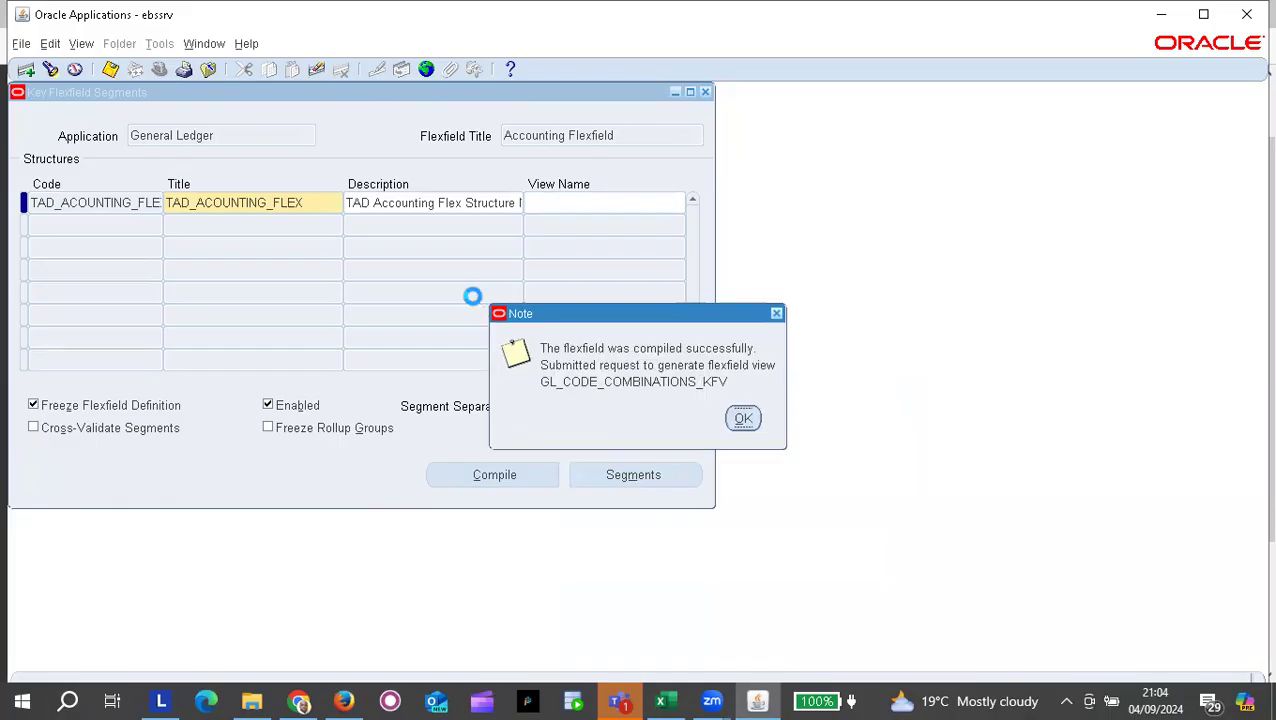
{"action": "left_click", "coordinate": [748, 421]}
{"action": "left_click", "coordinate": [508, 476]}
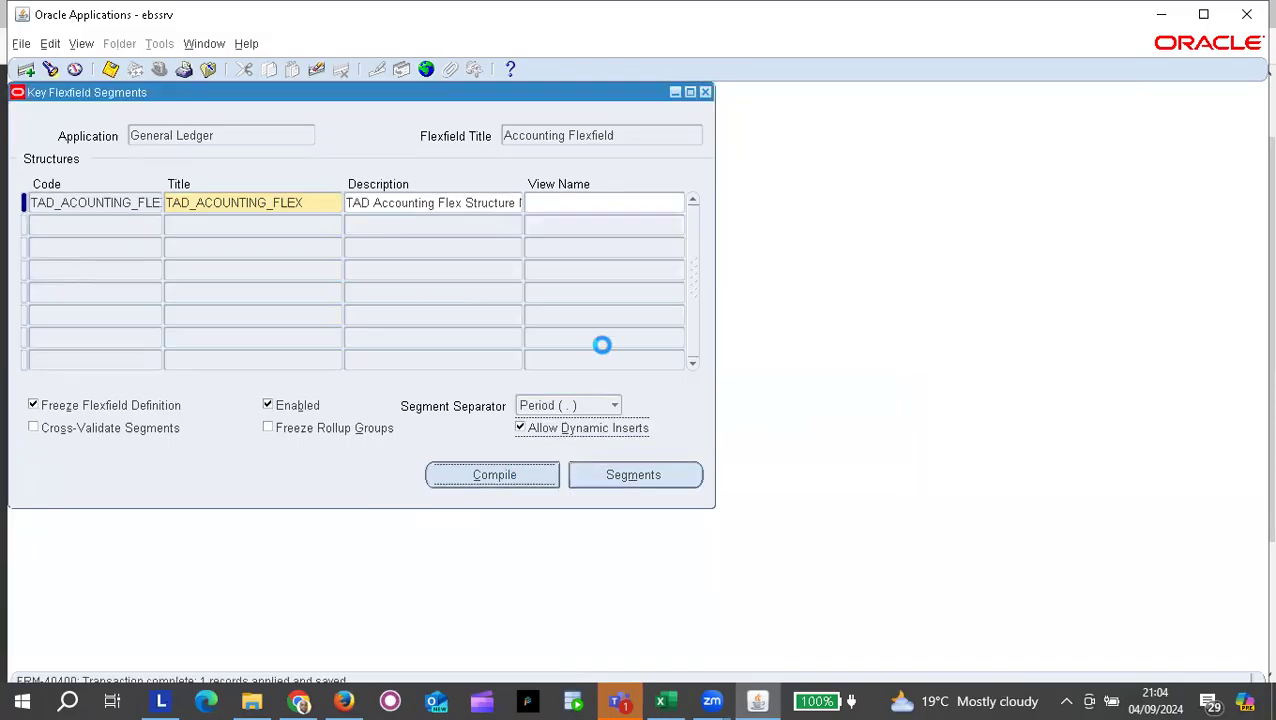
{"action": "left_click", "coordinate": [703, 409]}
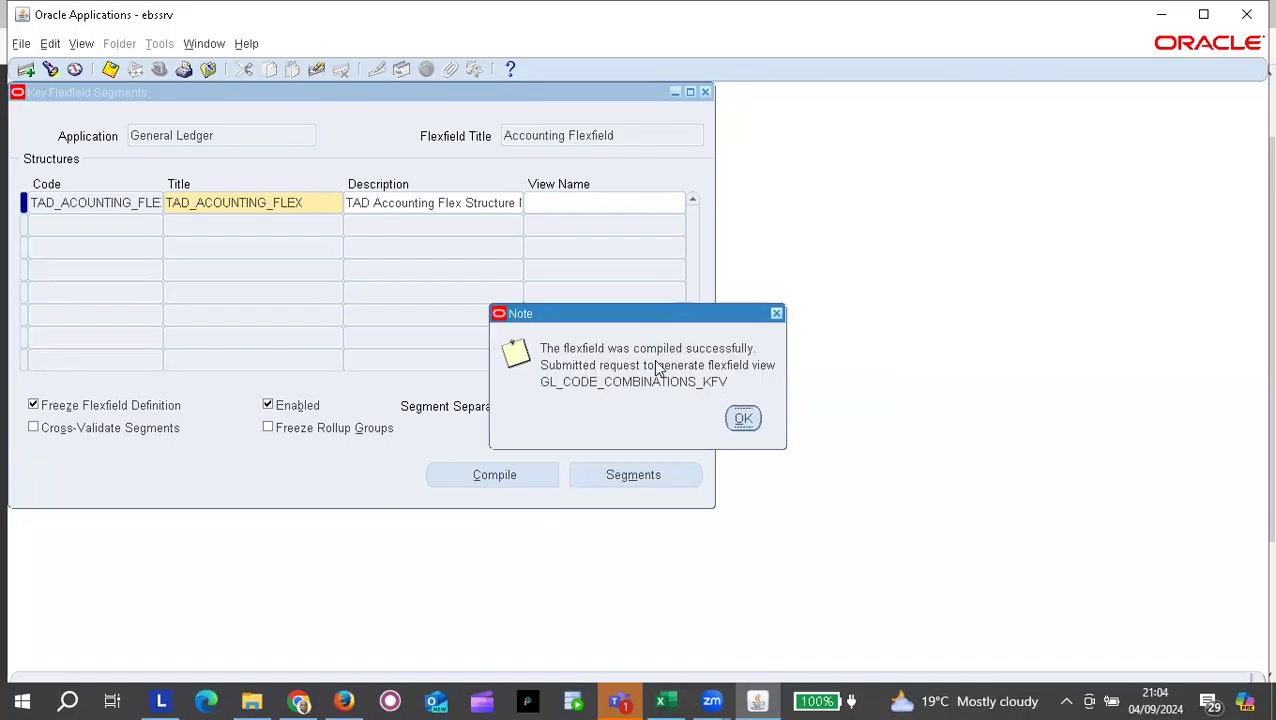
{"action": "left_click", "coordinate": [743, 418]}
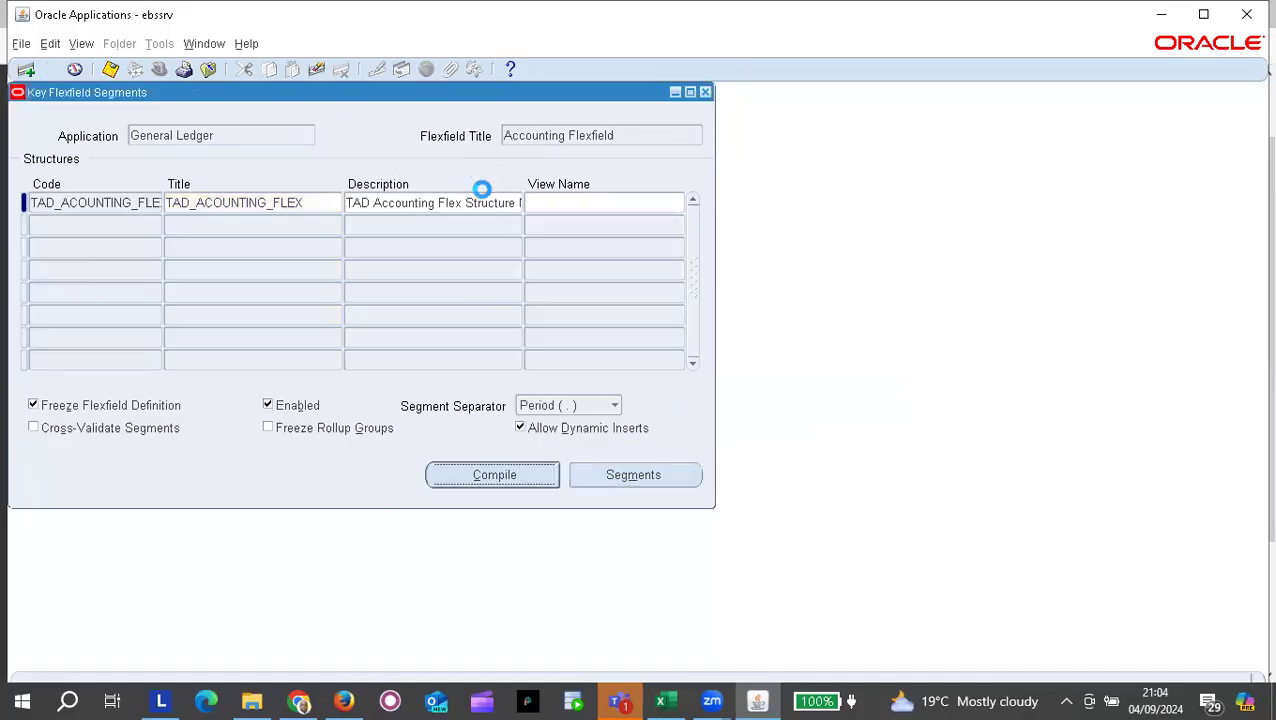
{"action": "left_click", "coordinate": [81, 44]}
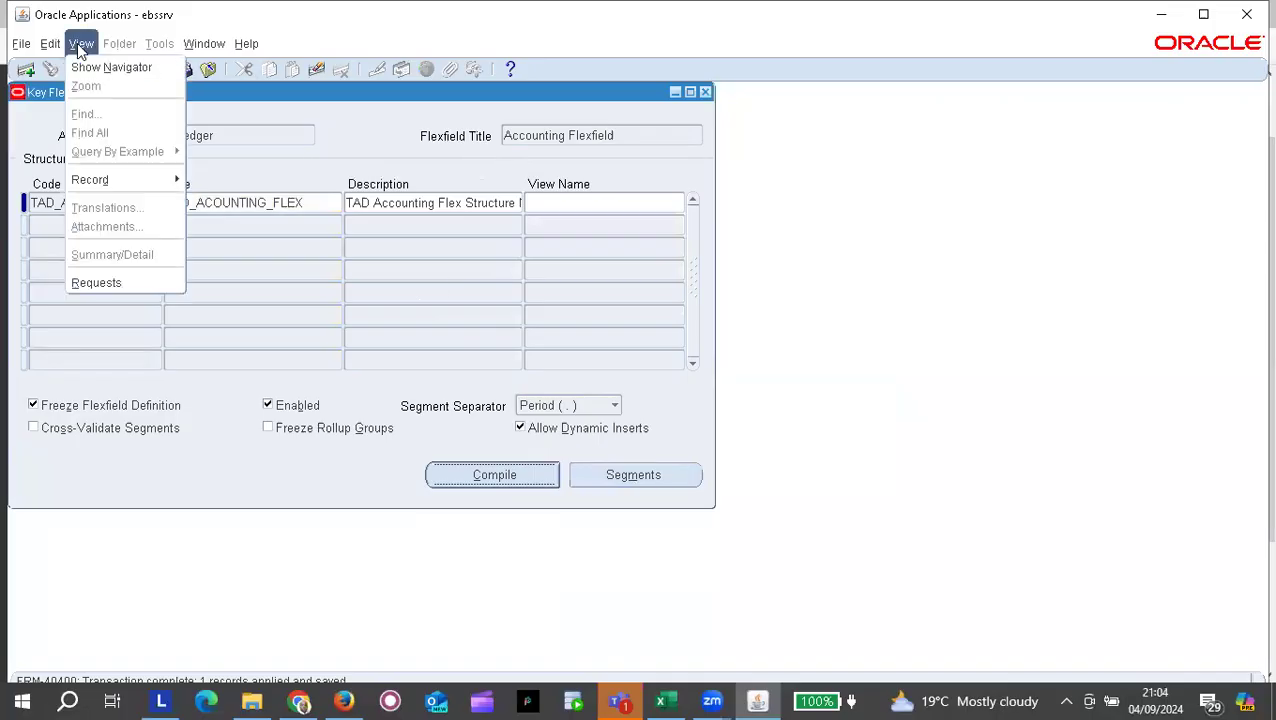
Step: Verify Compile Key Flexfields and Flexfield View Generator requests completed normally, then return to Firefox
{"action": "left_click", "coordinate": [118, 283]}
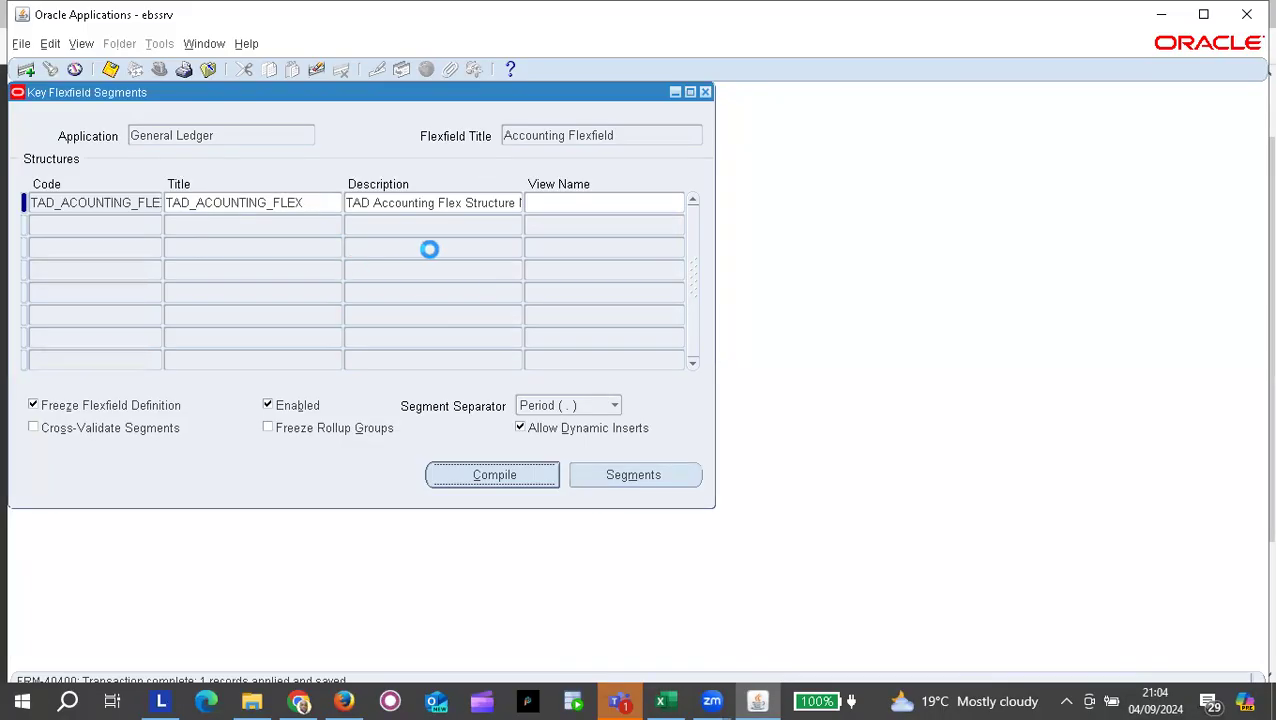
{"action": "left_click", "coordinate": [550, 531]}
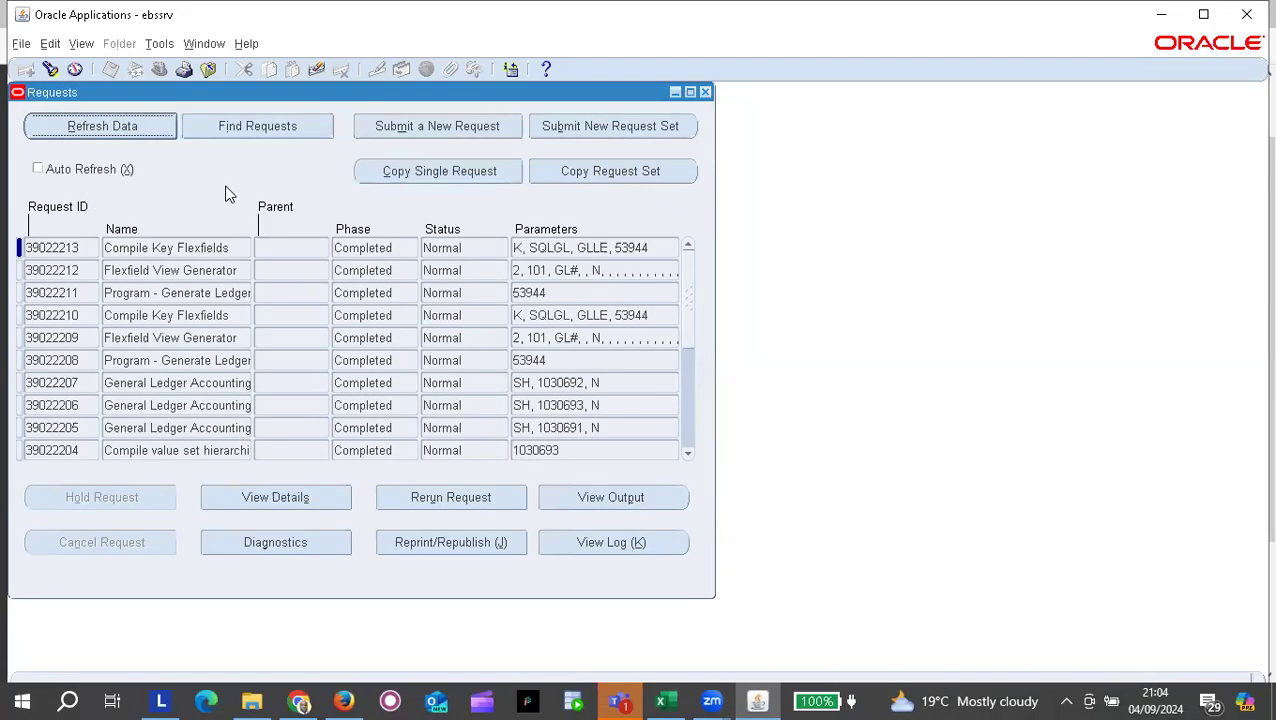
{"action": "left_click", "coordinate": [155, 245]}
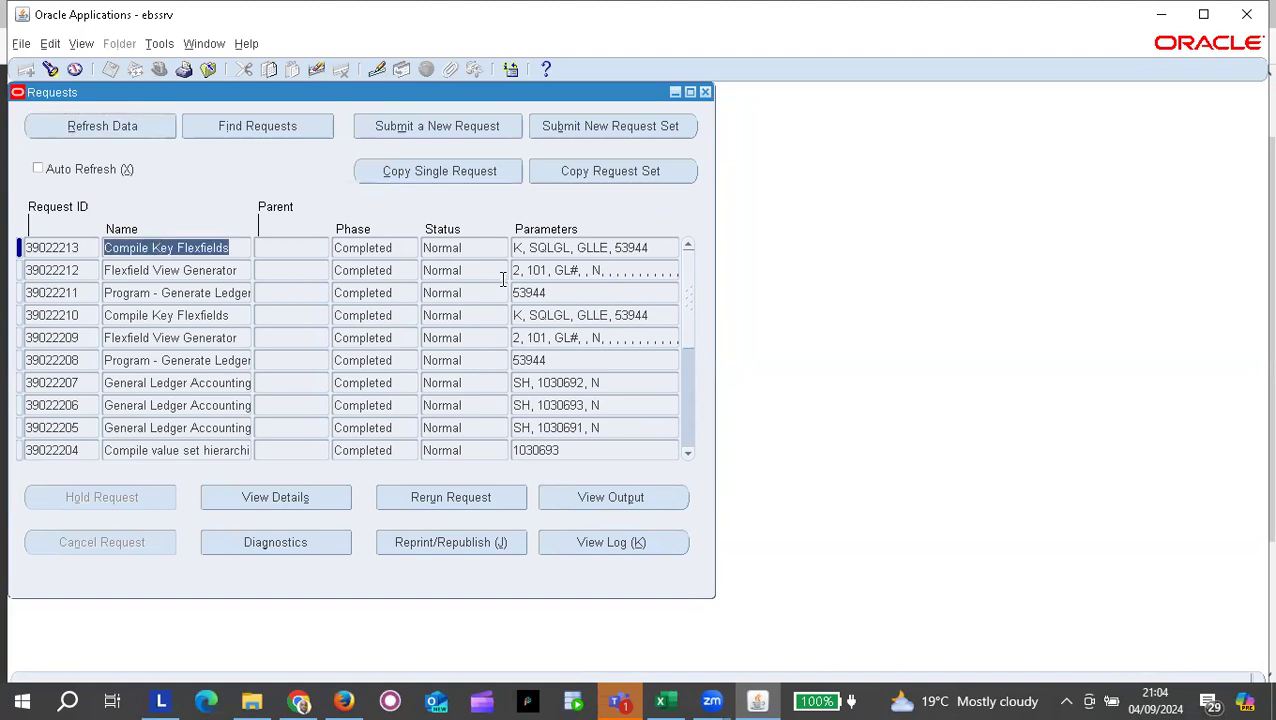
{"action": "left_click", "coordinate": [120, 126]}
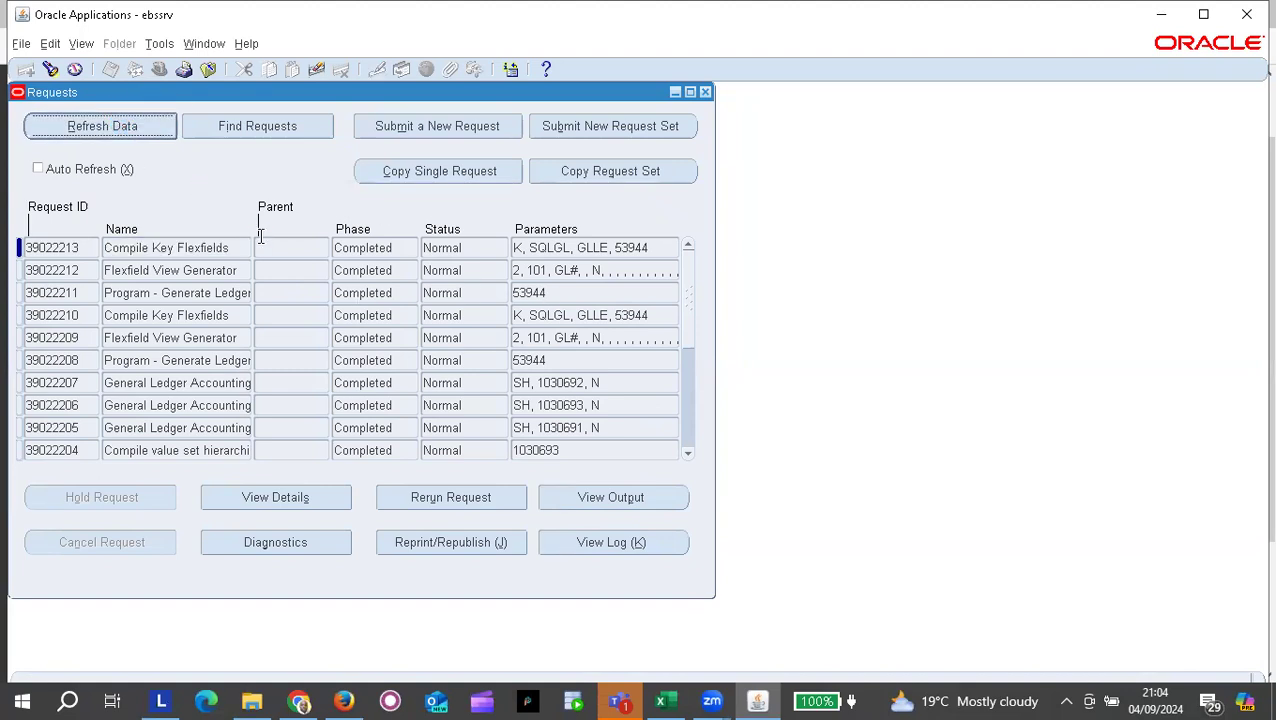
{"action": "key", "text": "alt+Tab"}
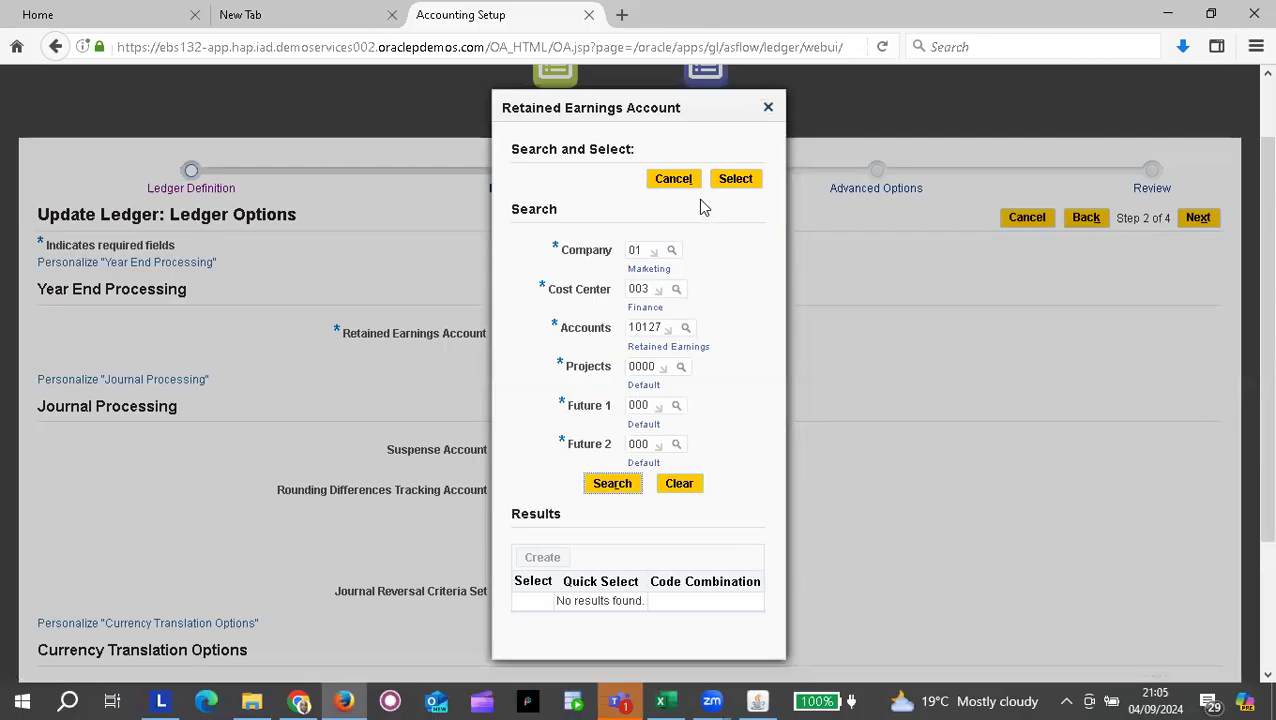
Step: Close the Retained Earnings Account search and go Back then Next to reload Ledger Options
{"action": "left_click", "coordinate": [614, 485]}
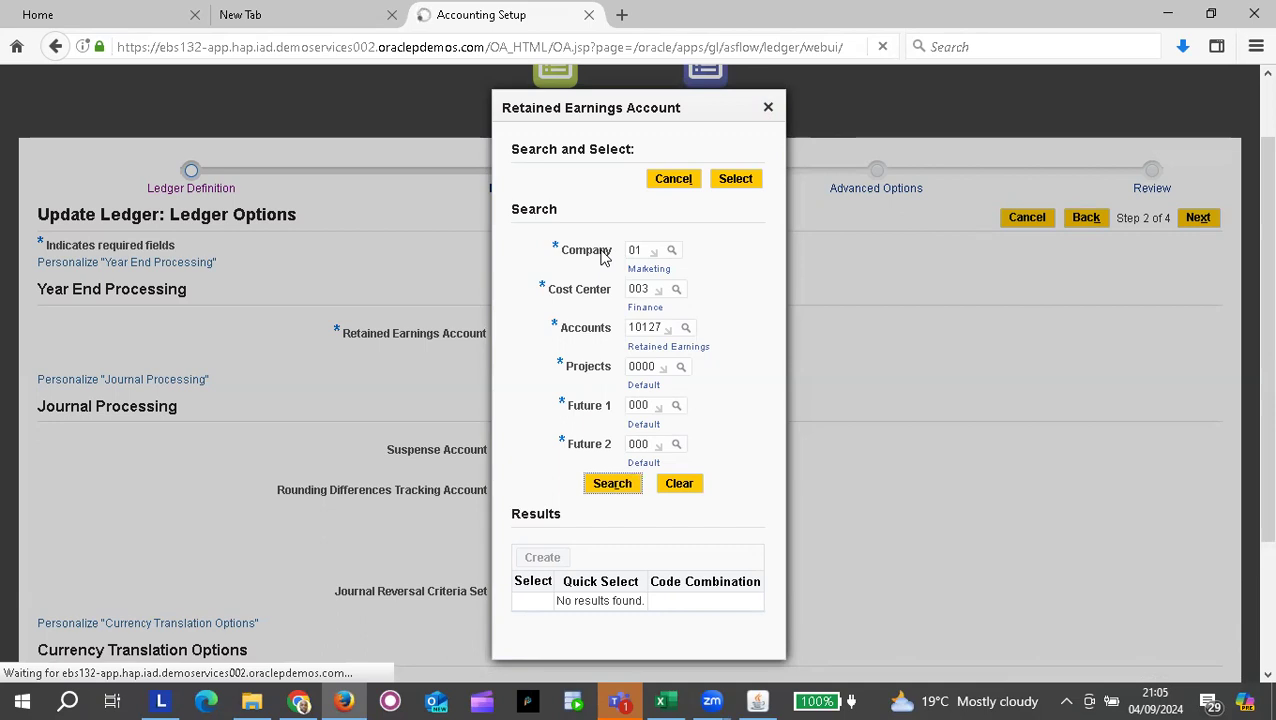
{"action": "left_click", "coordinate": [769, 108]}
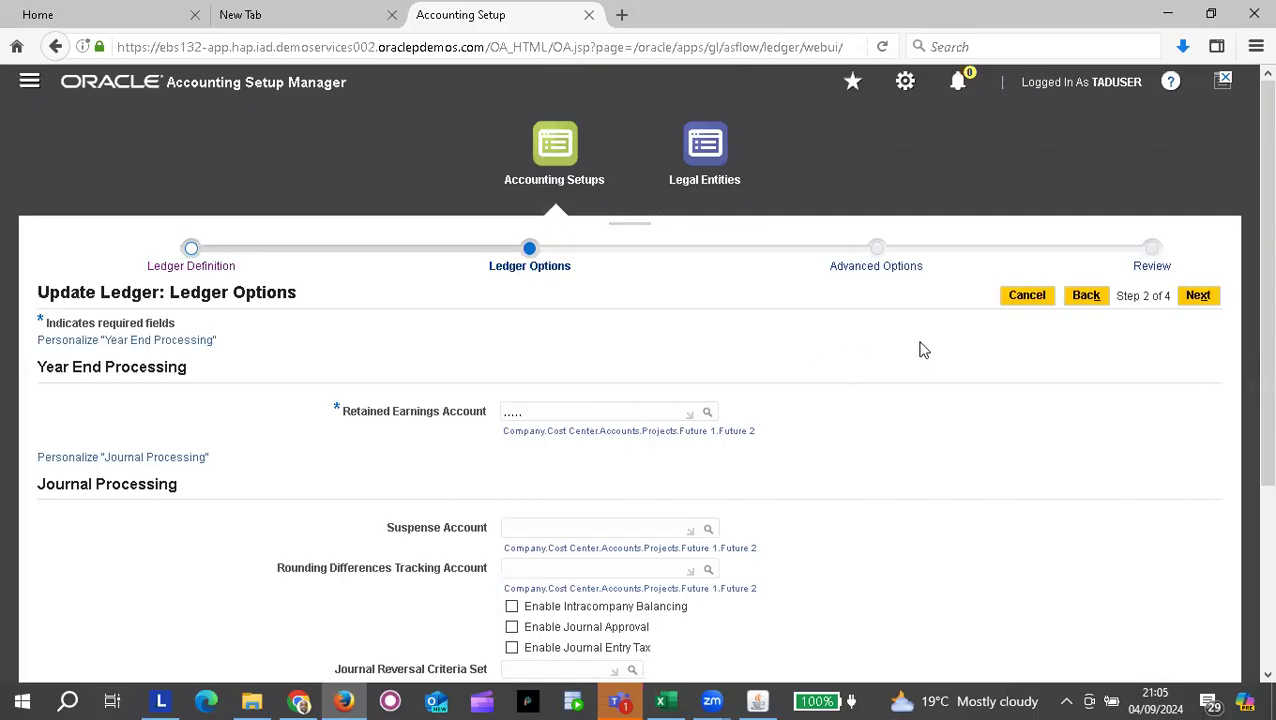
{"action": "left_click", "coordinate": [1084, 299]}
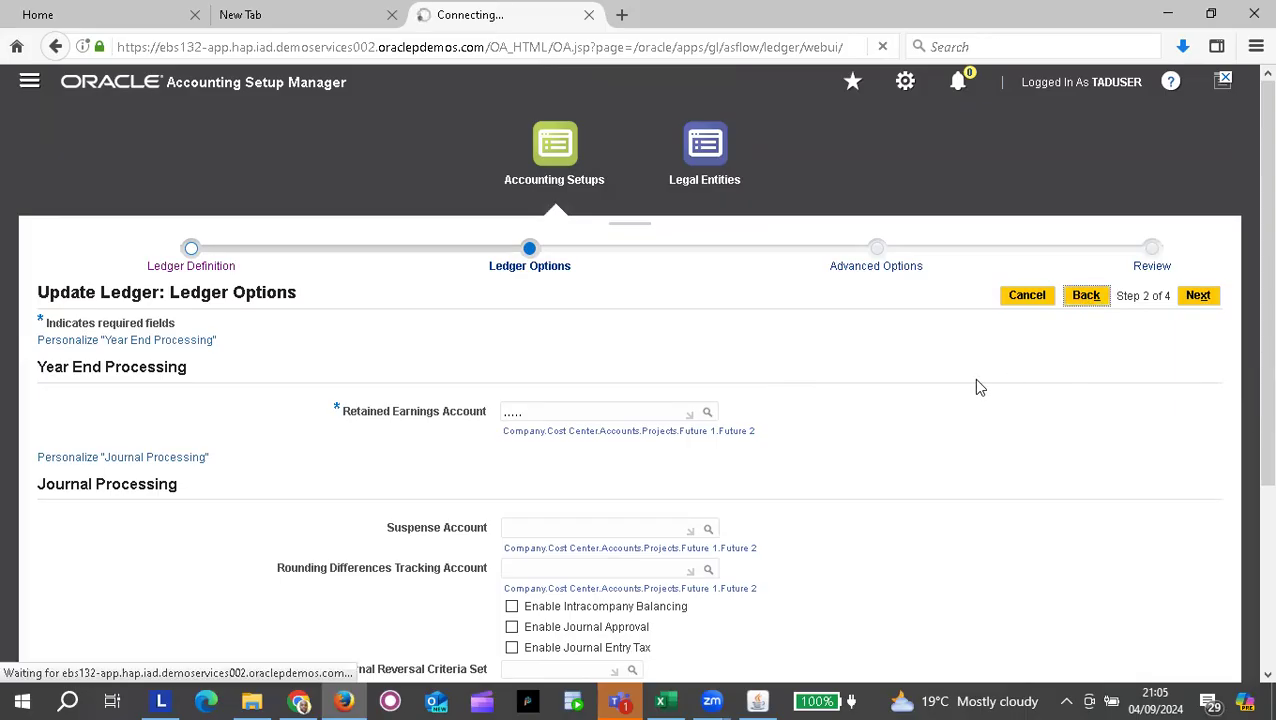
{"action": "left_click", "coordinate": [1200, 300]}
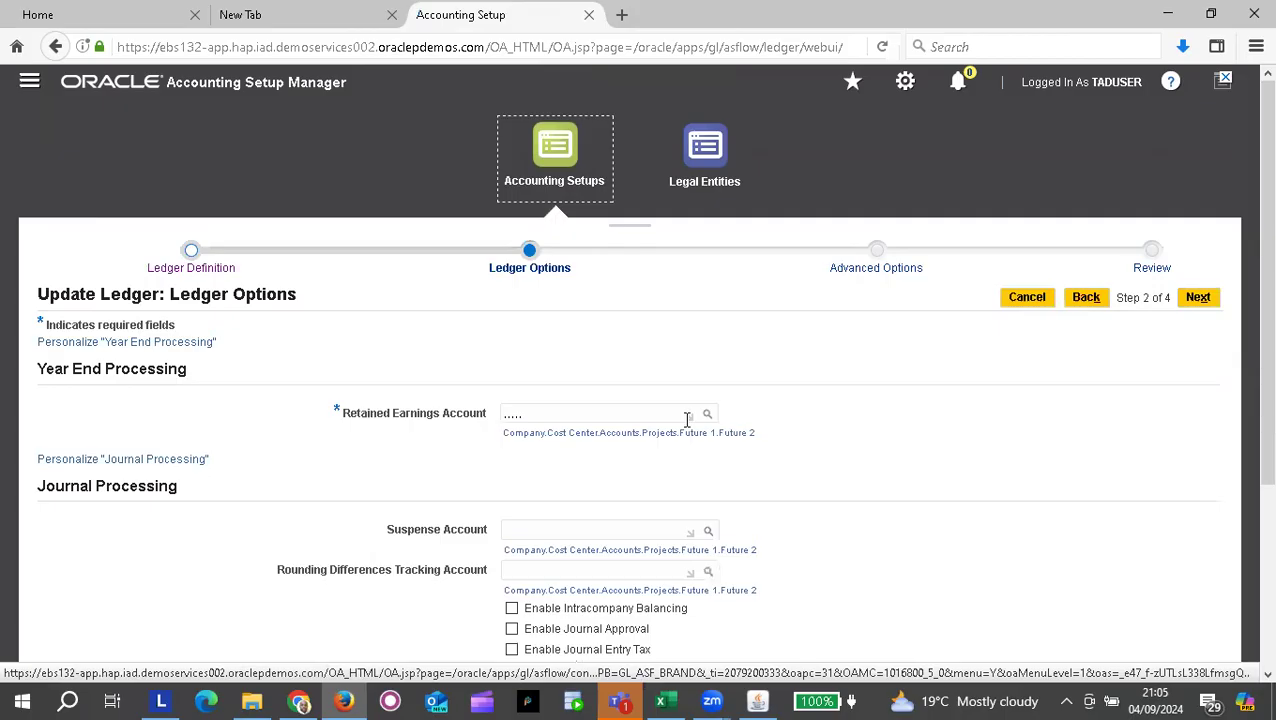
Step: In the Retained Earnings Account dialog, set Company to 01 (Marketing)
{"action": "left_click", "coordinate": [707, 418]}
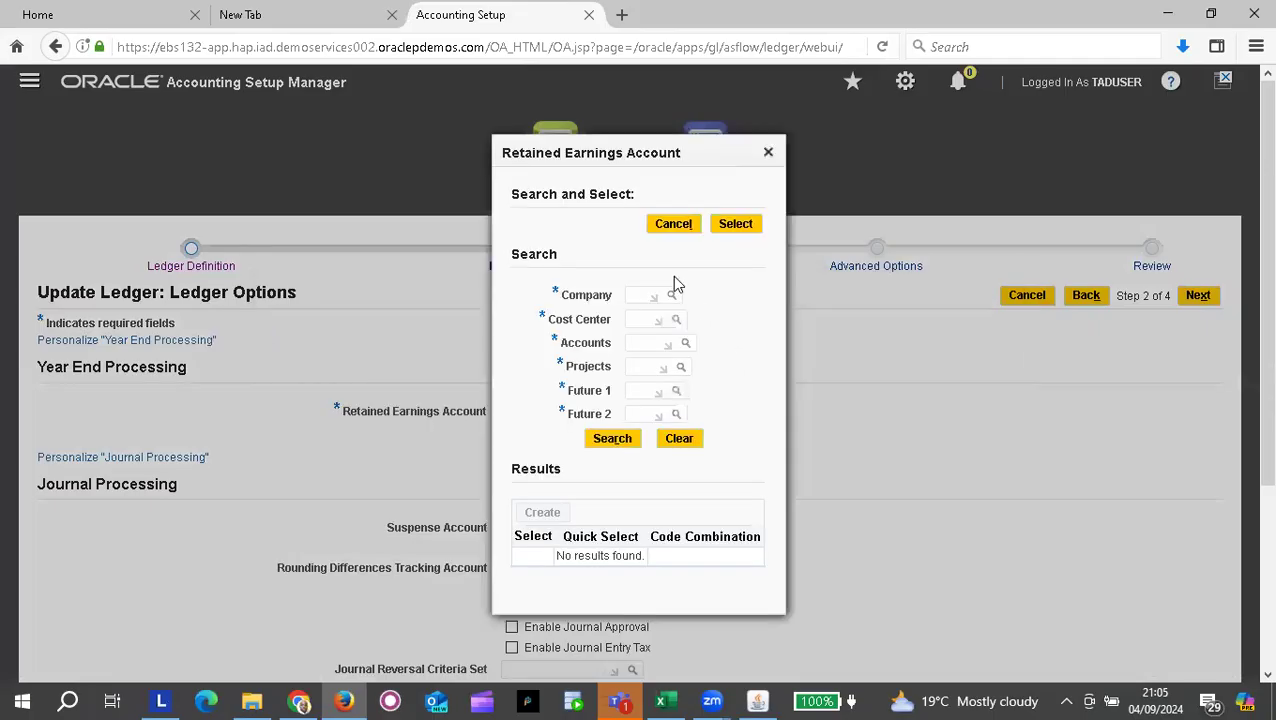
{"action": "left_click", "coordinate": [636, 294]}
{"action": "type", "text": "01"}
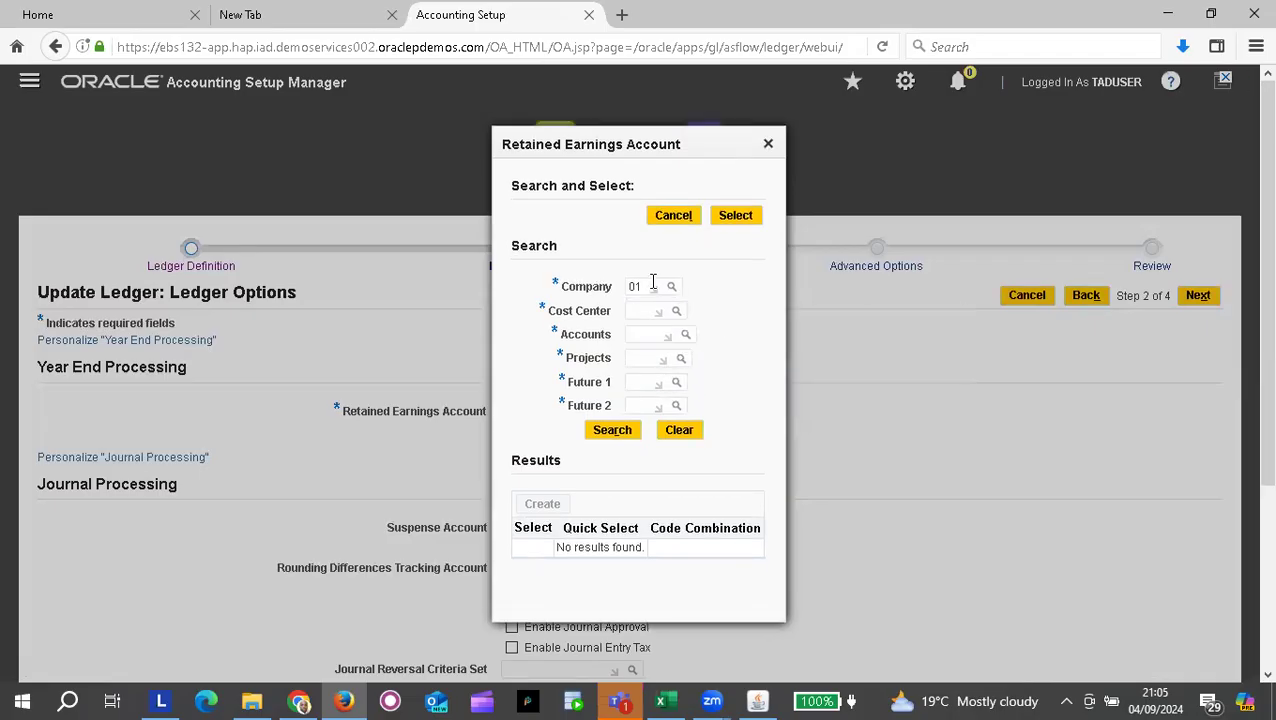
{"action": "key", "text": "BackSpace"}
{"action": "type", "text": "1"}
{"action": "key", "text": "Tab"}
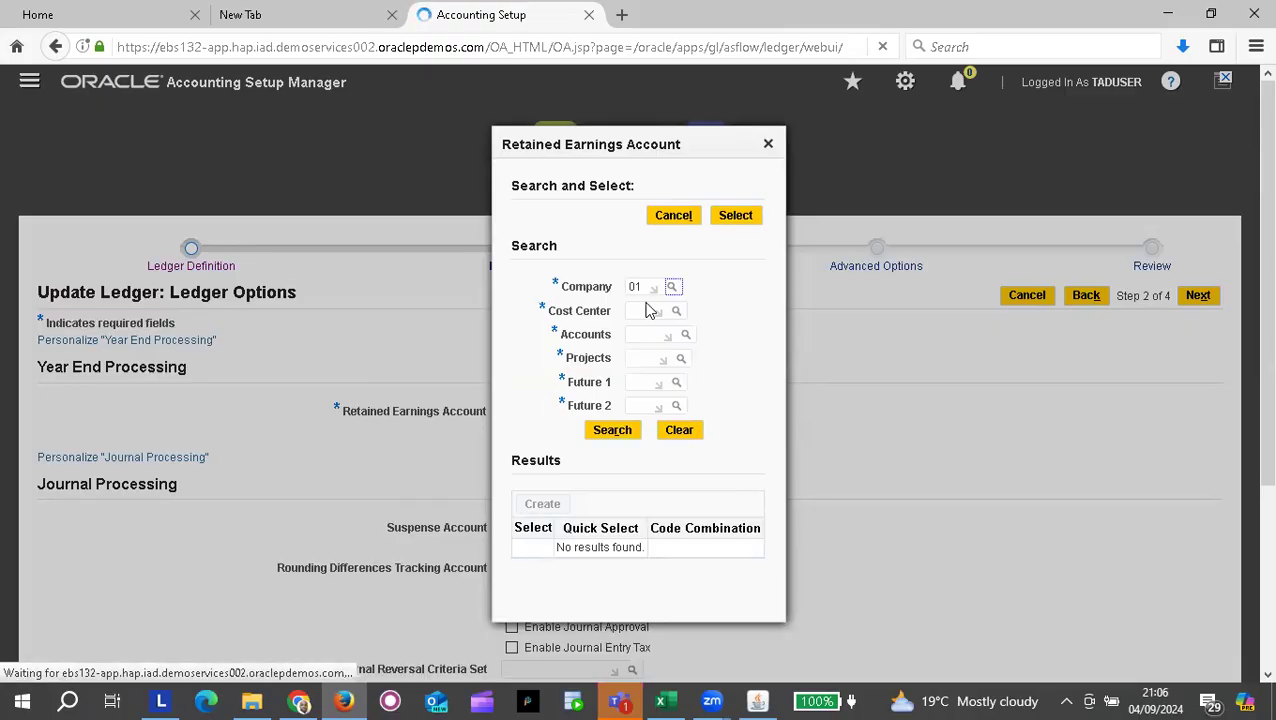
Step: Set Cost Center to 001 (Sales) and bring up the Accounts lookup
{"action": "left_click", "coordinate": [642, 328]}
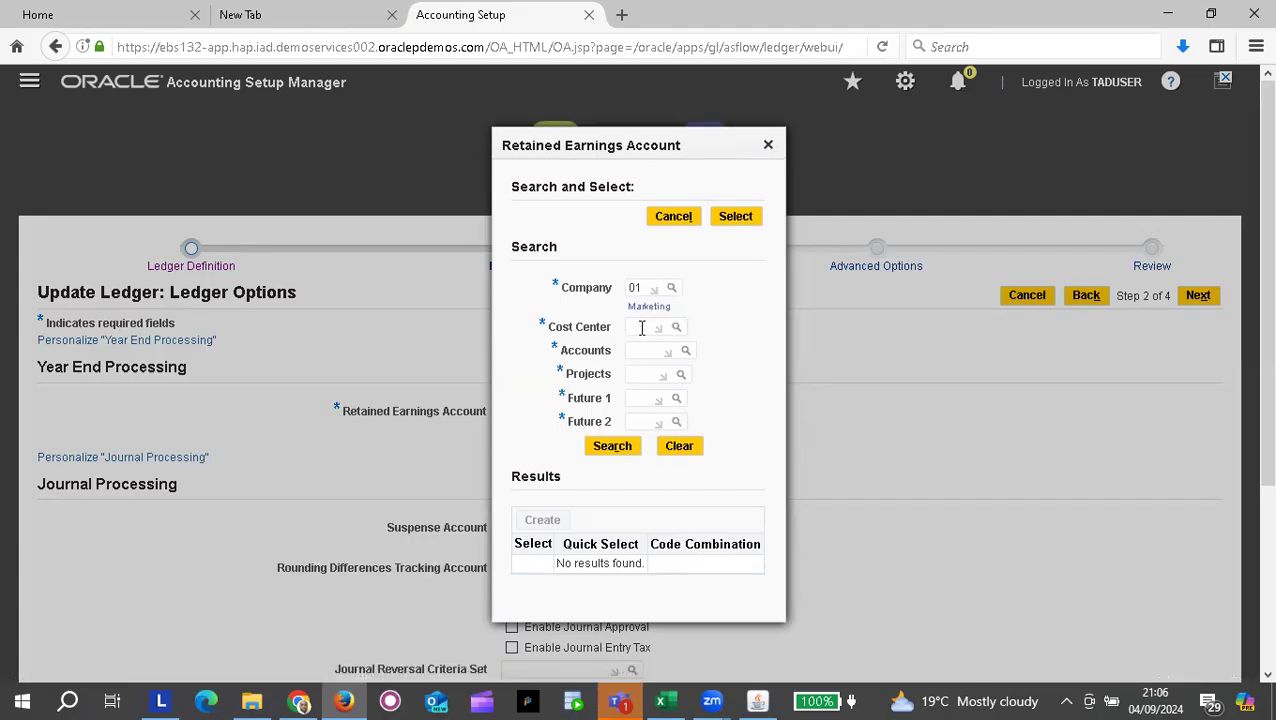
{"action": "type", "text": "100"}
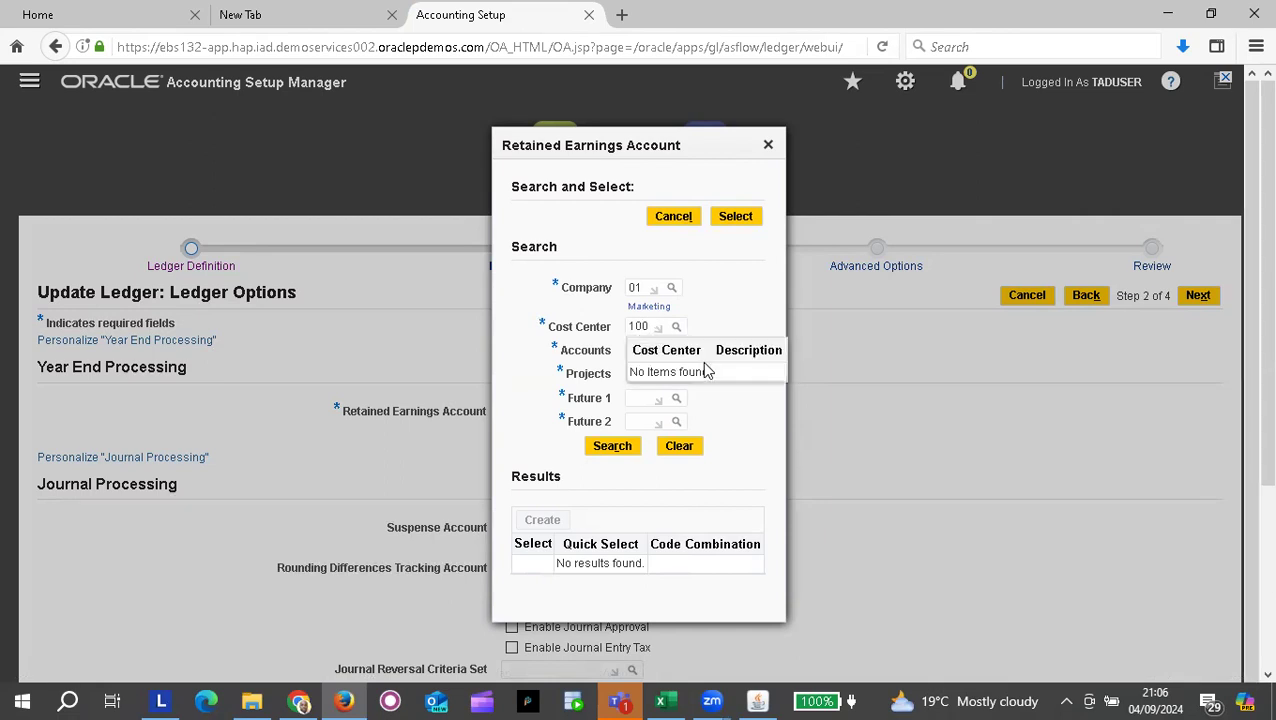
{"action": "key", "text": "BackSpace"}
{"action": "key", "text": "BackSpace"}
{"action": "key", "text": "BackSpace"}
{"action": "type", "text": "00"}
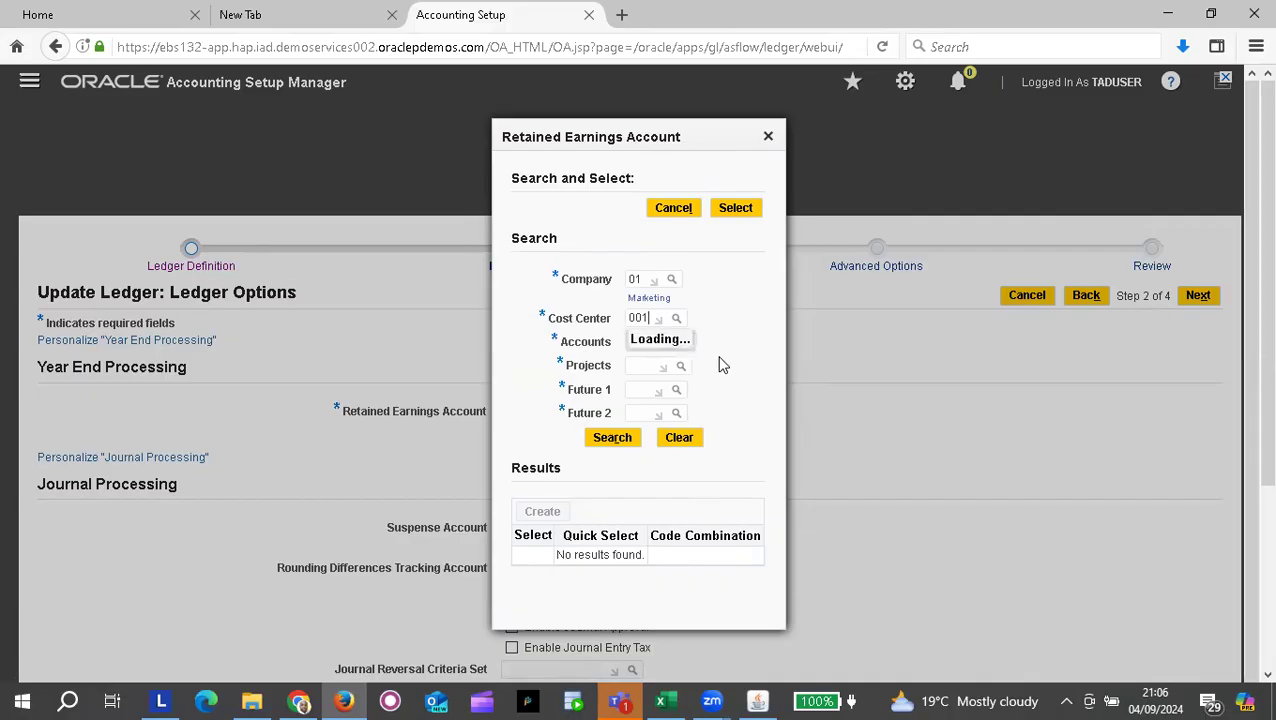
{"action": "left_click", "coordinate": [678, 373]}
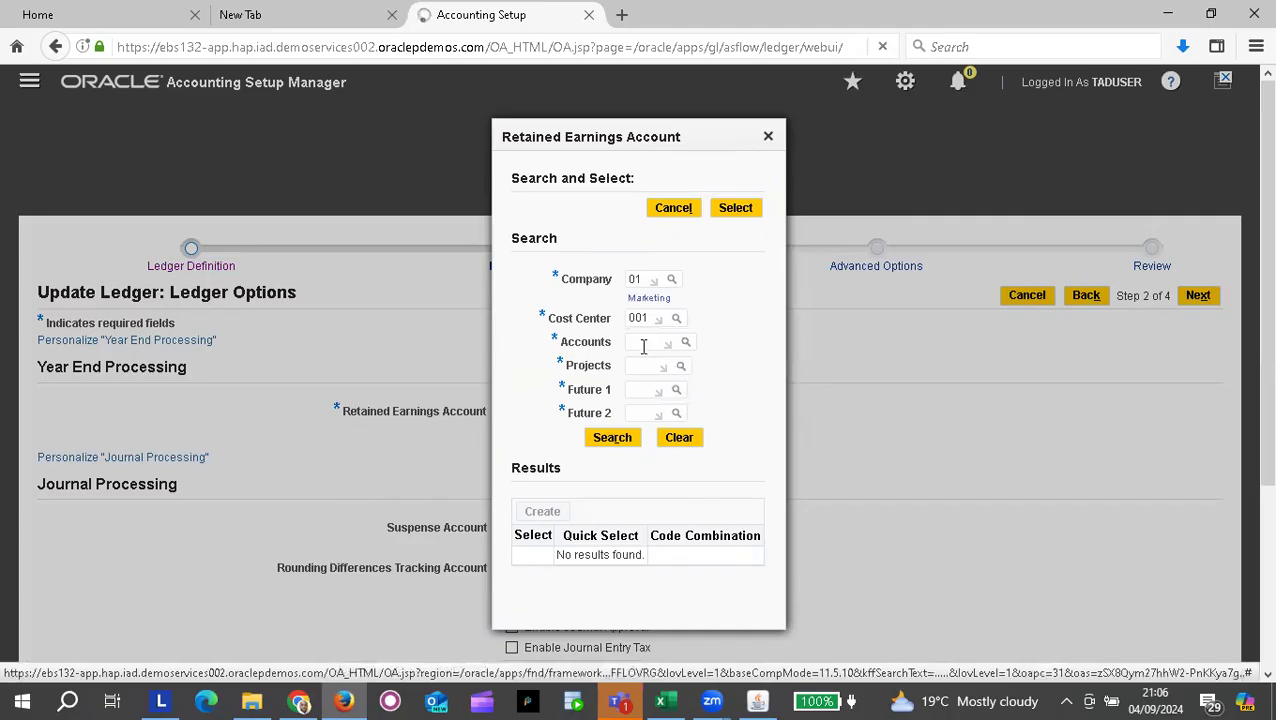
{"action": "left_click", "coordinate": [640, 356]}
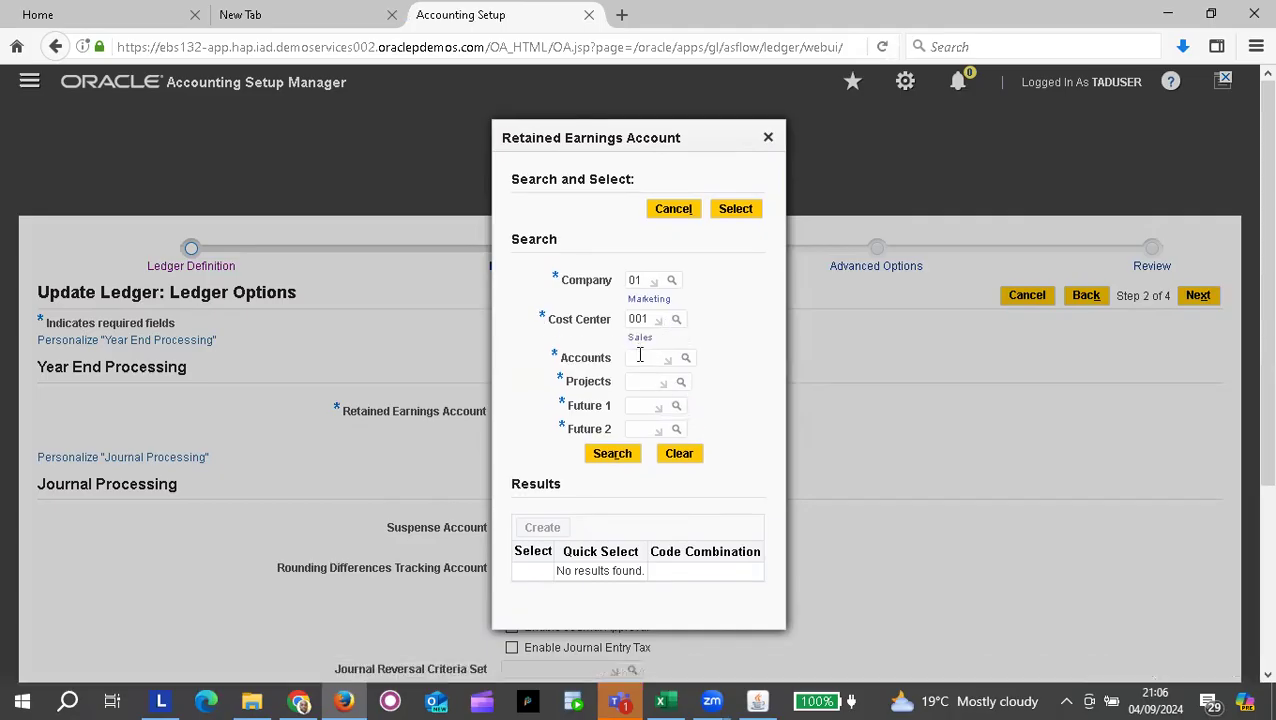
{"action": "left_click", "coordinate": [686, 362]}
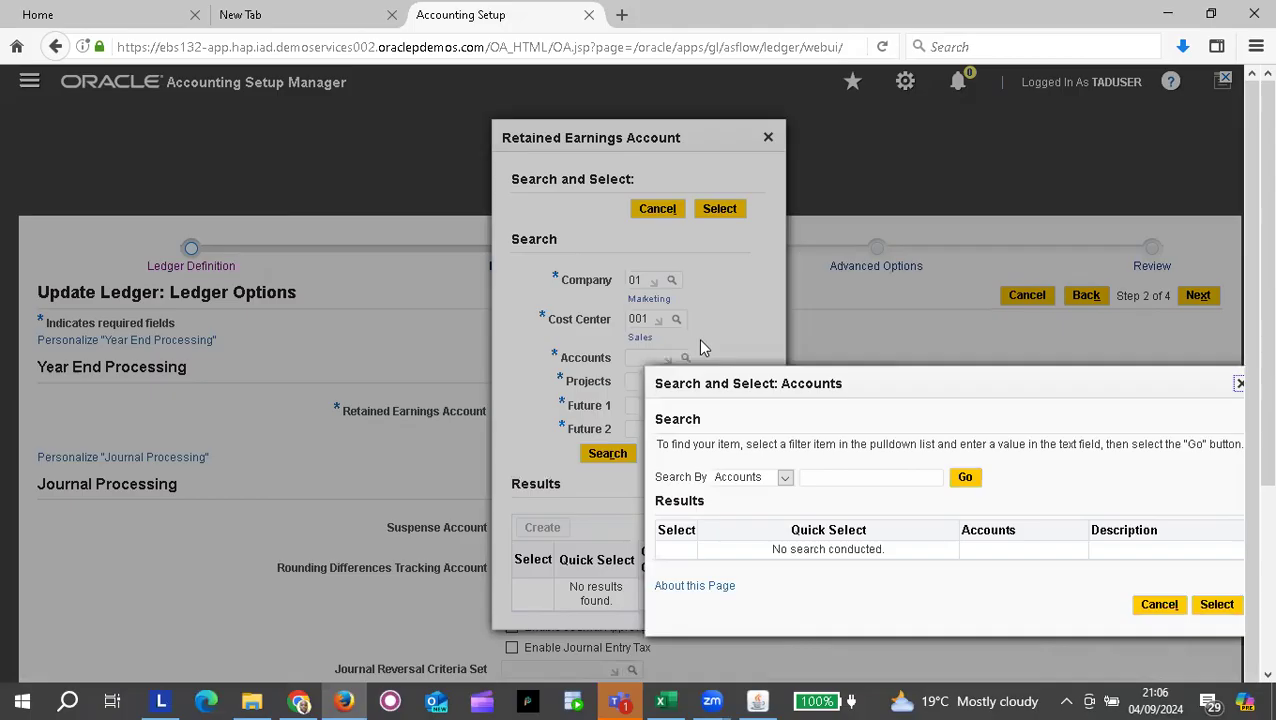
Step: List all accounts and quick-select 10127 Retained Earnings
{"action": "left_click", "coordinate": [965, 480]}
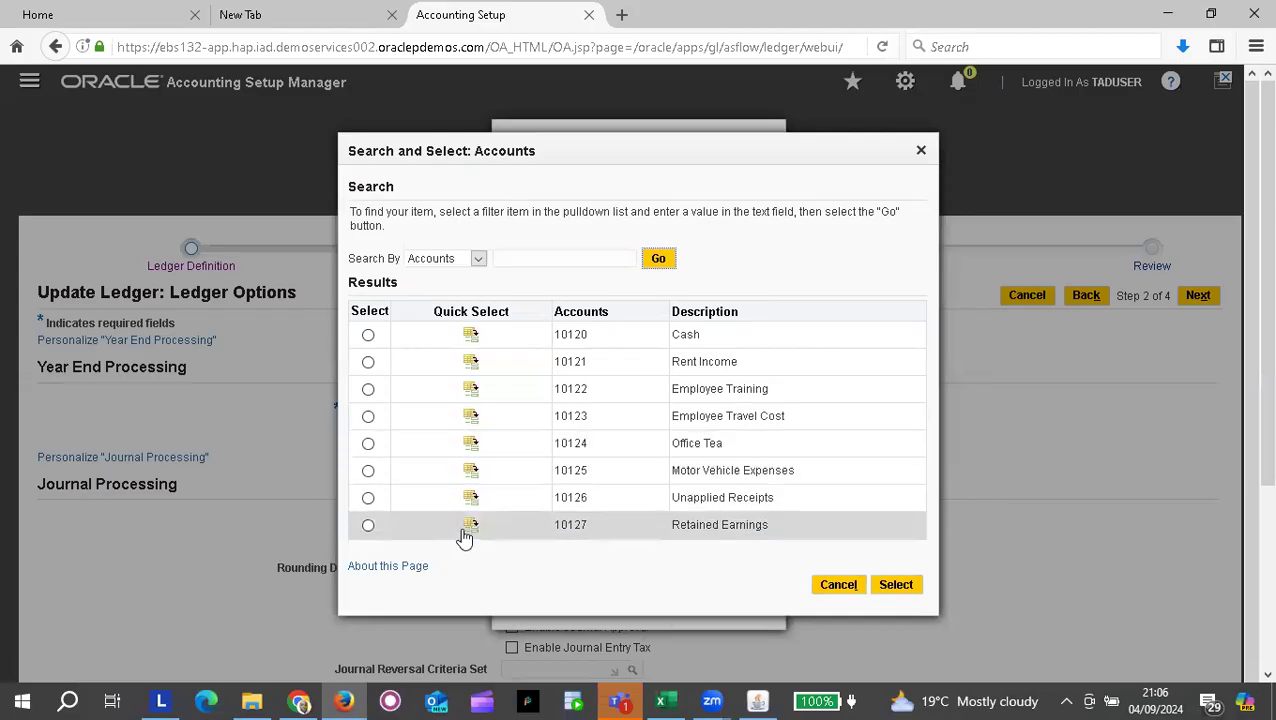
{"action": "left_click", "coordinate": [471, 527]}
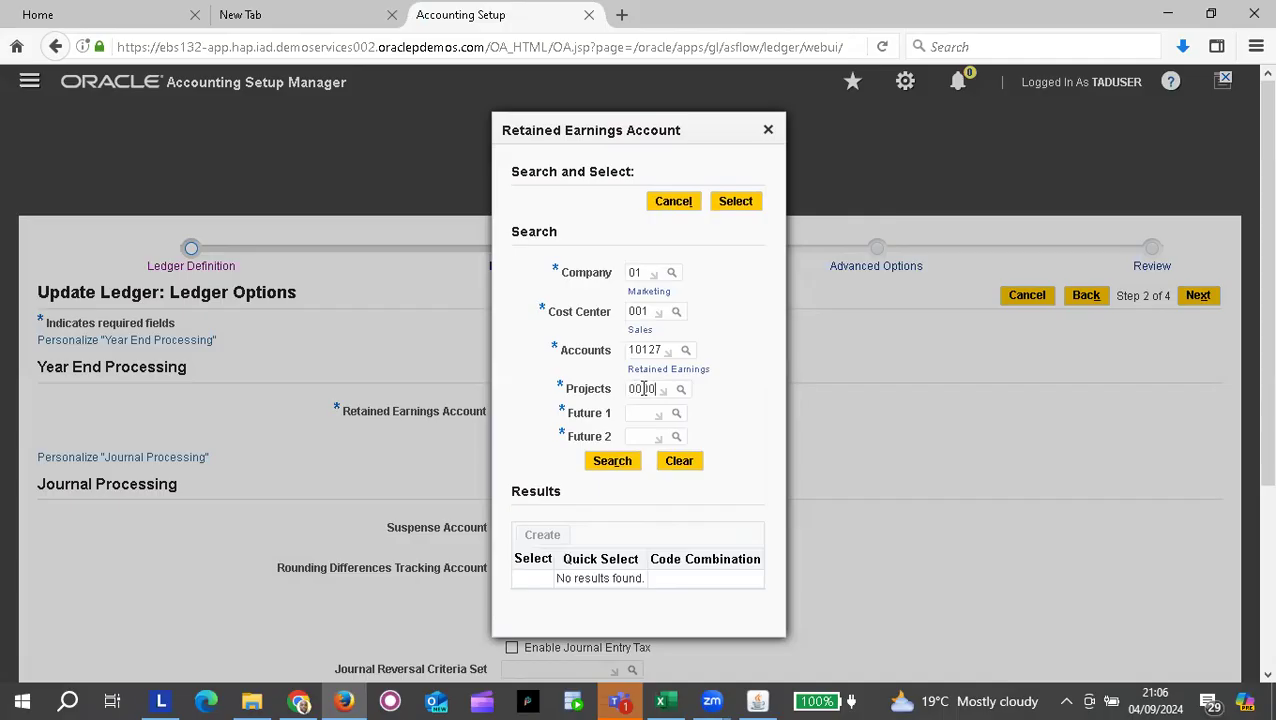
Step: Enter Projects 0000 Default, Future 1 000 and Future 2 000
{"action": "left_click", "coordinate": [667, 416]}
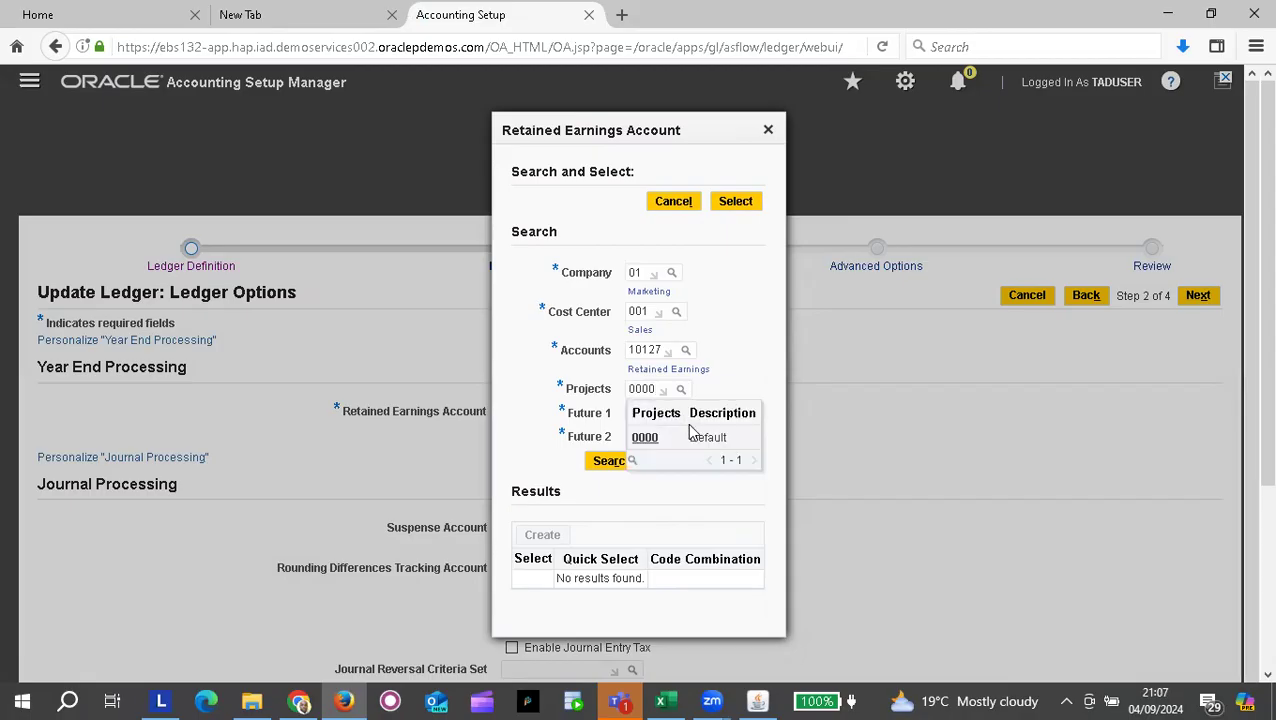
{"action": "left_click", "coordinate": [660, 441]}
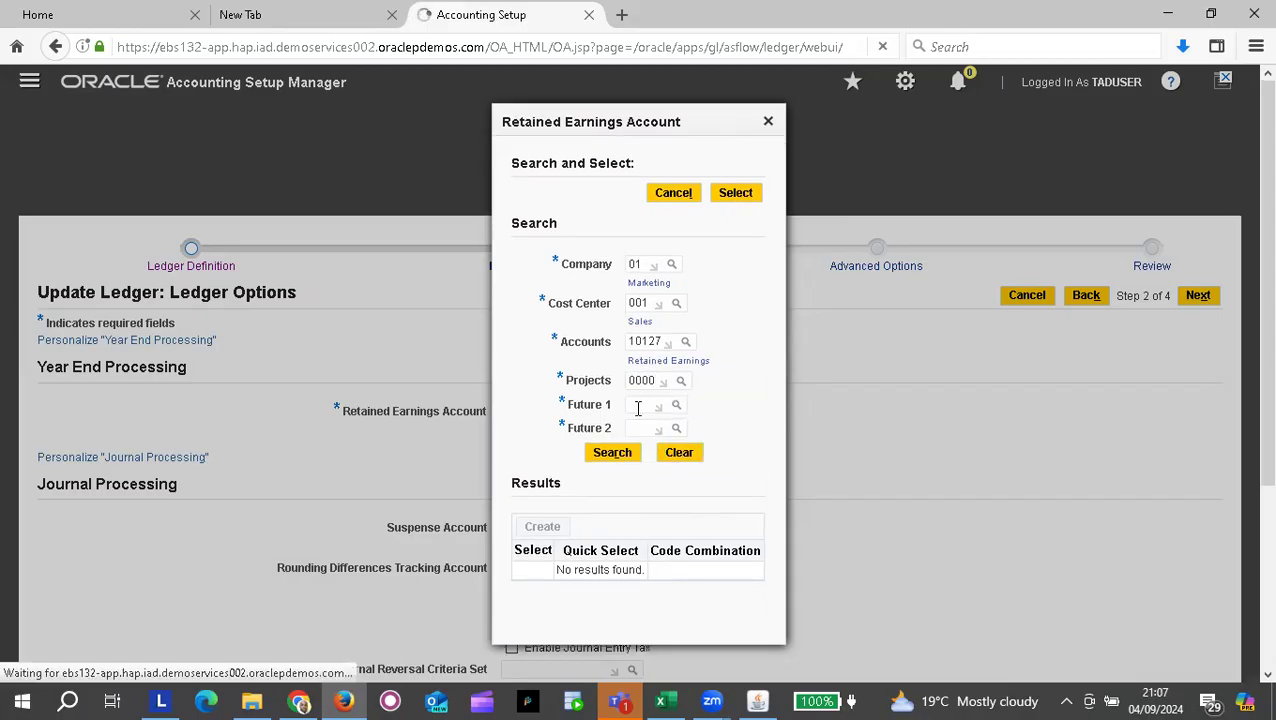
{"action": "left_click", "coordinate": [636, 418]}
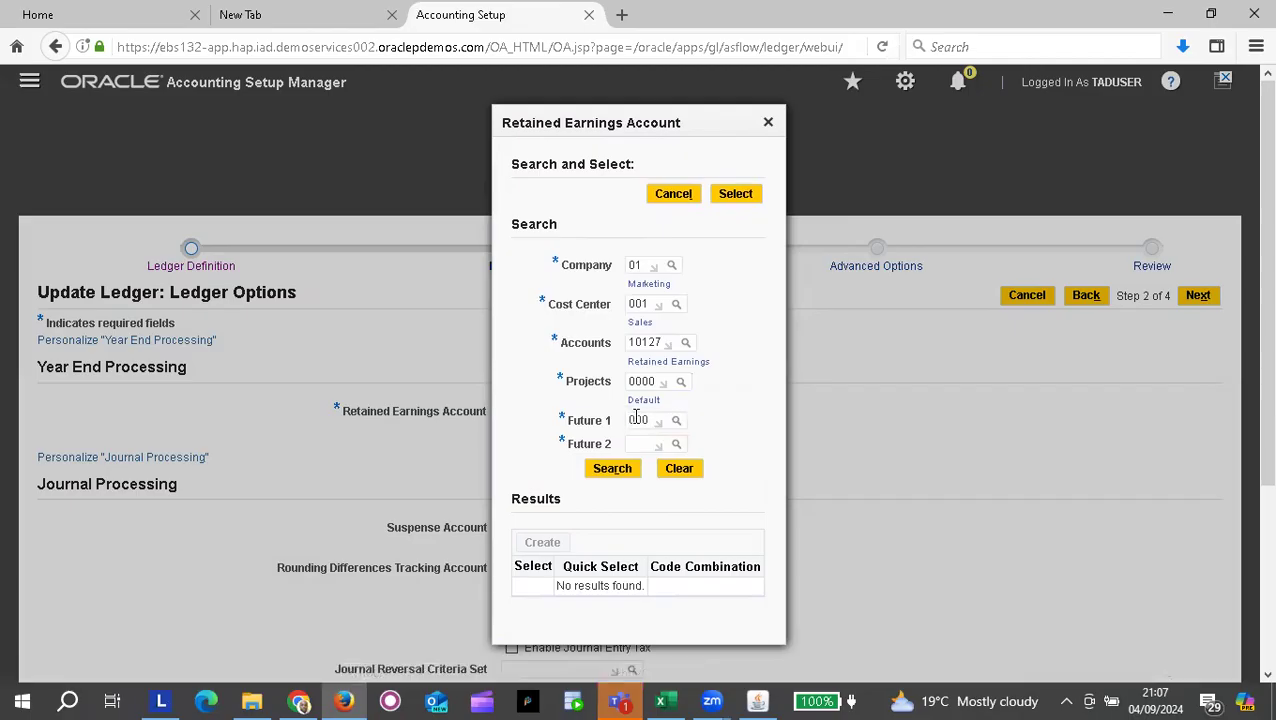
{"action": "type", "text": "000"}
{"action": "key", "text": "Tab"}
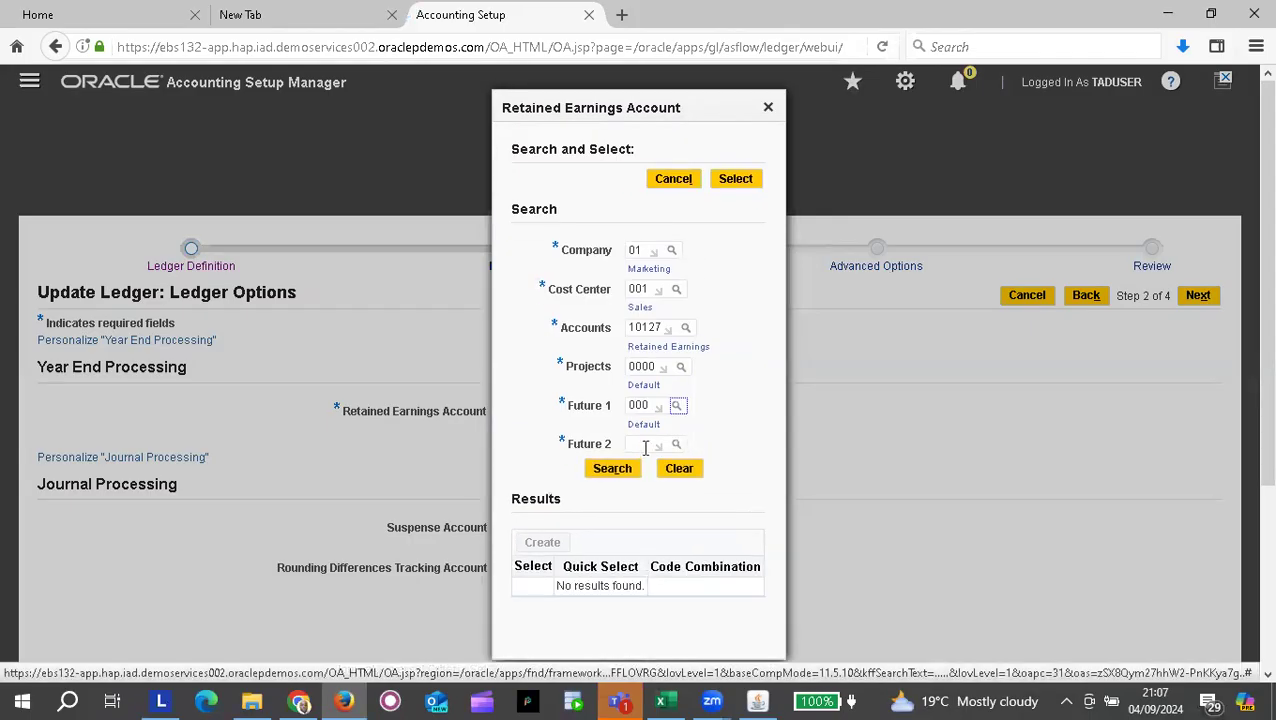
{"action": "left_click", "coordinate": [645, 444]}
{"action": "type", "text": "00"}
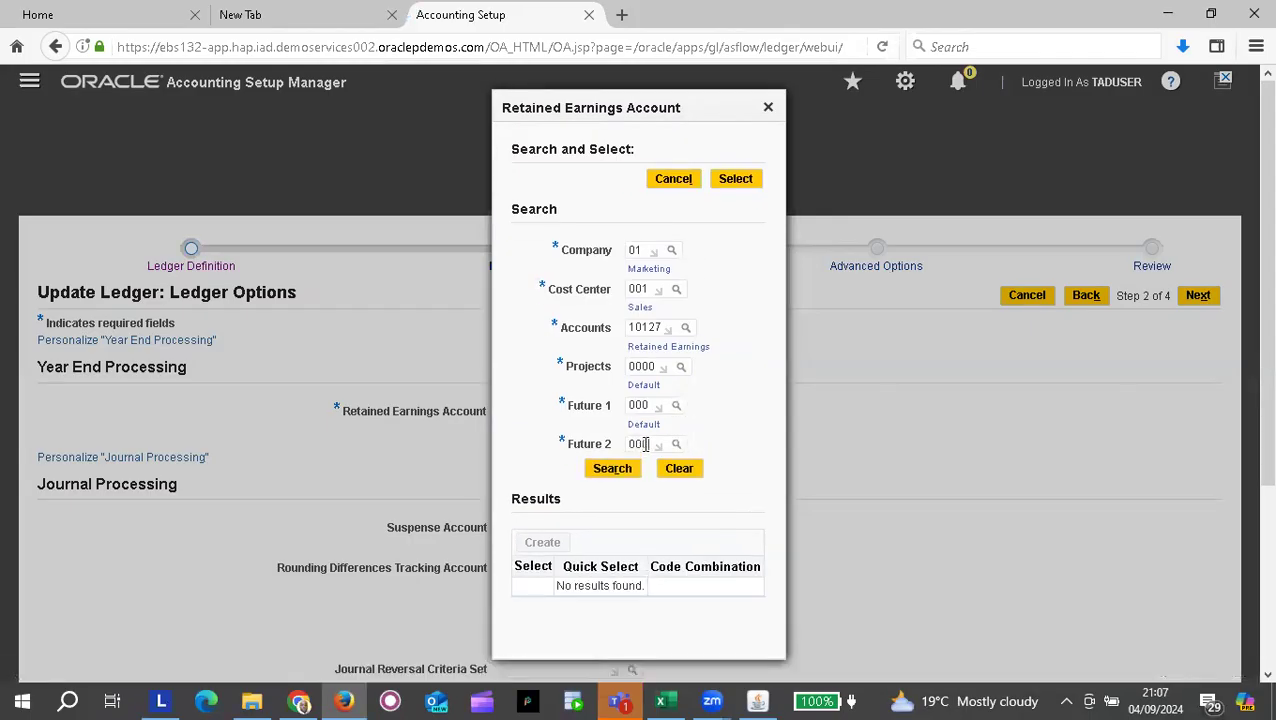
{"action": "type", "text": "0"}
{"action": "key", "text": "Tab"}
{"action": "left_click", "coordinate": [632, 469]}
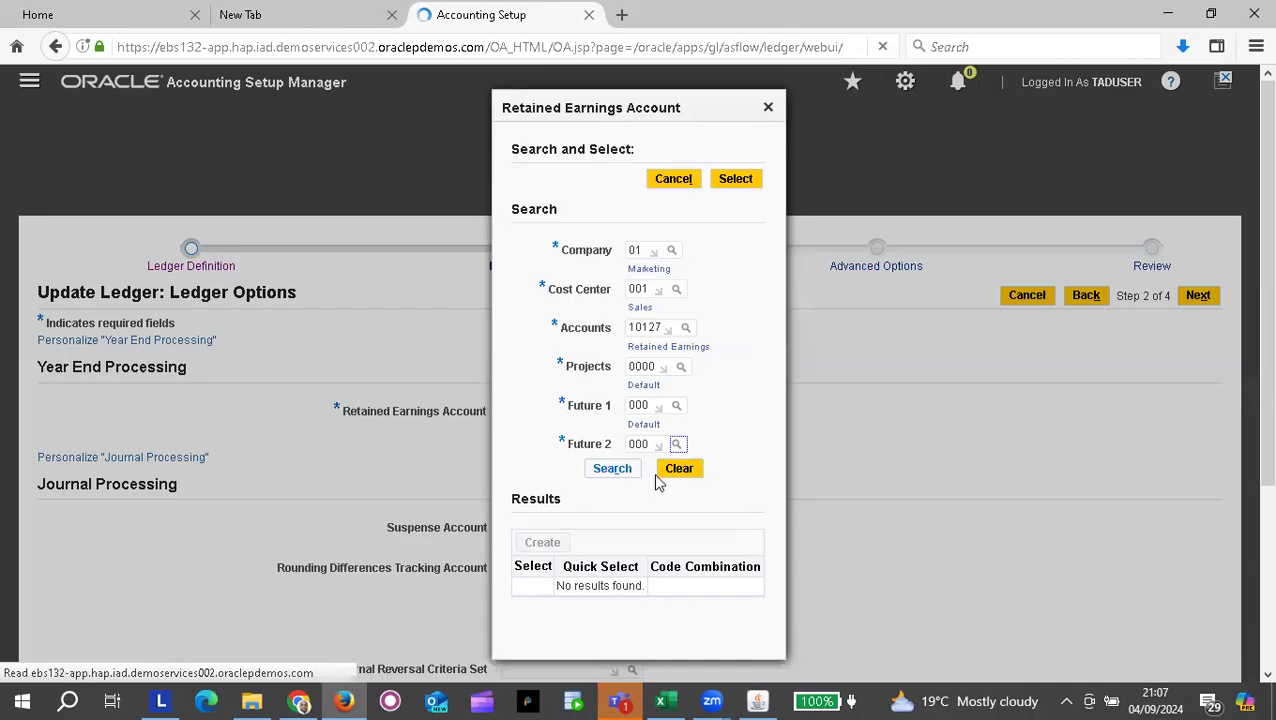
{"action": "left_click", "coordinate": [619, 485]}
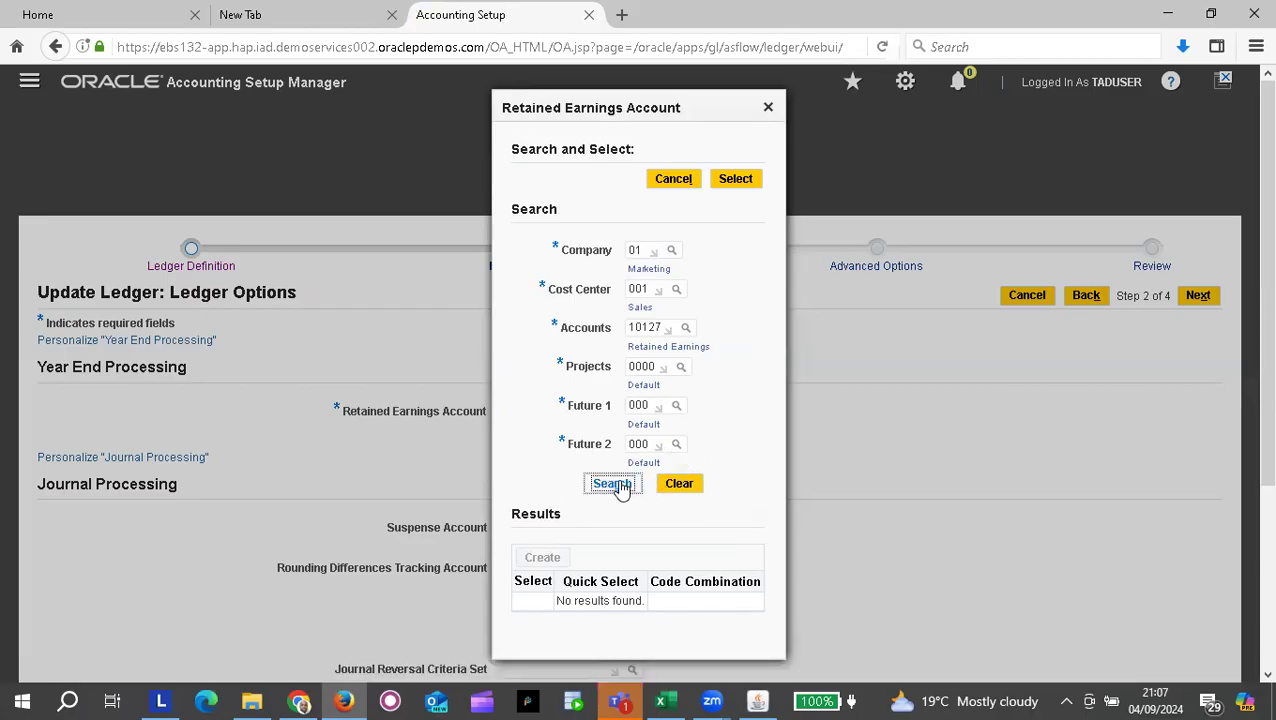
{"action": "left_click", "coordinate": [619, 485]}
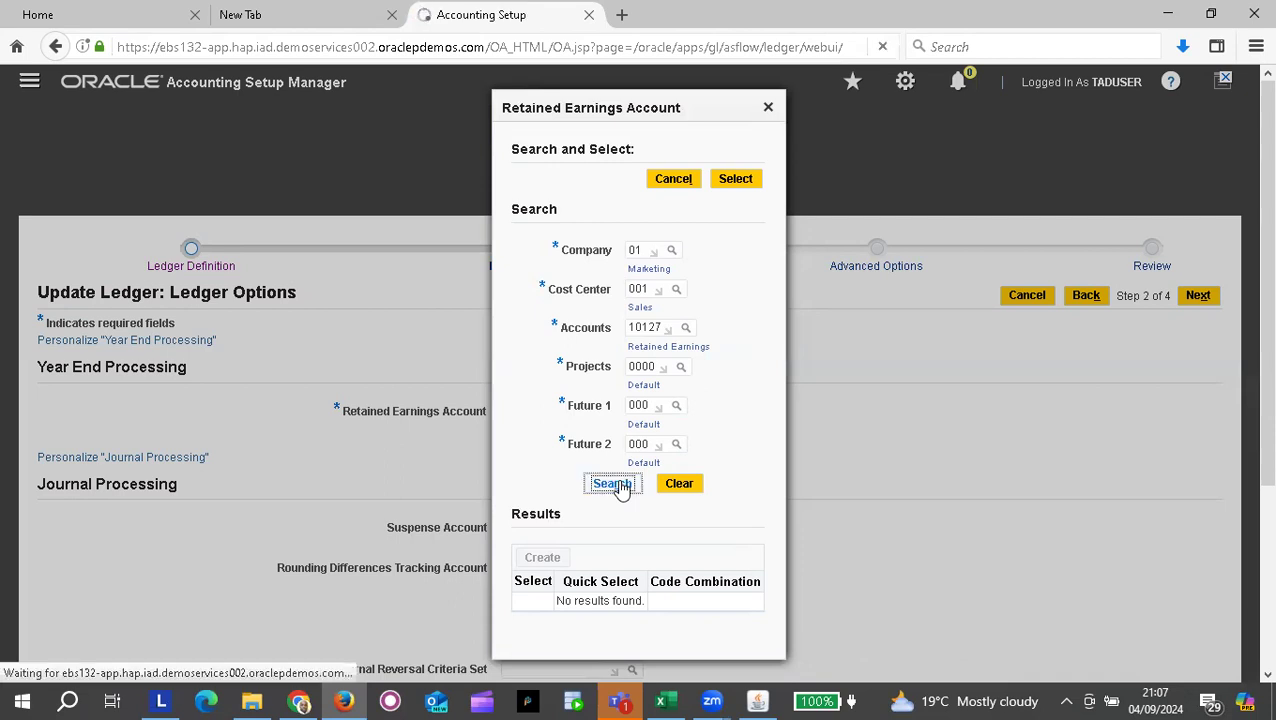
{"action": "left_click", "coordinate": [619, 485]}
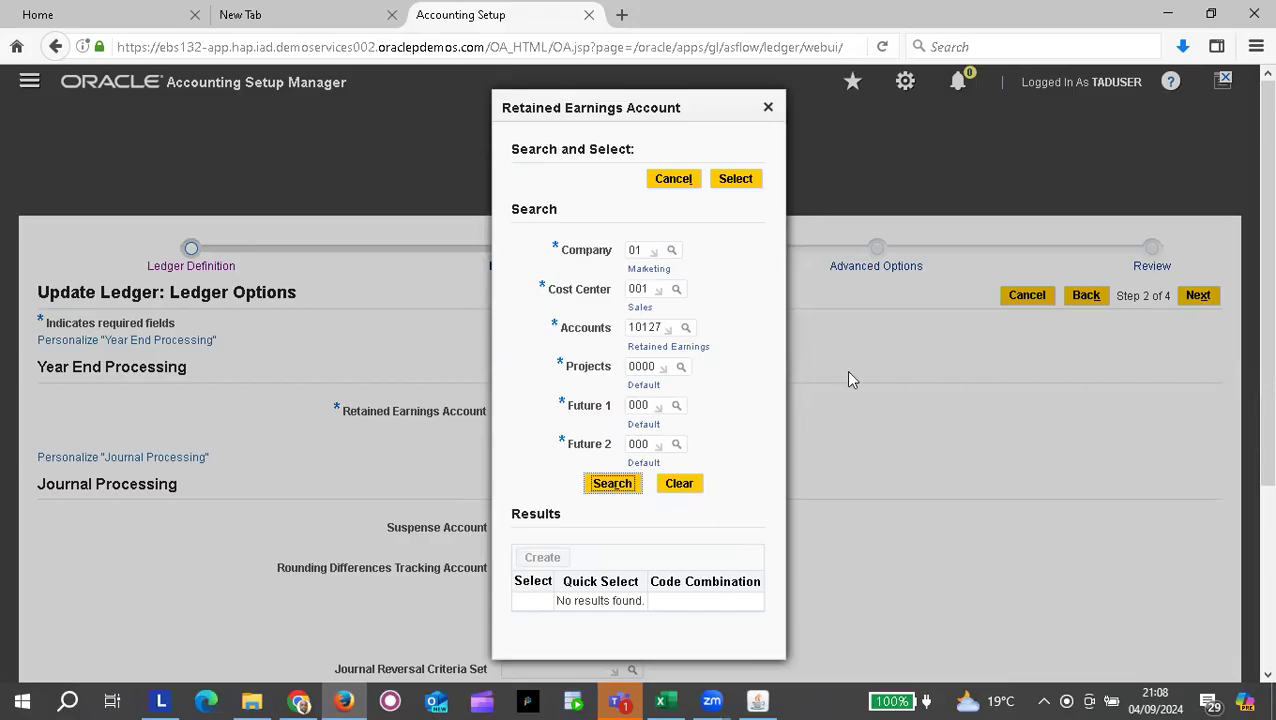
Step: Close the account dialog and review Ledger Options, where Retained Earnings Account stays blank
{"action": "left_click", "coordinate": [768, 108]}
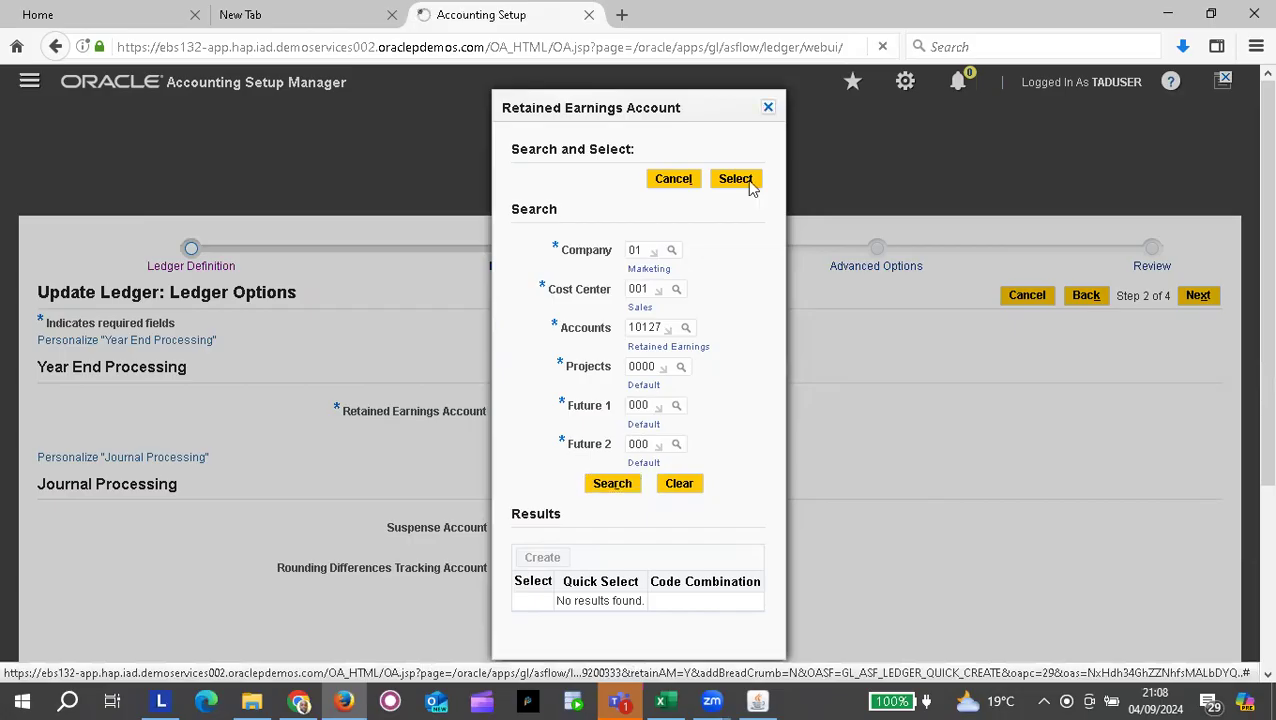
{"action": "scroll", "coordinate": [692, 460], "scroll_direction": "down", "scroll_amount": 3}
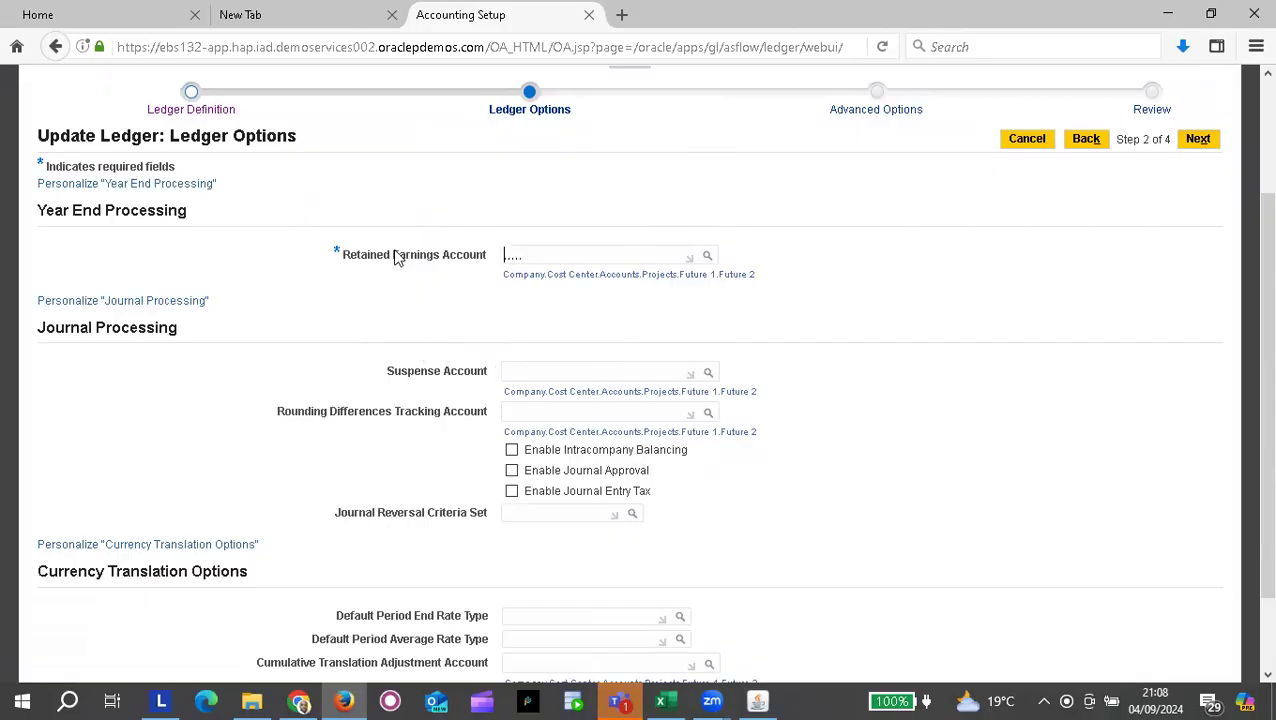
{"action": "scroll", "coordinate": [621, 322], "scroll_direction": "down", "scroll_amount": 2}
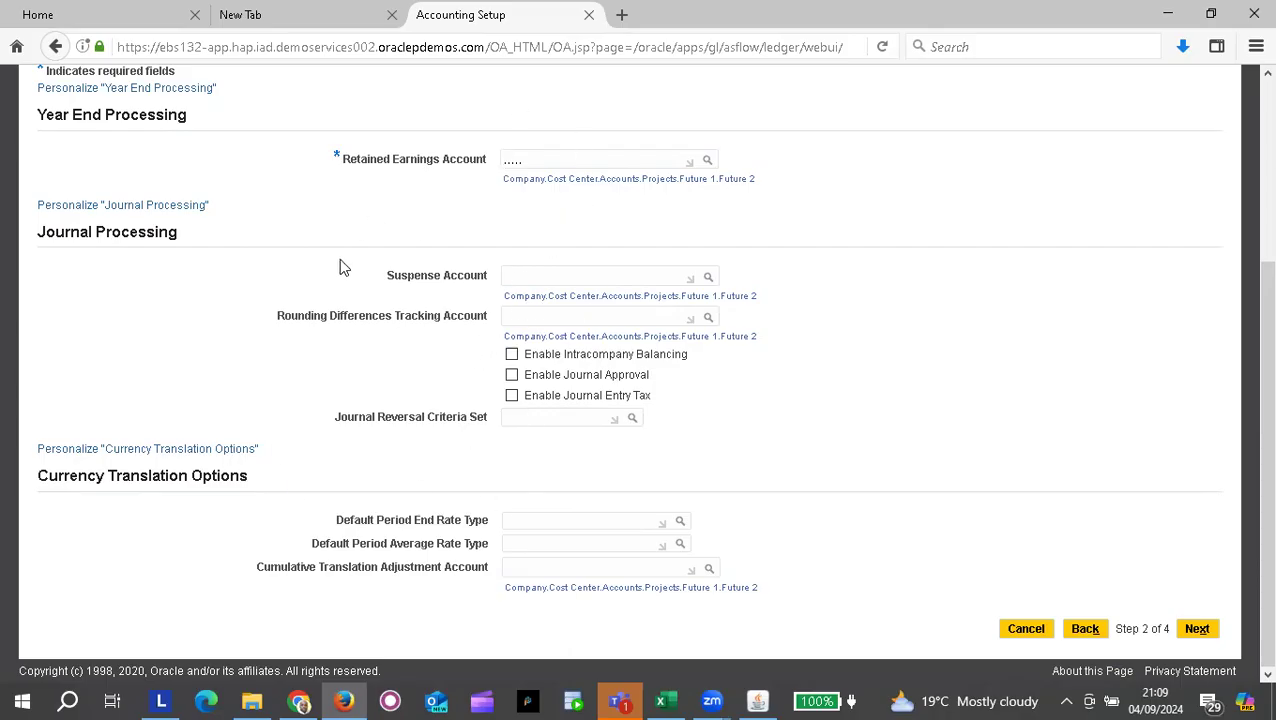
{"action": "scroll", "coordinate": [341, 263], "scroll_direction": "up", "scroll_amount": 3}
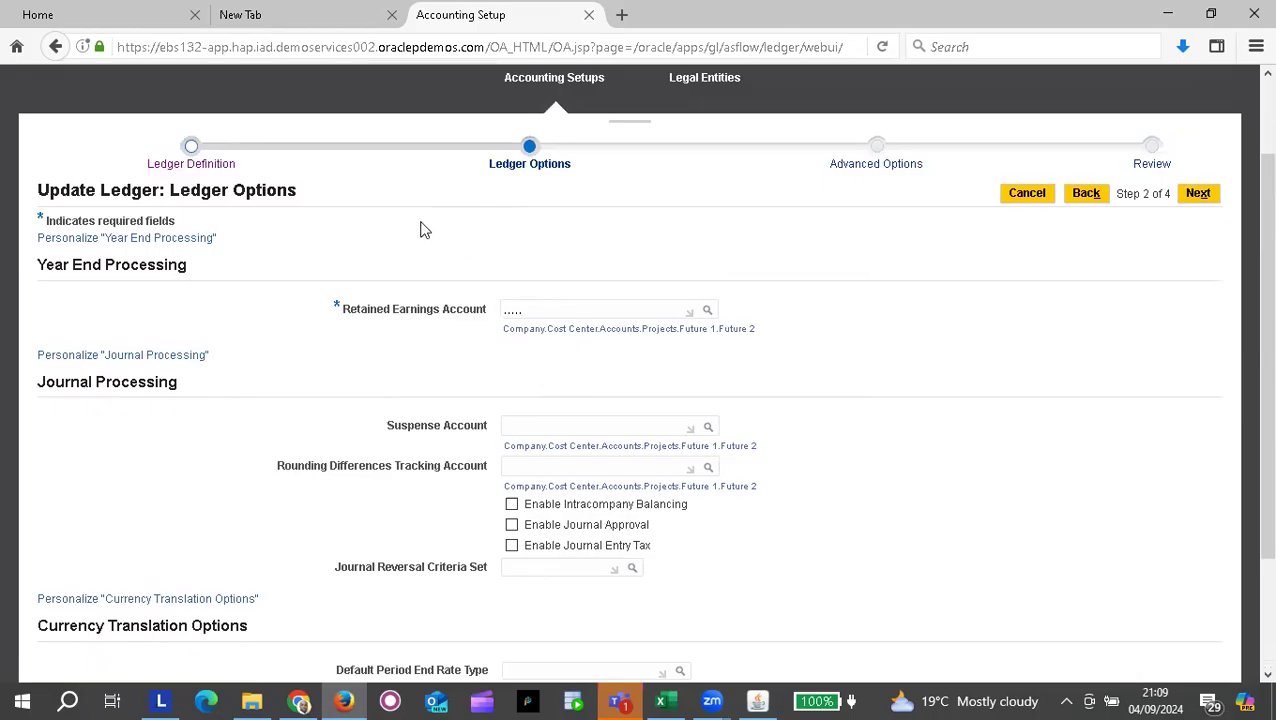
{"action": "scroll", "coordinate": [493, 461], "scroll_direction": "down", "scroll_amount": 3}
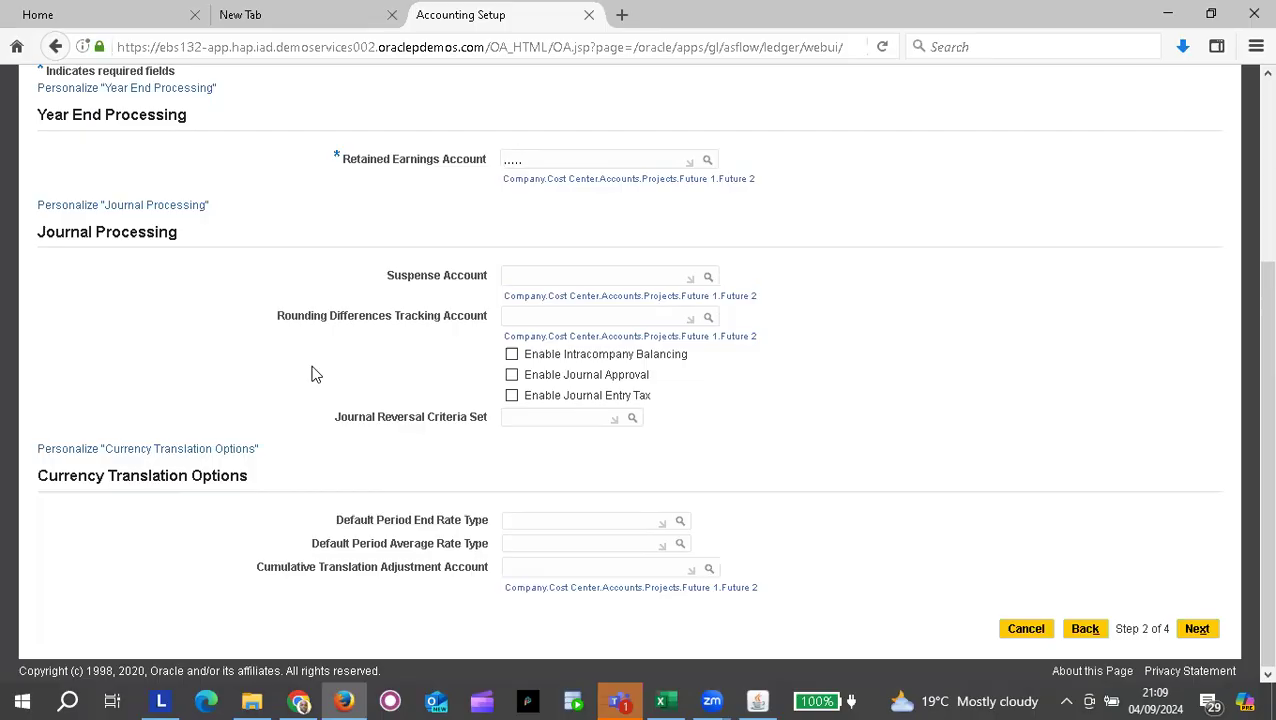
{"action": "scroll", "coordinate": [311, 374], "scroll_direction": "up", "scroll_amount": 3}
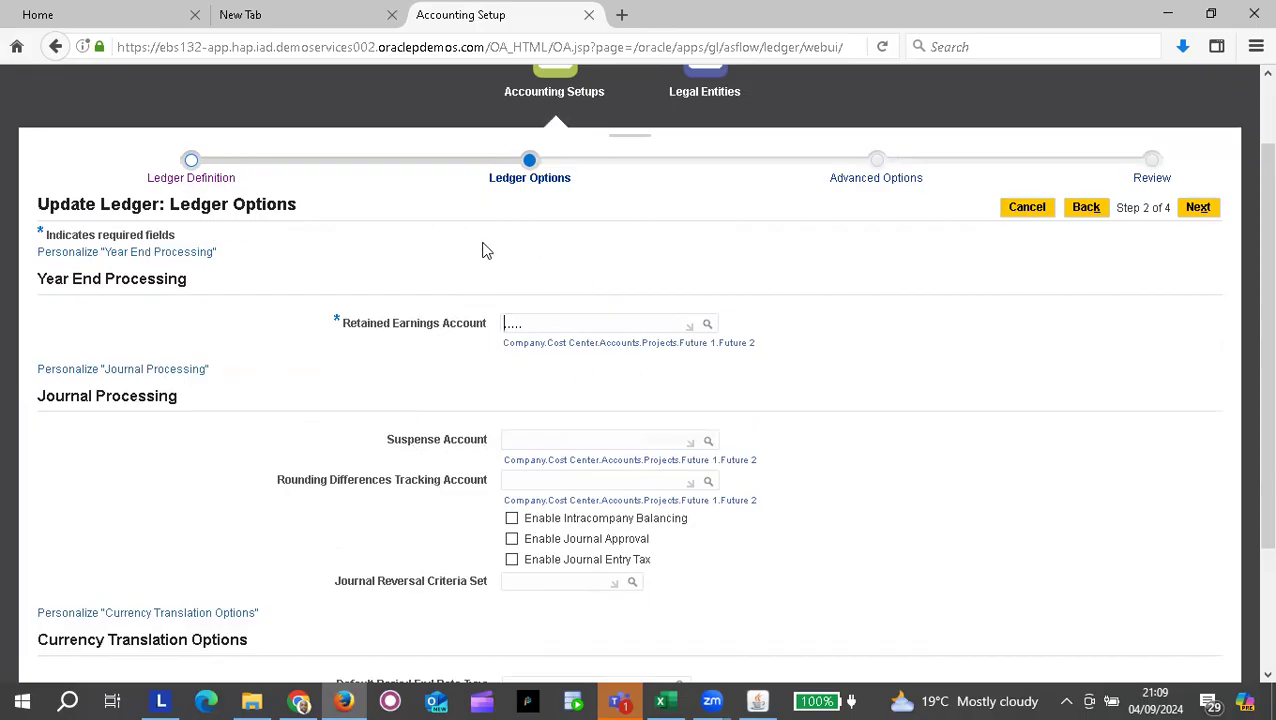
{"action": "key", "text": "alt+Tab"}
{"action": "key", "text": "alt+Tab"}
{"action": "key", "text": "alt+Tab"}
{"action": "key", "text": "alt+Tab"}
Step: Bring up the Excel checklist, scroll up to steps 12–15, and select step 12 Accounting Setup Manager
{"action": "key", "text": "alt+shift+Tab"}
{"action": "scroll", "coordinate": [262, 302], "scroll_direction": "up", "scroll_amount": 7}
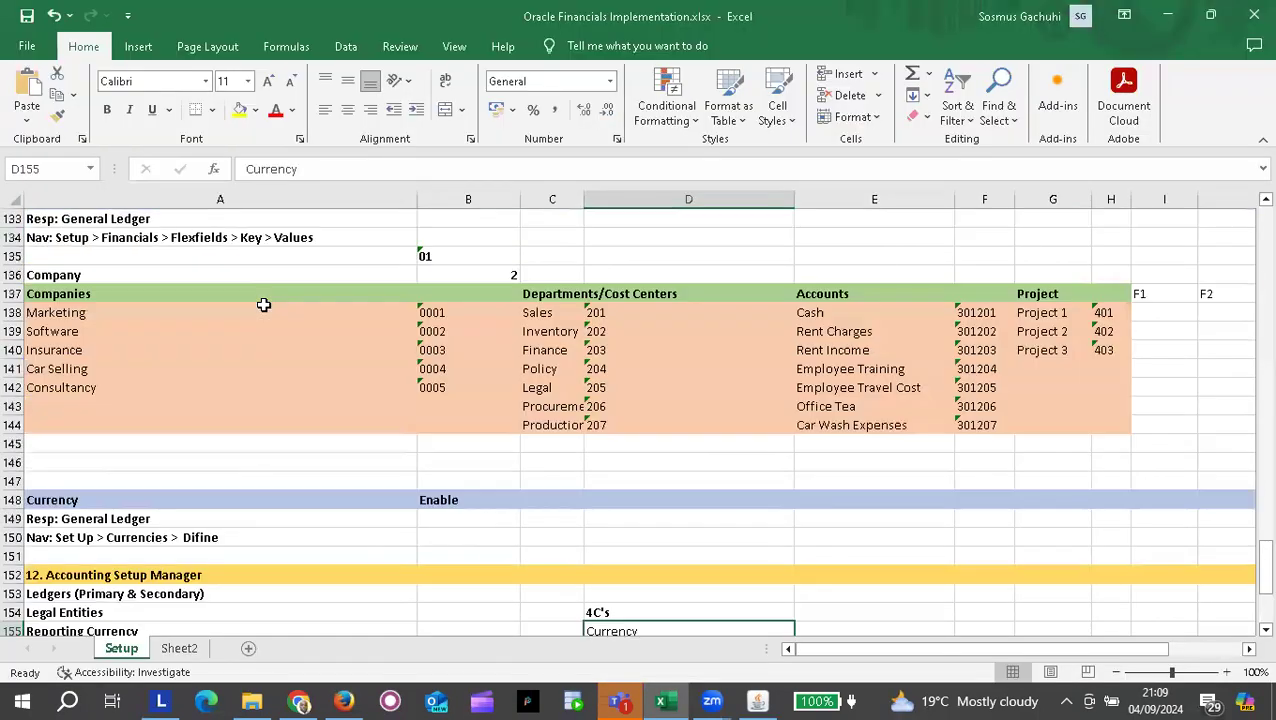
{"action": "scroll", "coordinate": [263, 305], "scroll_direction": "up", "scroll_amount": 20}
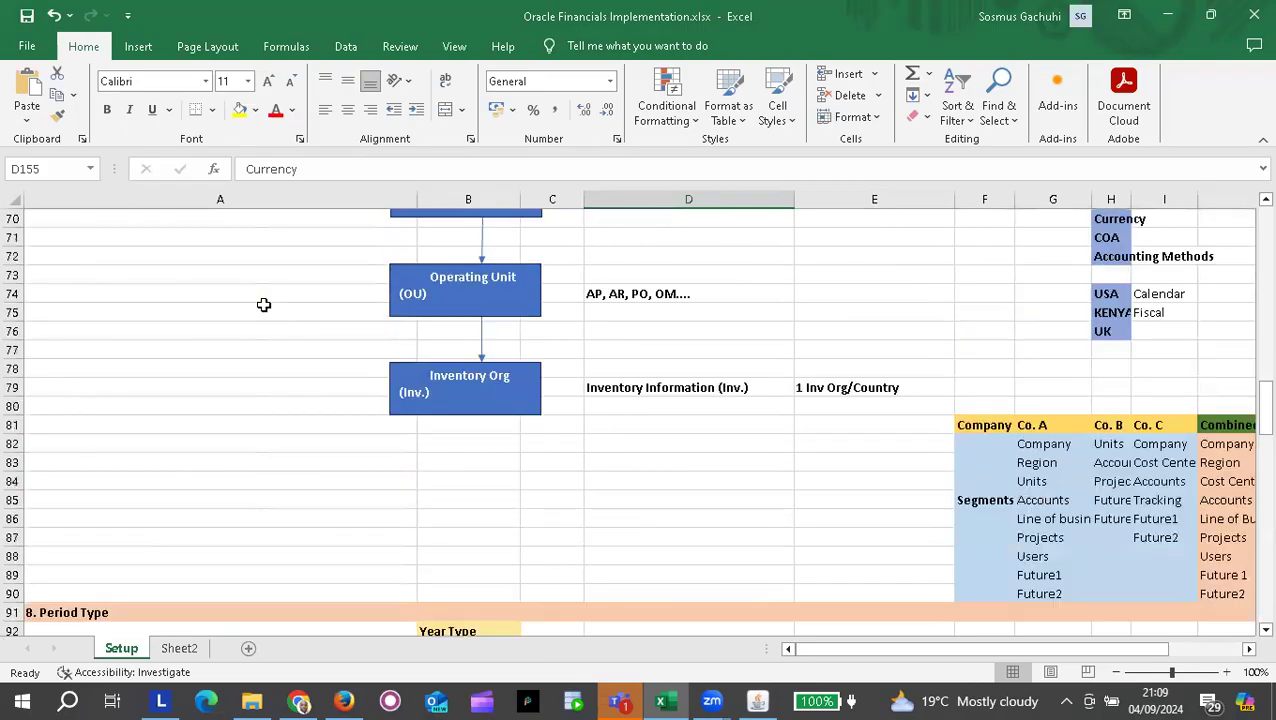
{"action": "scroll", "coordinate": [263, 305], "scroll_direction": "up", "scroll_amount": 9}
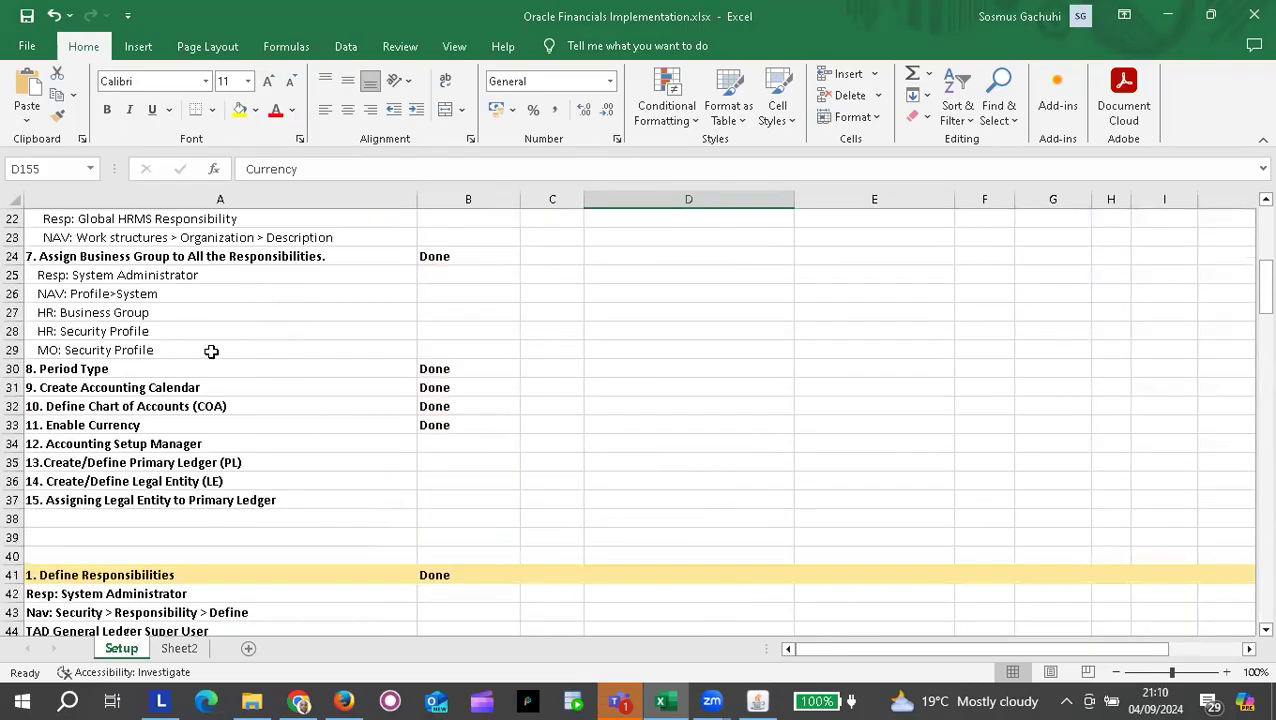
{"action": "left_click", "coordinate": [112, 444]}
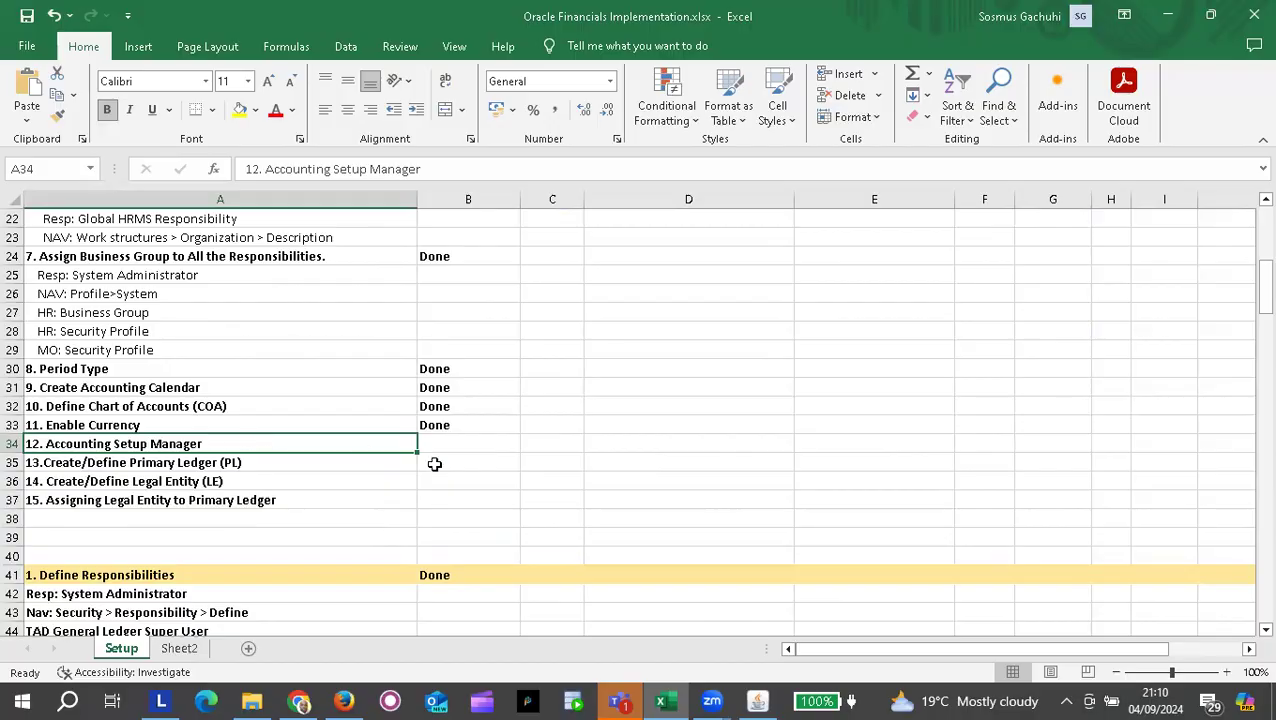
{"action": "left_click", "coordinate": [102, 466]}
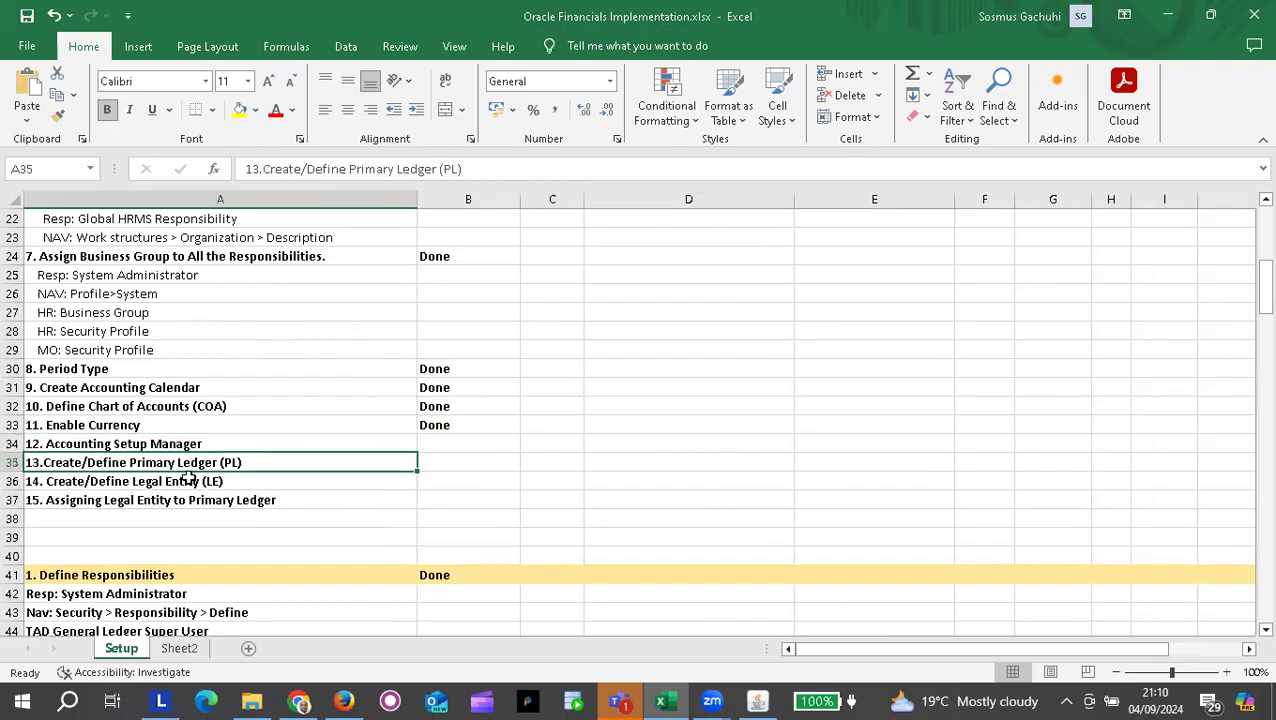
{"action": "left_click", "coordinate": [121, 483]}
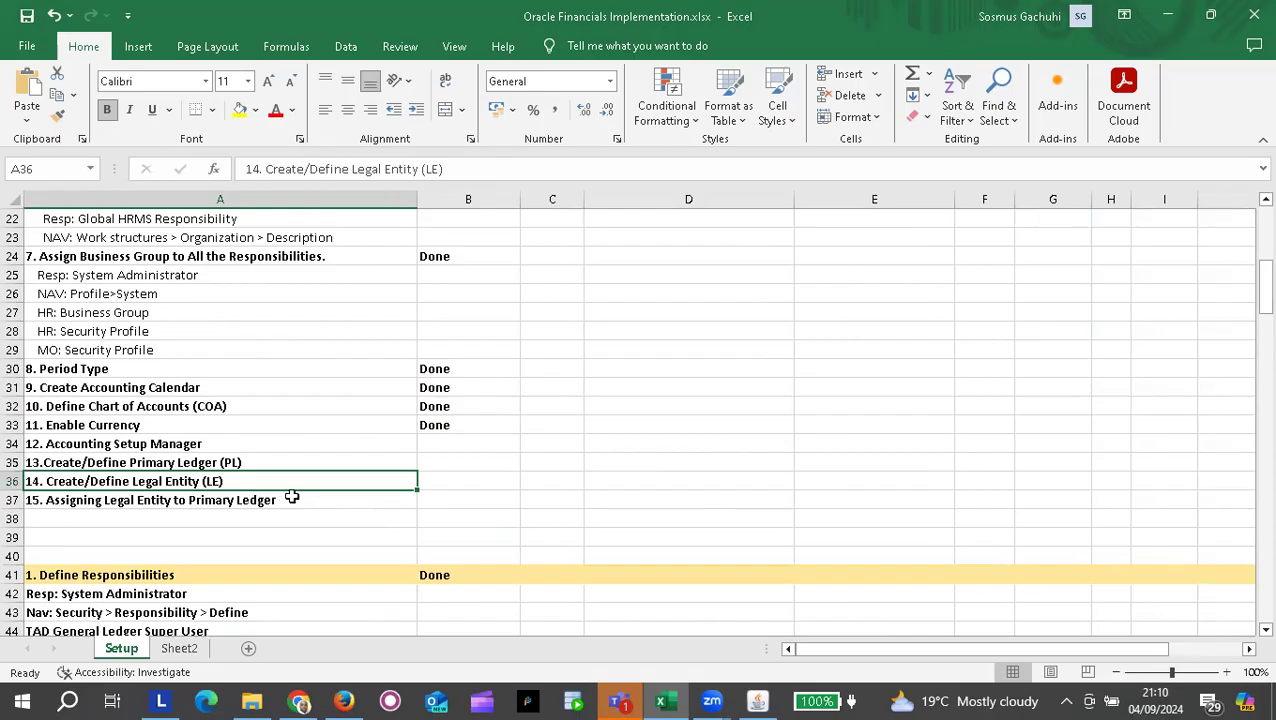
{"action": "left_click", "coordinate": [158, 501]}
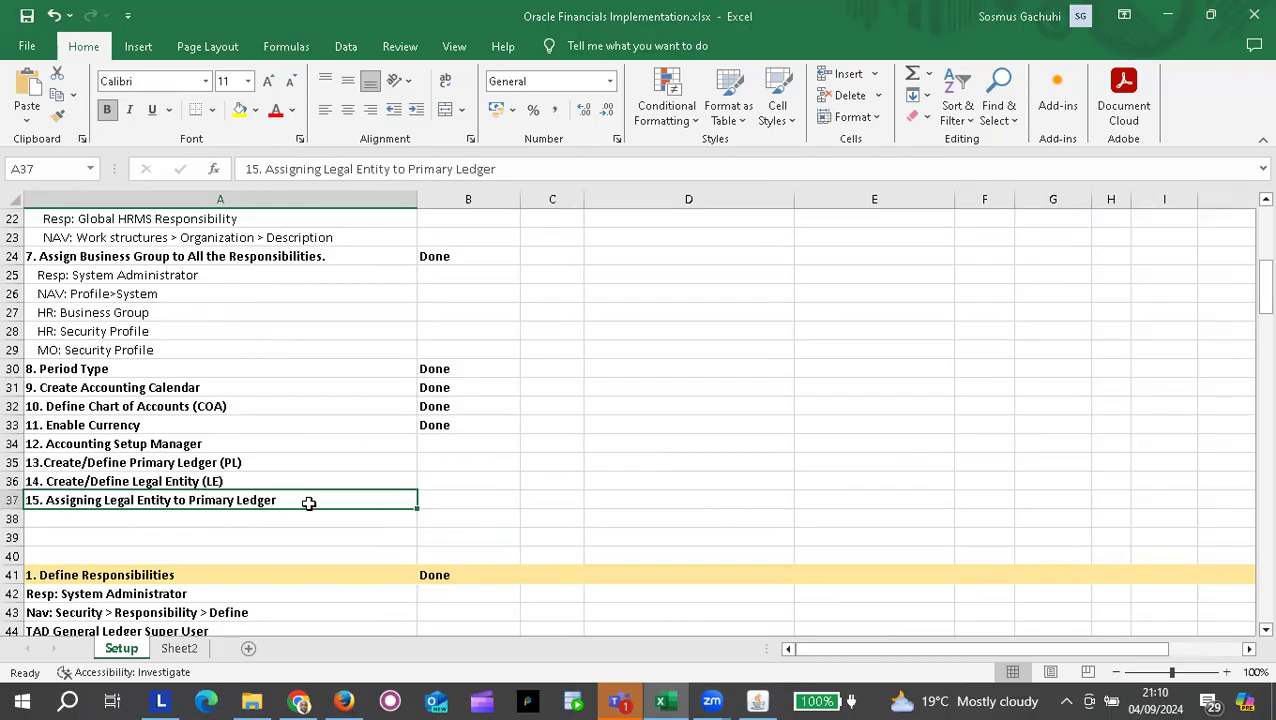
{"action": "left_click", "coordinate": [193, 479]}
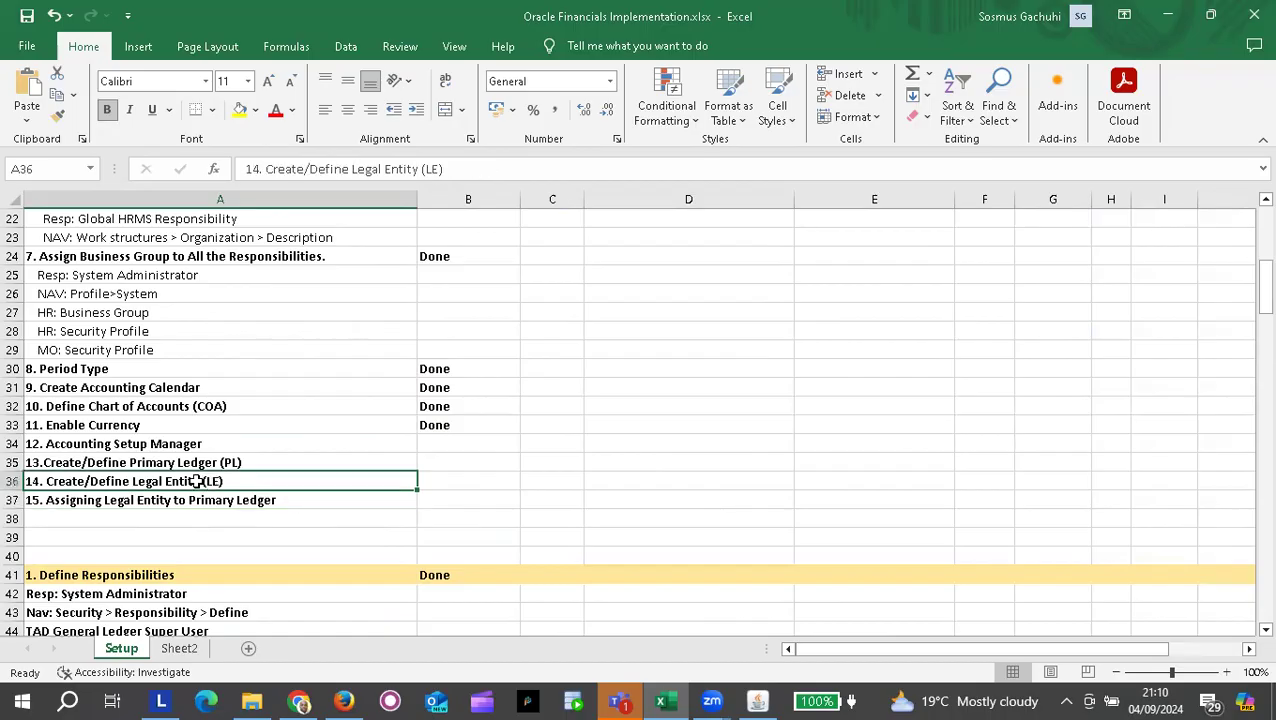
{"action": "left_click", "coordinate": [132, 515]}
Step: Enter step 16 as '16. Assign All Responsibilities to Primary Ledger' in cell A38
{"action": "type", "text": "1"}
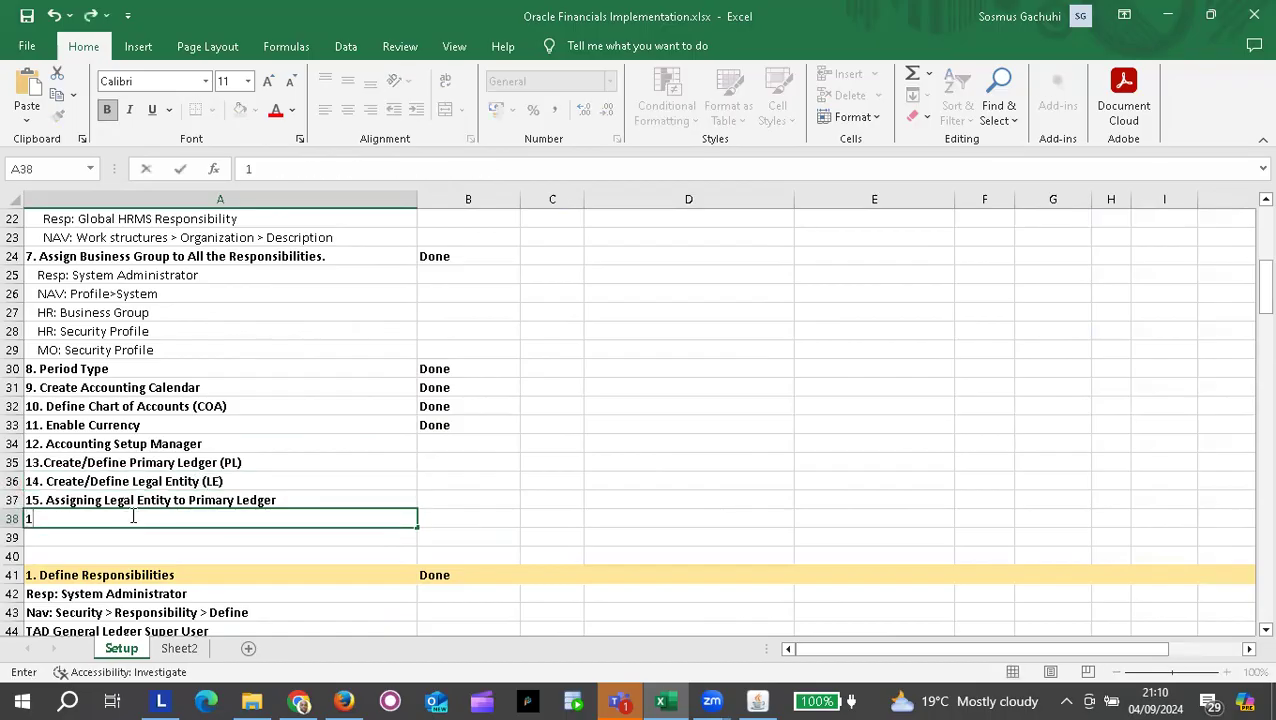
{"action": "type", "text": "6. Assign "}
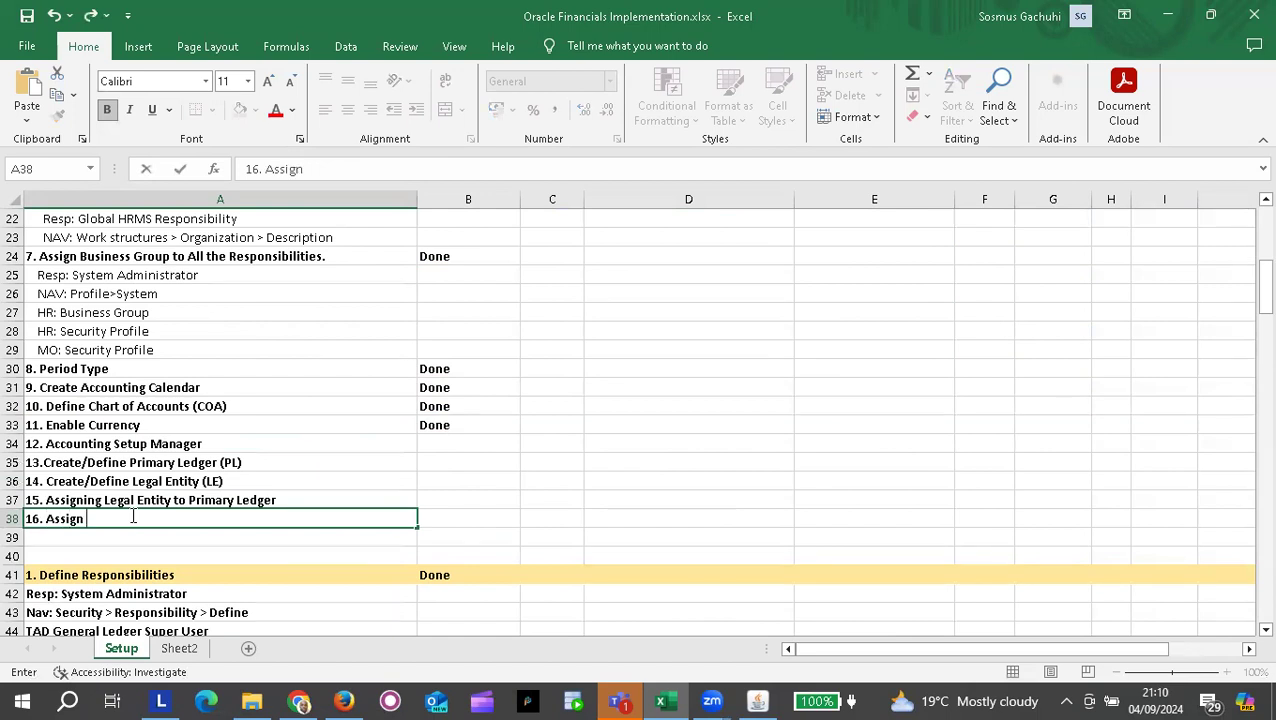
{"action": "type", "text": "All Responsibilit"}
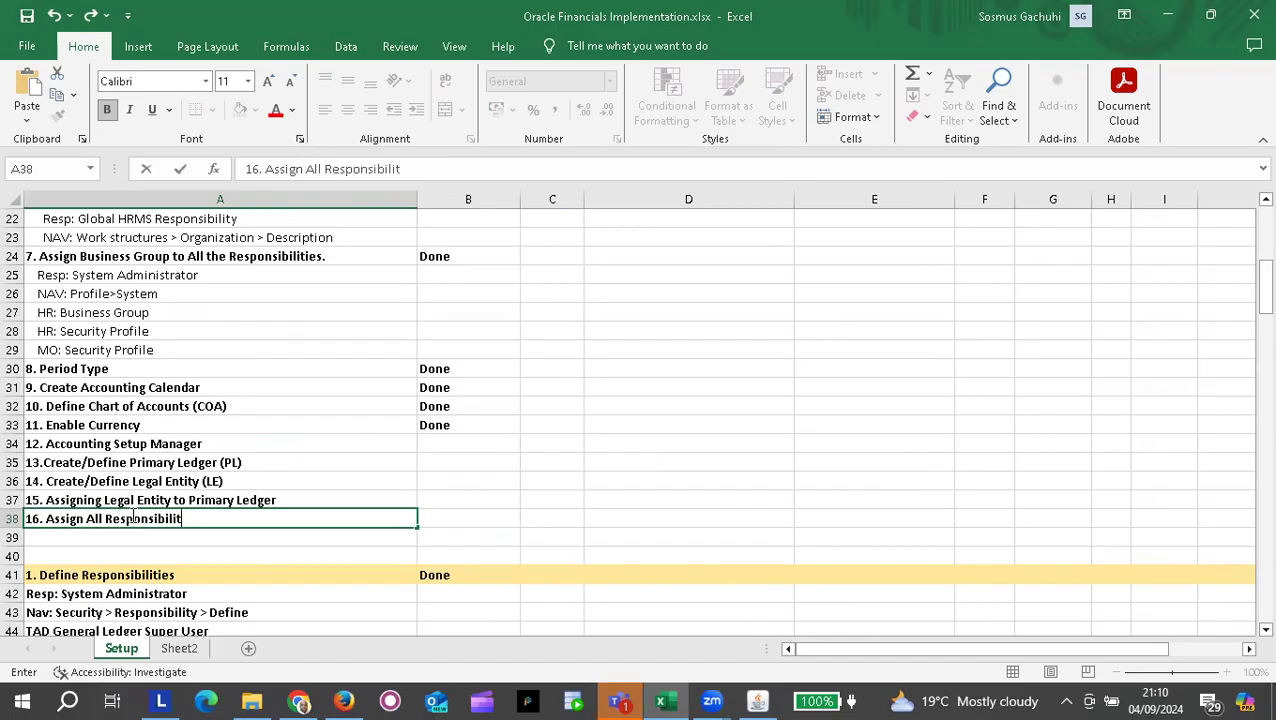
{"action": "type", "text": "ies to Primary Ledger"}
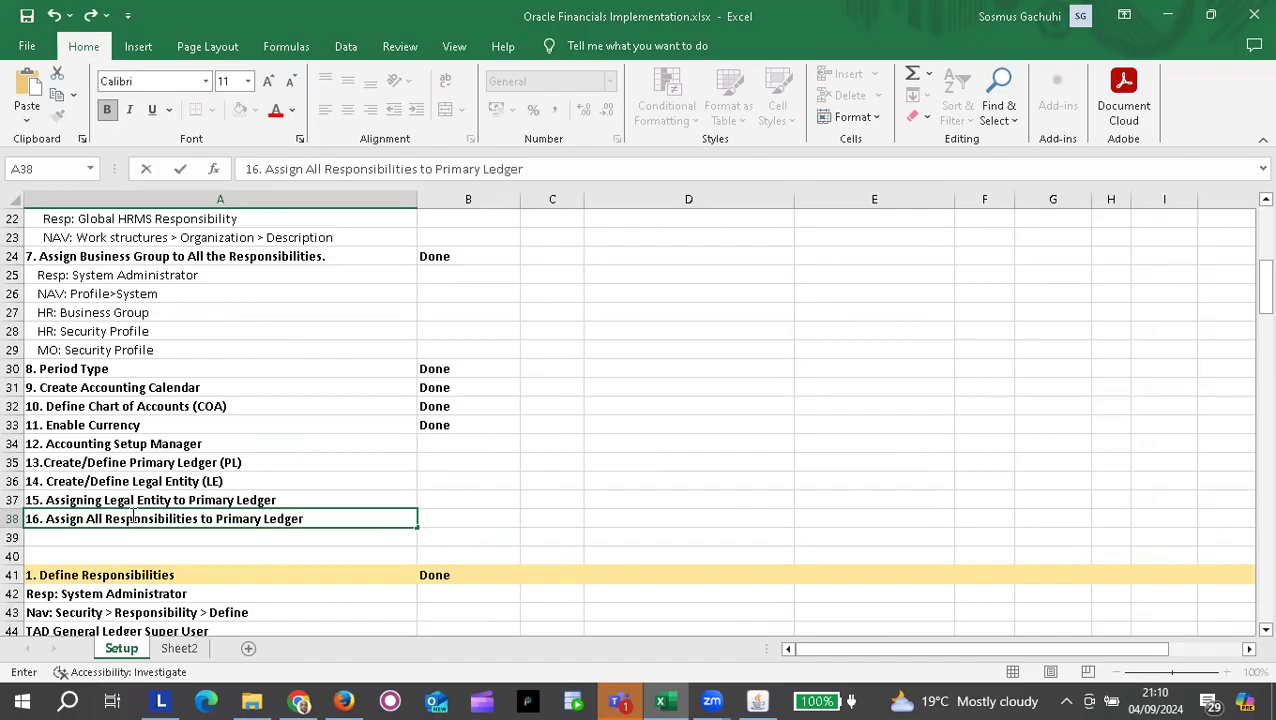
{"action": "key", "text": "Return"}
Step: Enter step 17 as '17. Create Operating Unit (OU)' in the next row
{"action": "type", "text": "17. "}
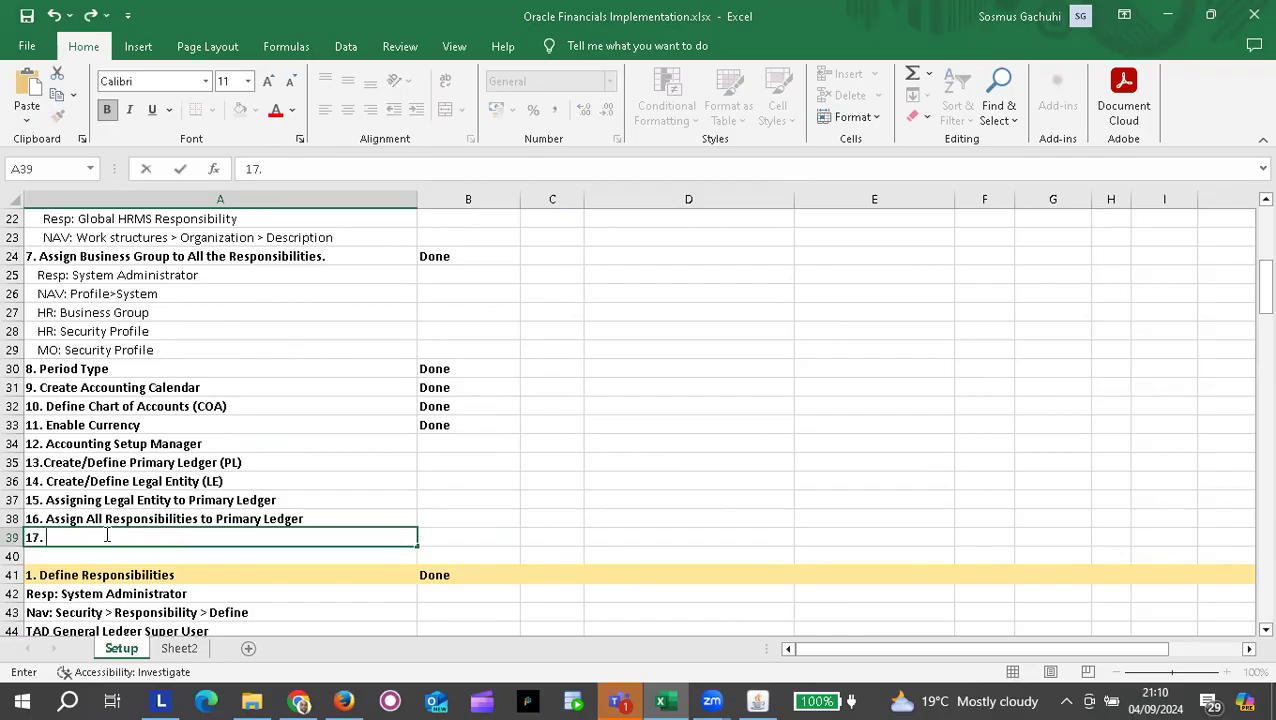
{"action": "type", "text": "Create Operati"}
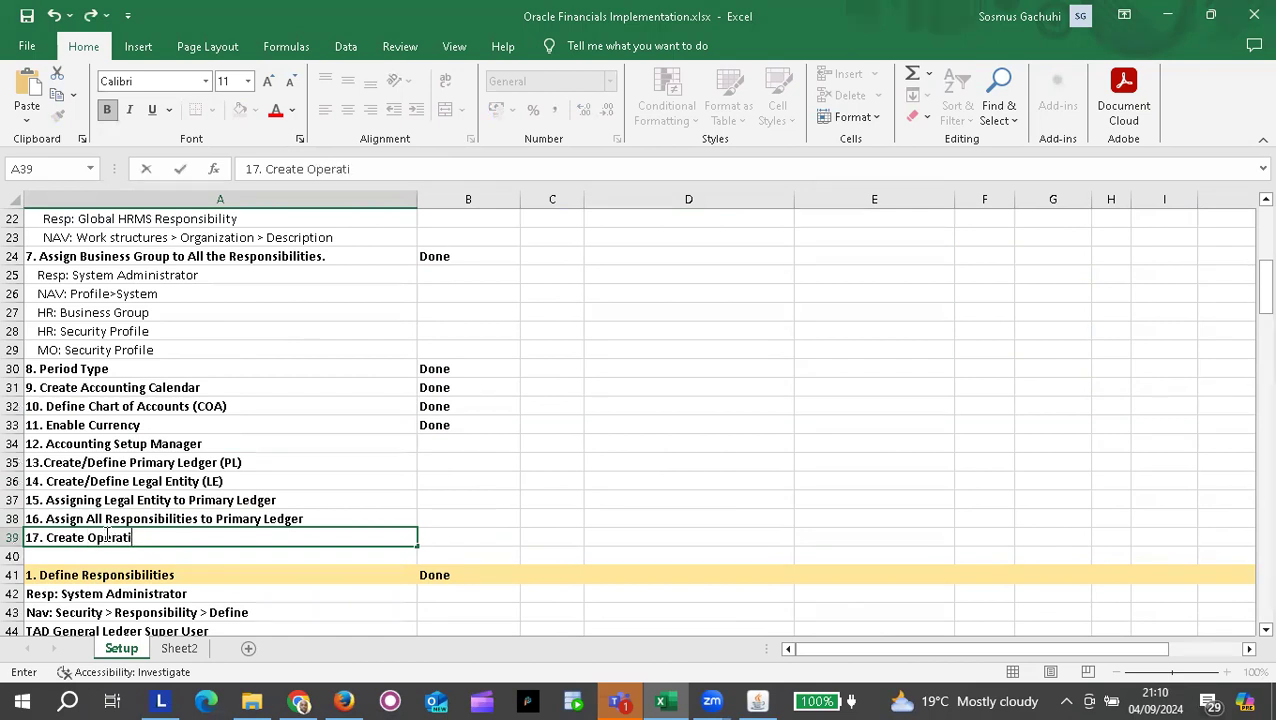
{"action": "type", "text": "ng Unit (OU)"}
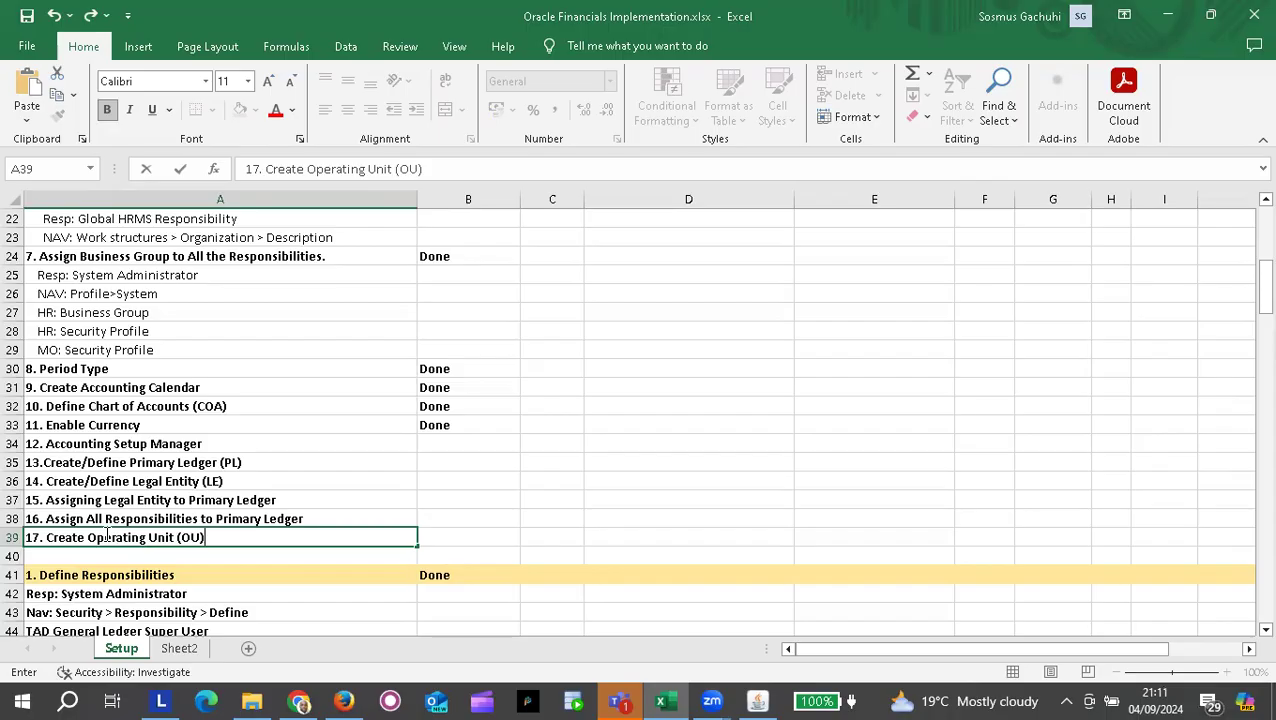
{"action": "left_click", "coordinate": [12, 556]}
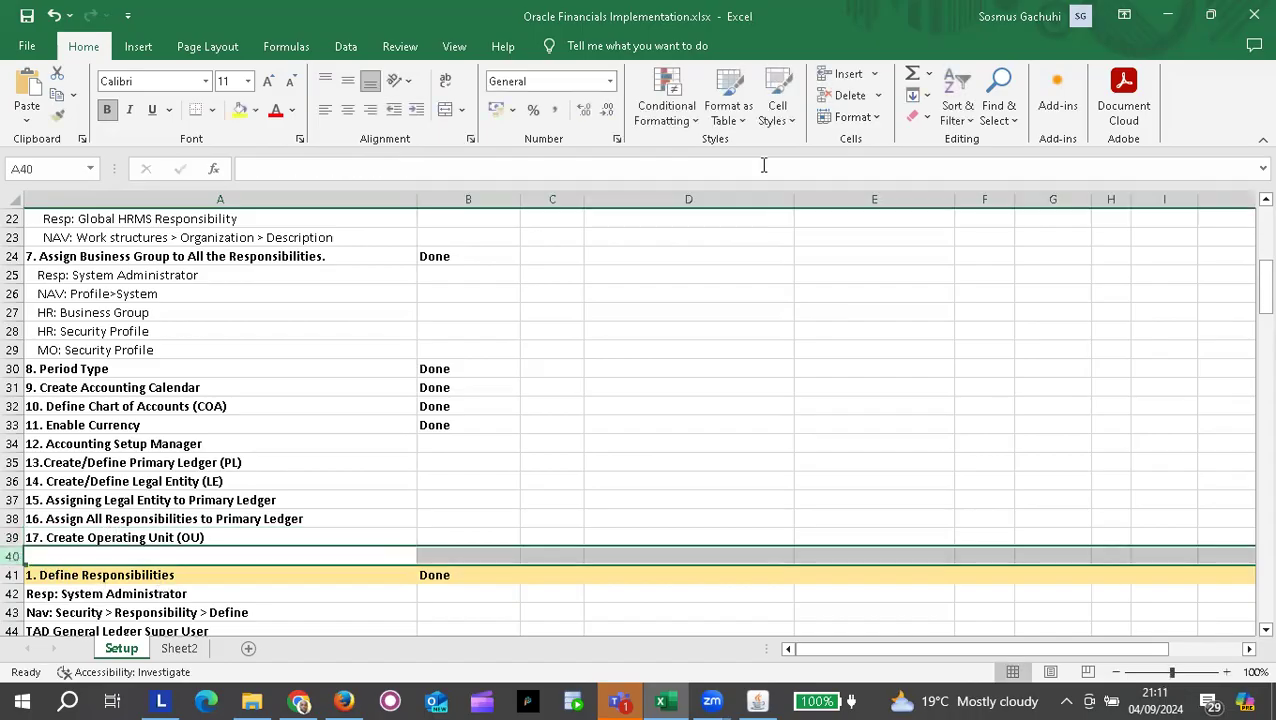
Step: Insert blank rows at row 40 beneath step 17
{"action": "left_click", "coordinate": [845, 75]}
{"action": "left_click", "coordinate": [845, 75]}
{"action": "left_click", "coordinate": [845, 75]}
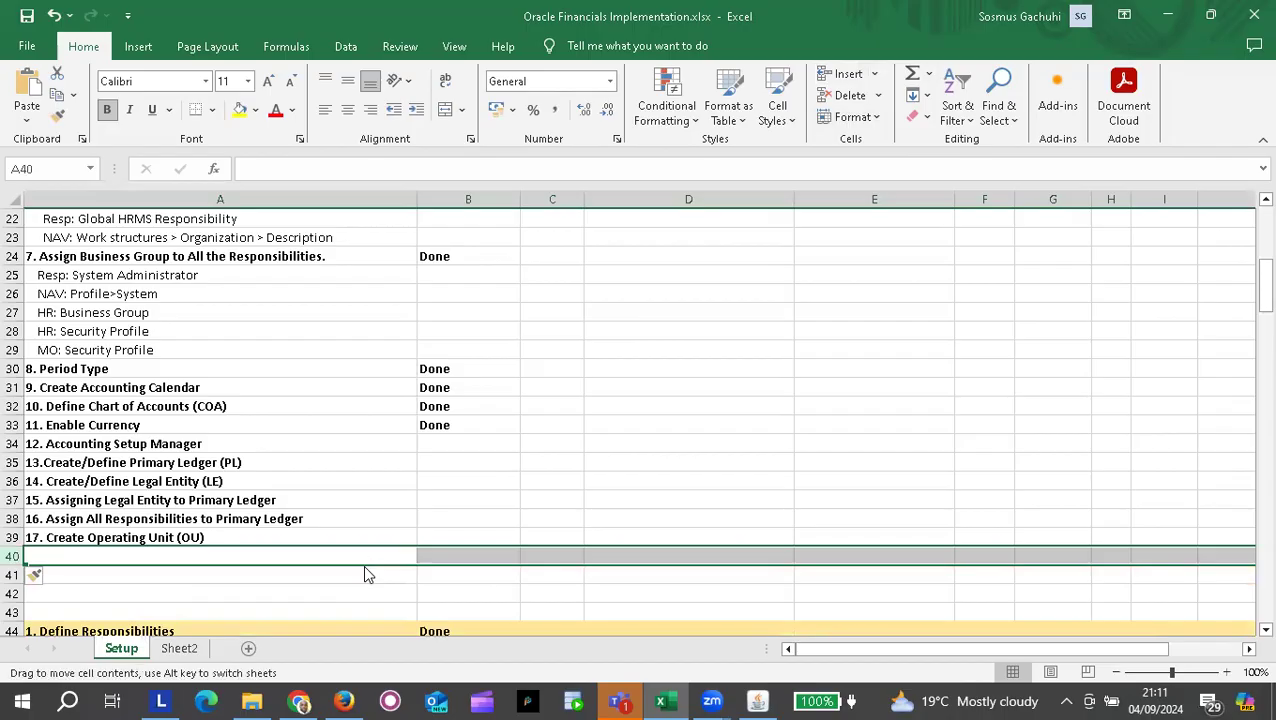
{"action": "left_click", "coordinate": [337, 574]}
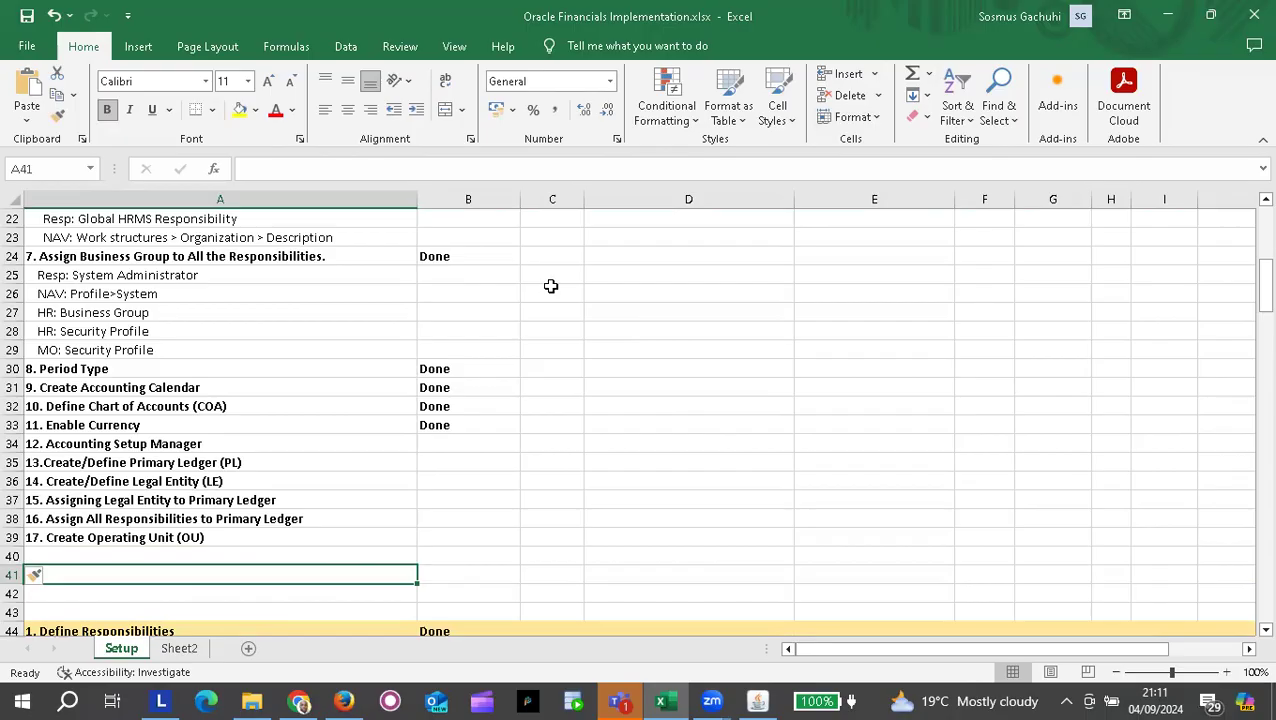
Step: Review the step 13, 14 and 15 ledger and legal entity entries above
{"action": "left_click", "coordinate": [181, 483]}
{"action": "left_click", "coordinate": [164, 463]}
{"action": "left_click", "coordinate": [166, 479]}
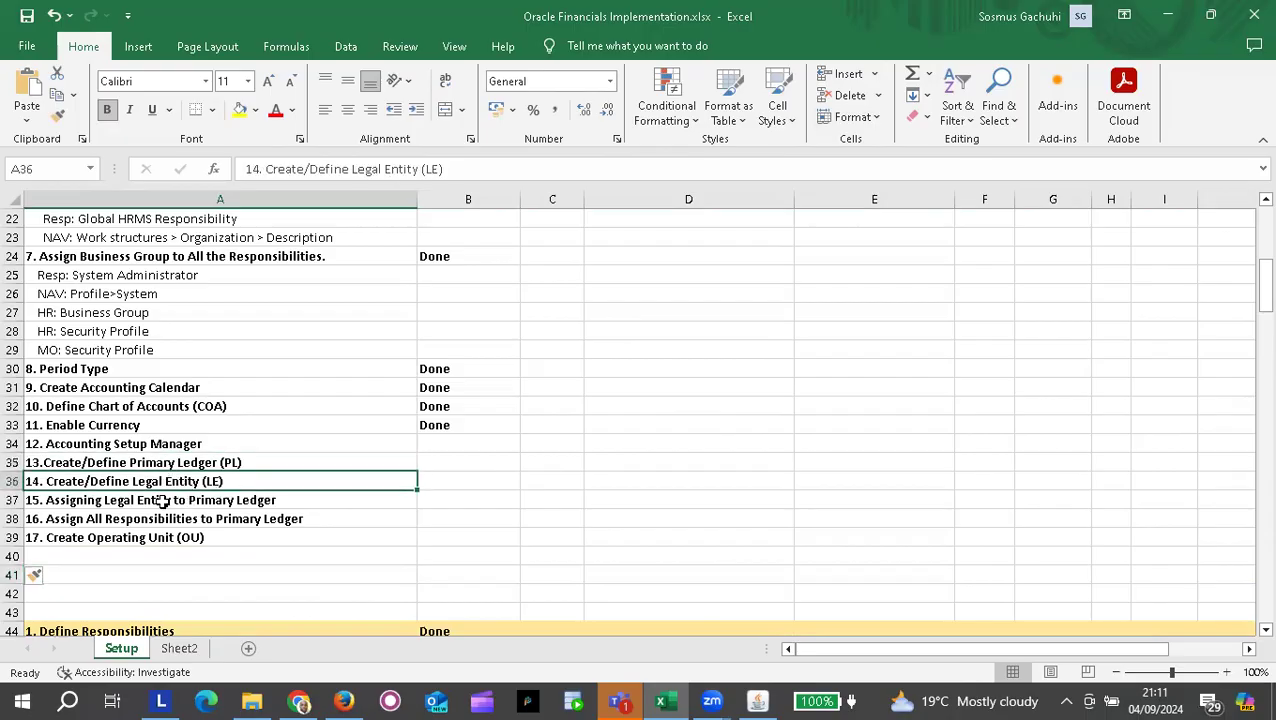
{"action": "left_click", "coordinate": [161, 500]}
{"action": "left_click", "coordinate": [187, 481]}
{"action": "left_click", "coordinate": [199, 462]}
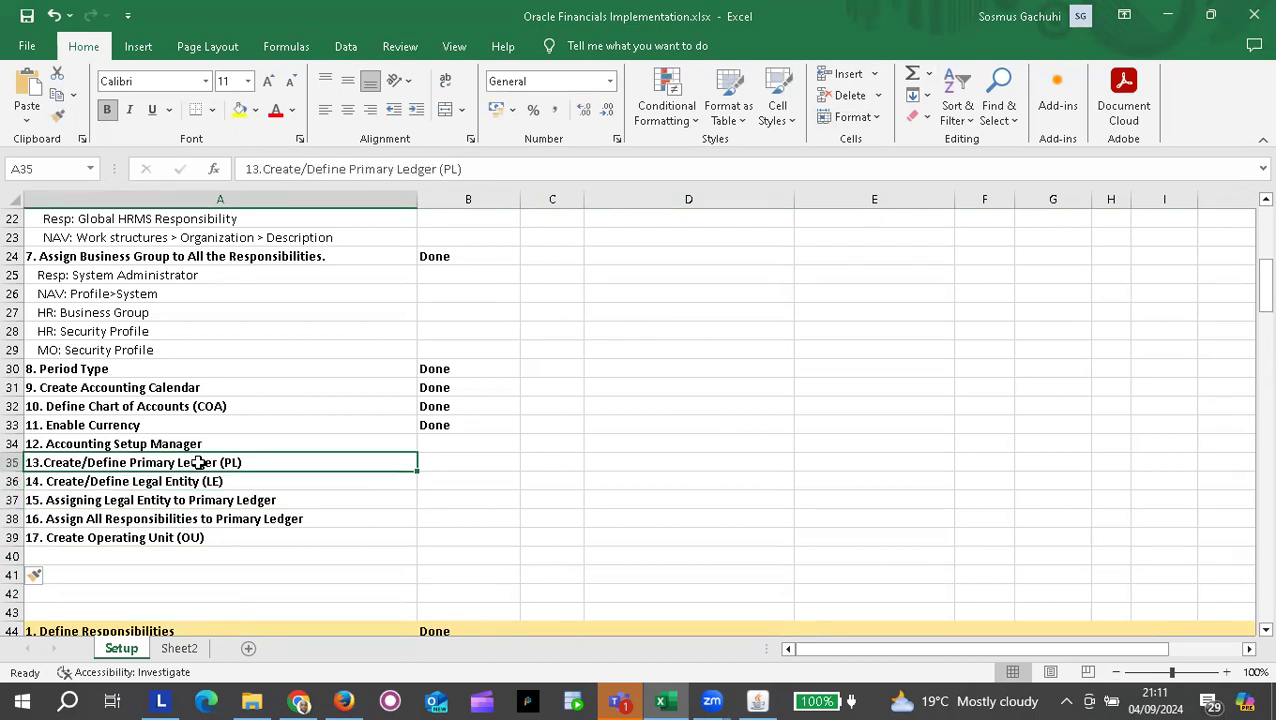
{"action": "left_click", "coordinate": [155, 500]}
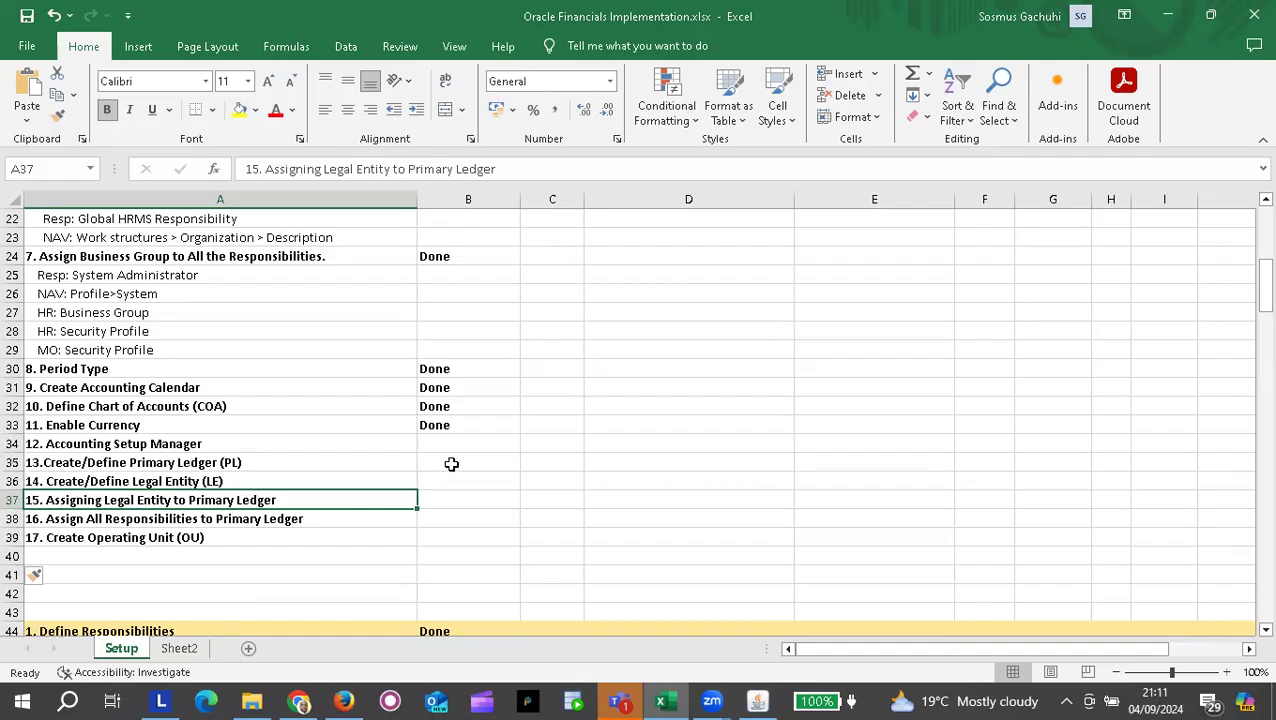
{"action": "left_click", "coordinate": [721, 316]}
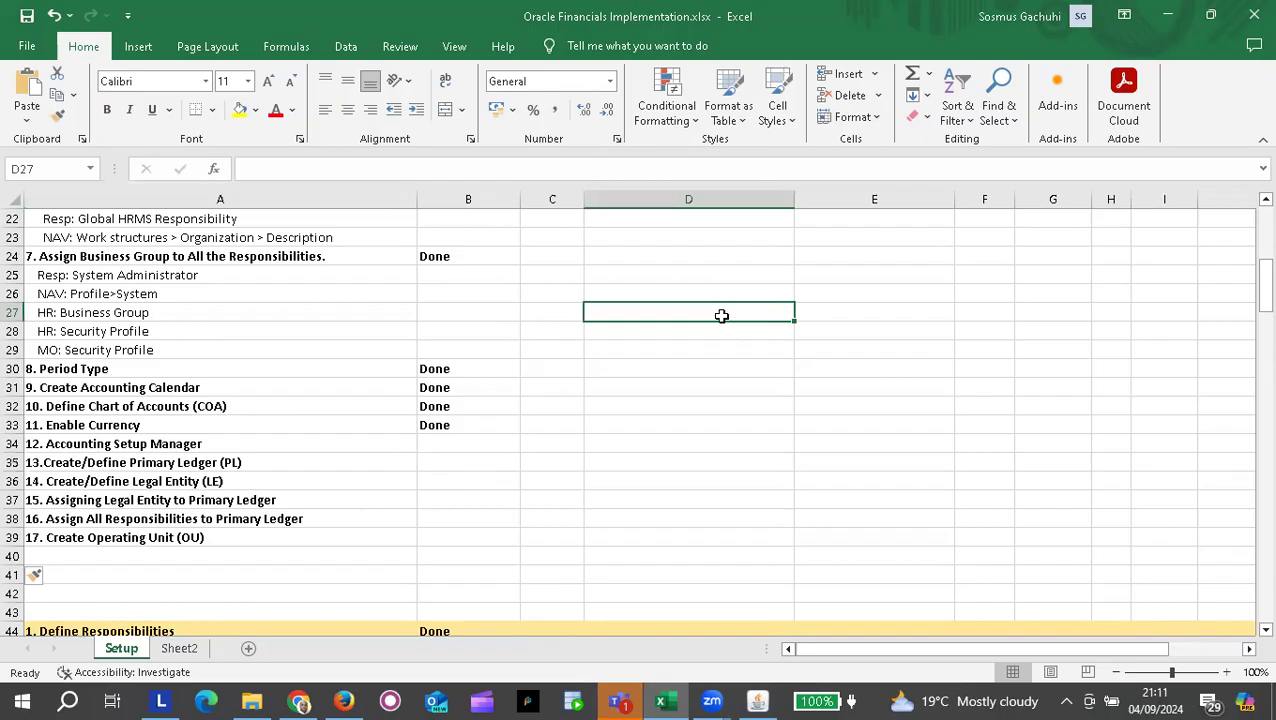
{"action": "left_click", "coordinate": [430, 120]}
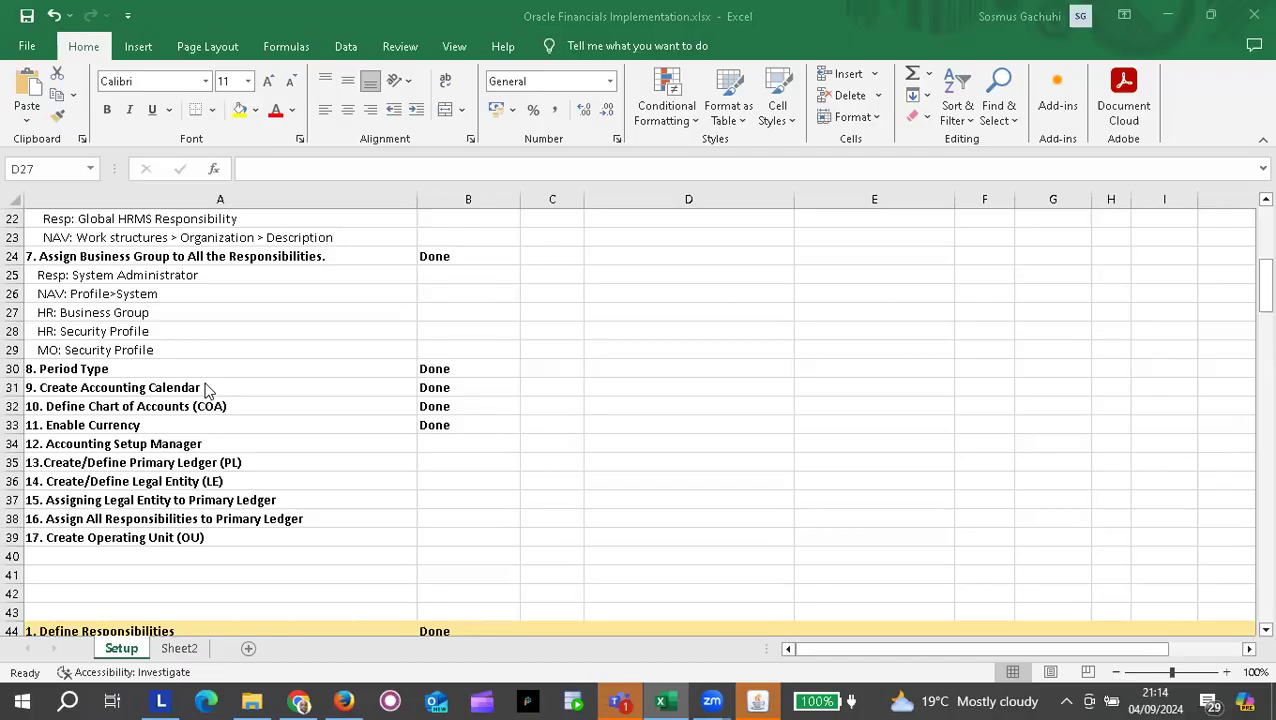
Step: Scroll through the Setup sheet notes to the Segment values table of companies, departments, accounts and projects
{"action": "scroll", "coordinate": [207, 390], "scroll_direction": "up", "scroll_amount": 7}
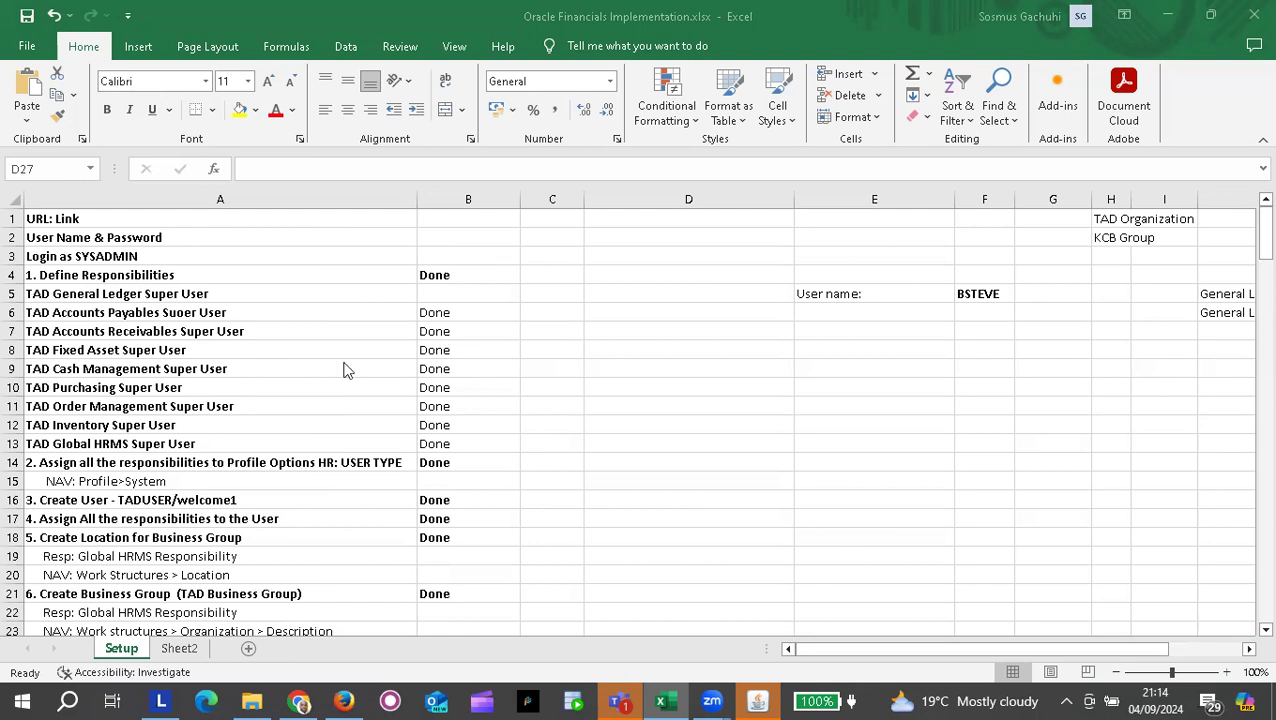
{"action": "scroll", "coordinate": [343, 370], "scroll_direction": "down", "scroll_amount": 8}
{"action": "scroll", "coordinate": [343, 370], "scroll_direction": "up", "scroll_amount": 8}
{"action": "scroll", "coordinate": [343, 370], "scroll_direction": "down", "scroll_amount": 20}
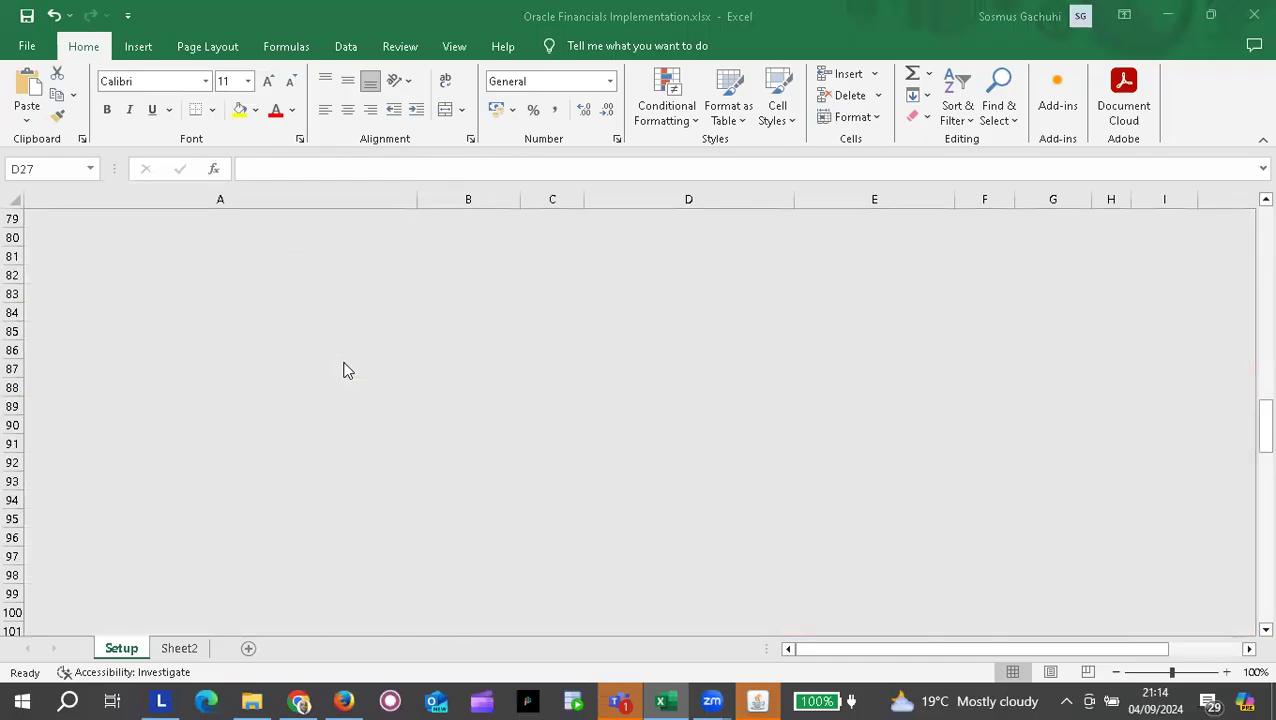
{"action": "scroll", "coordinate": [343, 370], "scroll_direction": "down", "scroll_amount": 6}
{"action": "scroll", "coordinate": [343, 370], "scroll_direction": "up", "scroll_amount": 4}
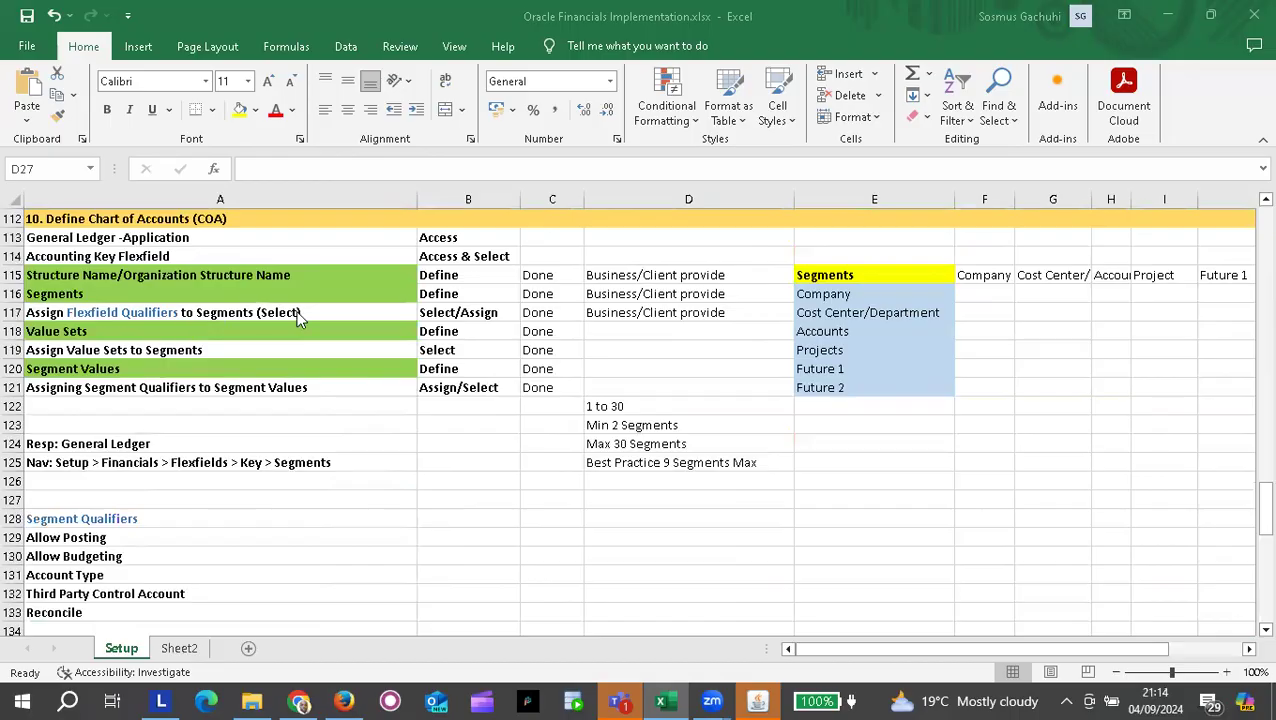
{"action": "scroll", "coordinate": [295, 312], "scroll_direction": "up", "scroll_amount": 4}
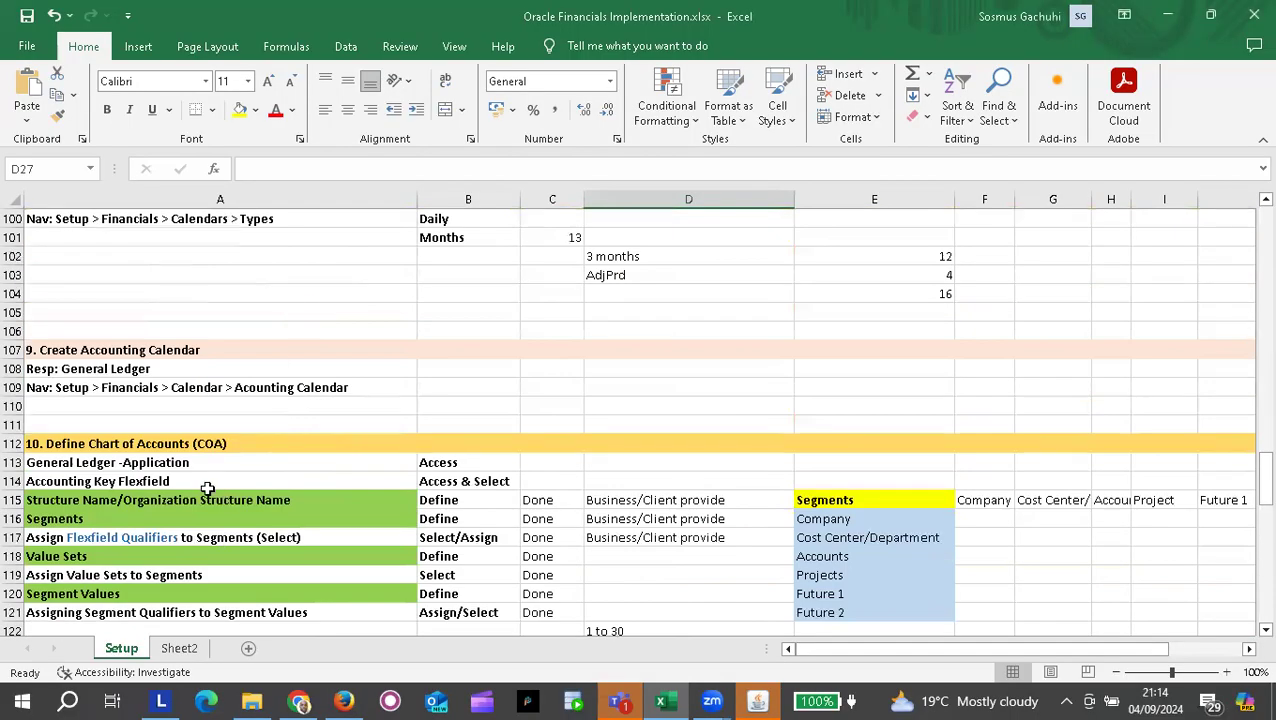
{"action": "scroll", "coordinate": [188, 481], "scroll_direction": "down", "scroll_amount": 18}
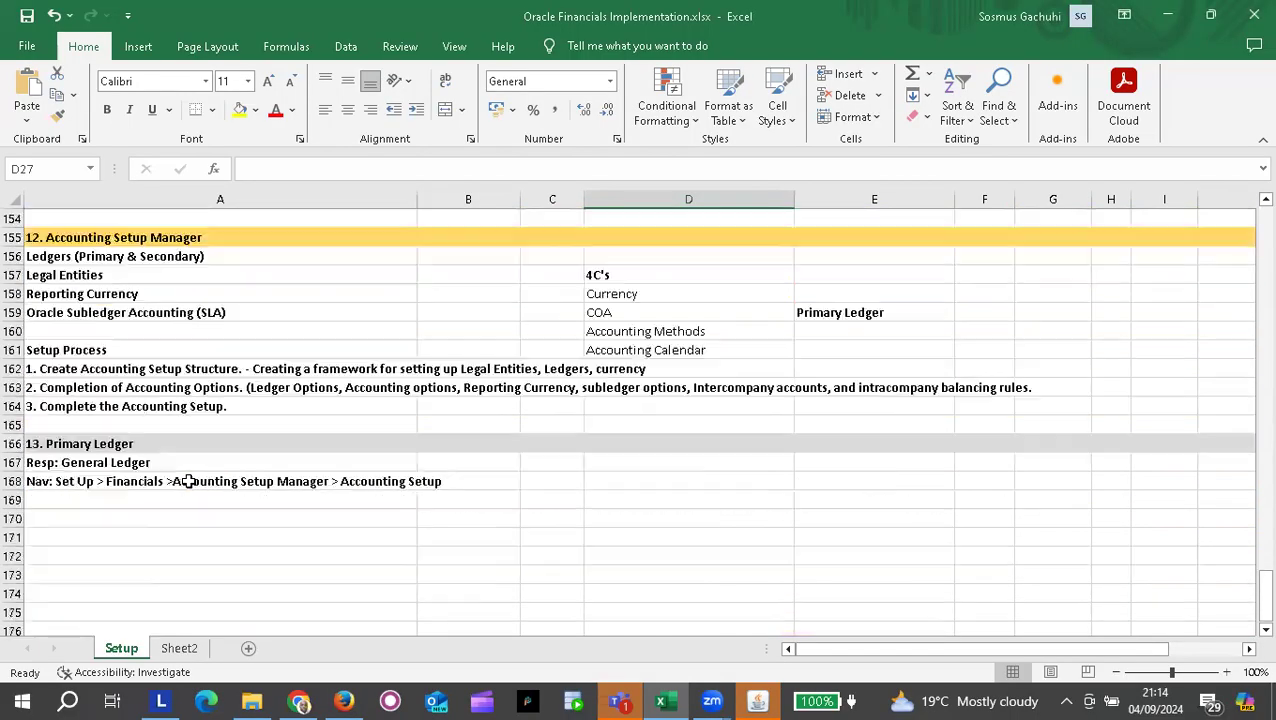
{"action": "scroll", "coordinate": [188, 481], "scroll_direction": "up", "scroll_amount": 1}
{"action": "scroll", "coordinate": [188, 481], "scroll_direction": "up", "scroll_amount": 16}
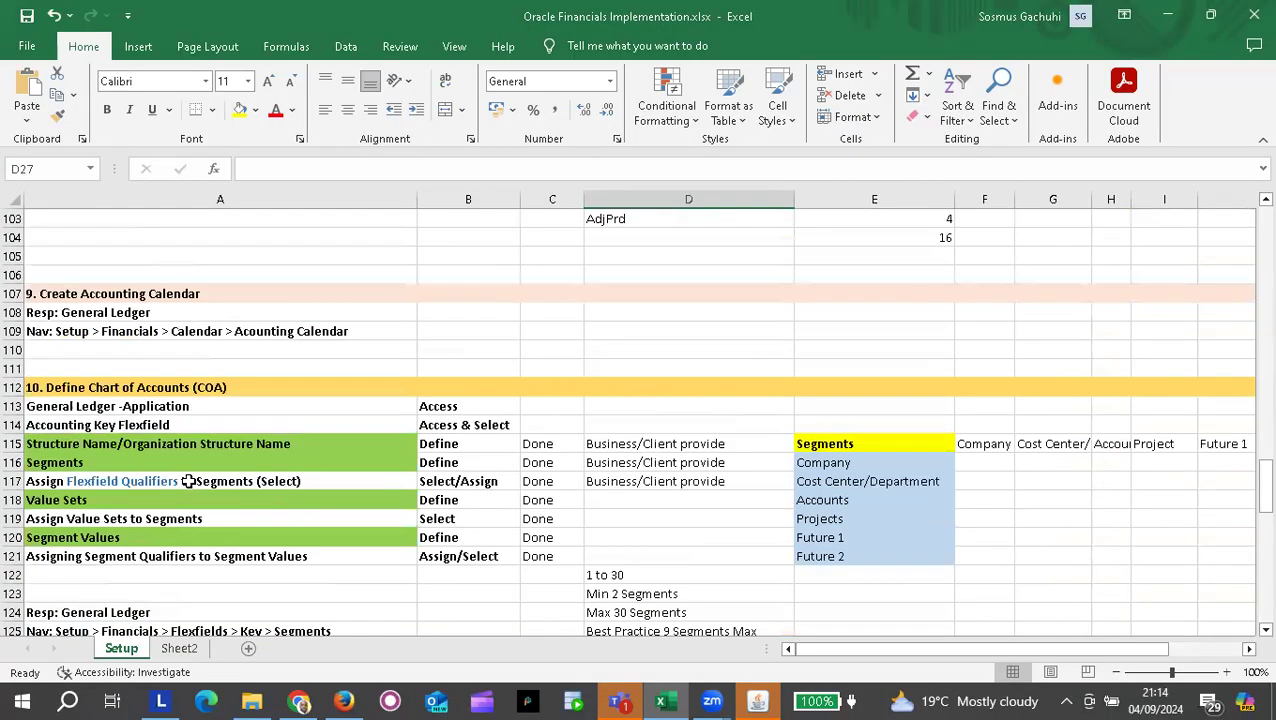
{"action": "scroll", "coordinate": [188, 481], "scroll_direction": "up", "scroll_amount": 16}
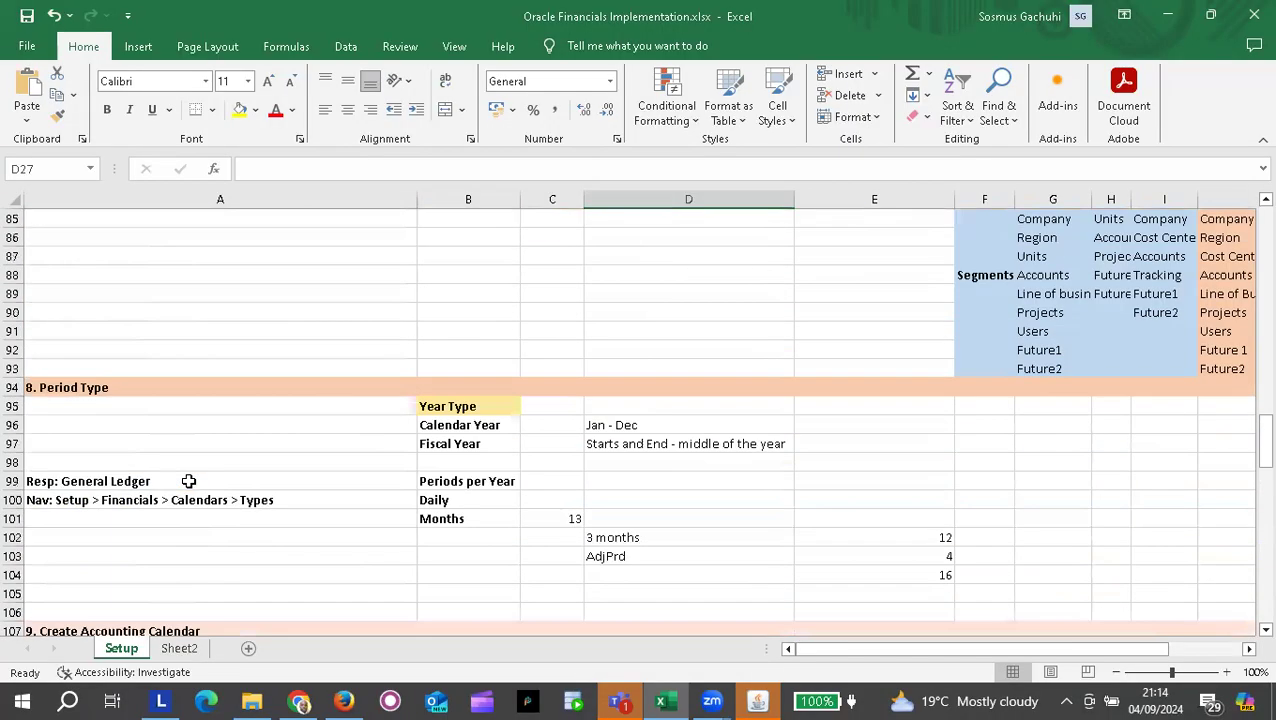
{"action": "scroll", "coordinate": [188, 481], "scroll_direction": "up", "scroll_amount": 13}
{"action": "scroll", "coordinate": [188, 481], "scroll_direction": "down", "scroll_amount": 20}
{"action": "scroll", "coordinate": [188, 481], "scroll_direction": "up", "scroll_amount": 3}
{"action": "scroll", "coordinate": [188, 481], "scroll_direction": "down", "scroll_amount": 2}
{"action": "scroll", "coordinate": [188, 481], "scroll_direction": "up", "scroll_amount": 1}
{"action": "scroll", "coordinate": [188, 481], "scroll_direction": "up", "scroll_amount": 1}
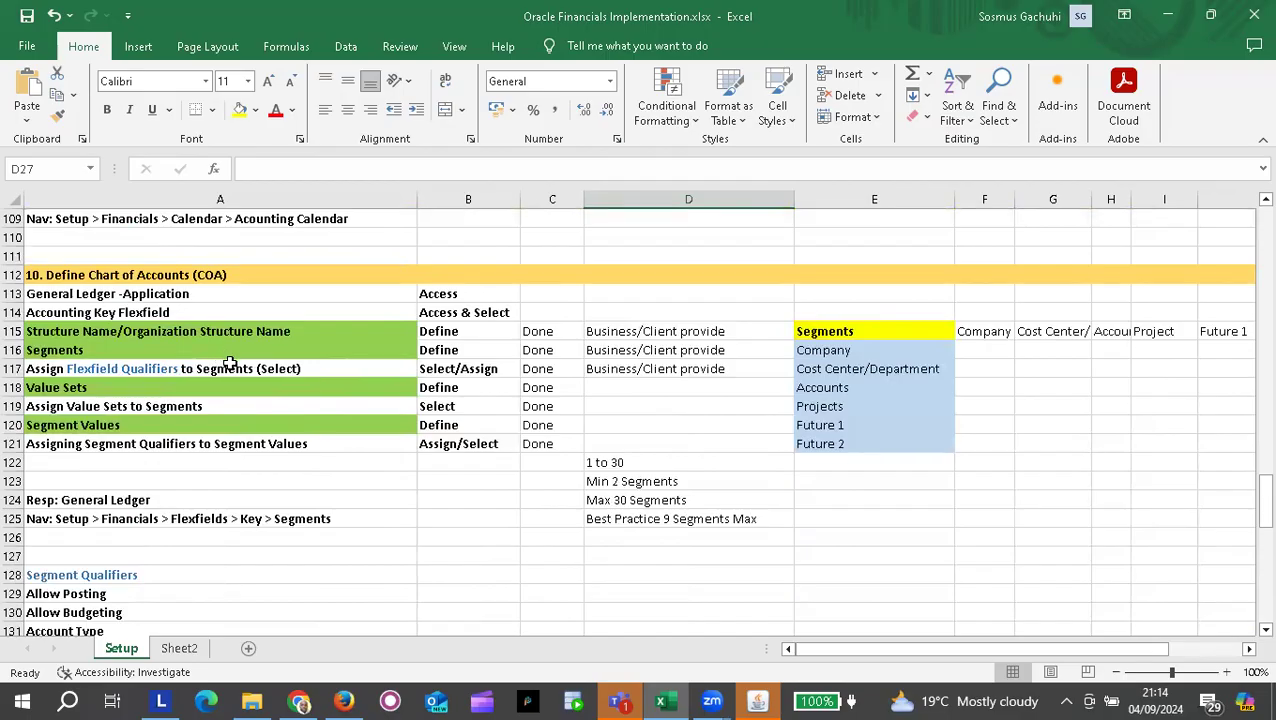
{"action": "scroll", "coordinate": [230, 363], "scroll_direction": "up", "scroll_amount": 9}
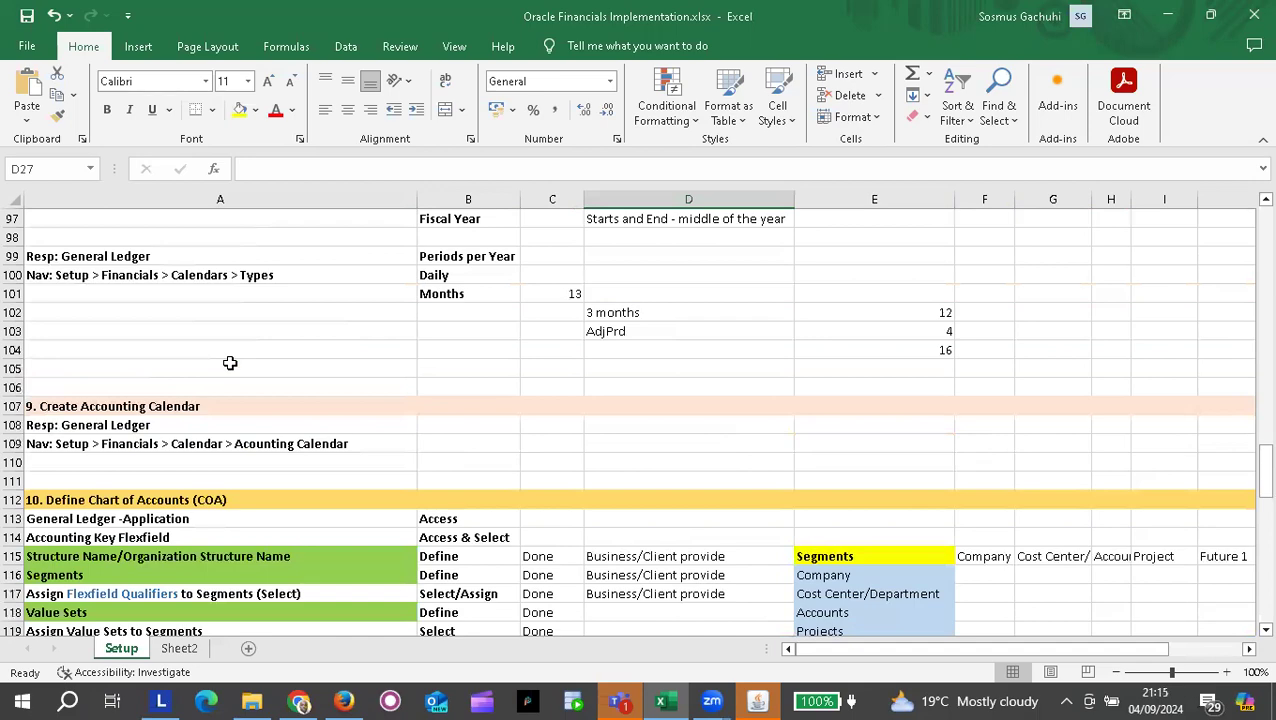
{"action": "scroll", "coordinate": [230, 363], "scroll_direction": "up", "scroll_amount": 3}
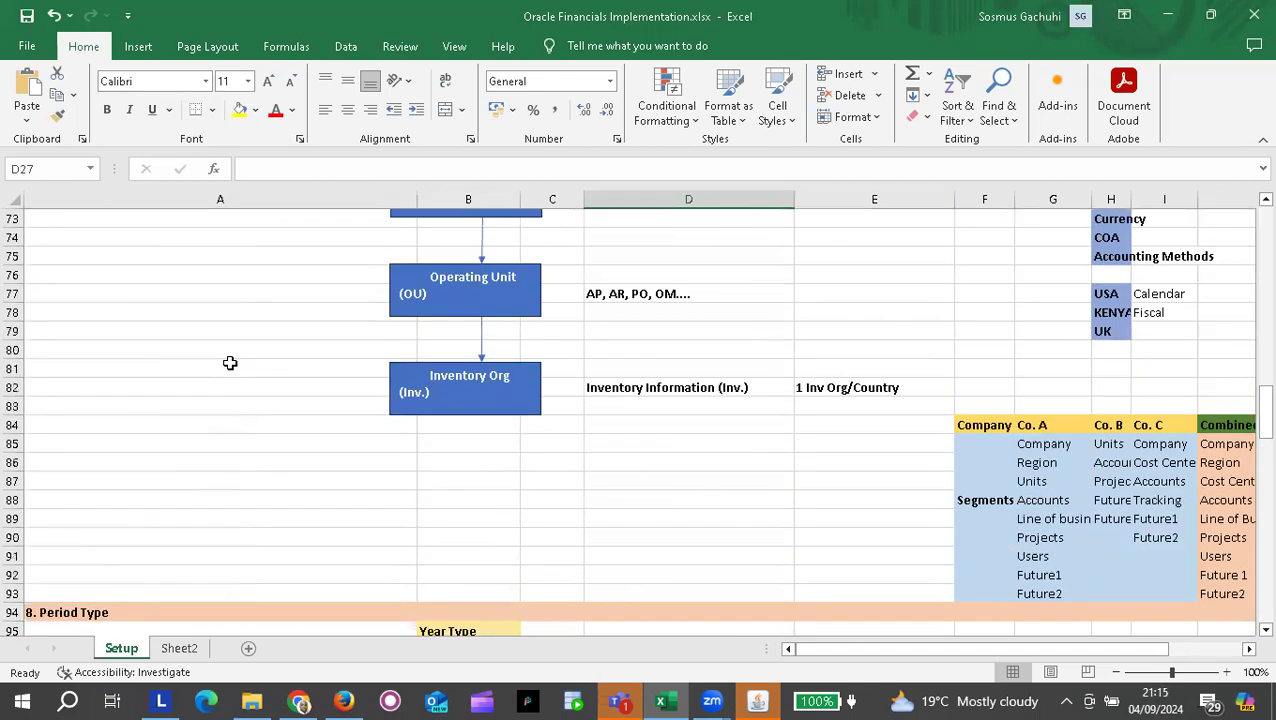
{"action": "scroll", "coordinate": [230, 363], "scroll_direction": "right", "scroll_amount": 3}
{"action": "scroll", "coordinate": [230, 363], "scroll_direction": "left", "scroll_amount": 3}
{"action": "scroll", "coordinate": [230, 363], "scroll_direction": "up", "scroll_amount": 18}
{"action": "scroll", "coordinate": [230, 363], "scroll_direction": "up", "scroll_amount": 6}
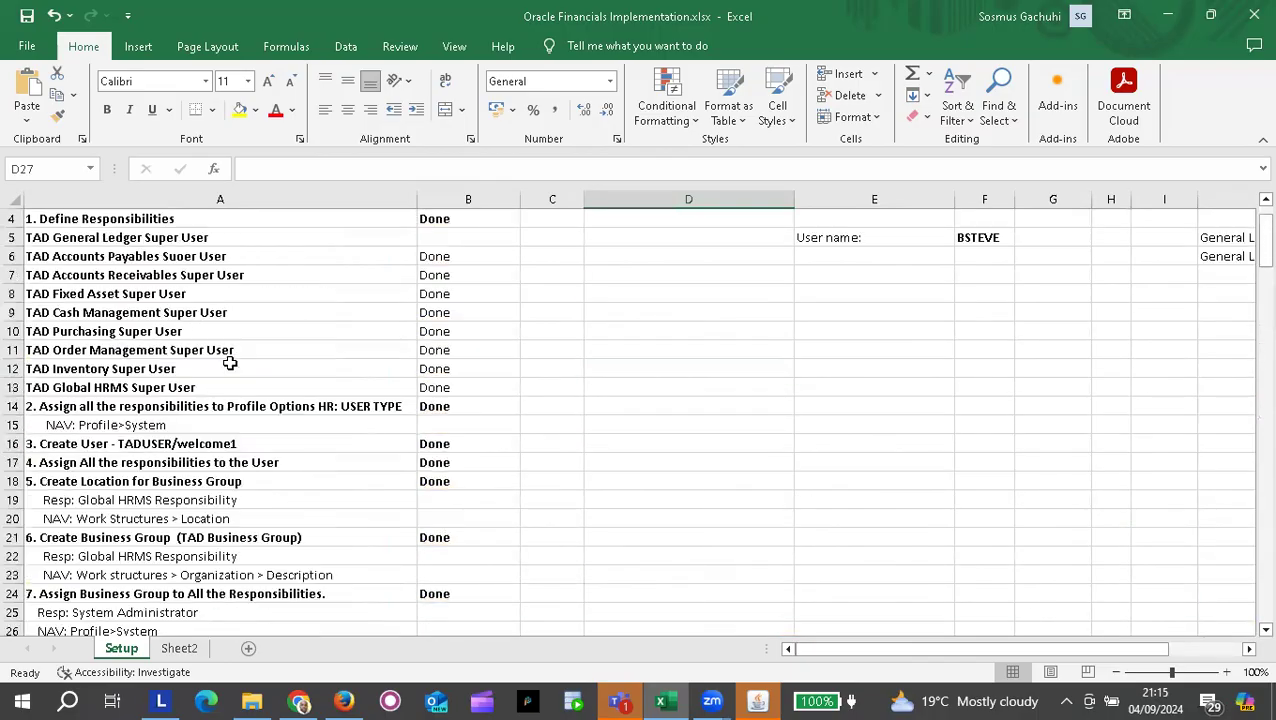
{"action": "scroll", "coordinate": [230, 363], "scroll_direction": "down", "scroll_amount": 20}
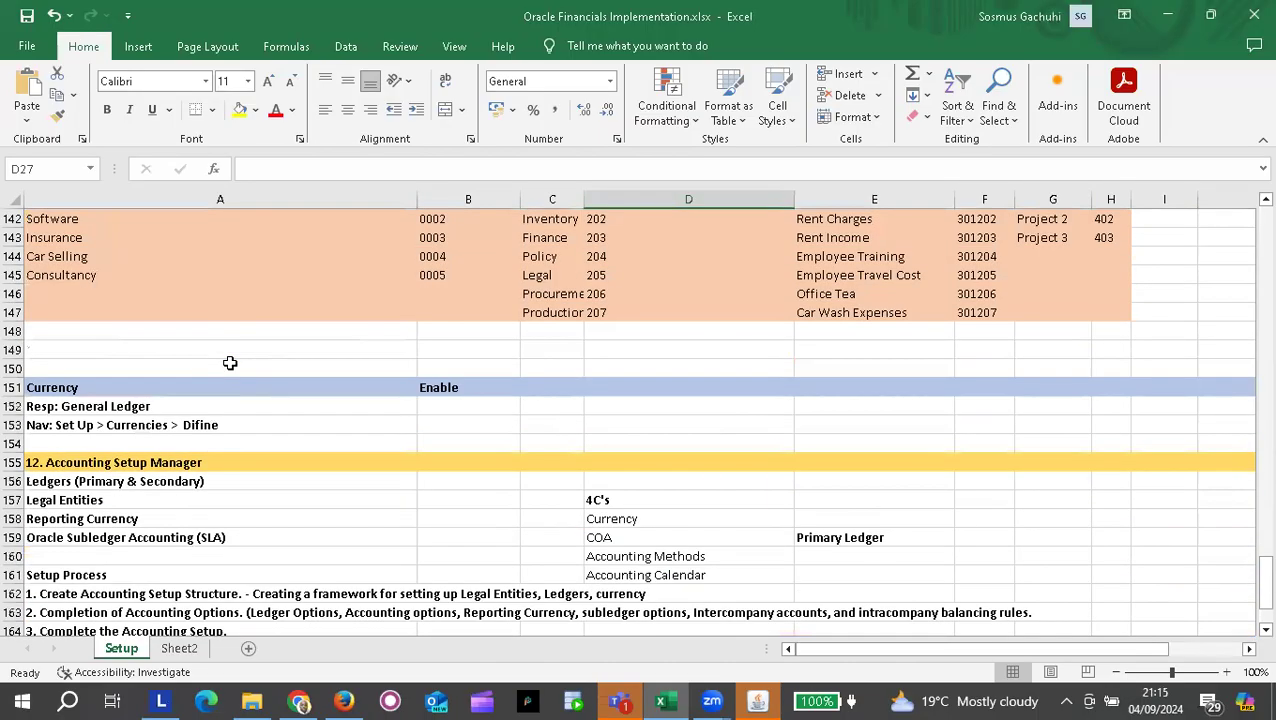
{"action": "scroll", "coordinate": [230, 363], "scroll_direction": "down", "scroll_amount": 3}
{"action": "scroll", "coordinate": [230, 363], "scroll_direction": "up", "scroll_amount": 6}
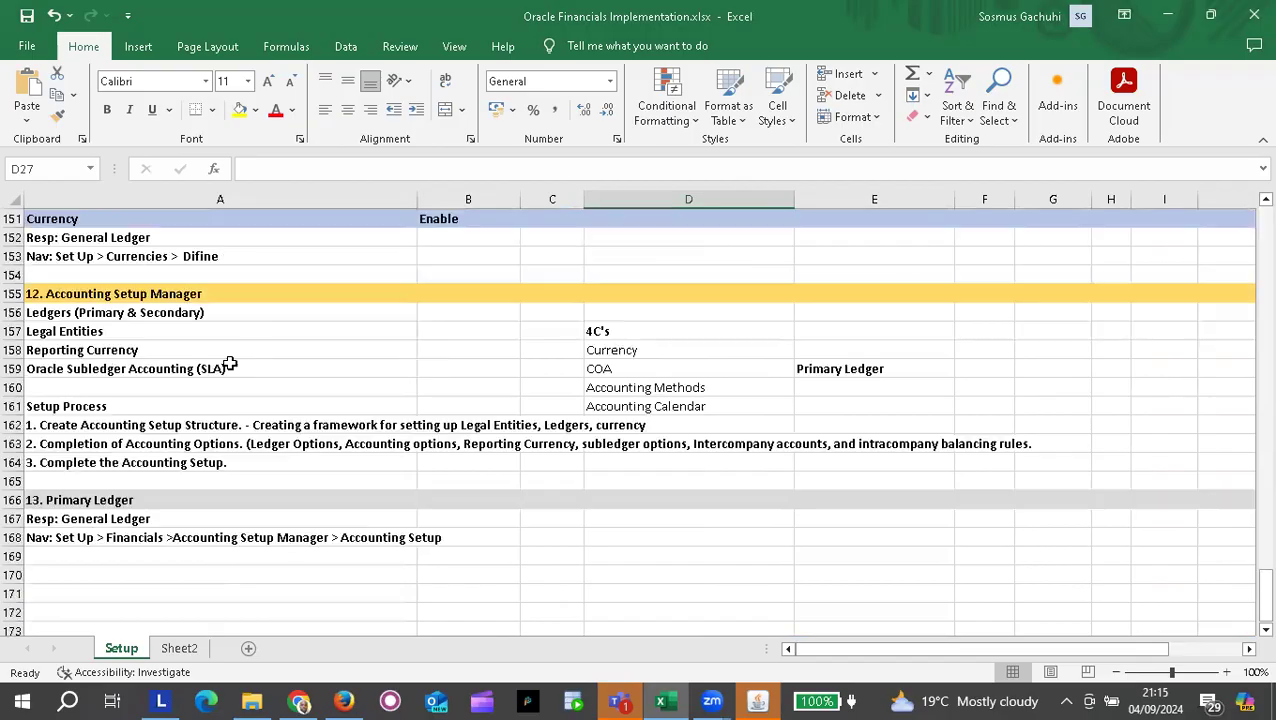
{"action": "scroll", "coordinate": [230, 363], "scroll_direction": "up", "scroll_amount": 7}
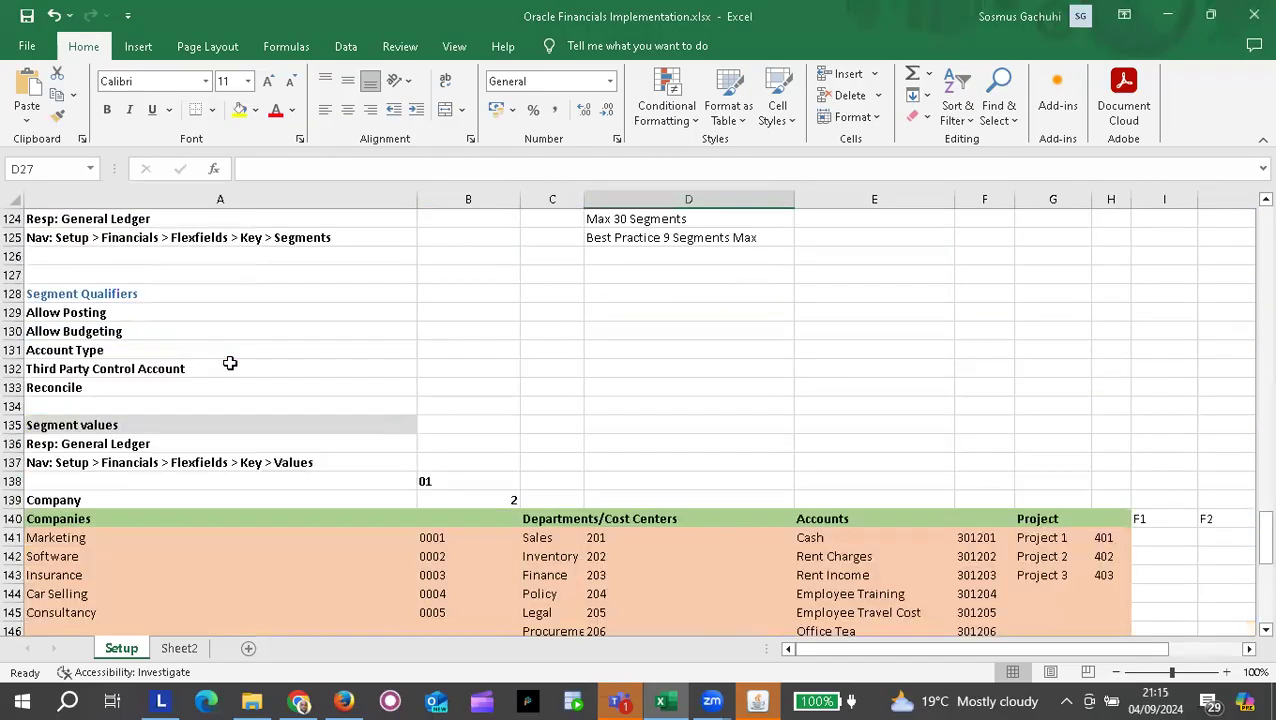
{"action": "scroll", "coordinate": [230, 363], "scroll_direction": "down", "scroll_amount": 3}
{"action": "scroll", "coordinate": [230, 363], "scroll_direction": "up", "scroll_amount": 1}
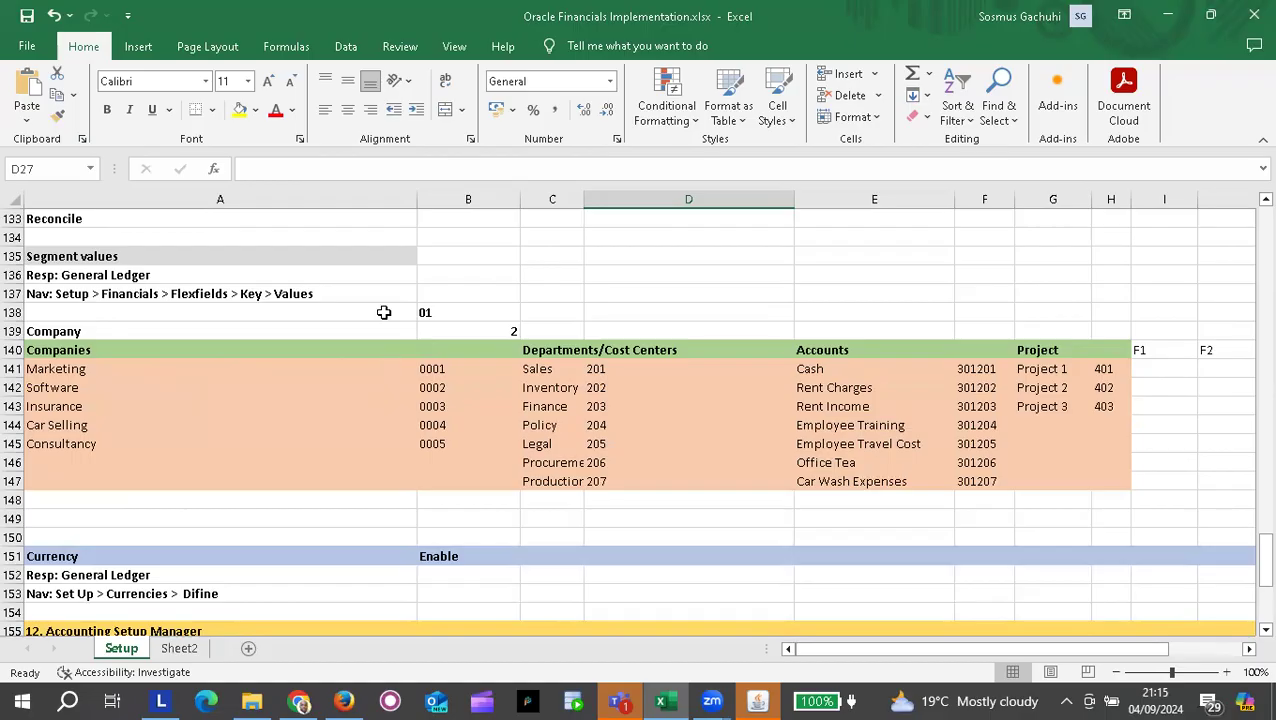
{"action": "key", "text": "alt+Tab"}
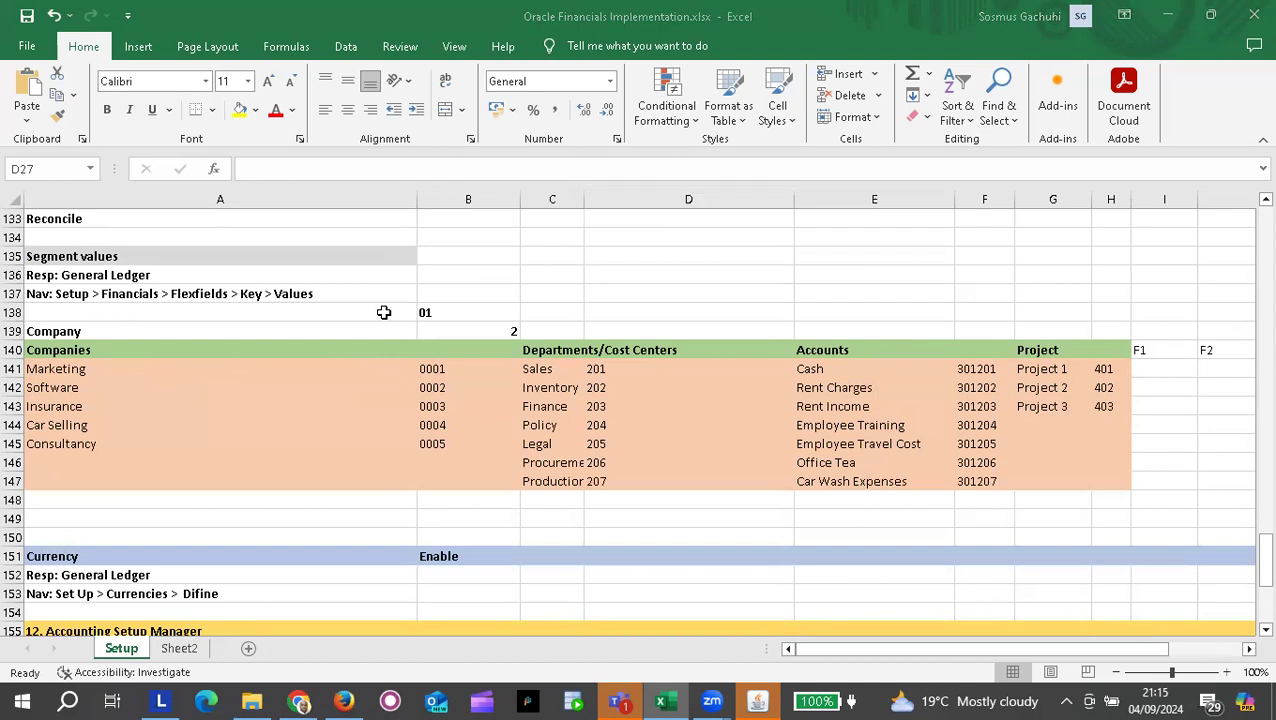